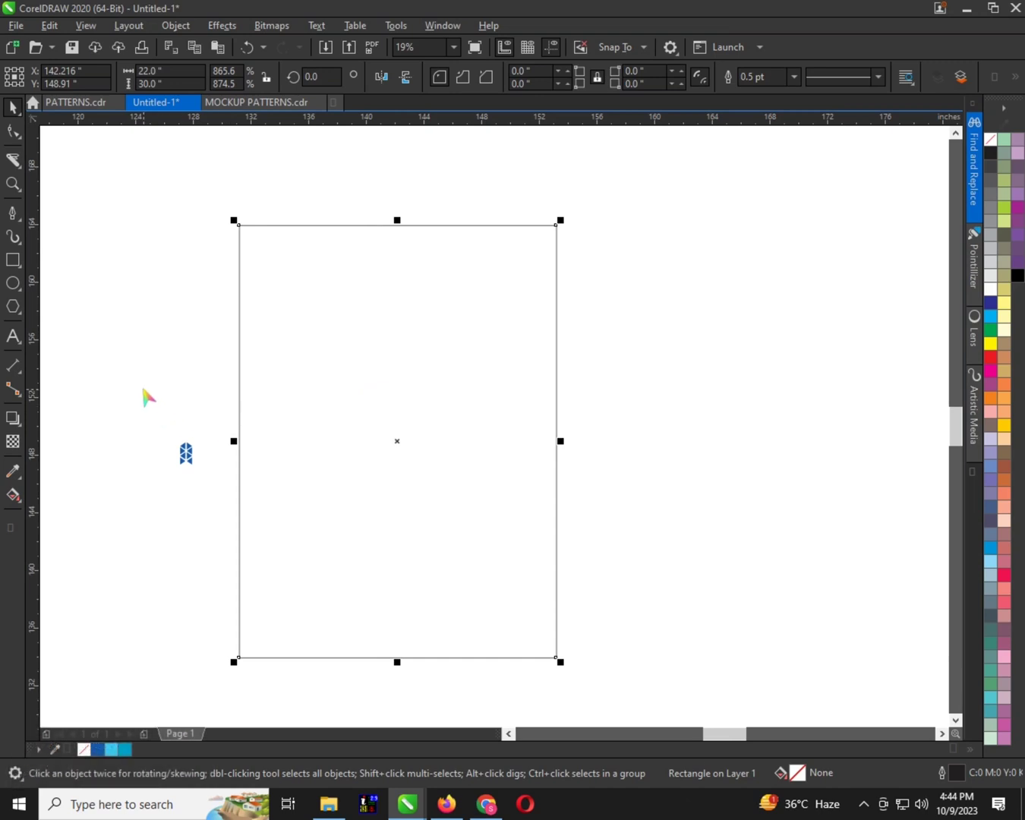
# Move the small blue triangle motif farther left of the large rectangle
pyautogui.click(186, 454)
pyautogui.hscroll(-3, 364, 429)
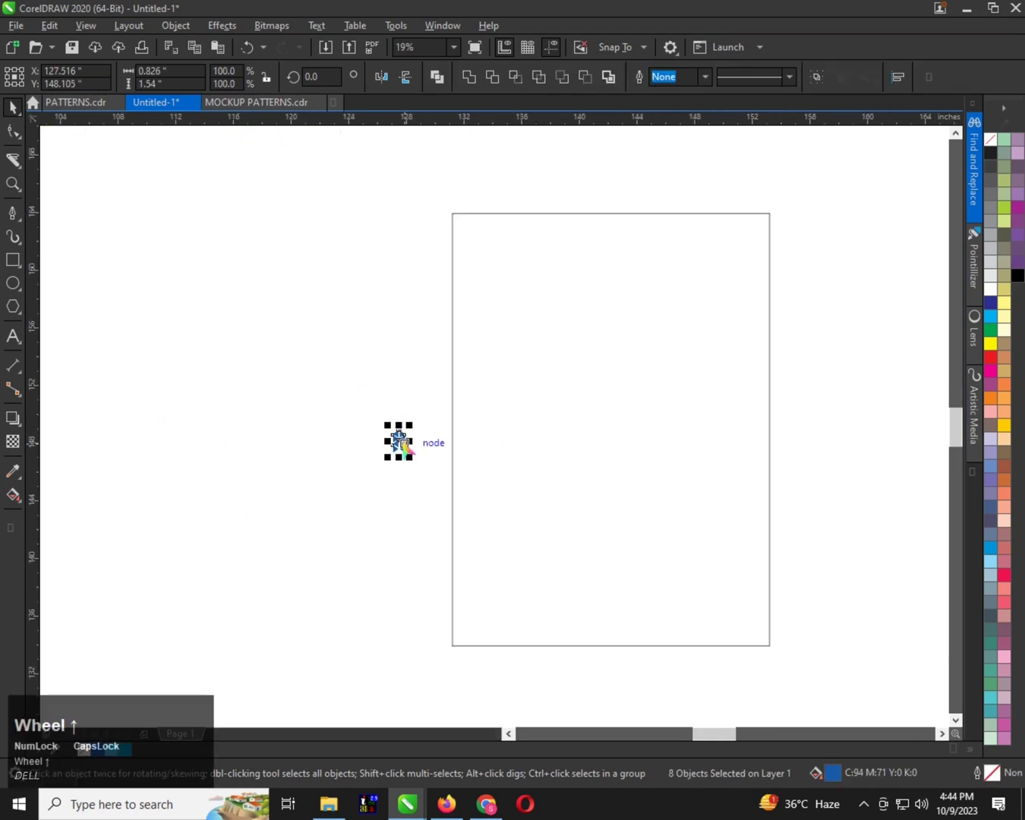
pyautogui.moveTo(403, 444); pyautogui.dragTo(366, 444)
# Fill the large 22 by 30 inch rectangle with the light blue C80 M18 Y12 K0 from the document colours
pyautogui.click(554, 417)
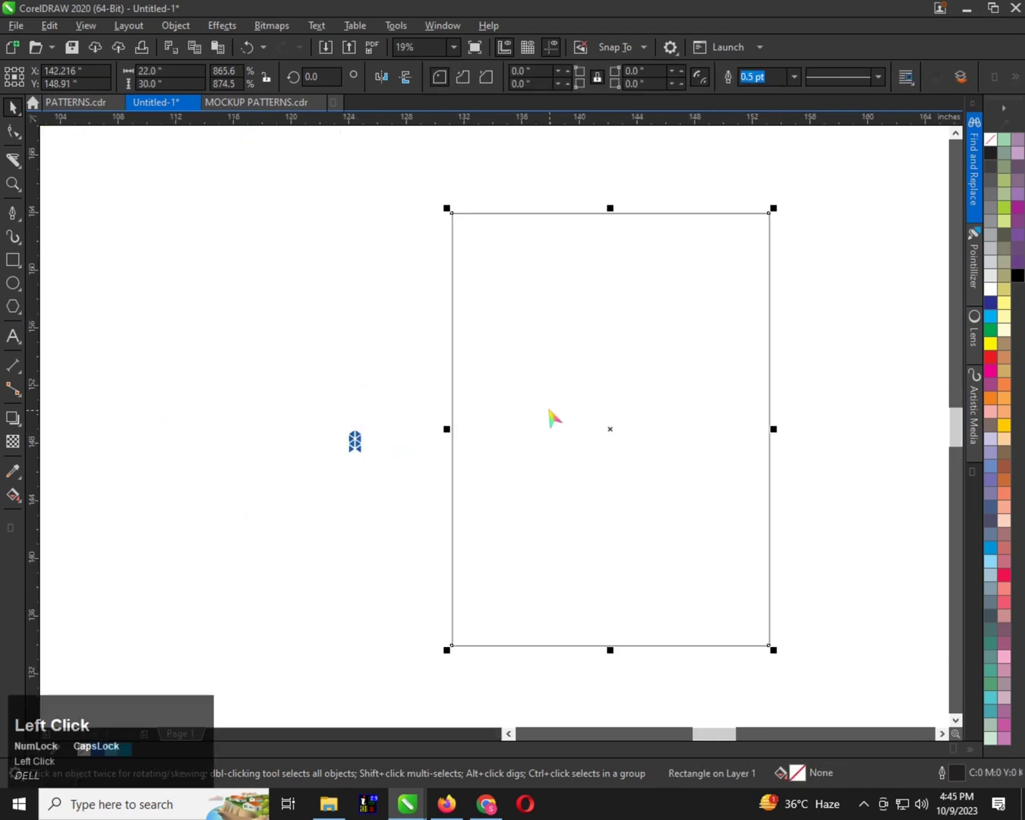
pyautogui.click(125, 751)
pyautogui.scroll(1, 349, 472)
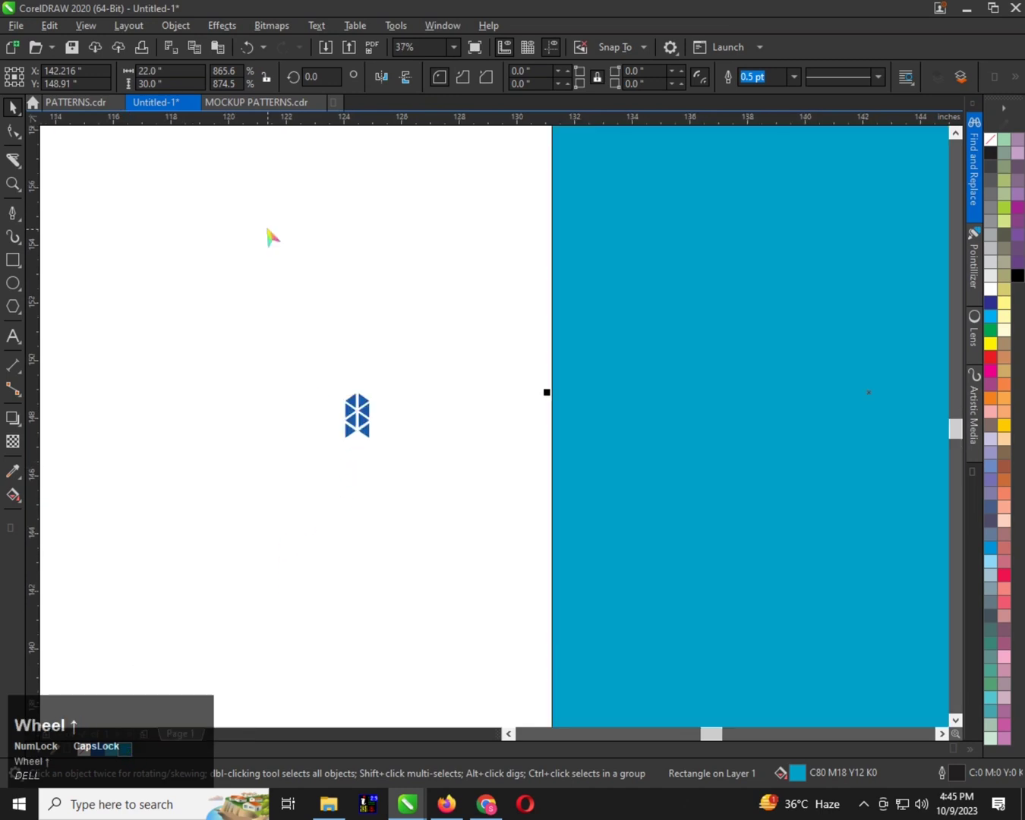
pyautogui.click(364, 405)
pyautogui.moveTo(378, 391); pyautogui.dragTo(403, 342)
pyautogui.scroll(-1, 363, 404)
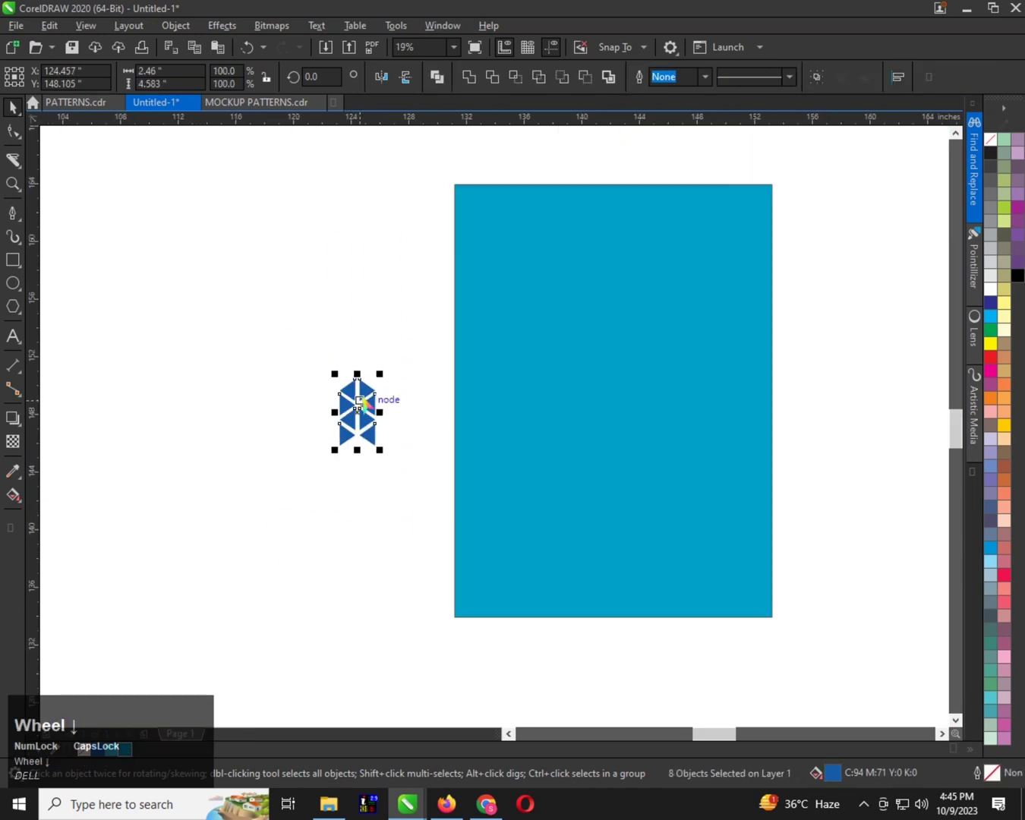
pyautogui.hotkey('ctrl', 'z')
# Move the eight-triangle motif about 3.8 inches farther left, away from the filled rectangle
pyautogui.moveTo(361, 403); pyautogui.dragTo(287, 395)
pyautogui.scroll(4, 313, 404)
pyautogui.scroll(-2, 313, 404)
pyautogui.scroll(2, 287, 399)
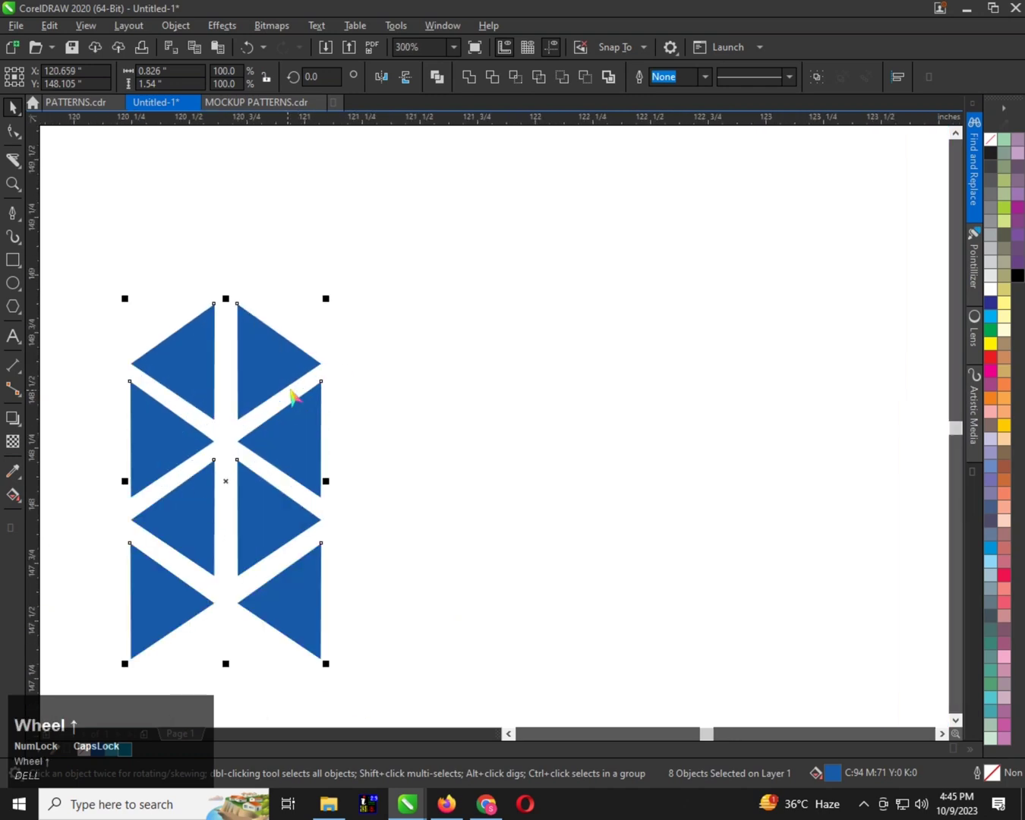
# Draw a polygon about 0.65 inch wide to the right of the motif and set its number of sides to 3
pyautogui.click(18, 267)
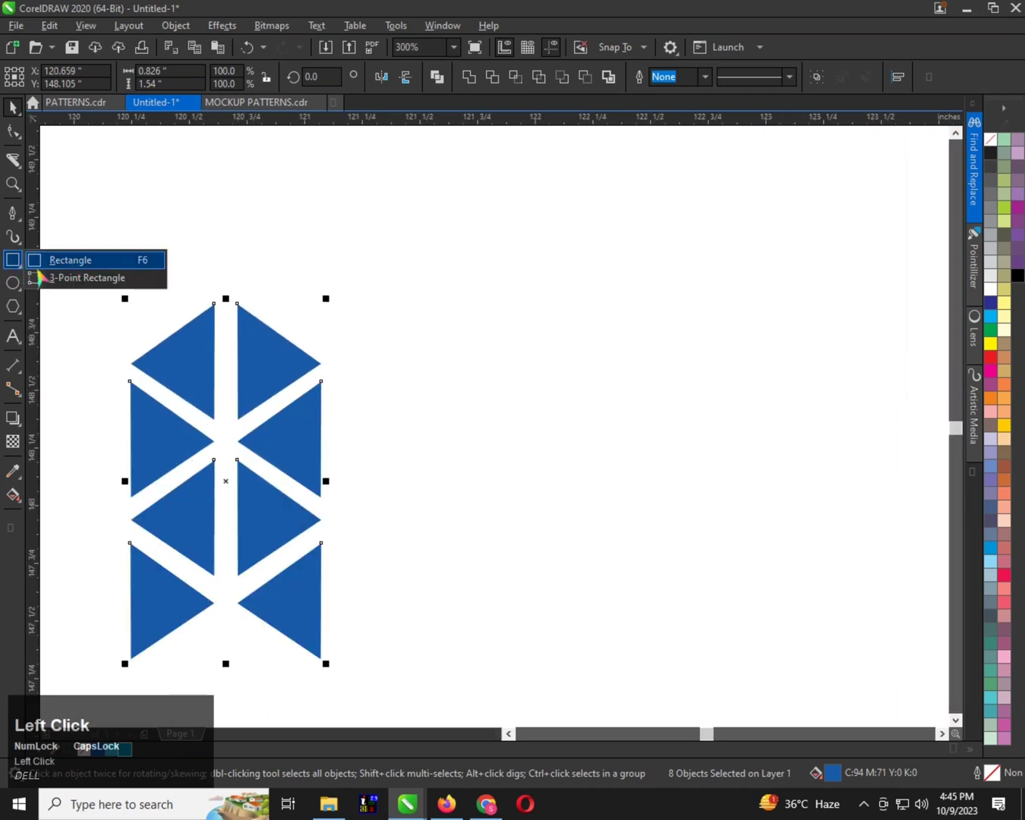
pyautogui.click(19, 314)
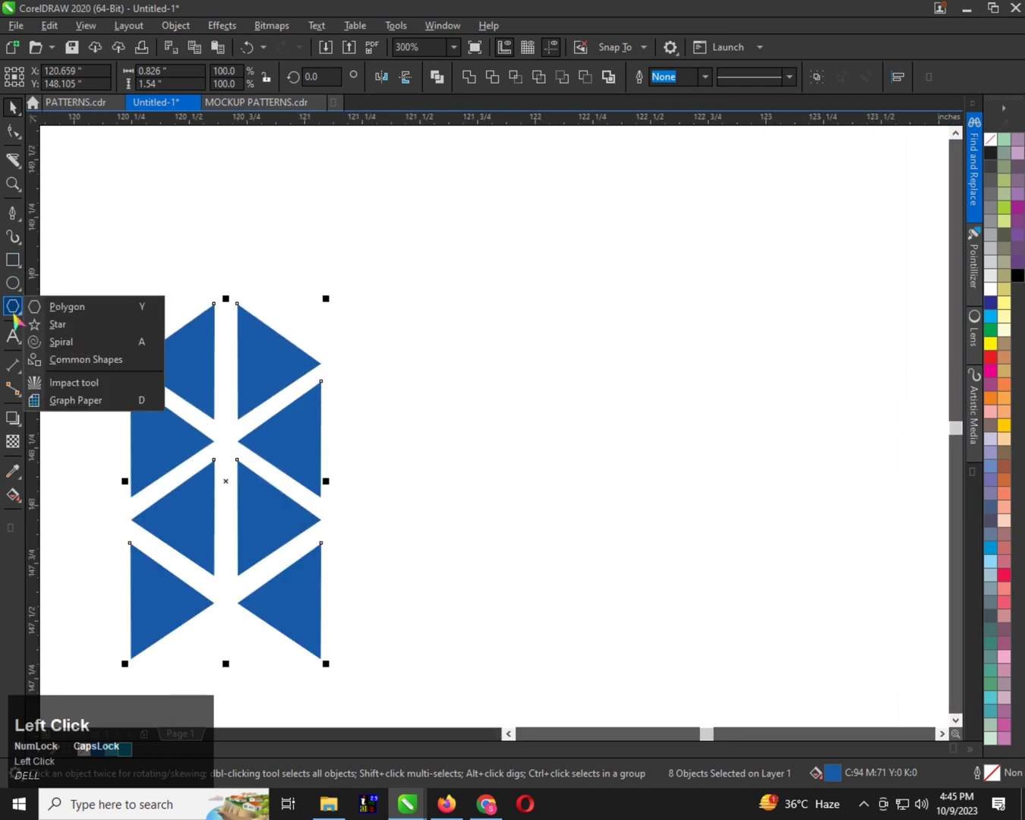
pyautogui.click(103, 307)
pyautogui.moveTo(450, 299)
pyautogui.mouseDown()
pyautogui.moveTo(568, 467)
pyautogui.moveTo(610, 449)
pyautogui.mouseUp()
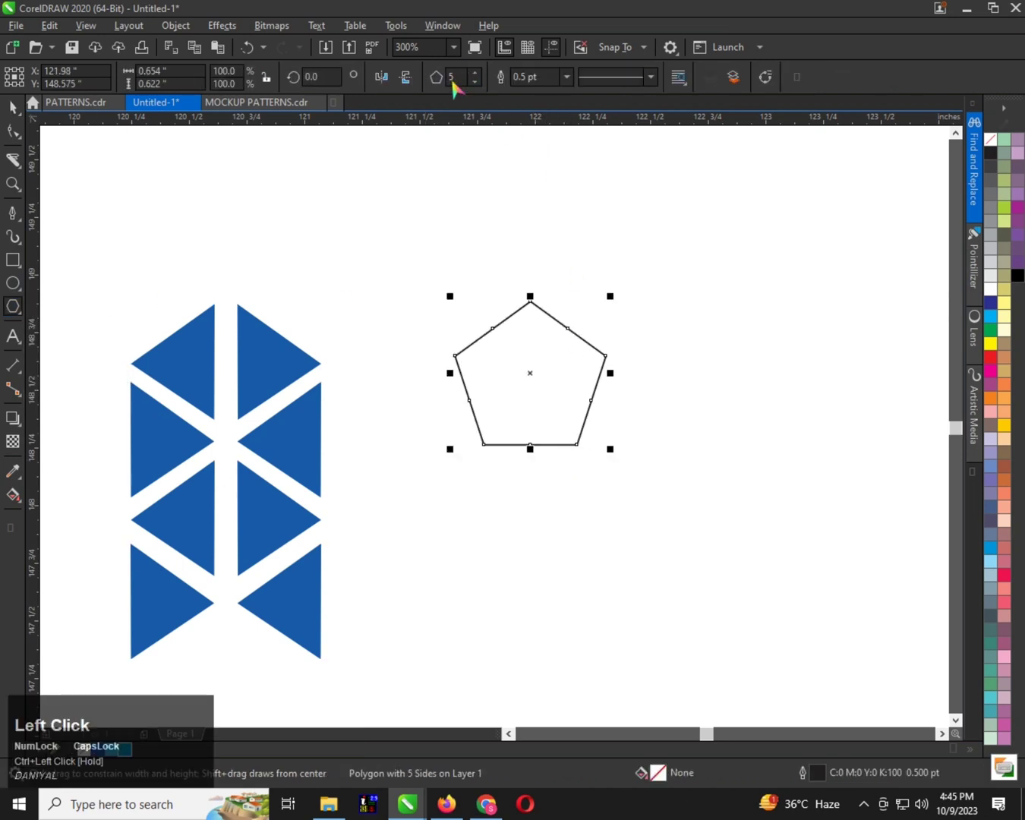
pyautogui.click(475, 82)
pyautogui.click(475, 82)
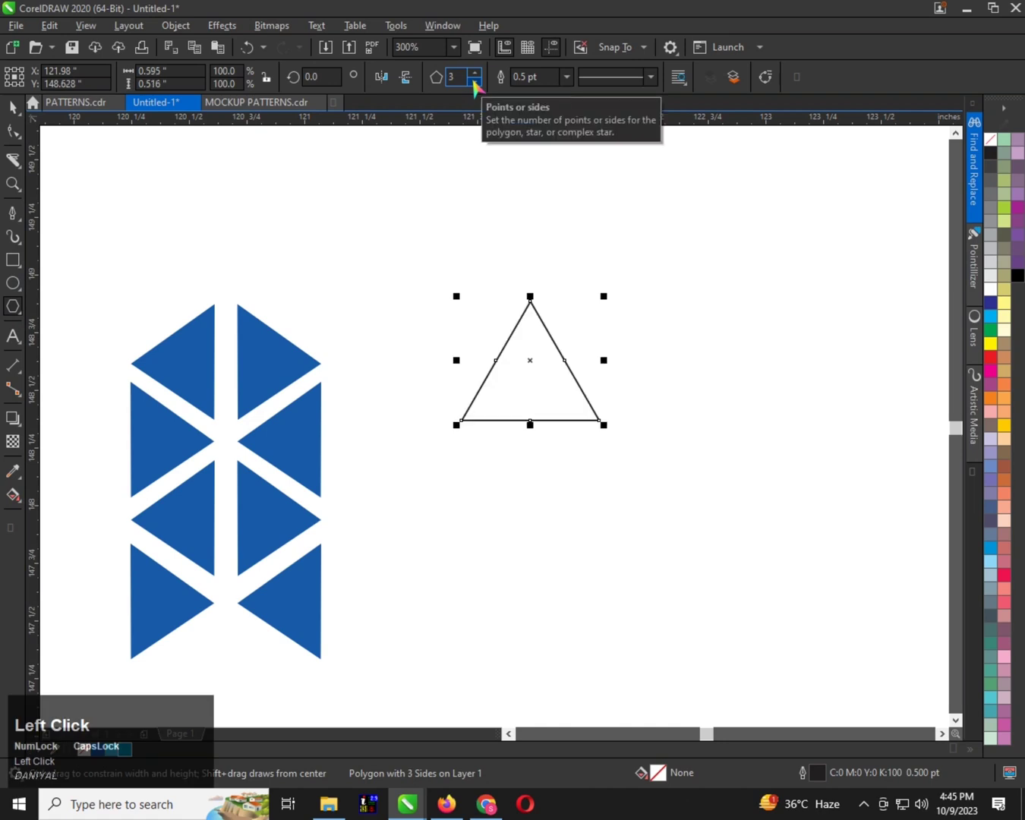
pyautogui.press('space')
pyautogui.scroll(-2, 418, 331)
pyautogui.scroll(2, 480, 332)
pyautogui.click(482, 332)
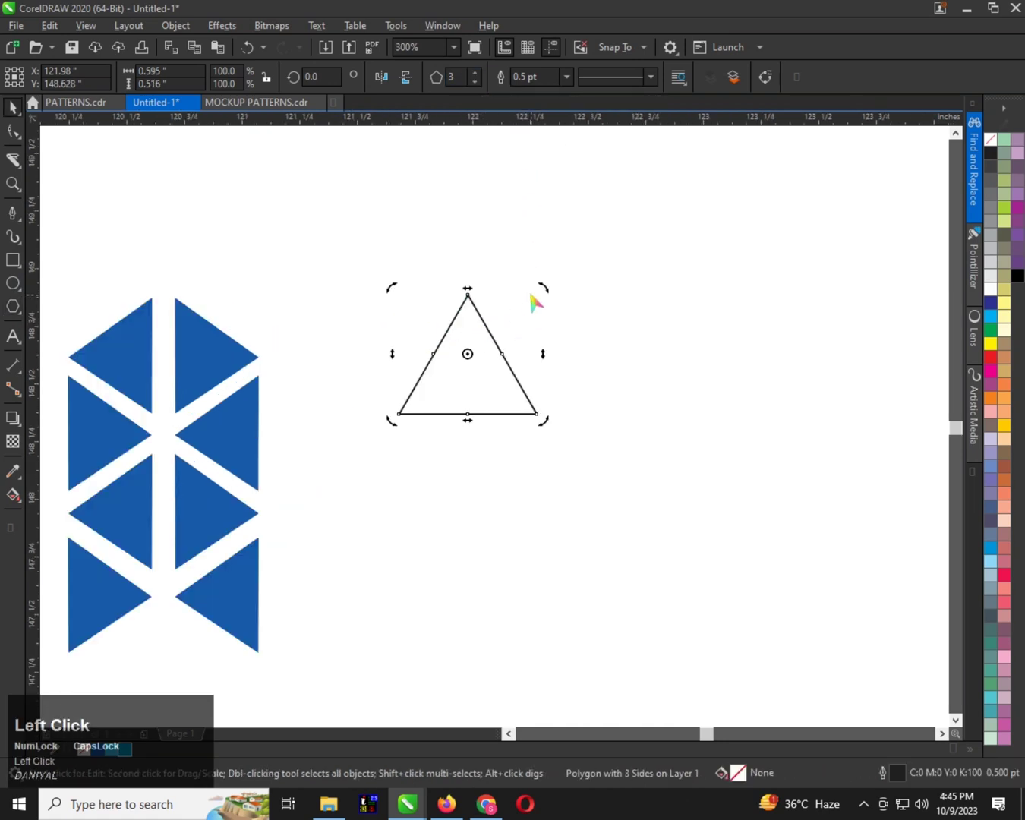
pyautogui.moveTo(539, 285); pyautogui.dragTo(403, 316)
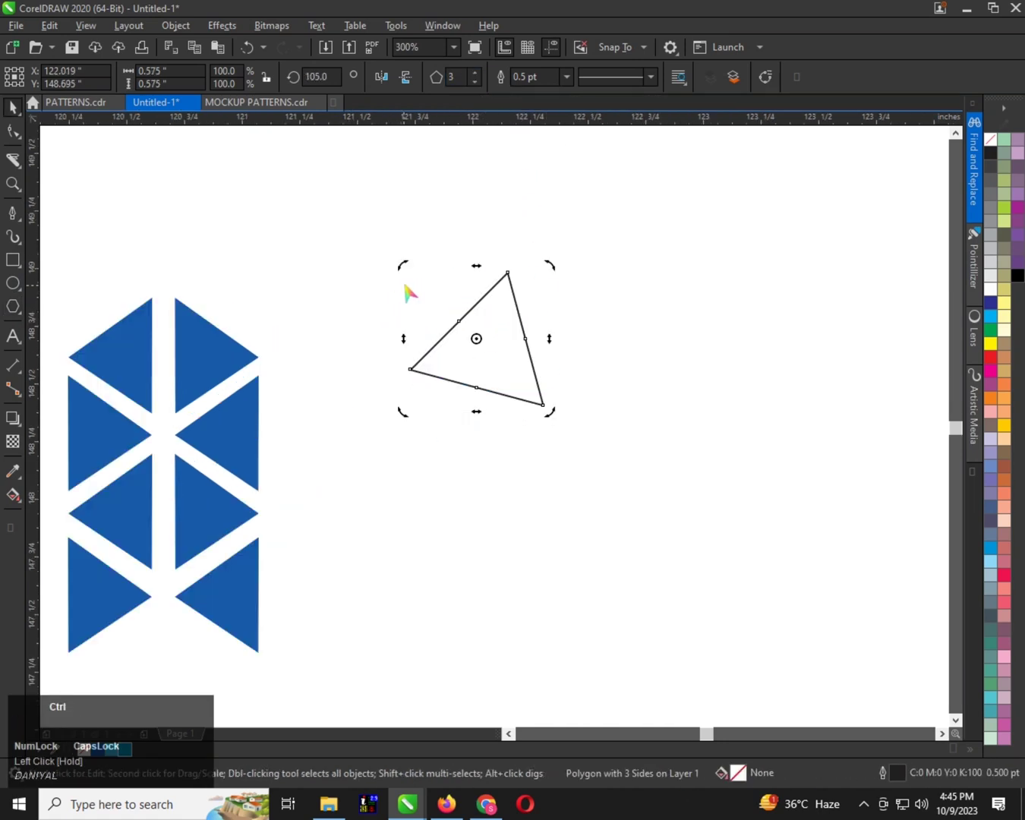
pyautogui.hotkey('ctrl', 'z')
# Rotate the new triangle 90 degrees so that its tip points left
pyautogui.click(480, 361)
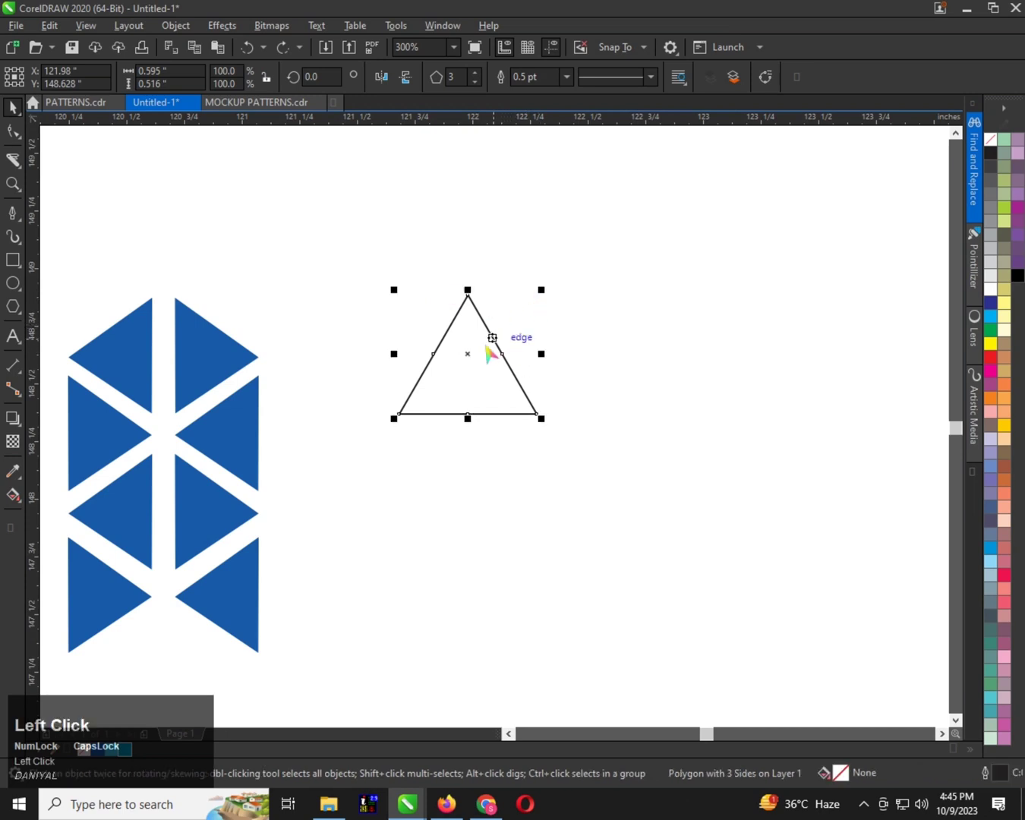
pyautogui.click(490, 351)
pyautogui.moveTo(540, 289); pyautogui.dragTo(401, 290)
pyautogui.hscroll(1, 412, 328)
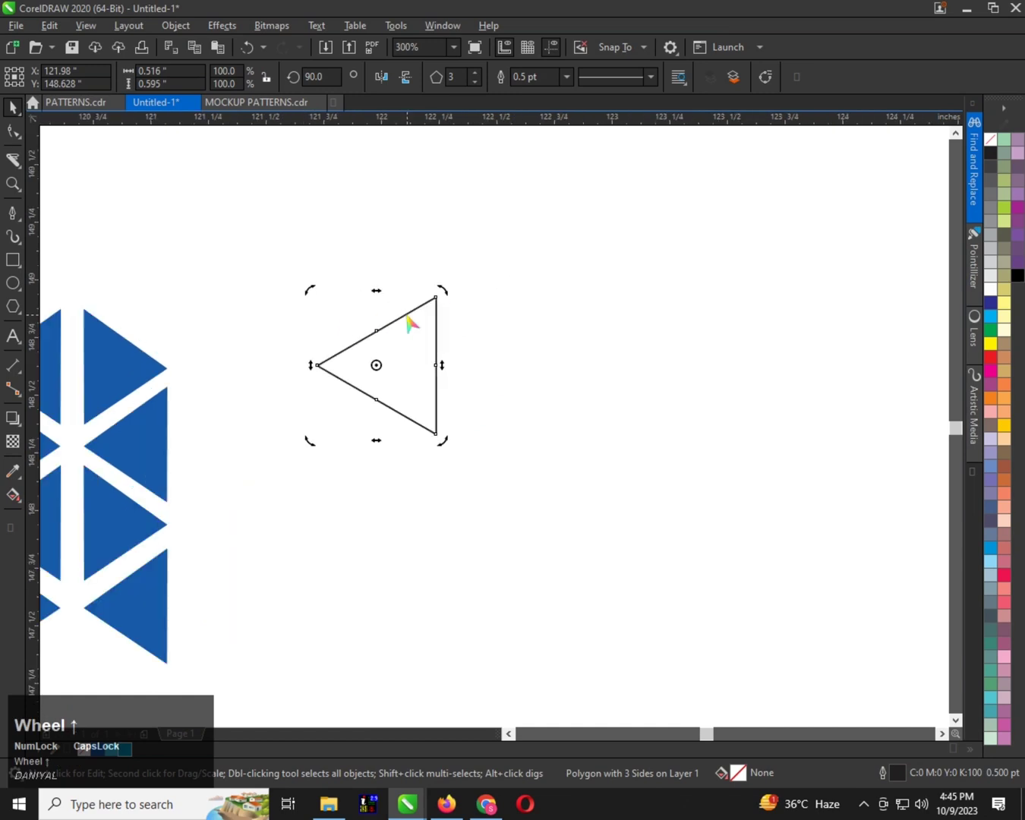
pyautogui.click(438, 338)
# Fill the triangle with the blue sampled from the existing motif and remove its outline
pyautogui.scroll(-1, 429, 366)
pyautogui.scroll(-1, 427, 366)
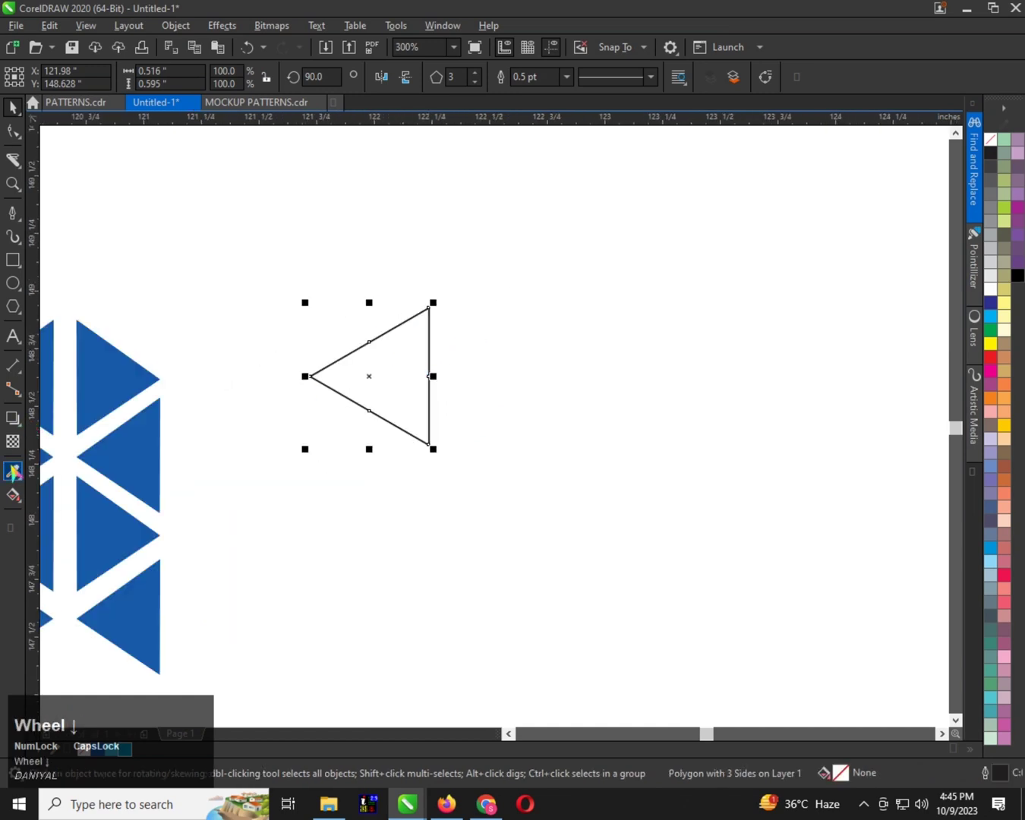
pyautogui.click(13, 472)
pyautogui.click(126, 392)
pyautogui.click(414, 354)
pyautogui.hotkey('ctrl', 'space')
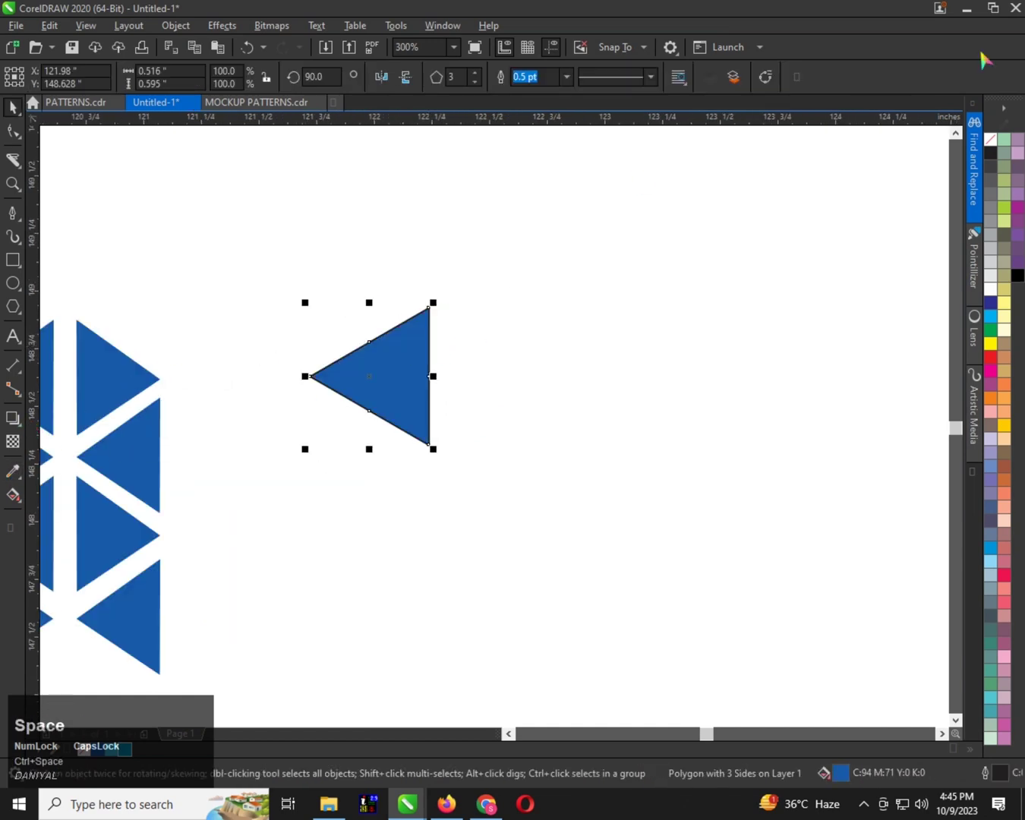
pyautogui.rightClick(993, 140)
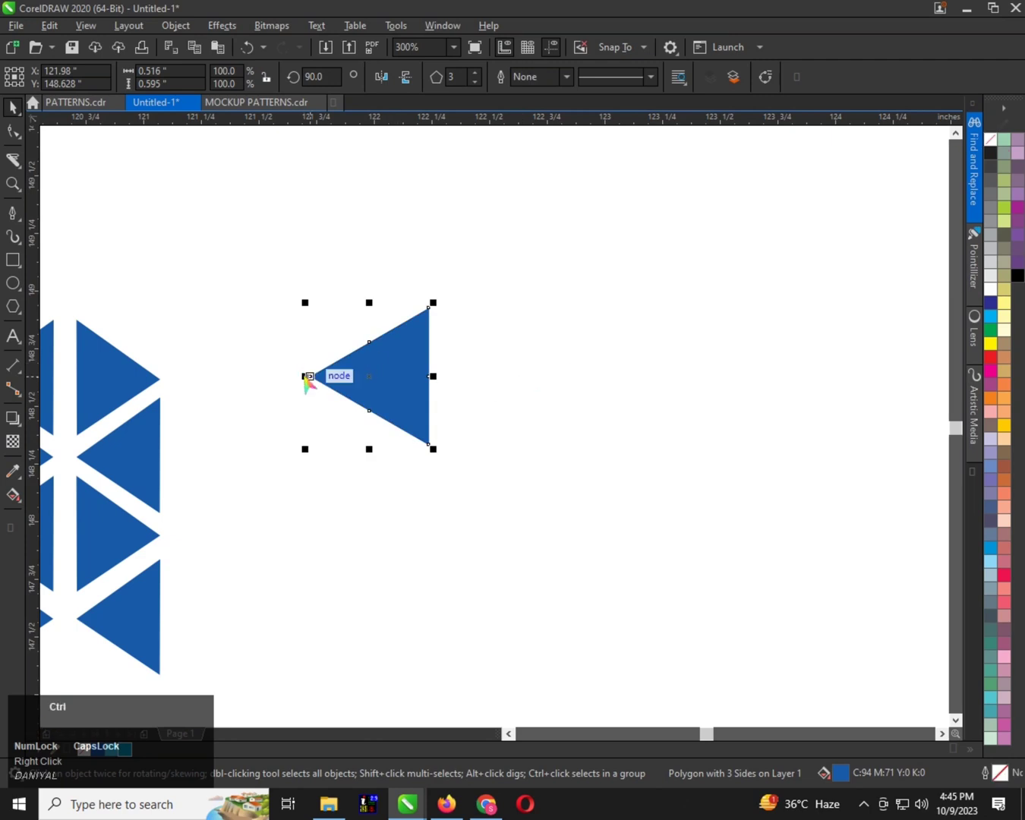
pyautogui.moveTo(304, 375); pyautogui.dragTo(549, 375)
pyautogui.scroll(1, 446, 357)
pyautogui.moveTo(448, 358); pyautogui.dragTo(479, 349)
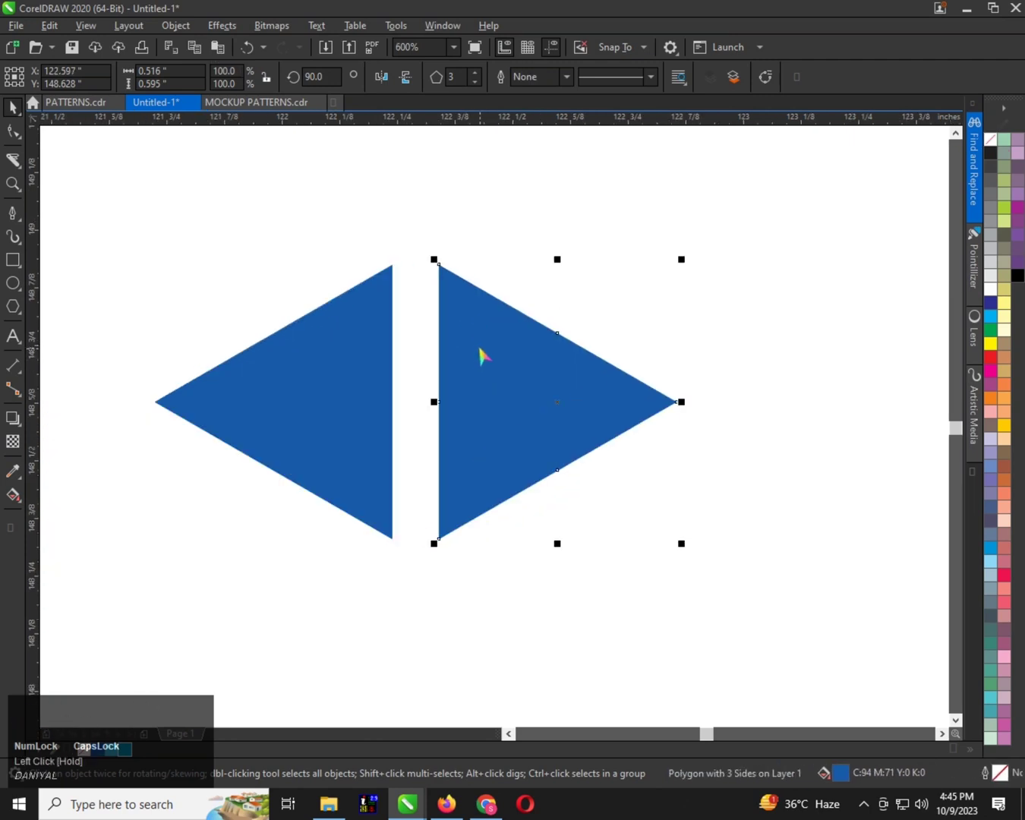
pyautogui.hotkey('ctrl', 'z')
pyautogui.hotkey('ctrl', 'z')
# Narrow the triangle to about 0.47 inch and place a mirrored copy on its right with a small gap
pyautogui.click(392, 392)
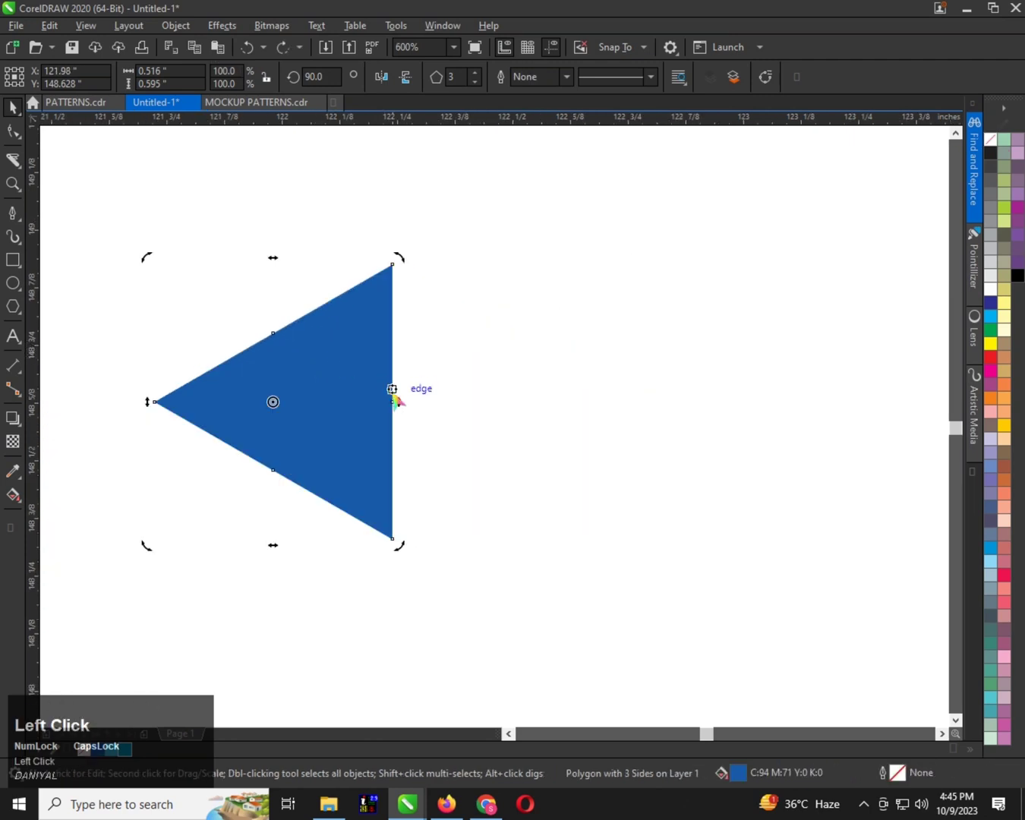
pyautogui.click(167, 385)
pyautogui.moveTo(152, 405); pyautogui.dragTo(355, 359)
pyautogui.scroll(-1, 173, 405)
pyautogui.scroll(1, 298, 384)
pyautogui.scroll(-2, 355, 359)
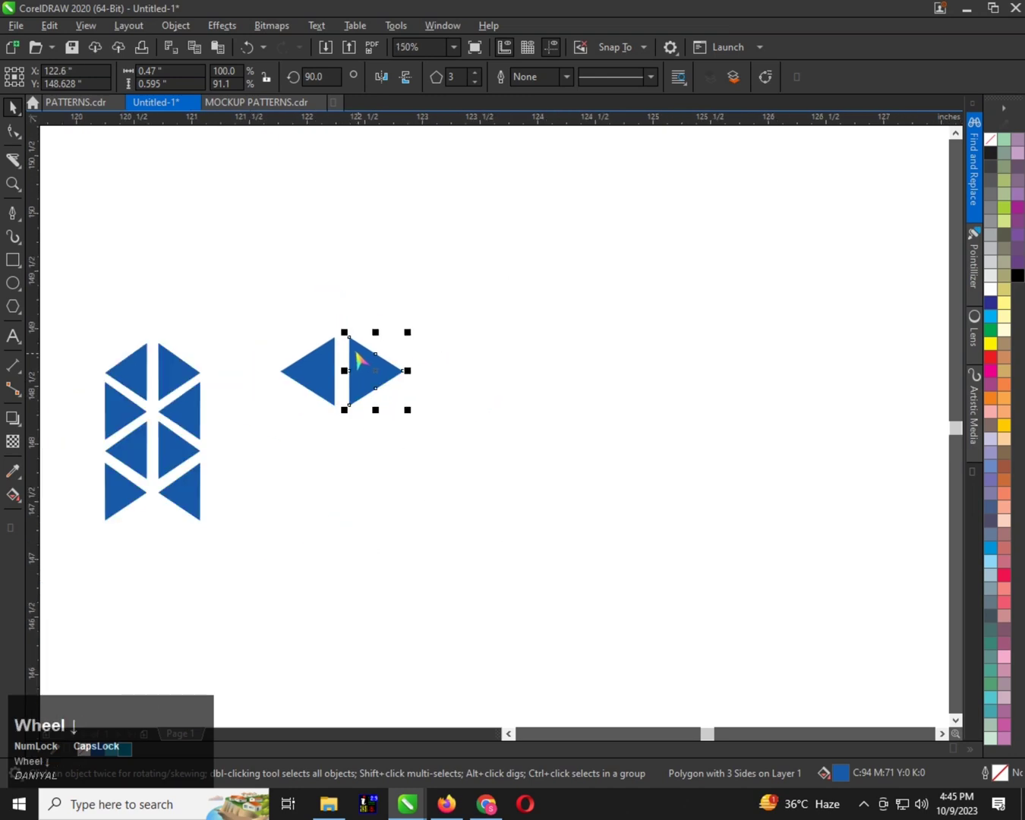
# Select both triangles and place a copy of the pair straight below them
pyautogui.scroll(1, 358, 359)
pyautogui.keyDown('shift'); pyautogui.click(291, 373); pyautogui.keyUp('shift')
pyautogui.scroll(-1, 458, 358)
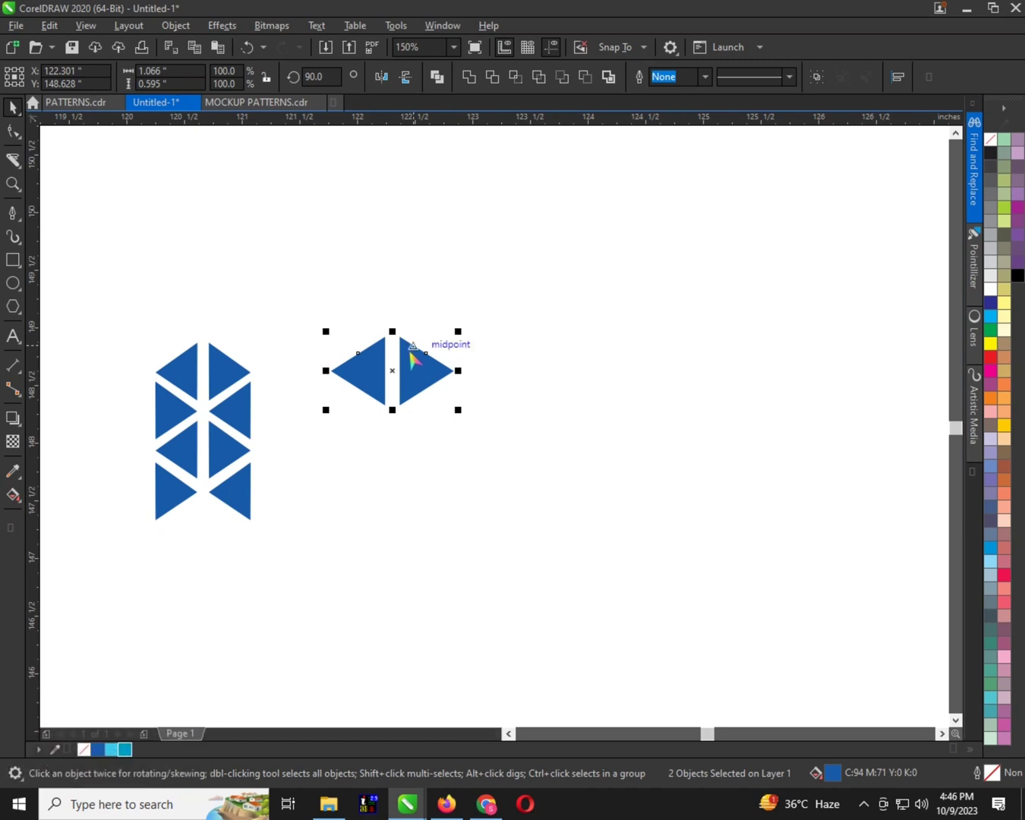
pyautogui.scroll(1, 401, 358)
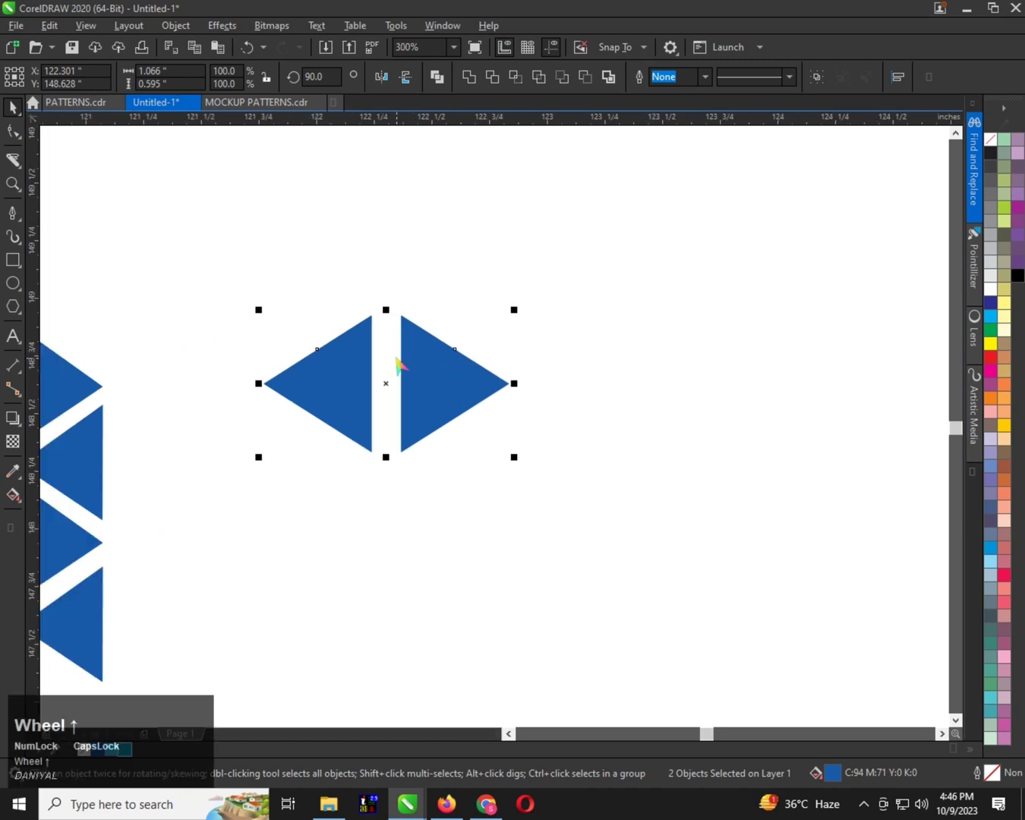
pyautogui.scroll(-1, 398, 361)
pyautogui.moveTo(412, 359); pyautogui.dragTo(411, 433)
pyautogui.rightClick(412, 435)
# Mirror each of the two lower triangles horizontally so that their tips point inward
pyautogui.click(452, 438)
pyautogui.click(446, 445)
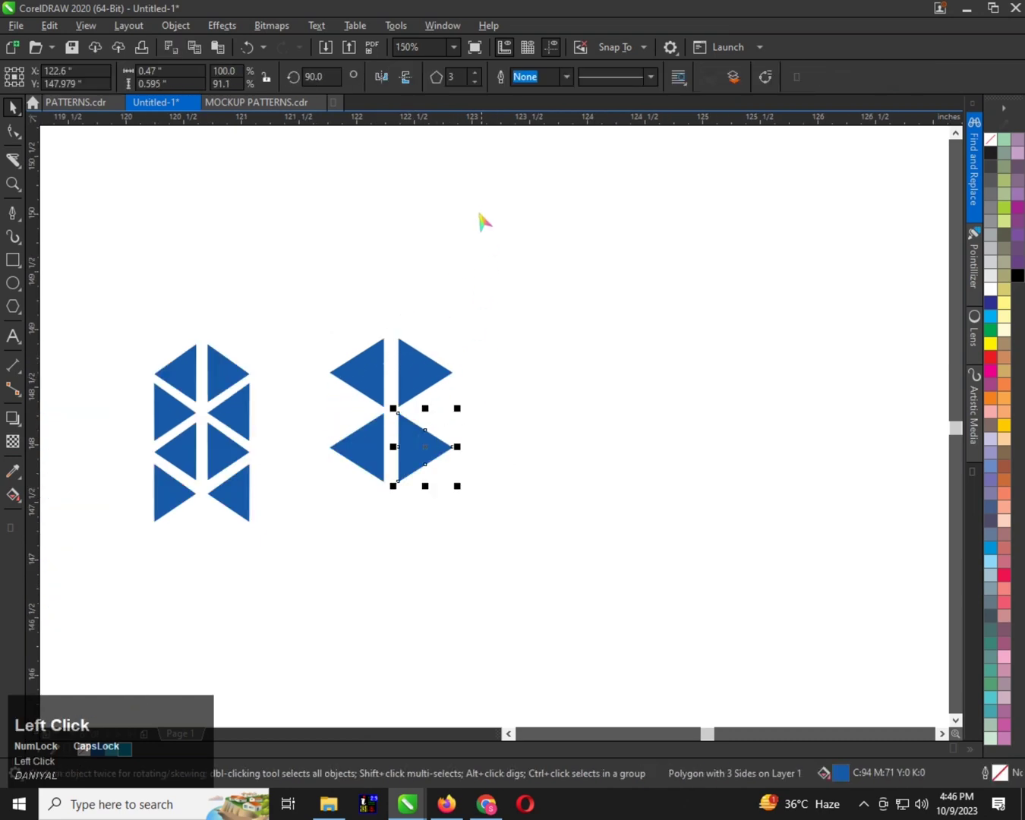
pyautogui.click(383, 76)
pyautogui.click(367, 464)
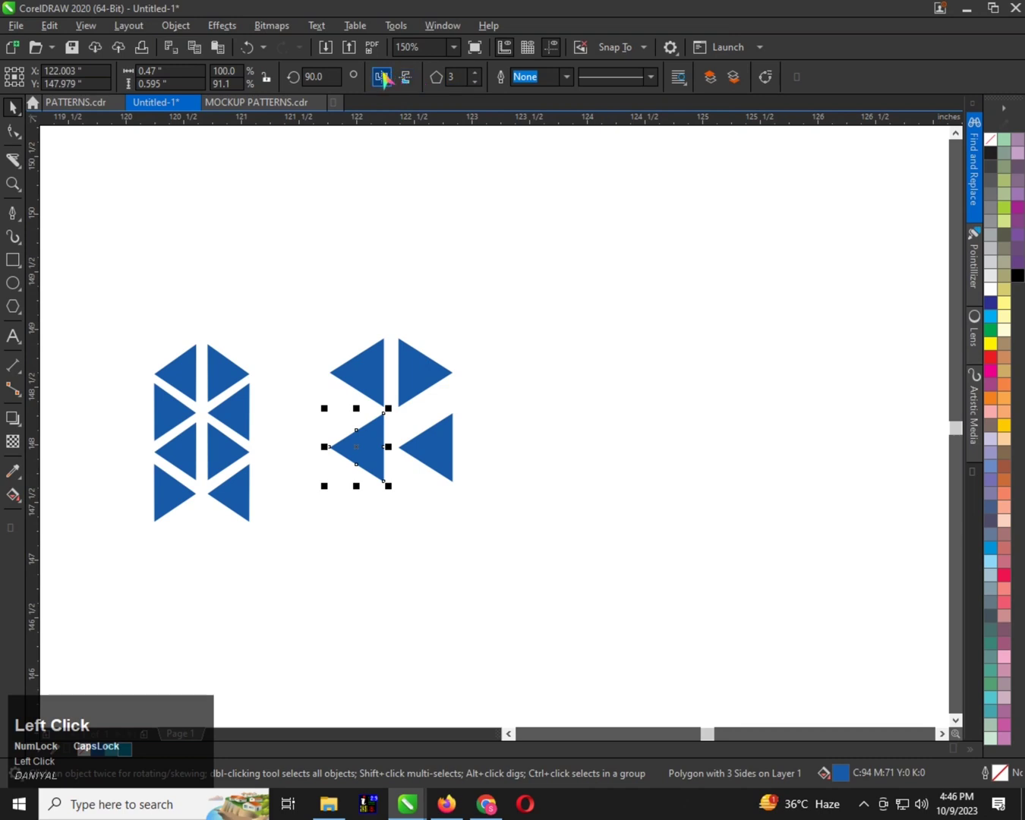
pyautogui.click(384, 77)
# Move the lower triangle pair straight up until only narrow diagonal gaps separate it from the upper pair
pyautogui.scroll(1, 393, 357)
pyautogui.keyDown('shift'); pyautogui.click(447, 526); pyautogui.keyUp('shift')
pyautogui.moveTo(448, 526); pyautogui.dragTo(448, 476)
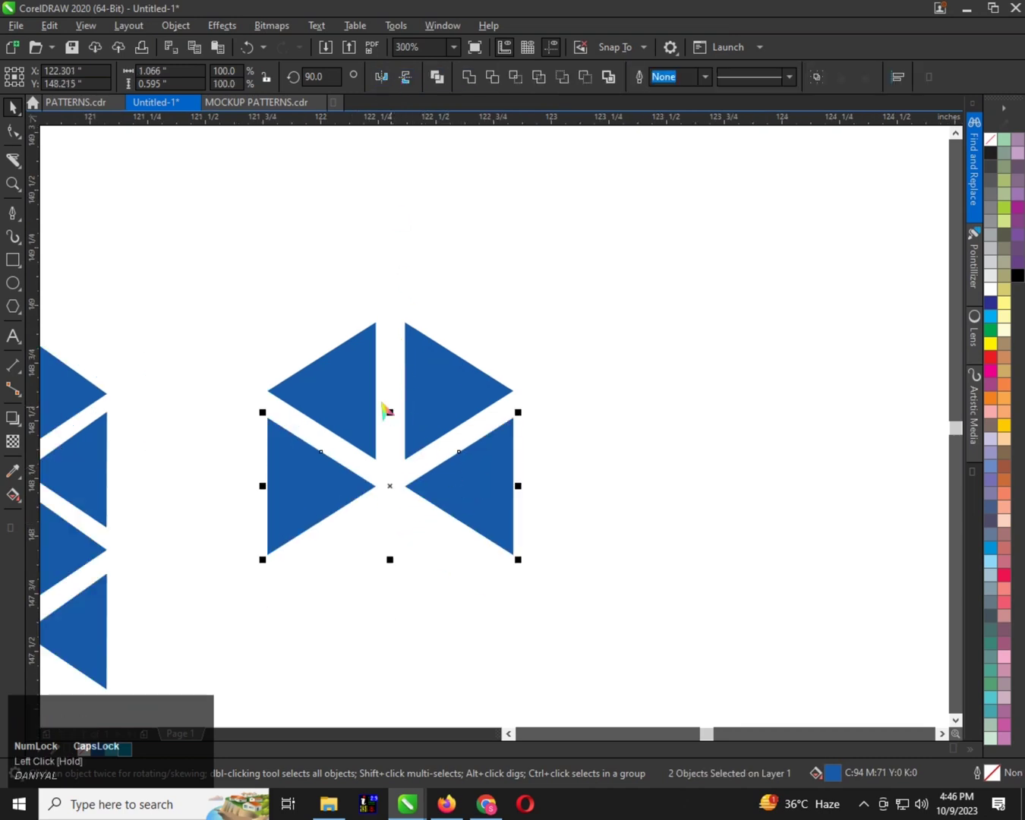
pyautogui.scroll(-1, 388, 428)
pyautogui.scroll(1, 420, 447)
pyautogui.scroll(-1, 389, 380)
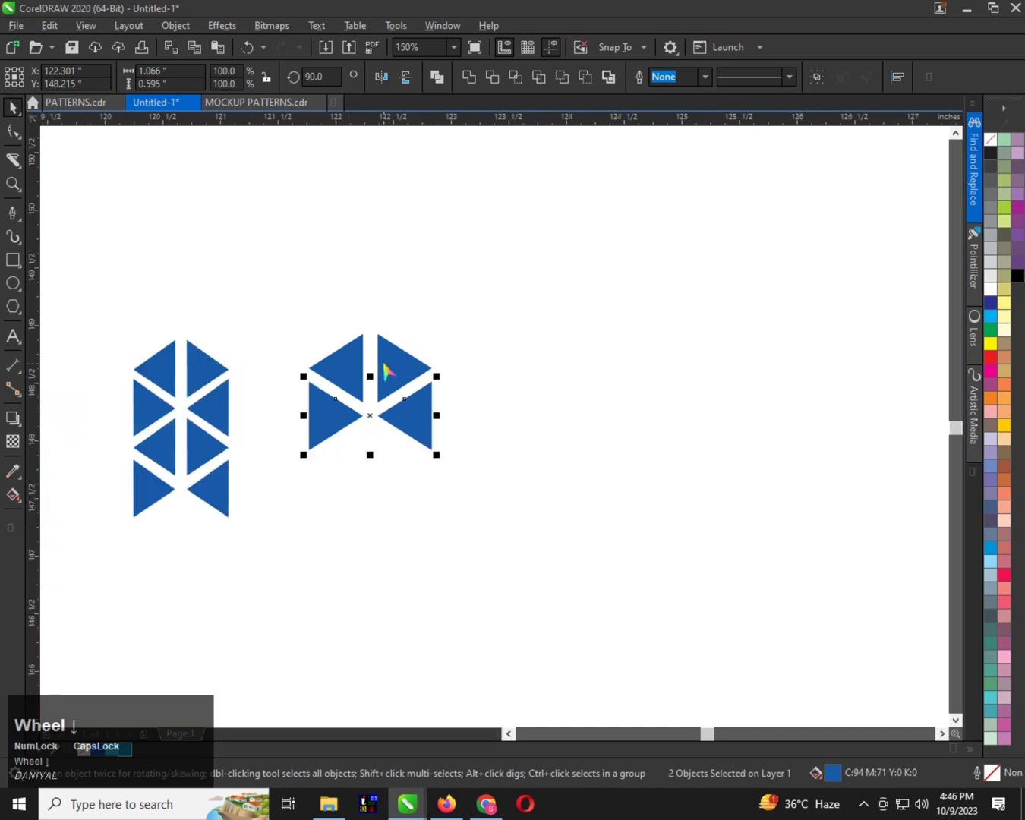
pyautogui.scroll(1, 393, 418)
pyautogui.keyDown('shift'); pyautogui.click(398, 418); pyautogui.keyUp('shift')
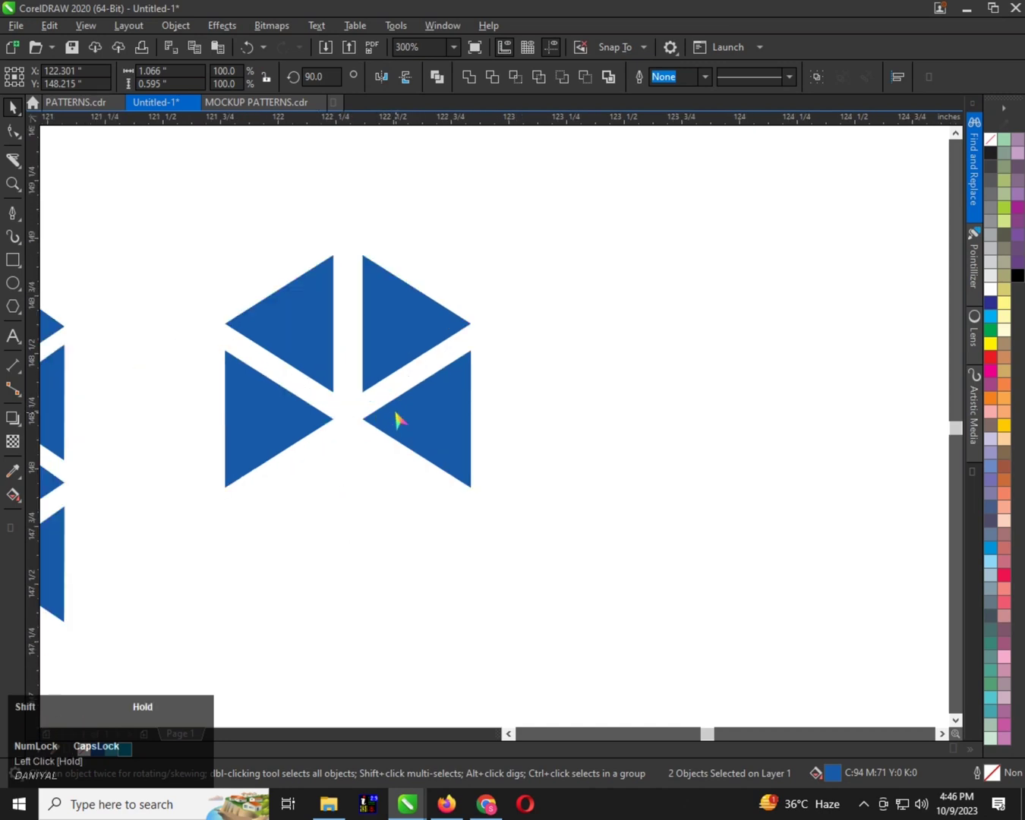
pyautogui.scroll(-1, 398, 419)
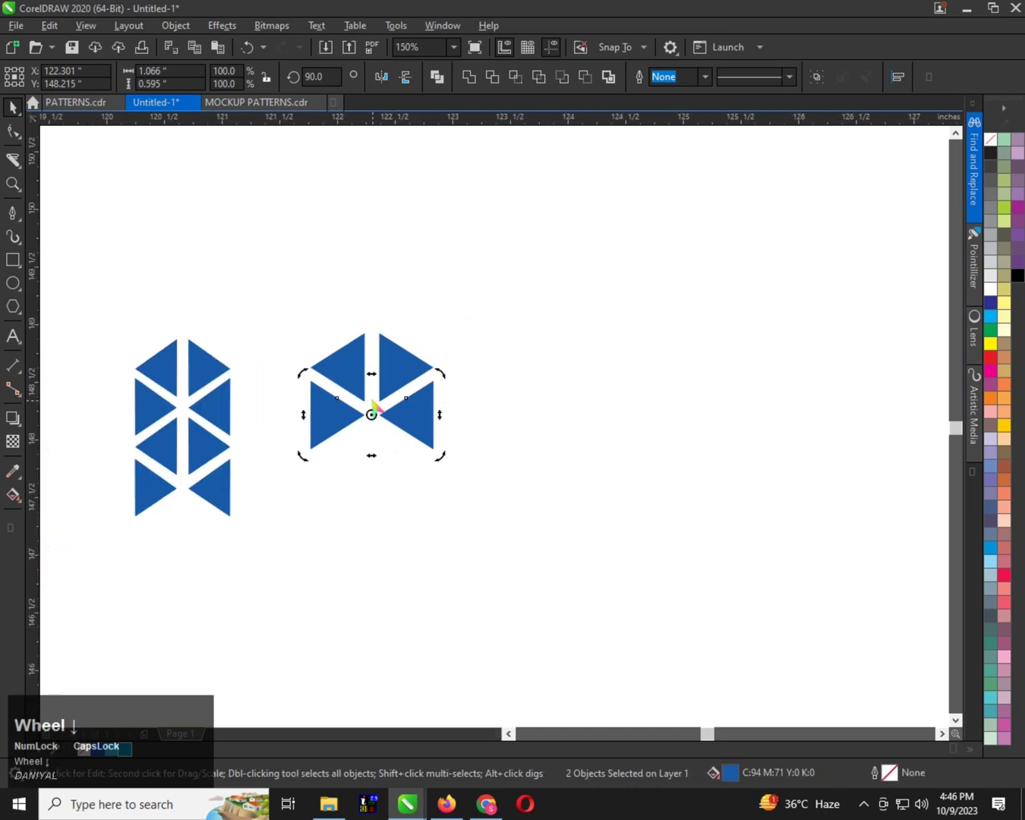
# Copy the top pair of triangles straight down to form a third row with matching gaps
pyautogui.click(381, 351)
pyautogui.keyDown('shift'); pyautogui.click(365, 357); pyautogui.keyUp('shift')
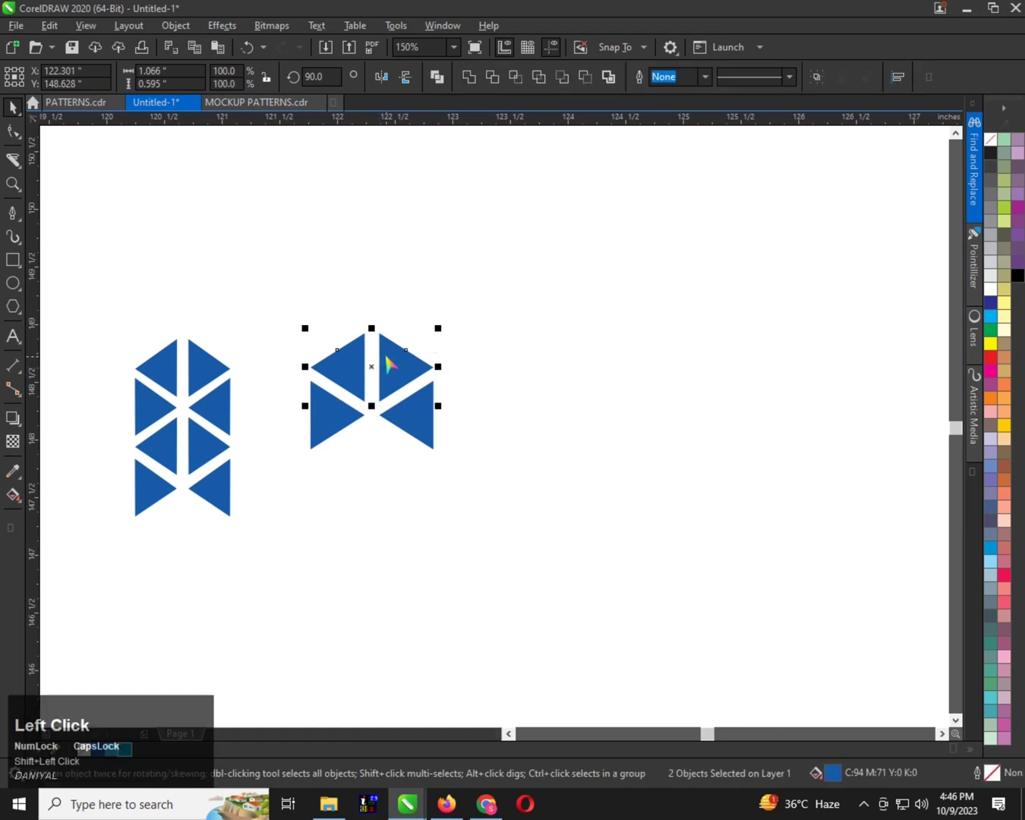
pyautogui.moveTo(387, 364); pyautogui.dragTo(389, 458)
pyautogui.rightClick(388, 458)
pyautogui.scroll(1, 391, 455)
pyautogui.scroll(-1, 393, 454)
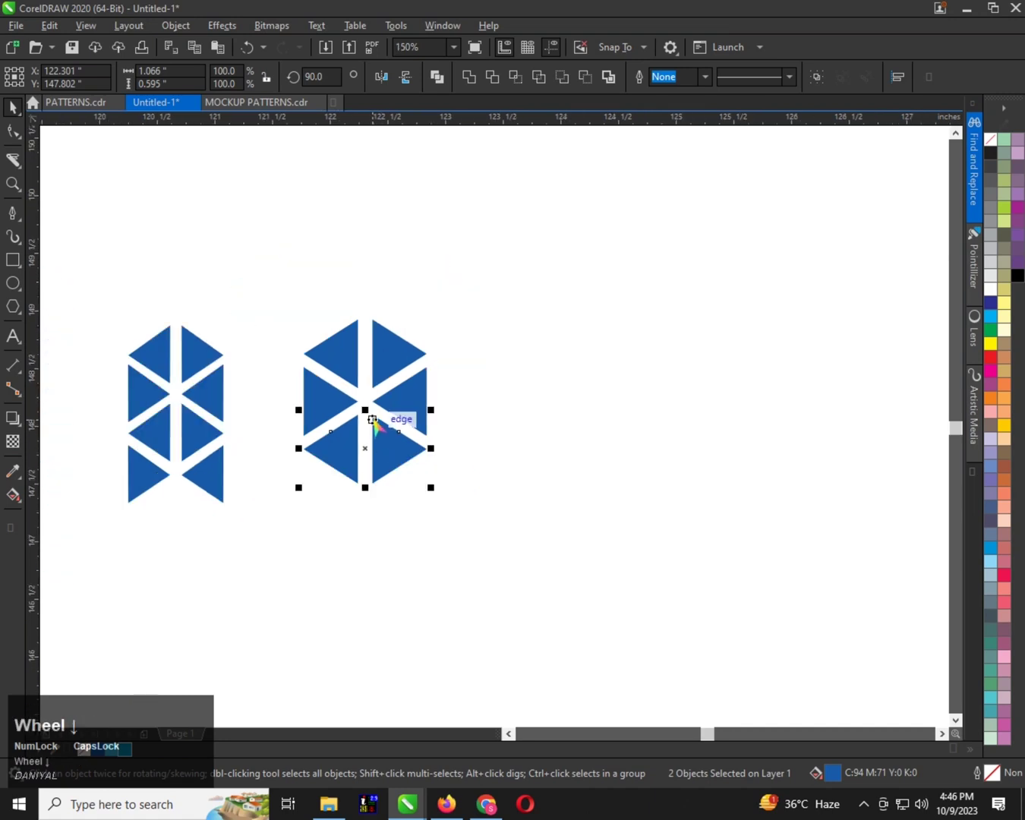
pyautogui.scroll(1, 359, 439)
pyautogui.scroll(-1, 361, 445)
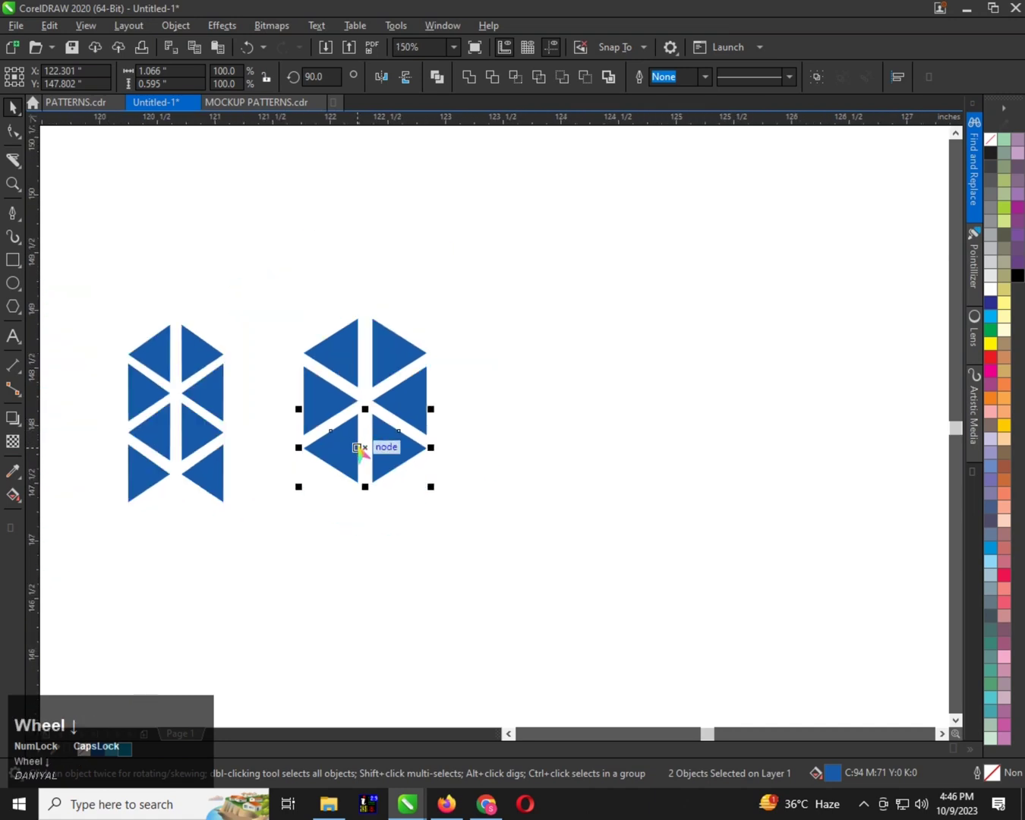
# Copy the second-row pair of triangles straight down to form the fourth row of the new motif
pyautogui.click(388, 407)
pyautogui.keyDown('shift'); pyautogui.click(323, 413); pyautogui.keyUp('shift')
pyautogui.moveTo(407, 400); pyautogui.dragTo(406, 499)
pyautogui.rightClick(406, 499)
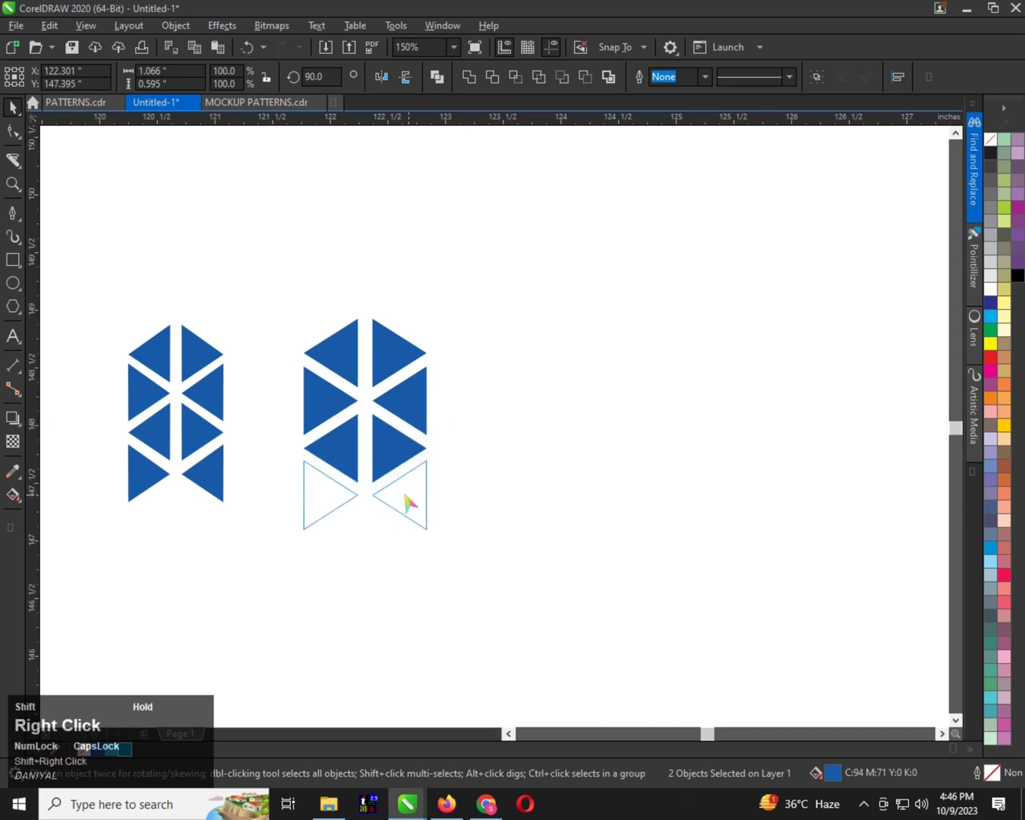
pyautogui.scroll(1, 385, 465)
pyautogui.scroll(-1, 386, 403)
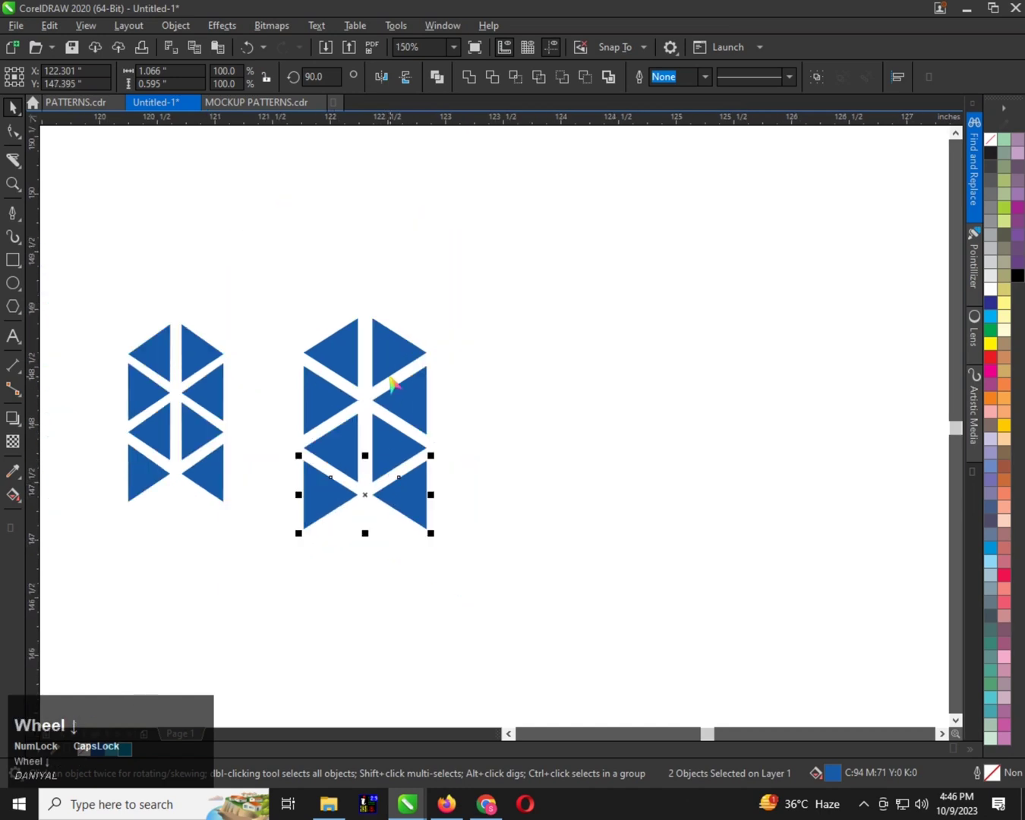
# Align the triangles in the new motif's right column on a common vertical centre line
pyautogui.click(397, 363)
pyautogui.keyDown('shift'); pyautogui.click(402, 417); pyautogui.keyUp('shift')
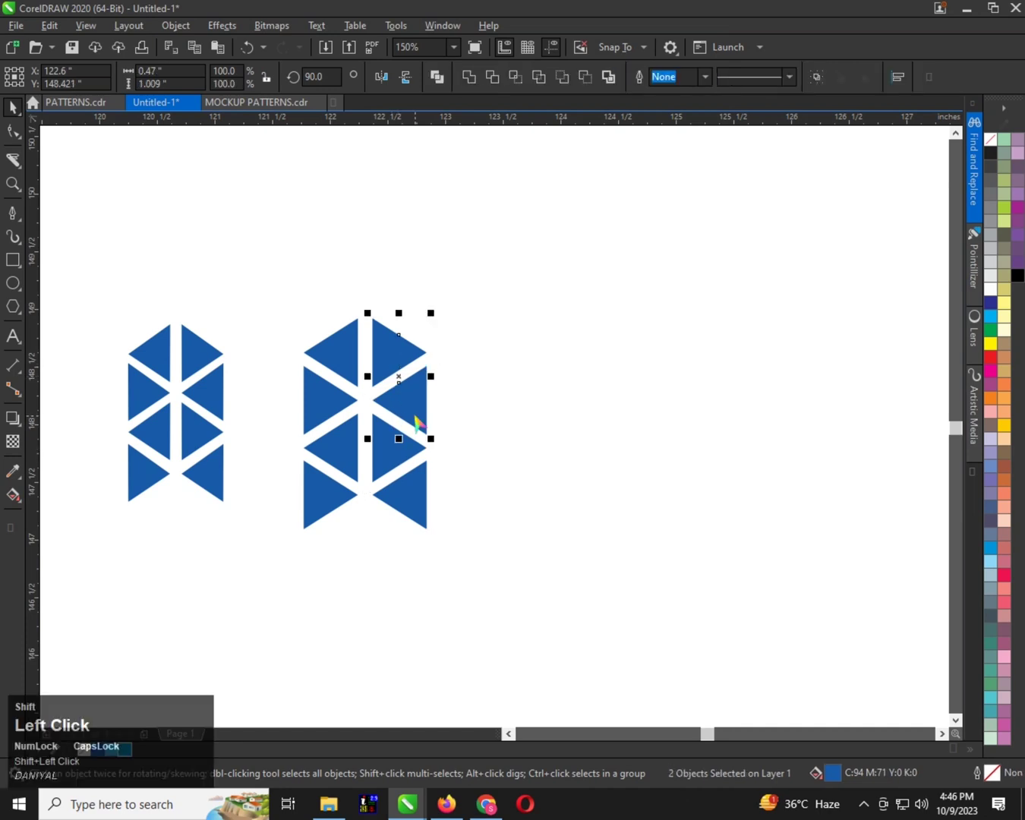
pyautogui.keyDown('shift'); pyautogui.click(414, 501); pyautogui.keyUp('shift')
pyautogui.press('c')
# Align the four triangles in the new motif's left column on a common vertical centre line
pyautogui.click(345, 362)
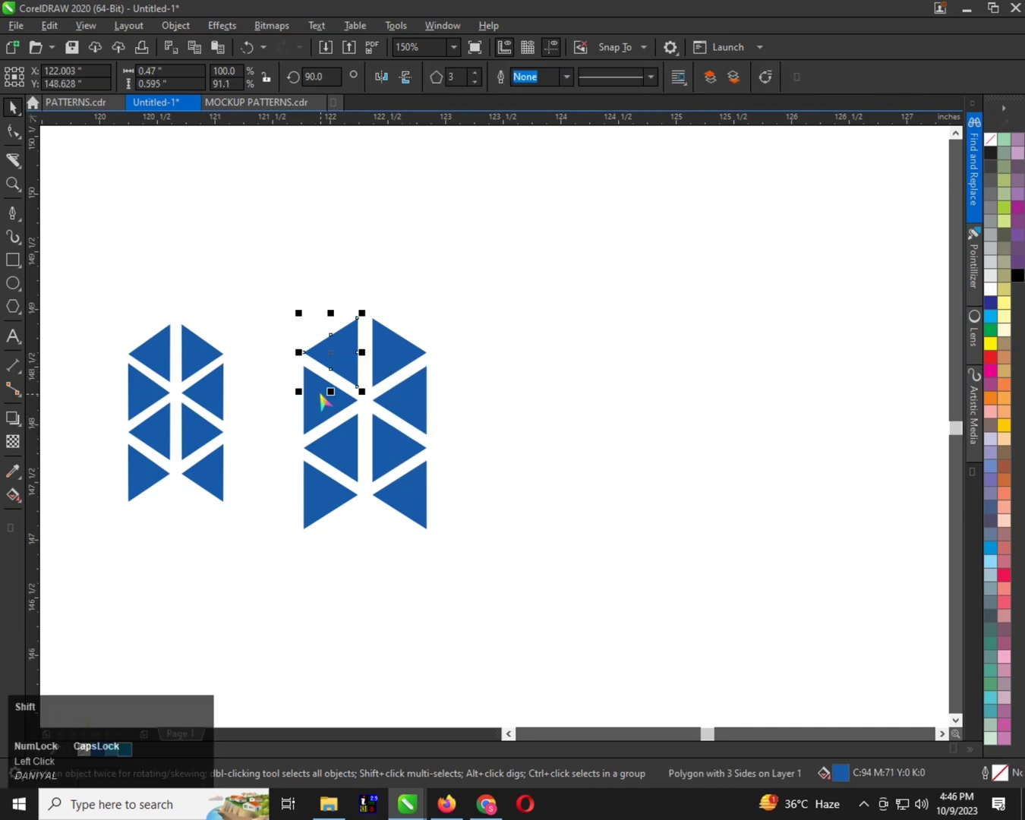
pyautogui.keyDown('shift'); pyautogui.click(328, 400); pyautogui.keyUp('shift')
pyautogui.keyDown('shift'); pyautogui.click(336, 459); pyautogui.keyUp('shift')
pyautogui.keyDown('shift'); pyautogui.click(327, 492); pyautogui.keyUp('shift')
pyautogui.scroll(1, 382, 394)
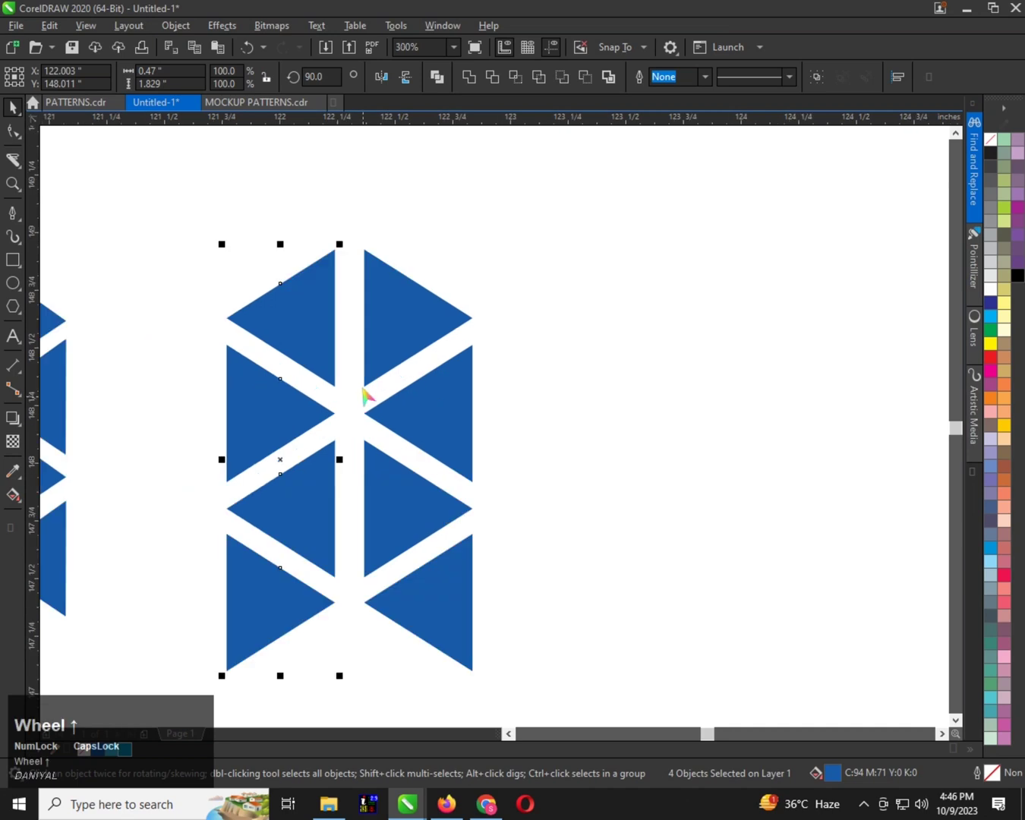
# Shift the motif's whole right column of four triangles slightly left to narrow the vertical gap between the columns
pyautogui.click(387, 316)
pyautogui.keyDown('shift'); pyautogui.click(404, 437); pyautogui.keyUp('shift')
pyautogui.keyDown('shift'); pyautogui.click(416, 508); pyautogui.keyUp('shift')
pyautogui.keyDown('shift'); pyautogui.click(428, 579); pyautogui.keyUp('shift')
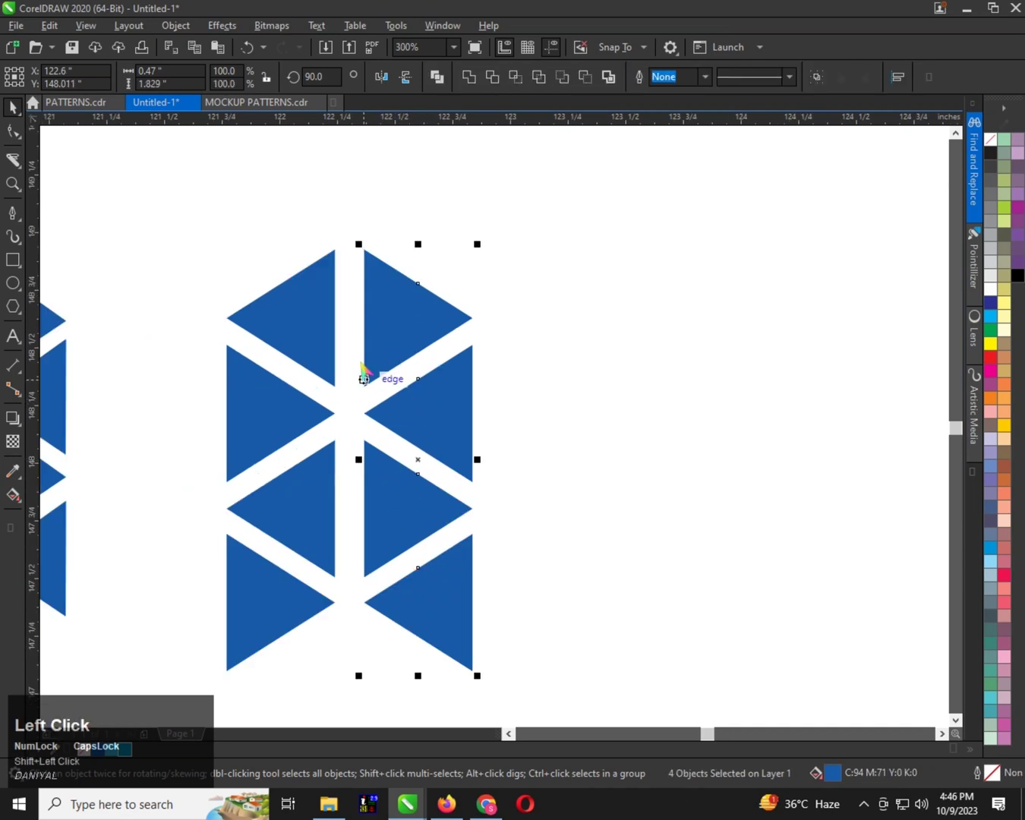
pyautogui.scroll(1, 379, 345)
pyautogui.scroll(-1, 373, 342)
pyautogui.scroll(-2, 367, 340)
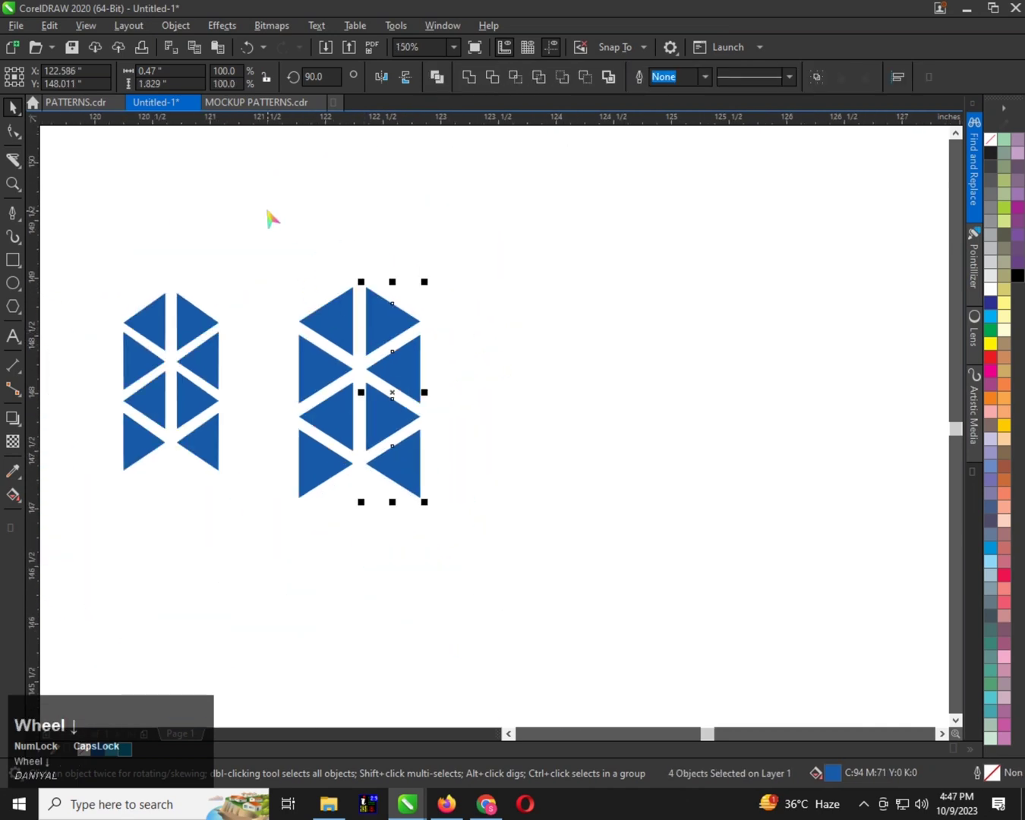
# Delete the old smaller triangle motif beside the new one
pyautogui.scroll(-1, 298, 290)
pyautogui.moveTo(277, 215); pyautogui.dragTo(417, 427)
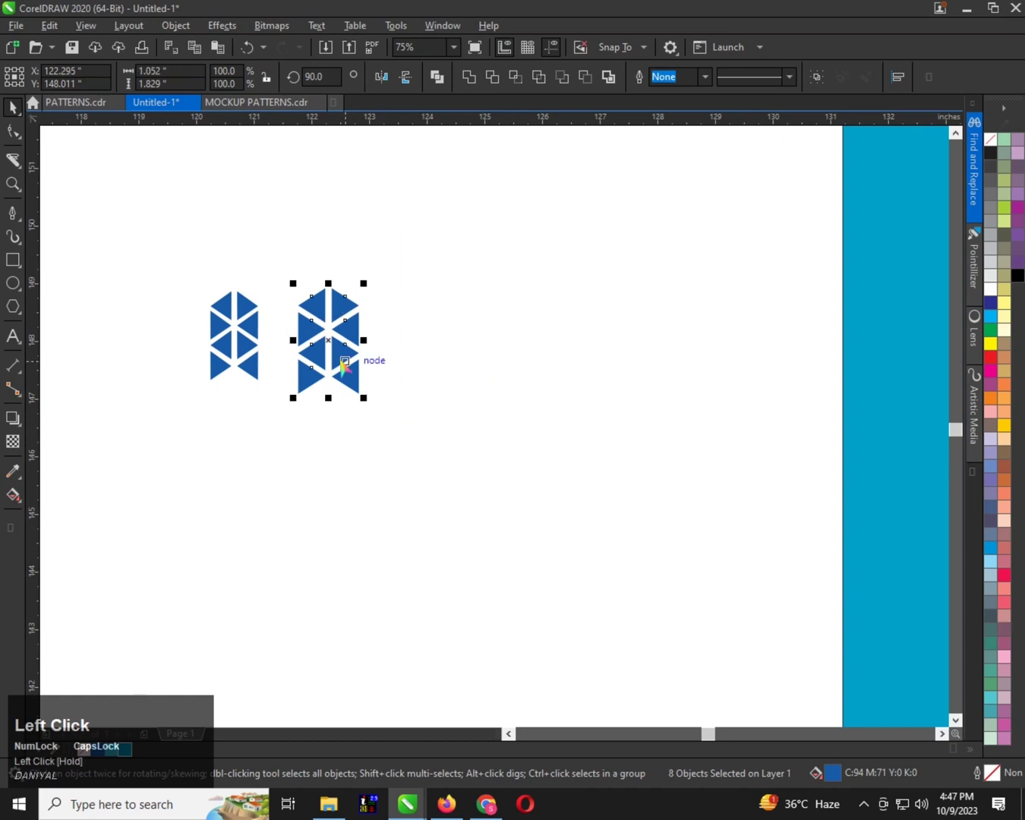
pyautogui.click(231, 334)
pyautogui.press('Delete')
pyautogui.scroll(1, 354, 401)
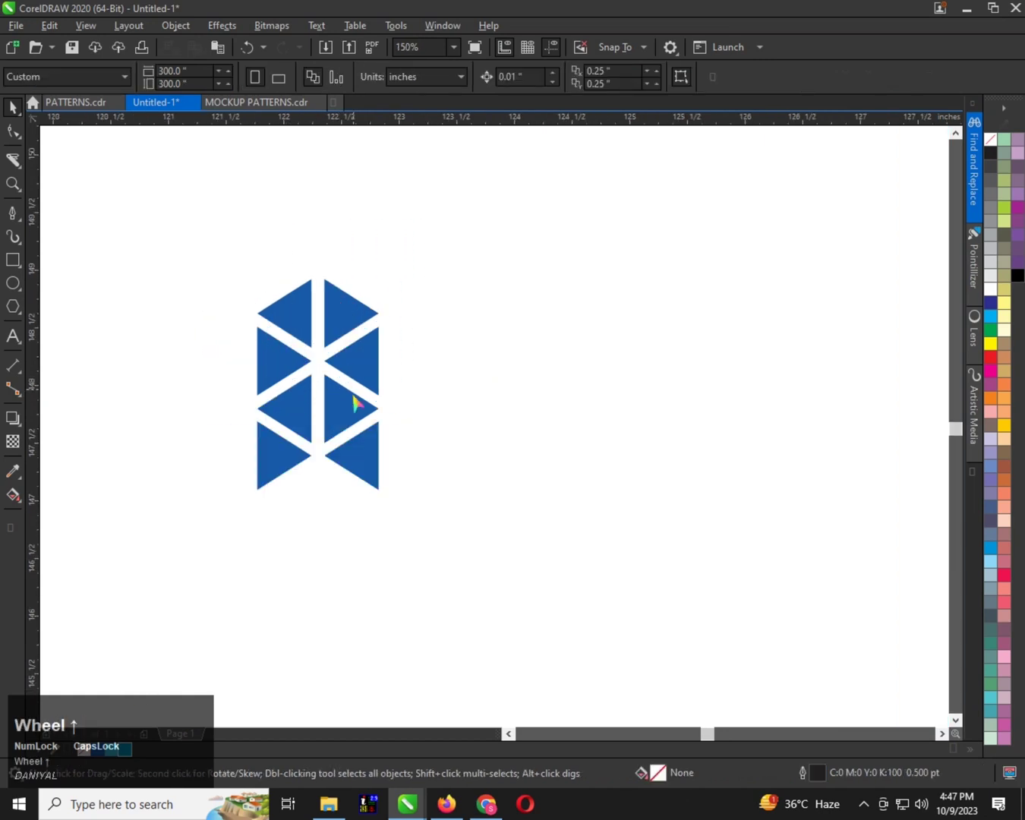
# Move the complete eight-triangle motif just outside the light blue rectangle, beside its top-left corner
pyautogui.scroll(-1, 290, 365)
pyautogui.click(334, 402)
pyautogui.scroll(-2, 354, 385)
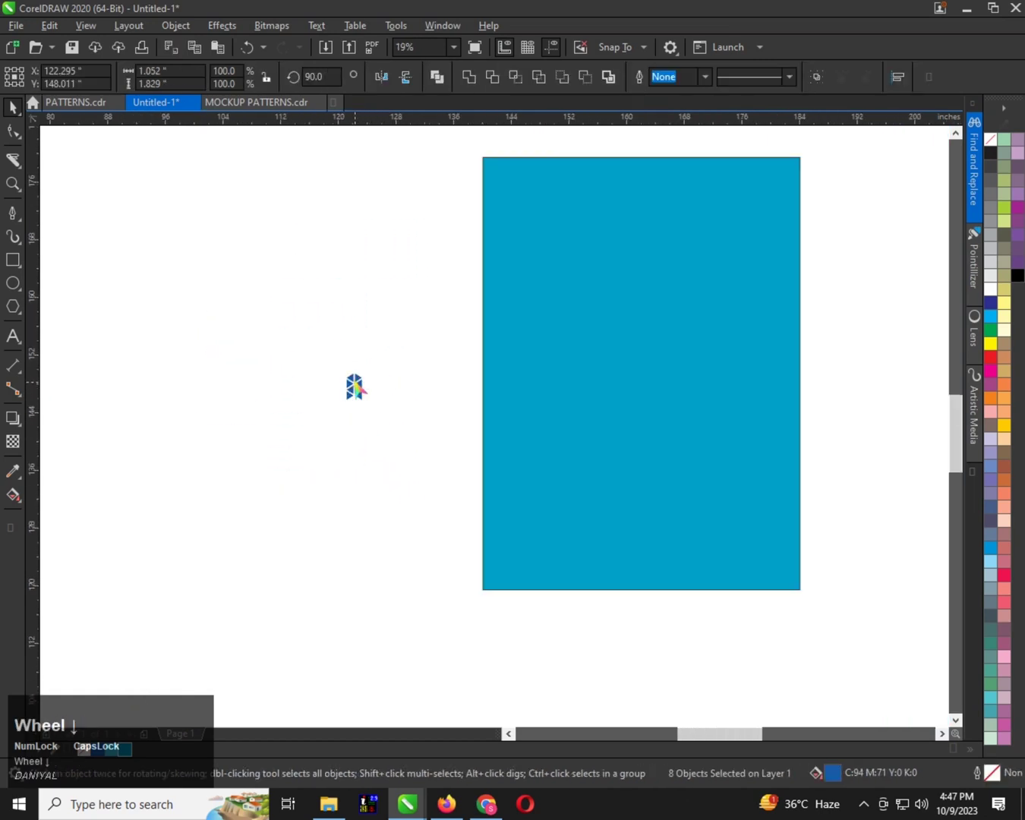
pyautogui.moveTo(344, 400); pyautogui.dragTo(391, 315)
pyautogui.scroll(1, 392, 315)
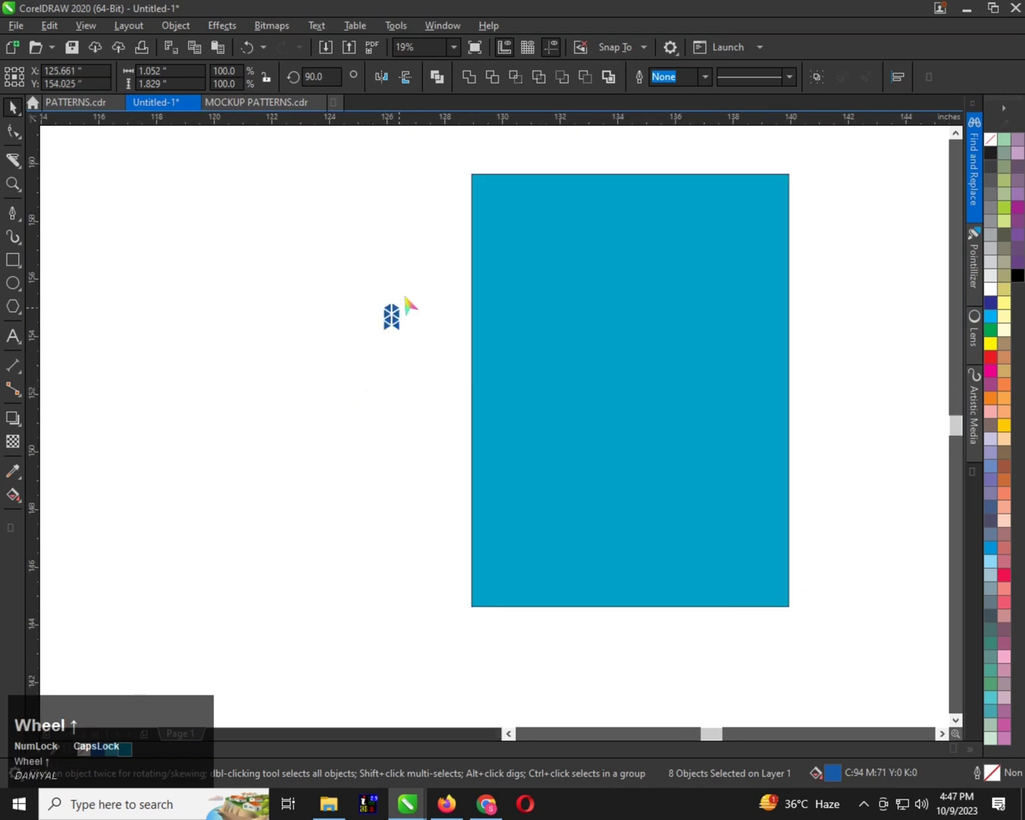
pyautogui.scroll(-1, 286, 379)
pyautogui.moveTo(278, 384); pyautogui.dragTo(340, 414)
# Copy the motif straight down directly beneath the original, keeping matching diagonal gaps between the triangles
pyautogui.scroll(3, 327, 257)
pyautogui.scroll(-1, 344, 256)
pyautogui.scroll(1, 325, 215)
pyautogui.rightClick(341, 415)
pyautogui.scroll(-2, 336, 343)
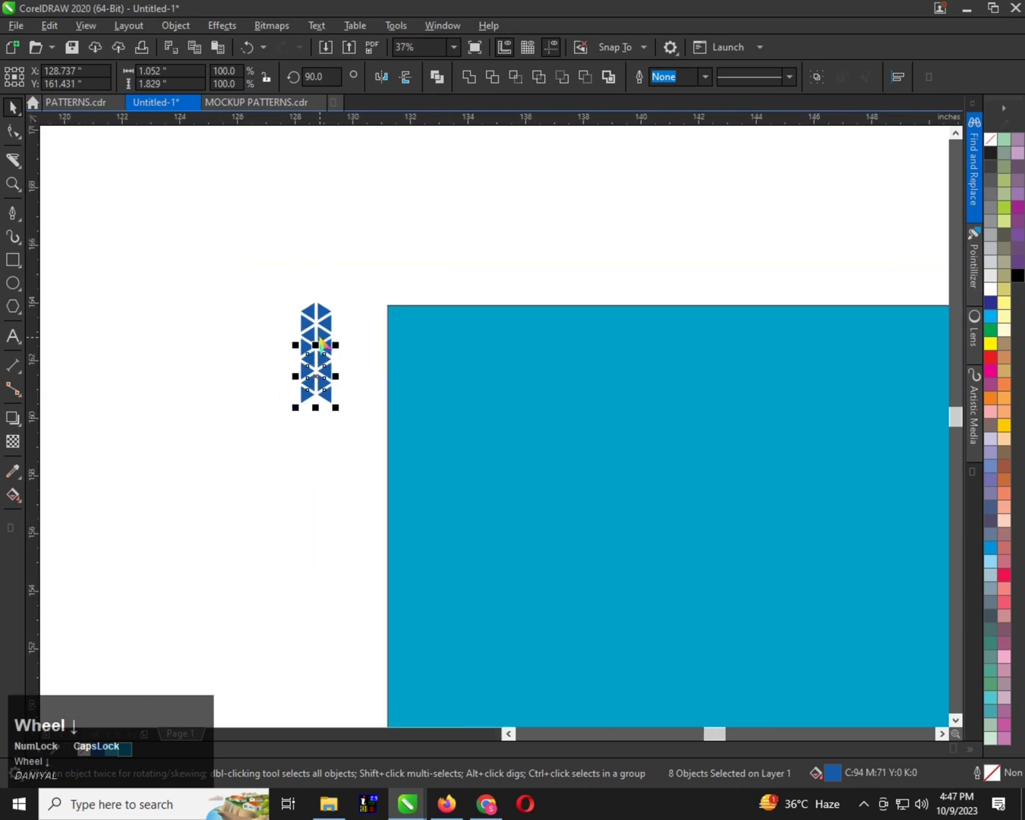
# Repeat the downward motif copy until the column of triangles spans the full height of the light blue rectangle
pyautogui.hotkey('ctrl', 'r')
pyautogui.hotkey('ctrl', 'r')
pyautogui.hotkey('ctrl', 'r')
pyautogui.hotkey('ctrl', 'r')
pyautogui.hotkey('ctrl', 'r')
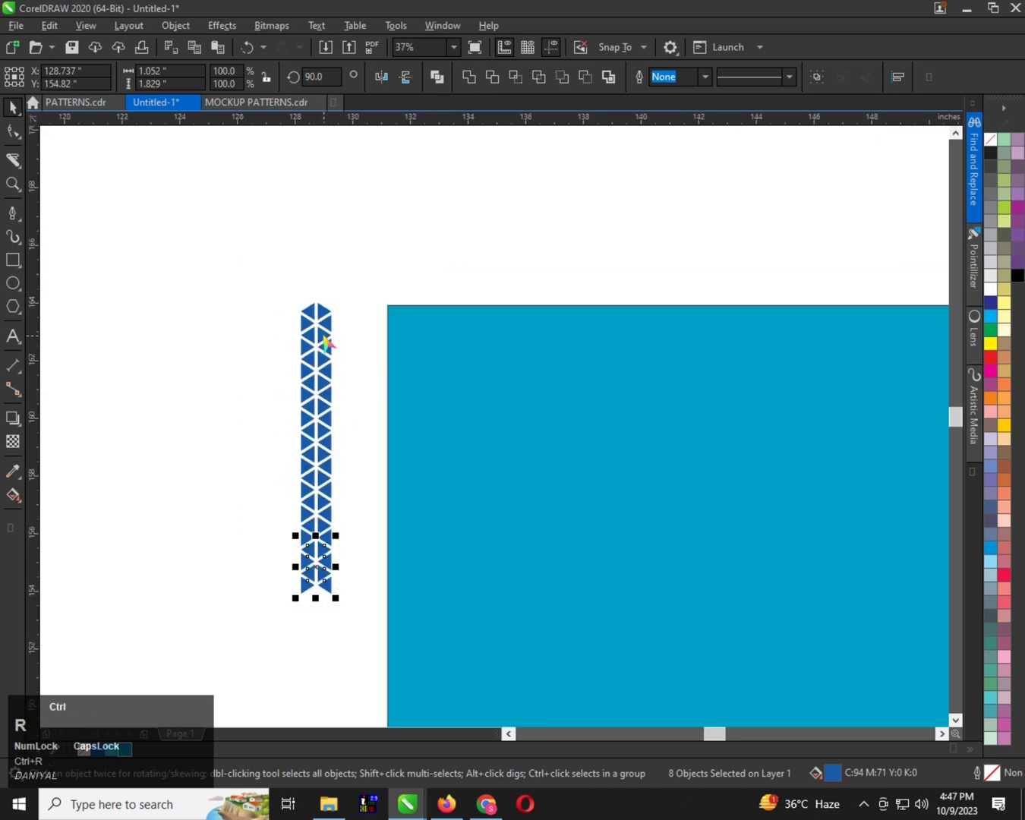
pyautogui.scroll(-1, 327, 342)
pyautogui.hotkey('ctrl', 'r')
pyautogui.hotkey('ctrl', 'r')
pyautogui.hotkey('ctrl', 'r')
pyautogui.hotkey('ctrl', 'r')
pyautogui.hotkey('ctrl', 'r')
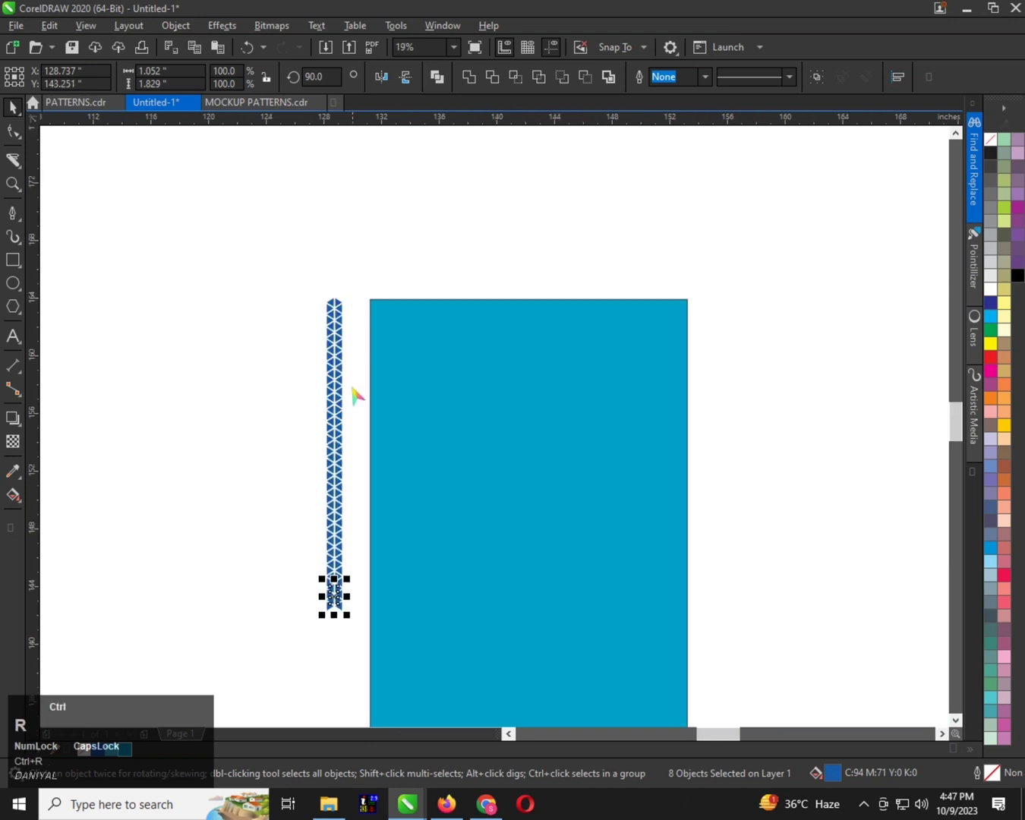
pyautogui.scroll(-1, 352, 390)
pyautogui.hotkey('ctrl', 'r')
pyautogui.hotkey('ctrl', 'r')
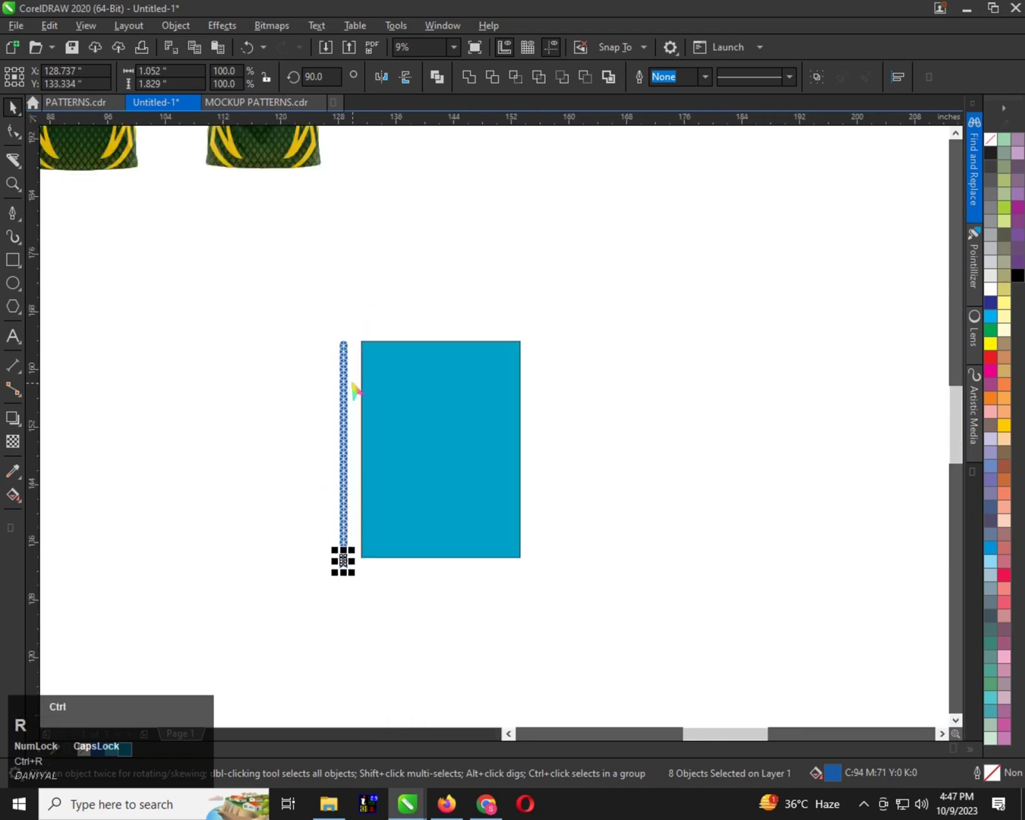
# Move the entire triangle column onto the light blue rectangle, close to its left edge
pyautogui.scroll(1, 356, 390)
pyautogui.scroll(-1, 354, 423)
pyautogui.moveTo(290, 235); pyautogui.dragTo(388, 538)
pyautogui.scroll(1, 357, 441)
pyautogui.moveTo(320, 401); pyautogui.dragTo(370, 394)
pyautogui.scroll(3, 369, 393)
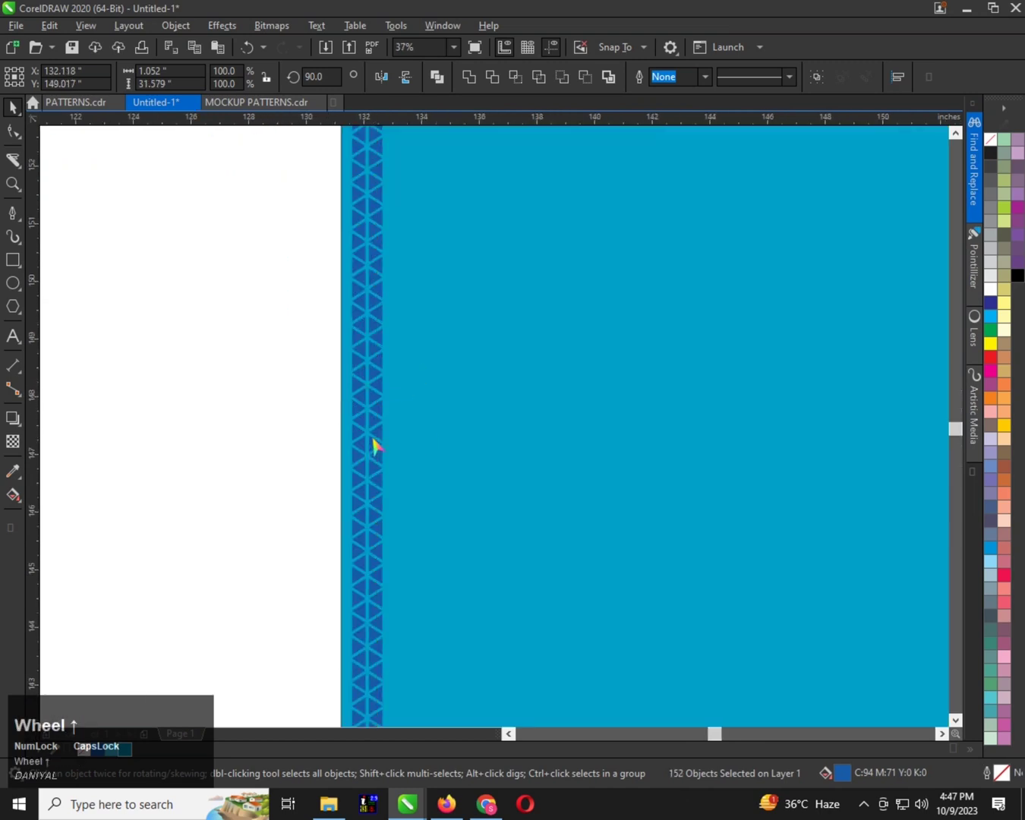
pyautogui.scroll(-1, 290, 410)
pyautogui.scroll(2, 305, 359)
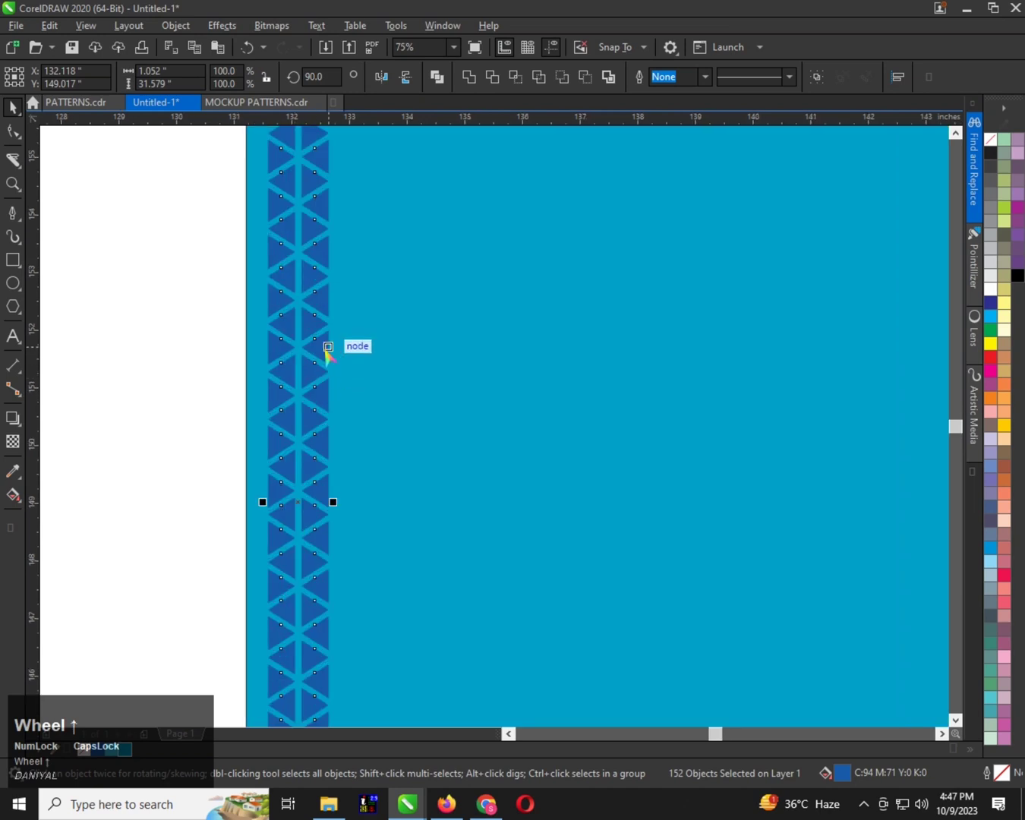
# Copy the triangle column about 1.21 inches straight to the right, leaving a matching narrow vertical gap
pyautogui.moveTo(319, 347); pyautogui.dragTo(388, 355)
pyautogui.rightClick(389, 355)
pyautogui.scroll(-2, 278, 387)
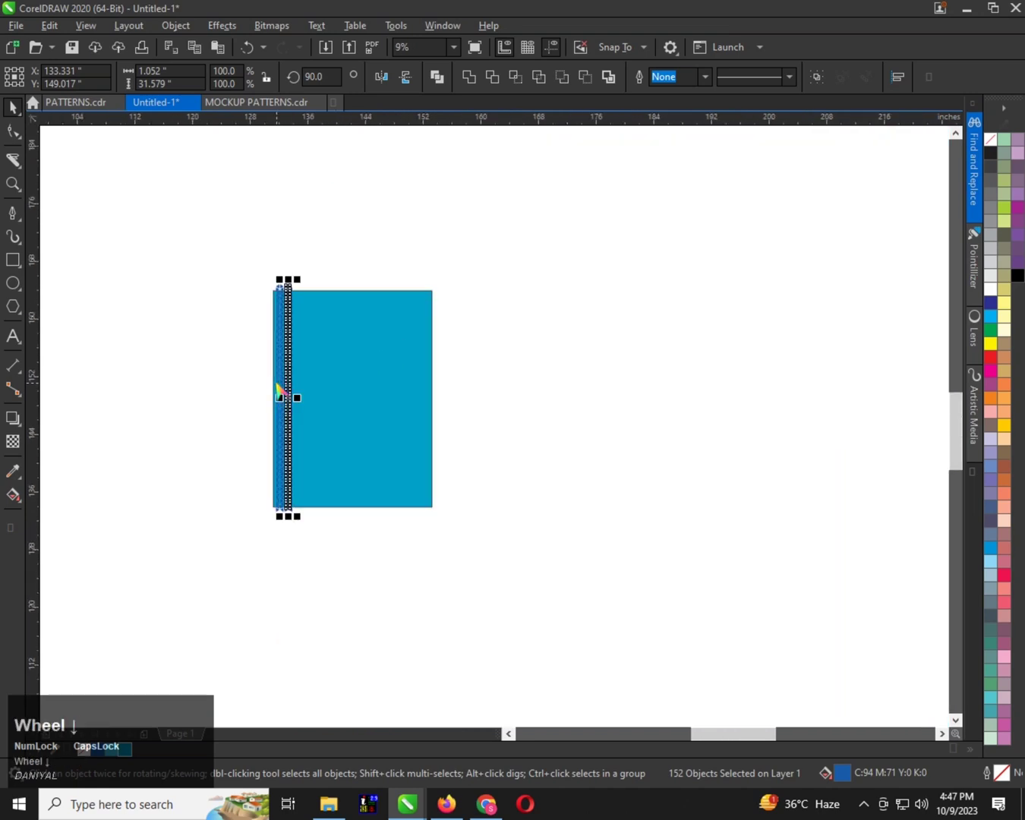
# Repeat the column copy across the rectangle up to its right edge, undoing any surplus copy
pyautogui.hotkey('ctrl', 'r')
pyautogui.hotkey('ctrl', 'r')
pyautogui.hotkey('ctrl', 'r')
pyautogui.hotkey('ctrl', 'r')
pyautogui.hotkey('ctrl', 'r')
pyautogui.hotkey('ctrl', 'r')
pyautogui.hotkey('ctrl', 'r')
pyautogui.hotkey('ctrl', 'r')
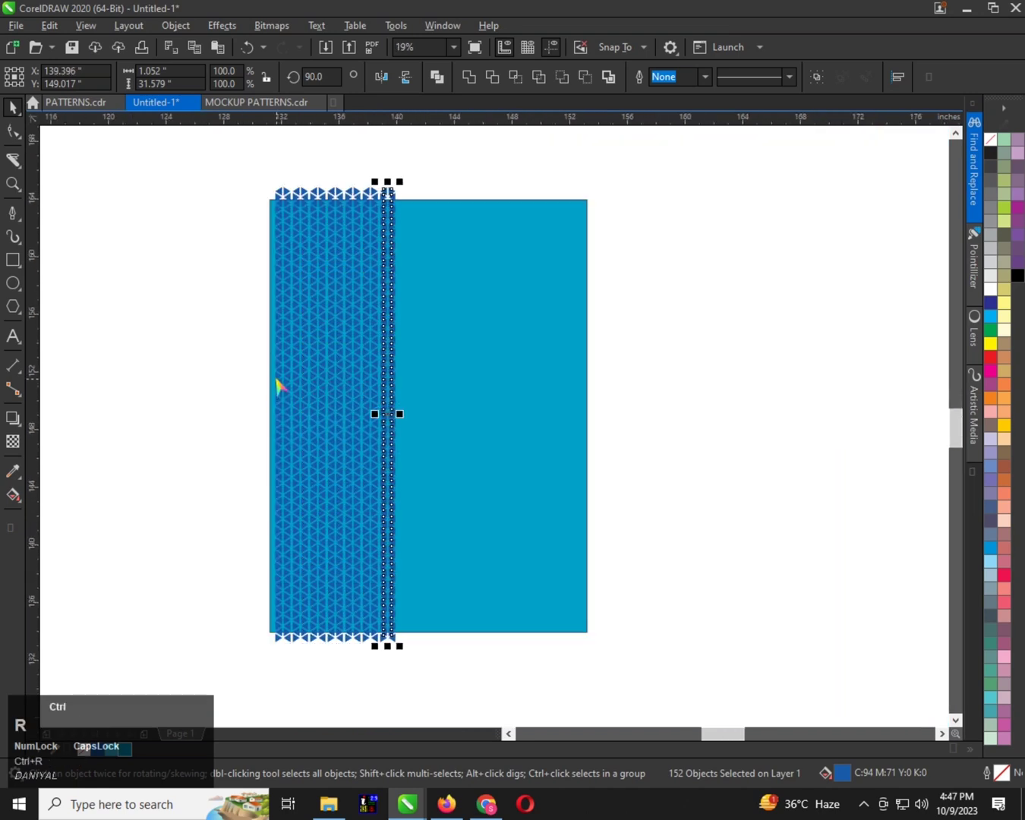
pyautogui.hotkey('ctrl', 'r')
pyautogui.hotkey('ctrl', 'r')
pyautogui.hotkey('ctrl', 'r')
pyautogui.hotkey('ctrl', 'r')
pyautogui.hotkey('ctrl', 'r')
pyautogui.hotkey('ctrl', 'r')
pyautogui.hotkey('ctrl', 'r')
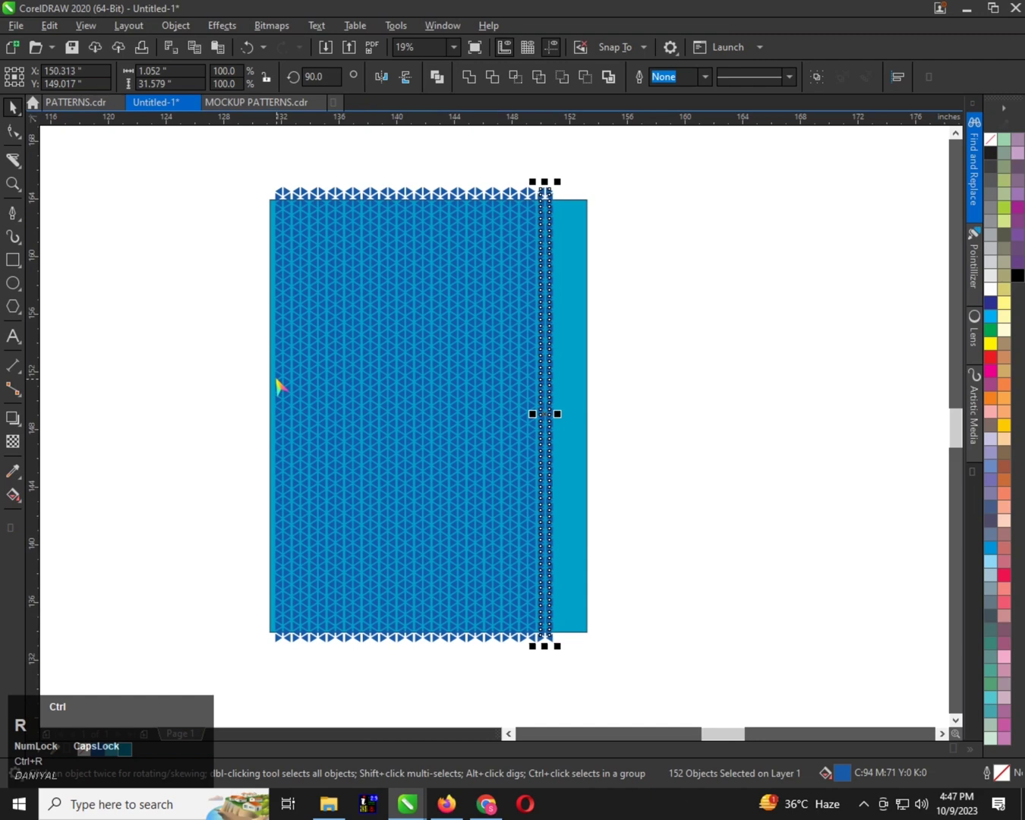
pyautogui.hotkey('ctrl', 'r')
pyautogui.moveTo(226, 121); pyautogui.dragTo(597, 577)
pyautogui.hotkey('ctrl', 'z')
# Select all the triangles without the background rectangle and group them
pyautogui.moveTo(234, 156); pyautogui.dragTo(702, 637)
pyautogui.scroll(-1, 373, 281)
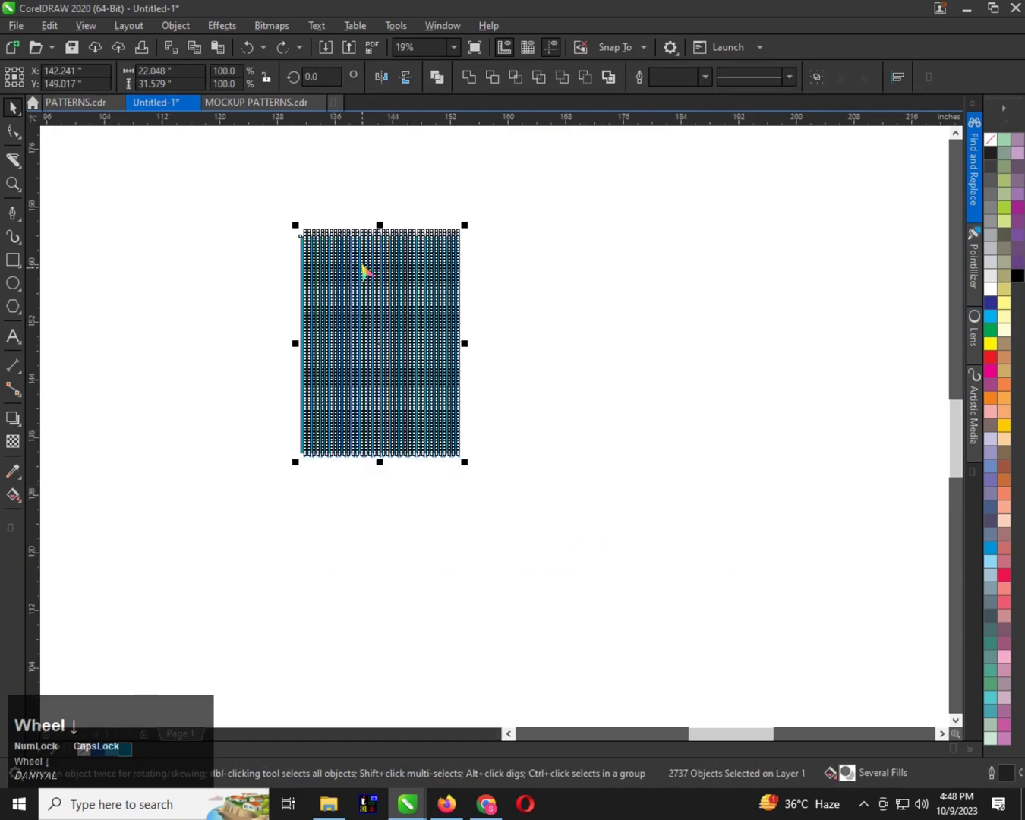
pyautogui.scroll(3, 288, 271)
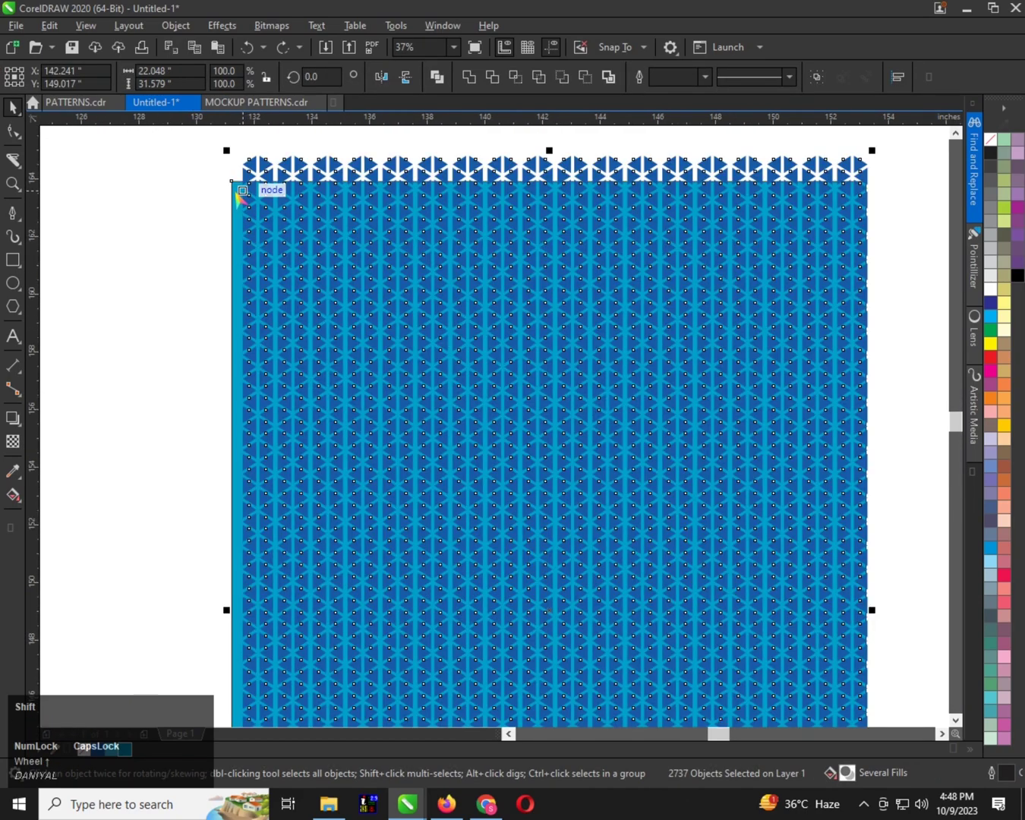
pyautogui.keyDown('shift'); pyautogui.click(237, 193); pyautogui.keyUp('shift')
pyautogui.keyDown('shift'); pyautogui.click(235, 191); pyautogui.keyUp('shift')
pyautogui.scroll(-1, 241, 206)
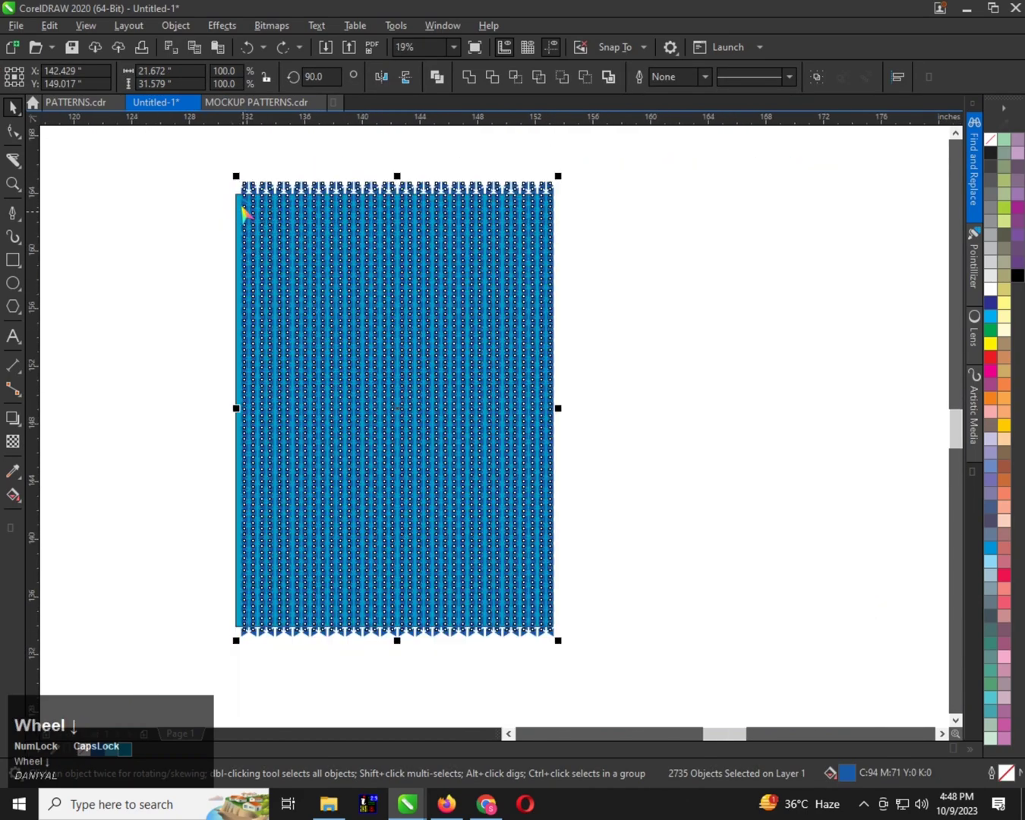
pyautogui.scroll(1, 271, 228)
pyautogui.hotkey('ctrl', 'g')
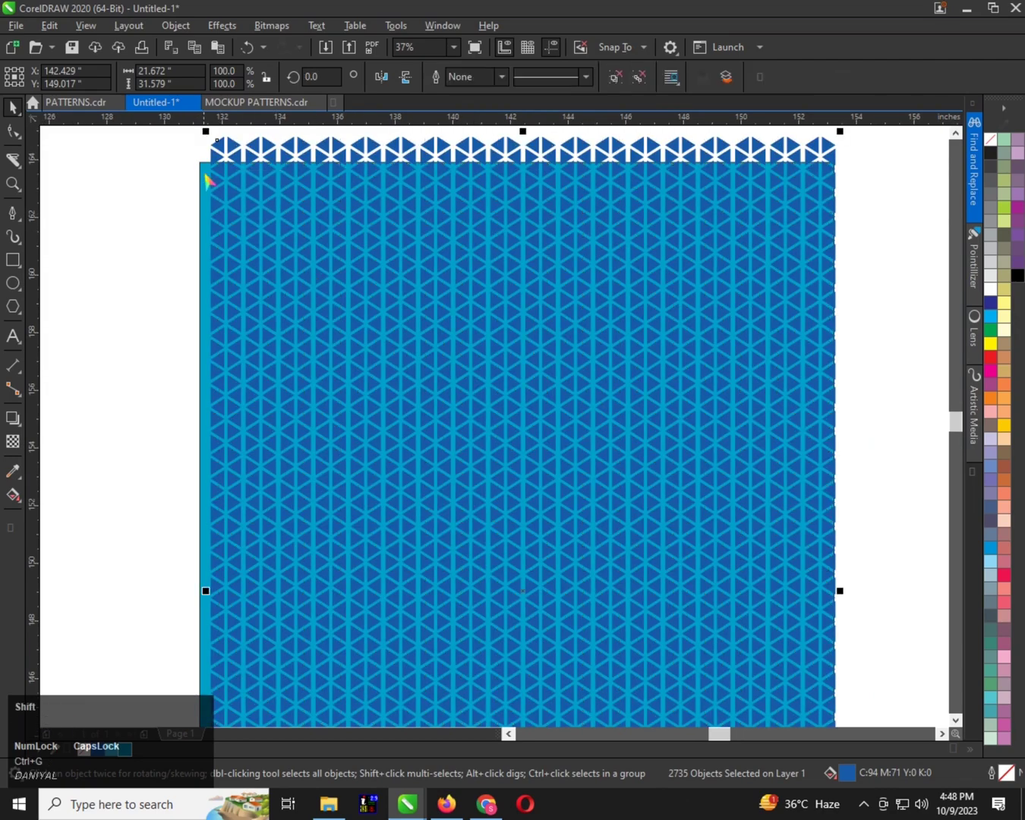
# Try centring the triangle group on the light blue rectangle, and undo the alignment and the grouping
pyautogui.keyDown('shift'); pyautogui.click(215, 189); pyautogui.keyUp('shift')
pyautogui.press('c')
pyautogui.press('e')
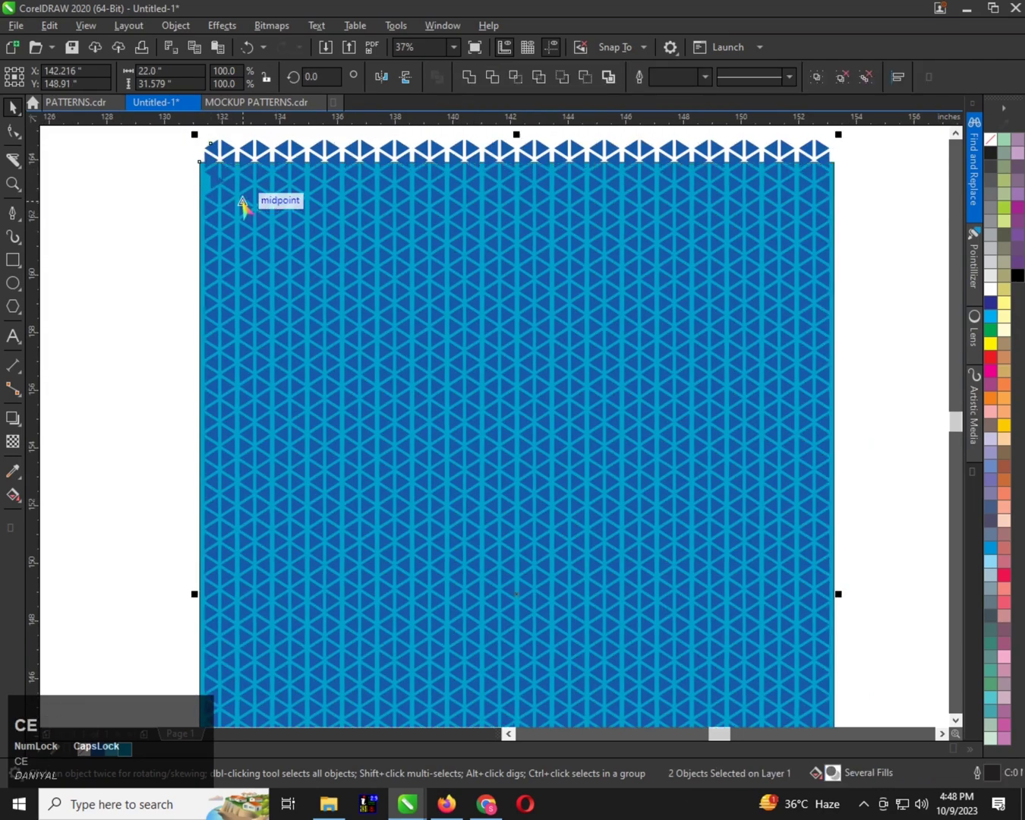
pyautogui.scroll(-1, 271, 216)
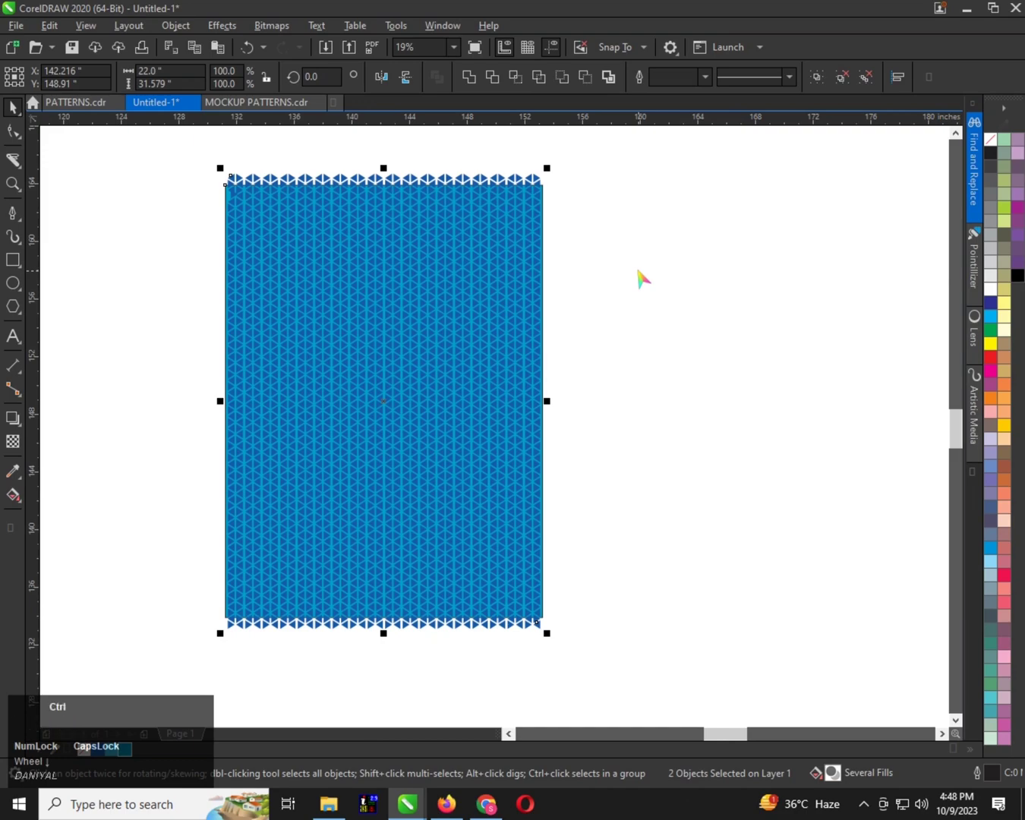
pyautogui.hotkey('ctrl', 'z')
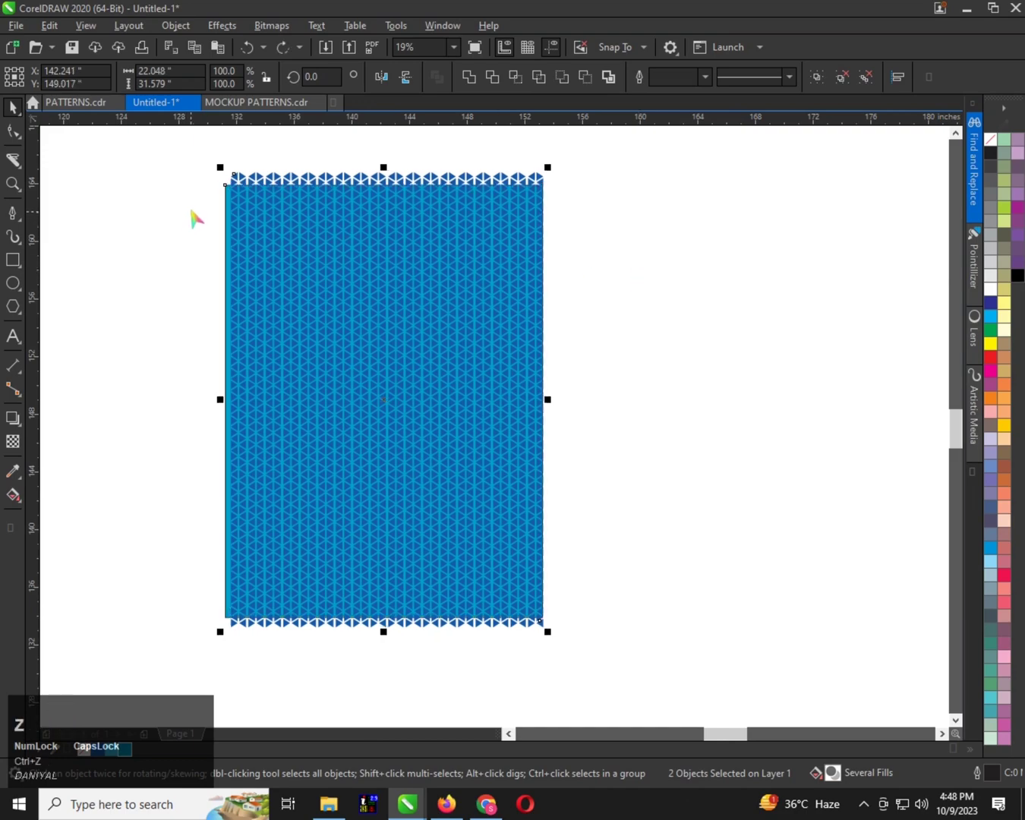
pyautogui.hotkey('ctrl', 'z')
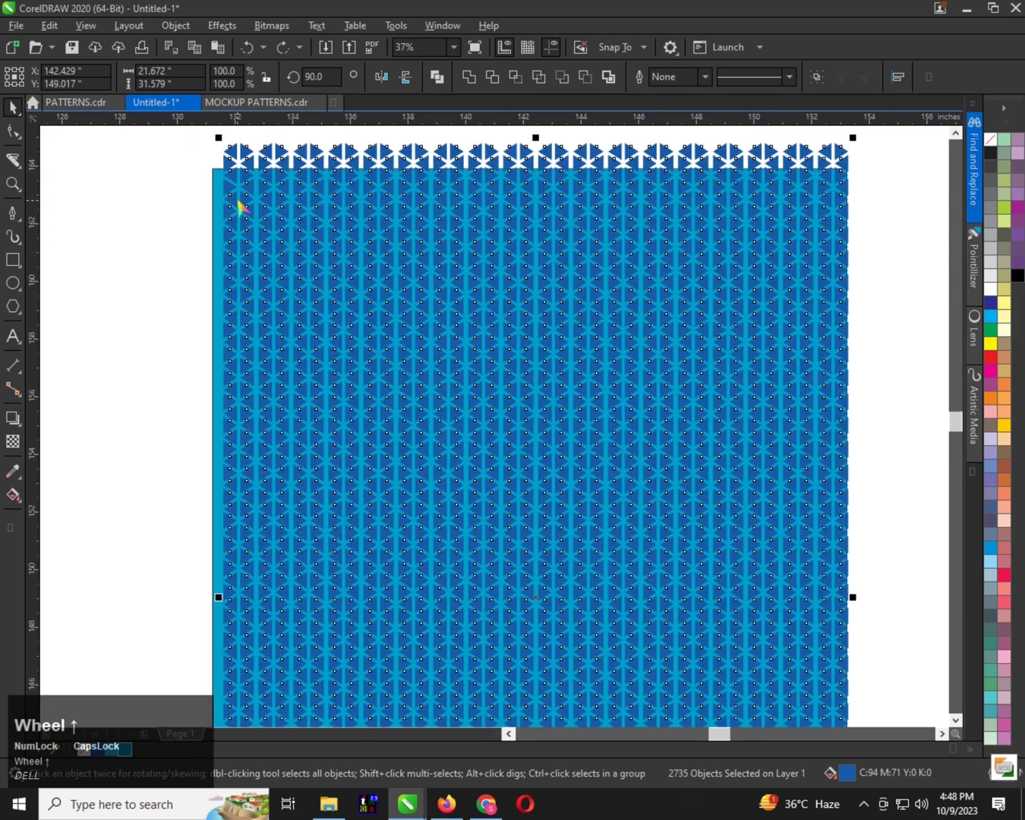
# Adjust the triangle selection near the rectangle's top-left corner and group the selected triangles again
pyautogui.scroll(1, 239, 201)
pyautogui.click(231, 191)
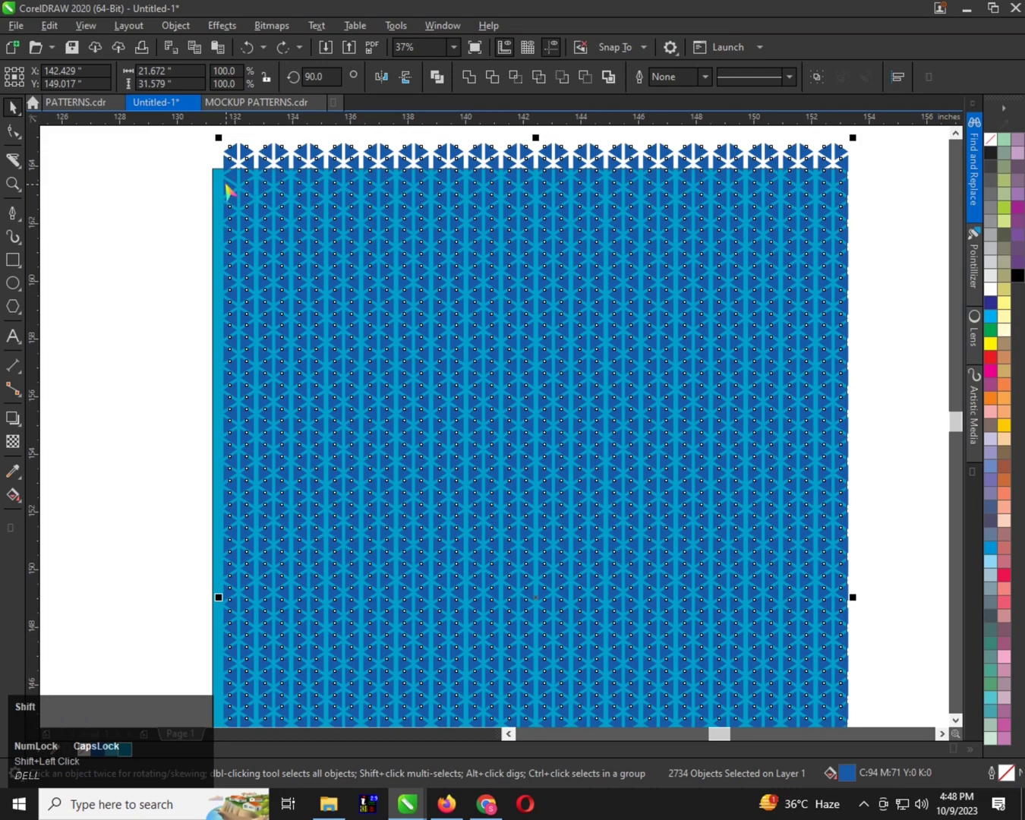
pyautogui.click(228, 192)
pyautogui.scroll(-1, 253, 202)
pyautogui.hotkey('ctrl', 'g')
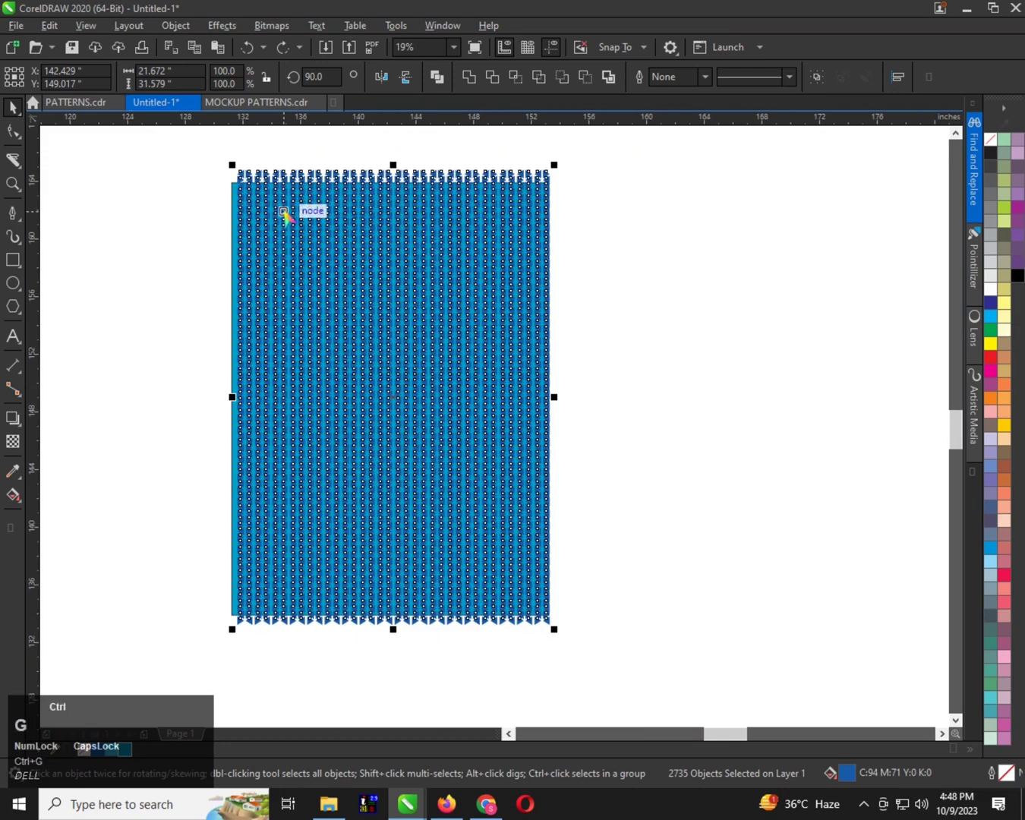
# Try moving the triangle group about 8 inches to the right, and undo the move
pyautogui.click(293, 221)
pyautogui.moveTo(409, 238); pyautogui.dragTo(407, 232)
pyautogui.hotkey('ctrl', 'z')
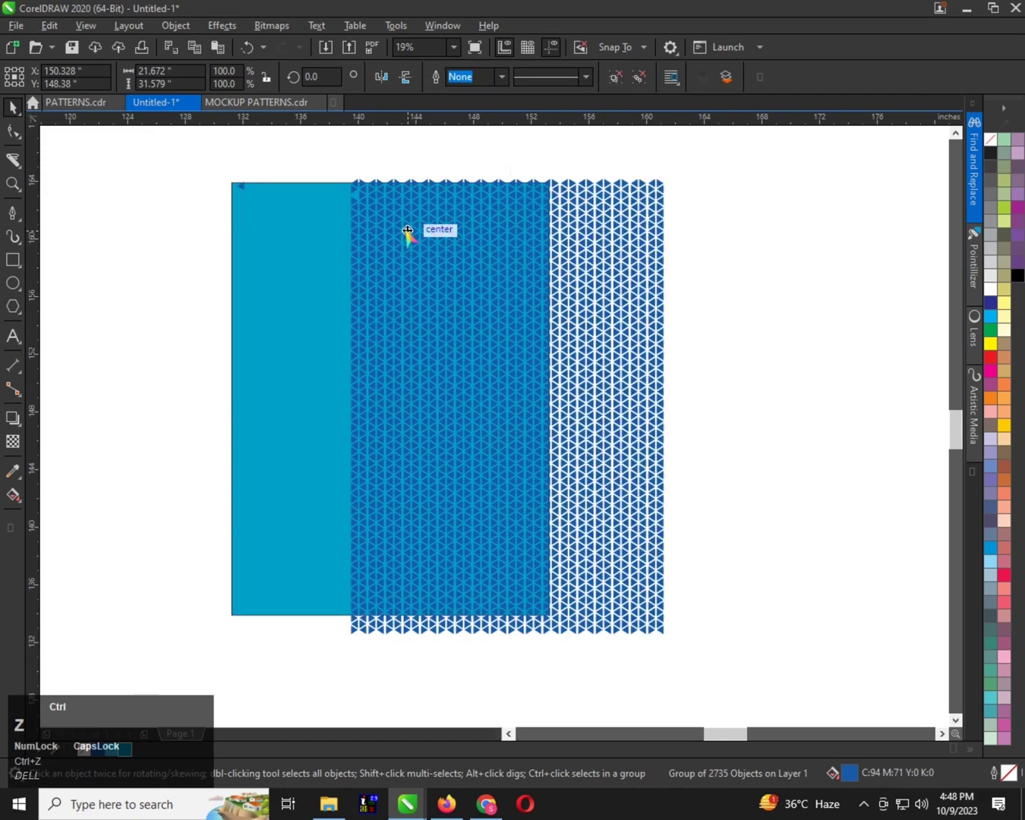
# Undo the triangle grouping and the last column copy, and redo both
pyautogui.scroll(1, 250, 191)
pyautogui.hotkey('ctrl', 'z')
pyautogui.hotkey('ctrl', 'z')
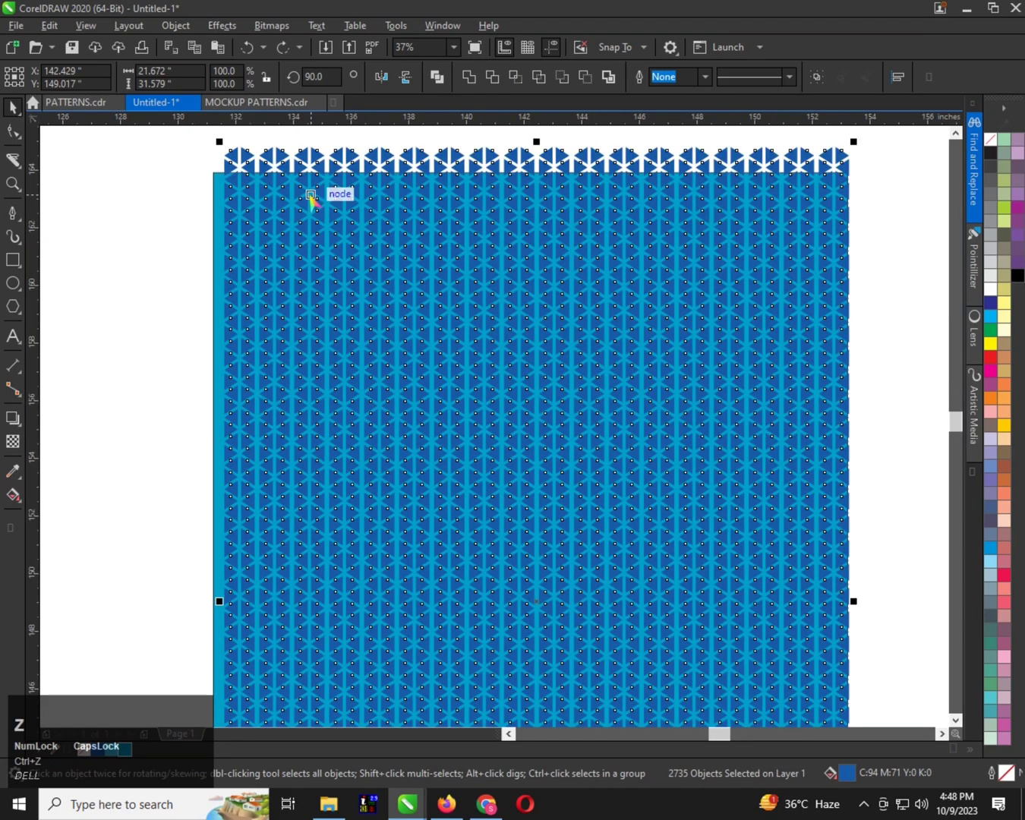
pyautogui.scroll(-1, 306, 201)
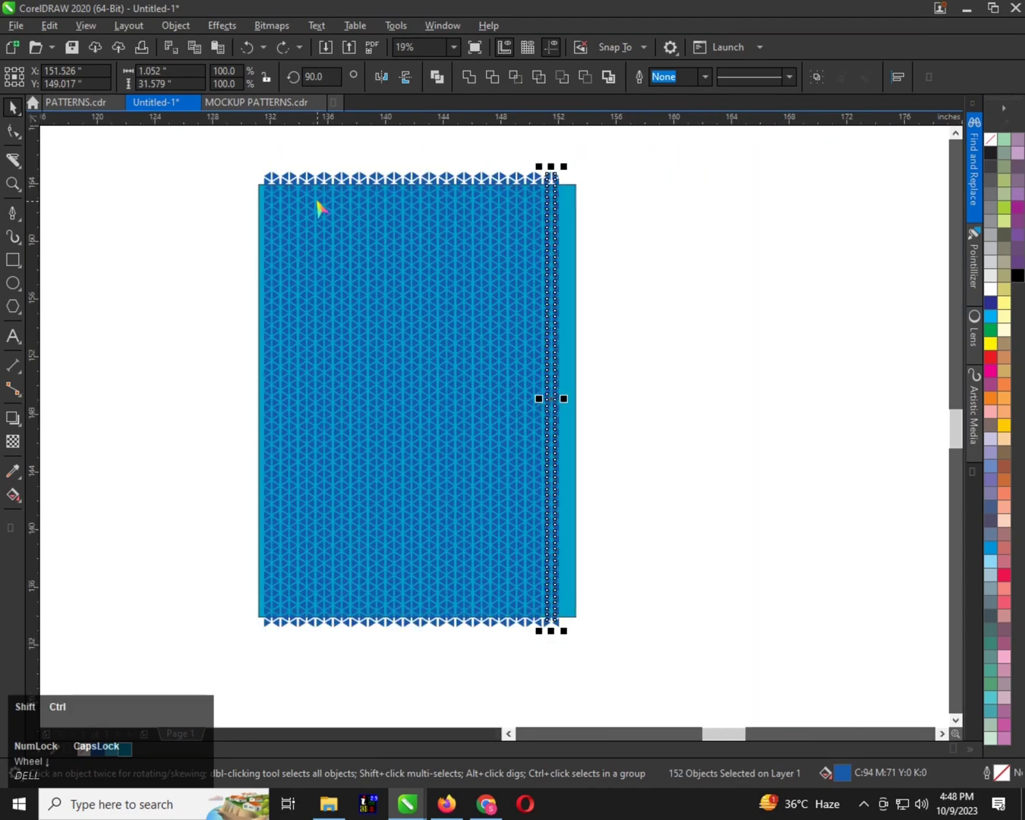
pyautogui.hotkey('ctrl', 'shift', 'z')
pyautogui.hotkey('ctrl', 'shift', 'z')
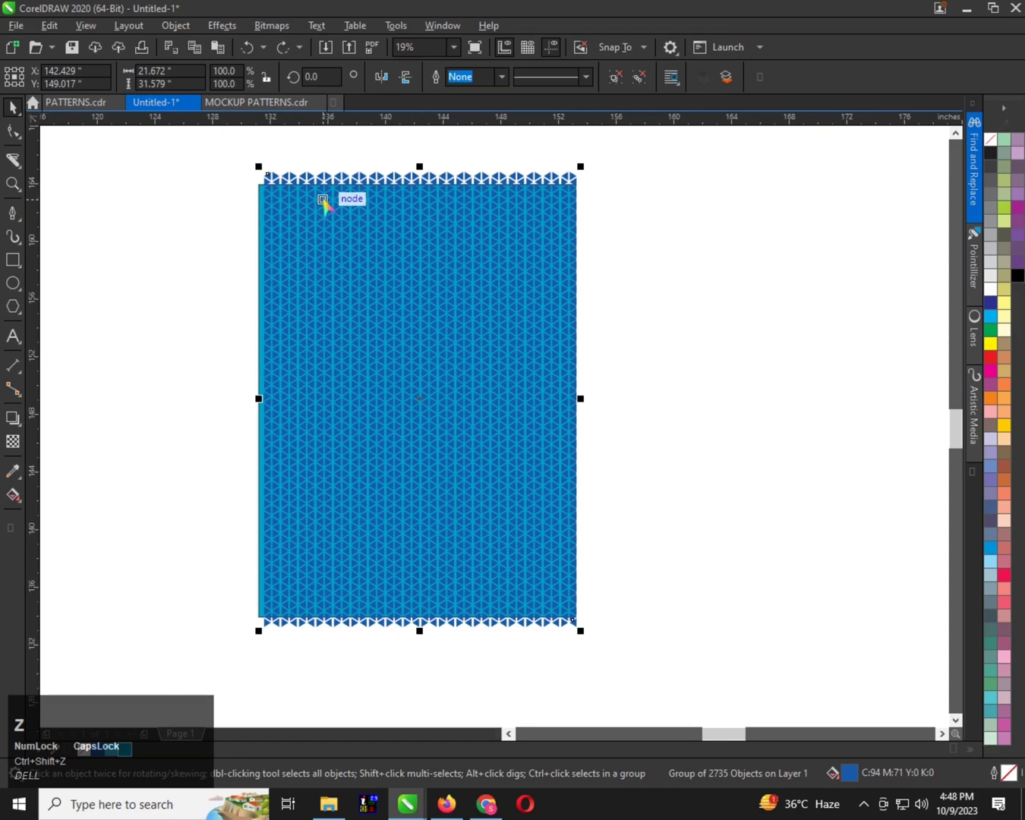
# Drag the triangle group about 3.3 inches right to check for triangles left out, and undo the move
pyautogui.click(603, 227)
pyautogui.click(435, 245)
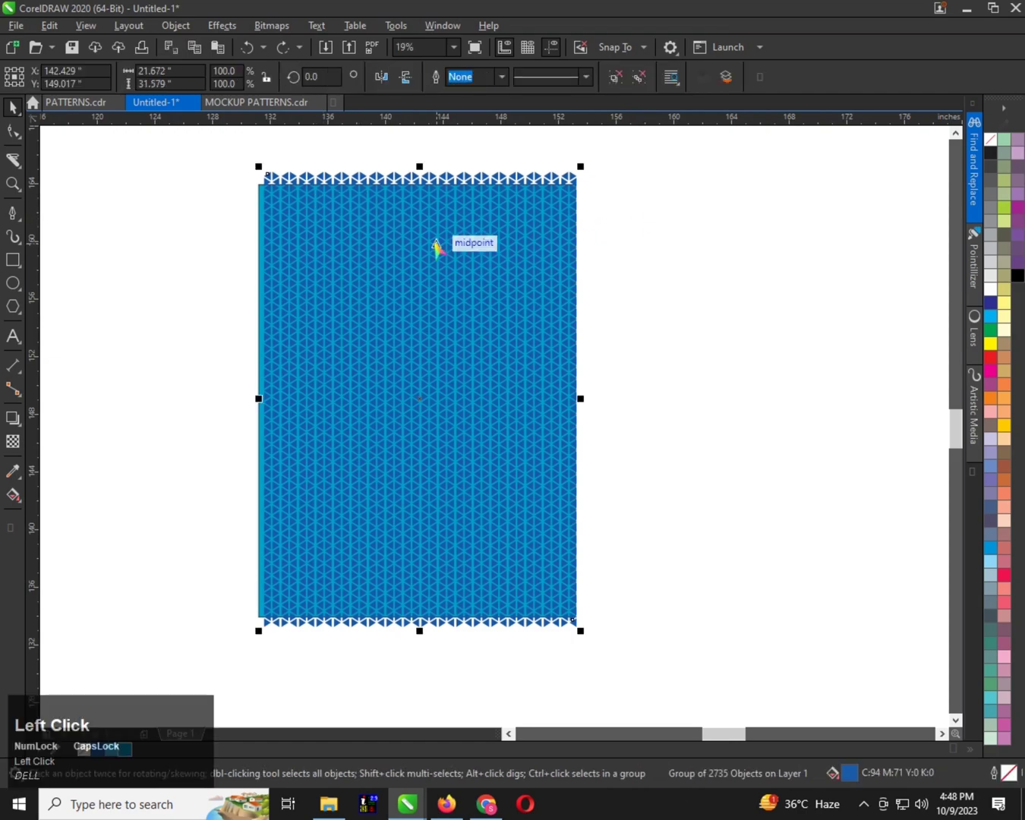
pyautogui.moveTo(436, 246); pyautogui.dragTo(483, 242)
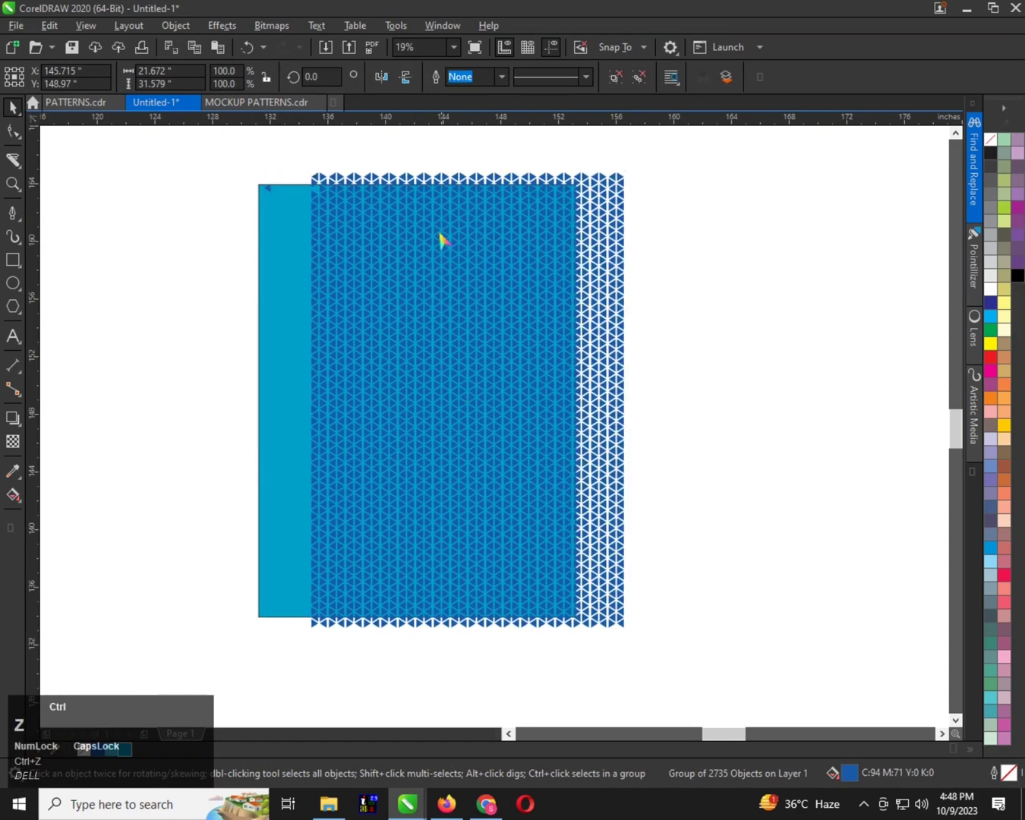
pyautogui.hotkey('ctrl', 'z')
# Ungroup the triangles and regroup them together with the leftover triangle near the rectangle's top-left corner
pyautogui.hotkey('ctrl', 'u')
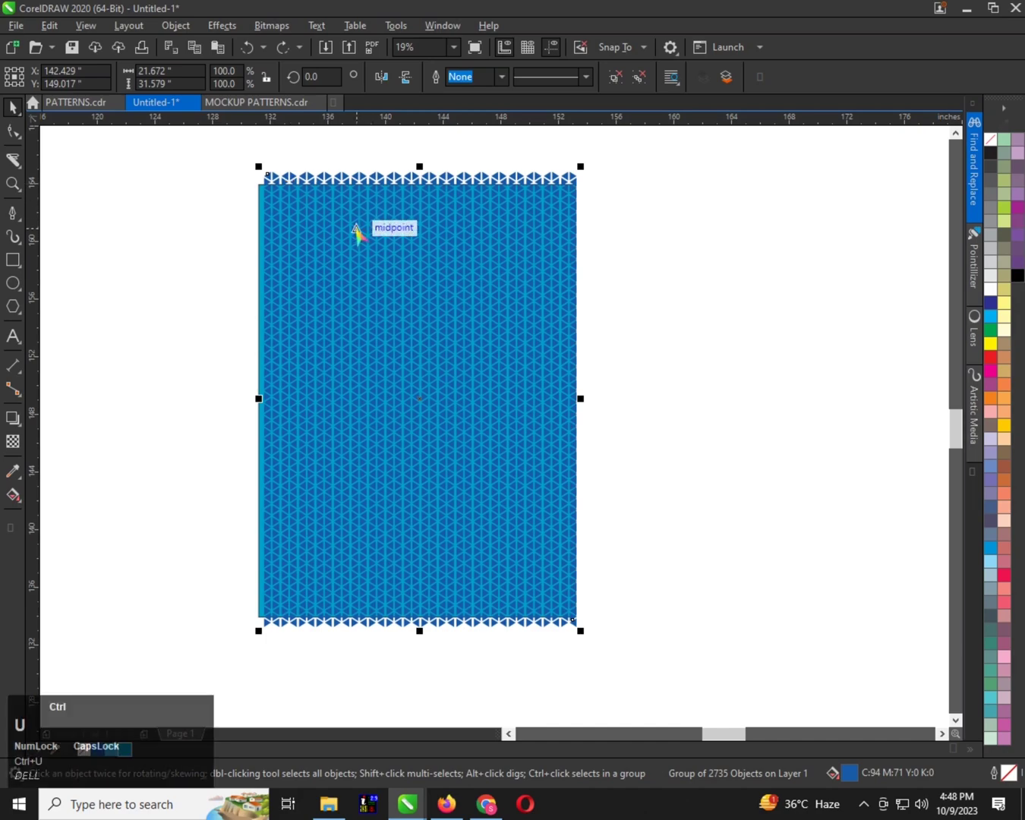
pyautogui.click(260, 150)
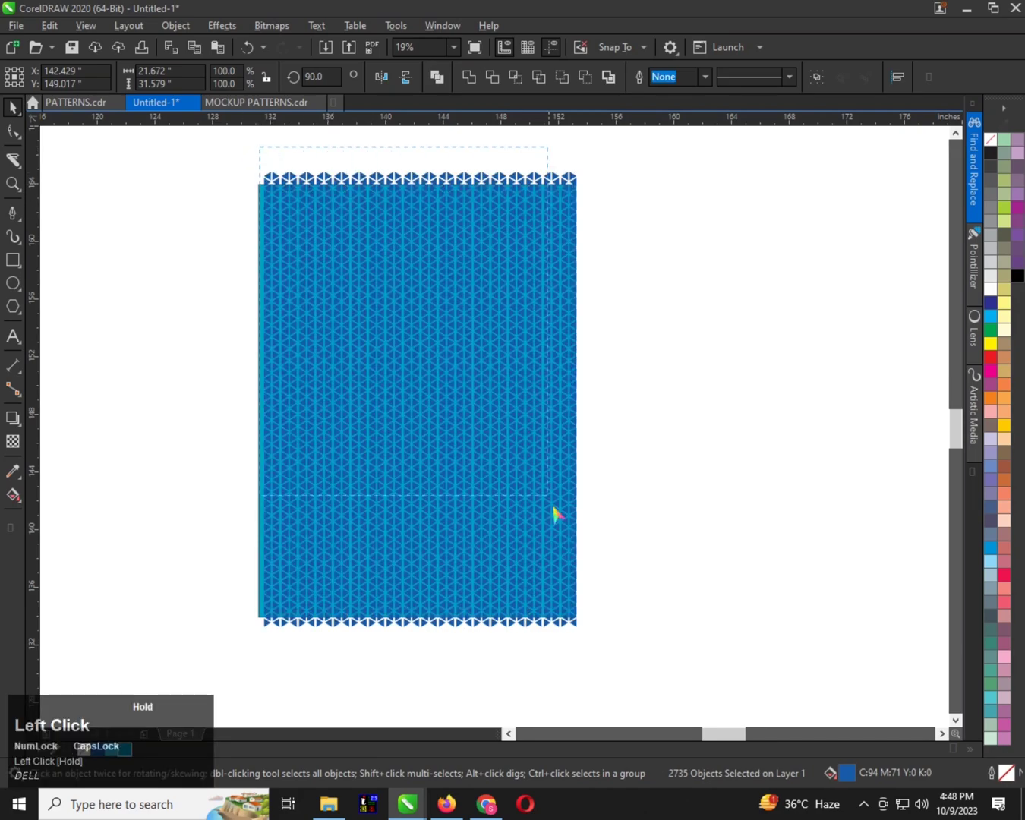
pyautogui.moveTo(627, 658); pyautogui.dragTo(627, 657)
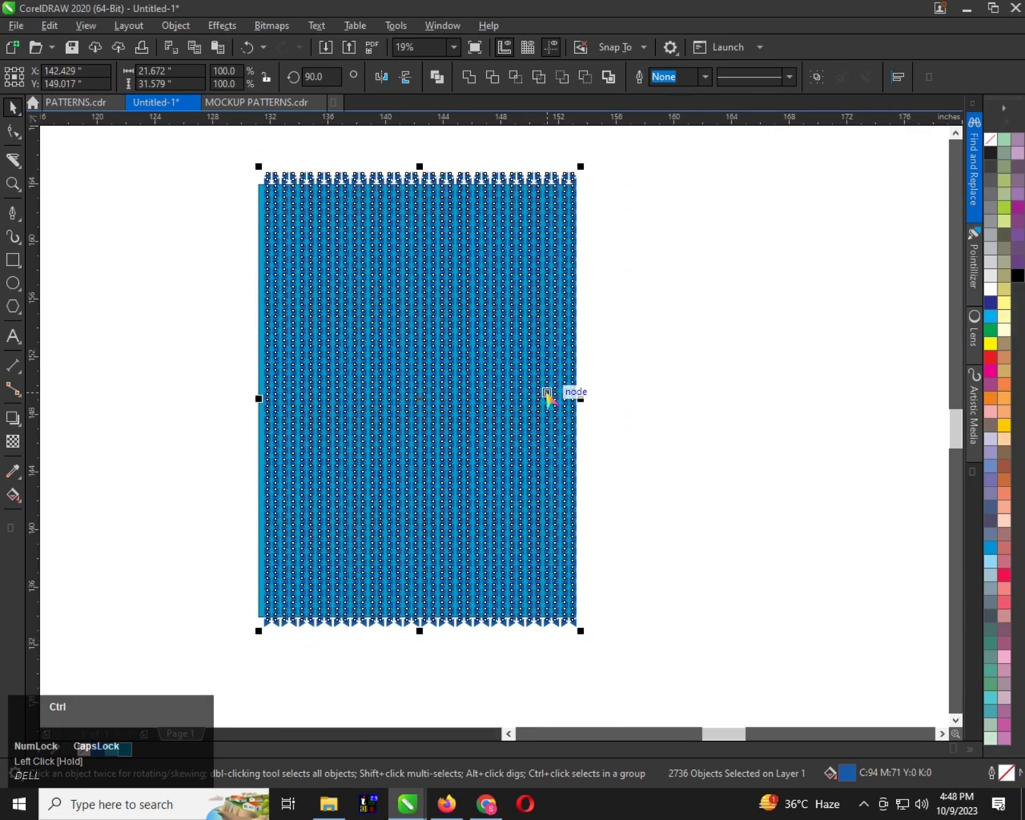
pyautogui.hotkey('ctrl', 'g')
# Move the triangle group about 2 inches to the right to check for triangles left out, and undo the move
pyautogui.scroll(1, 304, 181)
pyautogui.moveTo(284, 212); pyautogui.dragTo(339, 205)
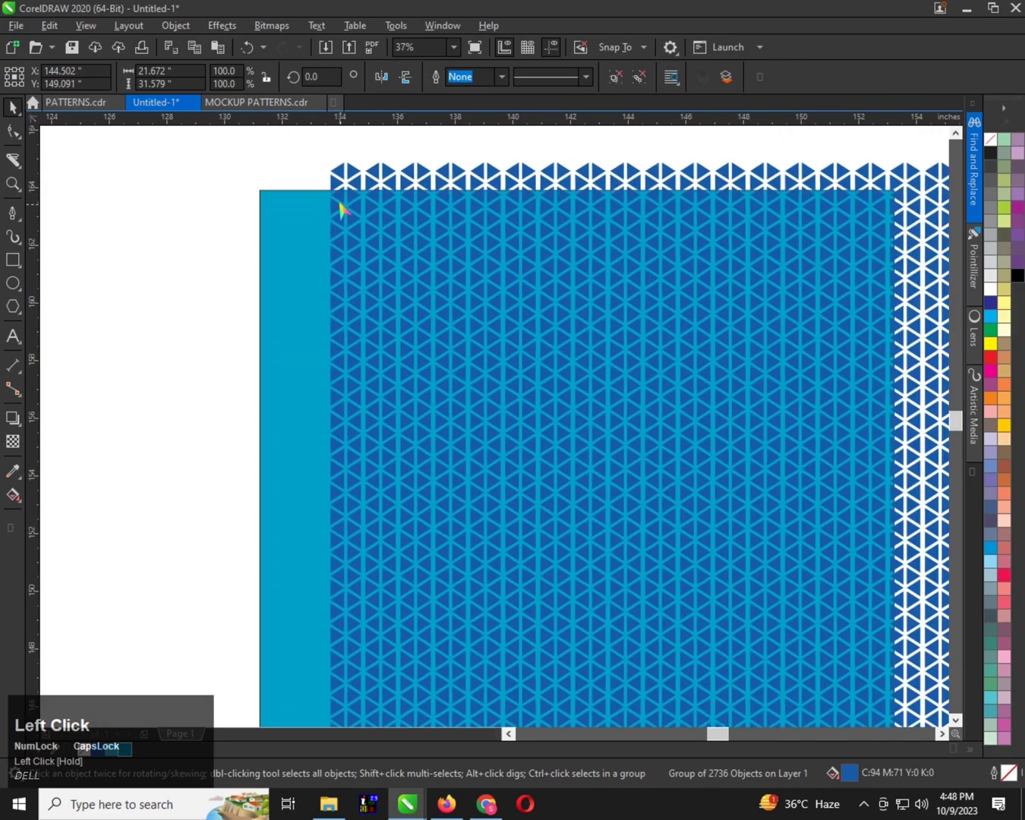
pyautogui.hotkey('ctrl', 'z')
pyautogui.scroll(-1, 270, 201)
pyautogui.scroll(1, 271, 209)
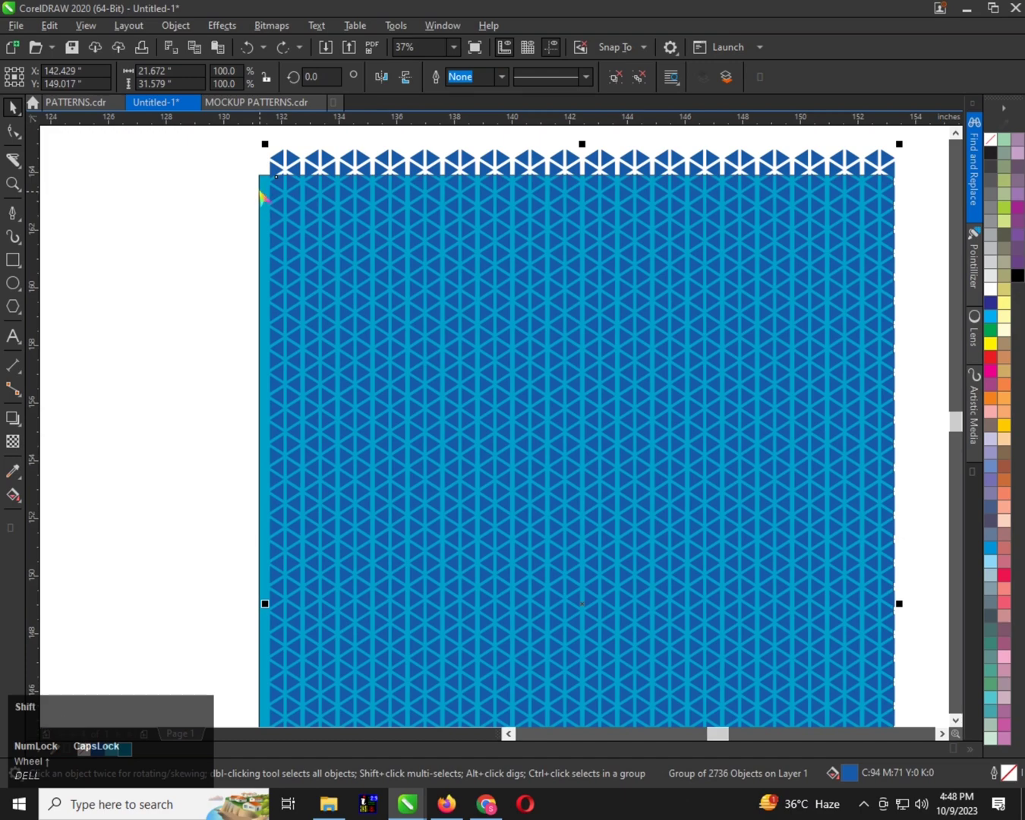
# Centre the triangle group horizontally and vertically on the 22-inch-wide rectangle
pyautogui.click(264, 188)
pyautogui.press('c')
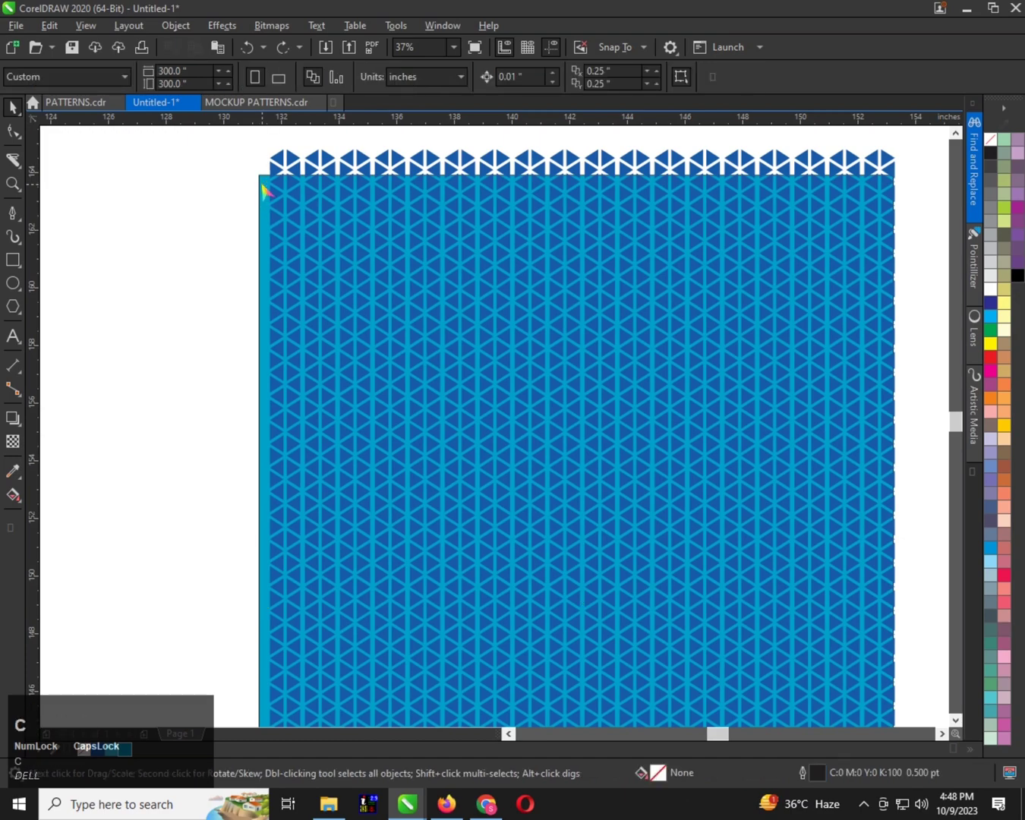
pyautogui.click(267, 198)
pyautogui.press('c')
pyautogui.scroll(-1, 267, 201)
pyautogui.moveTo(316, 222); pyautogui.dragTo(448, 238)
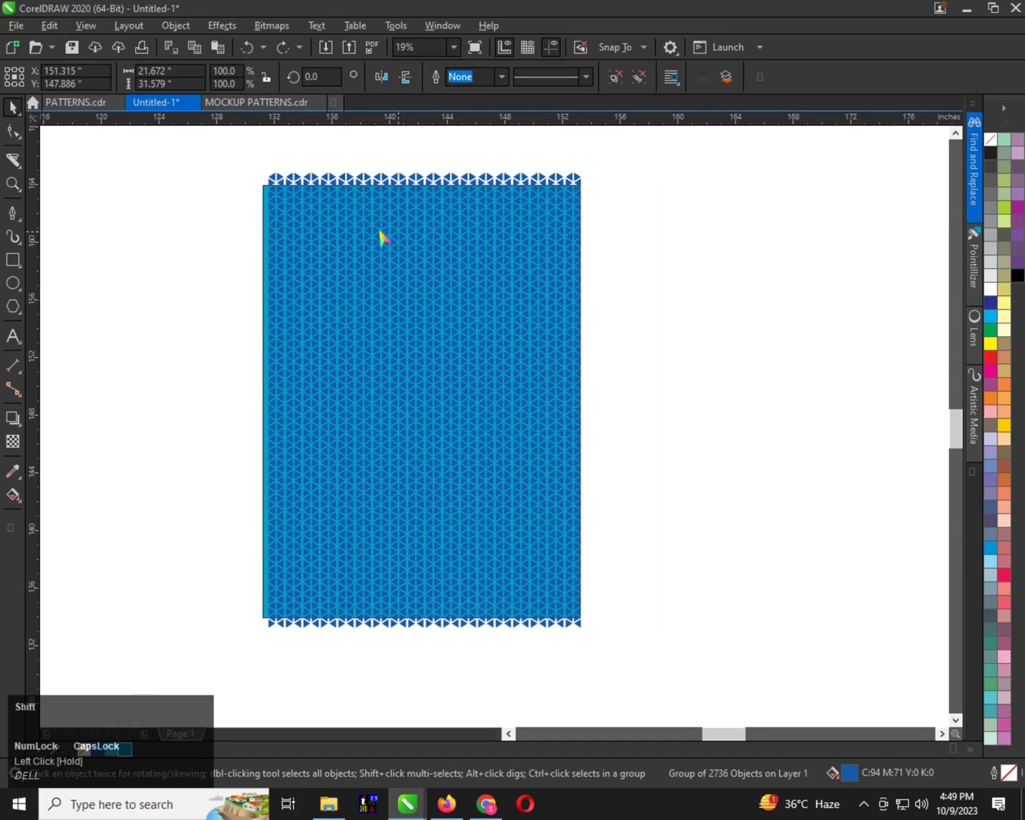
pyautogui.keyDown('shift'); pyautogui.click(357, 238); pyautogui.keyUp('shift')
pyautogui.click(664, 252)
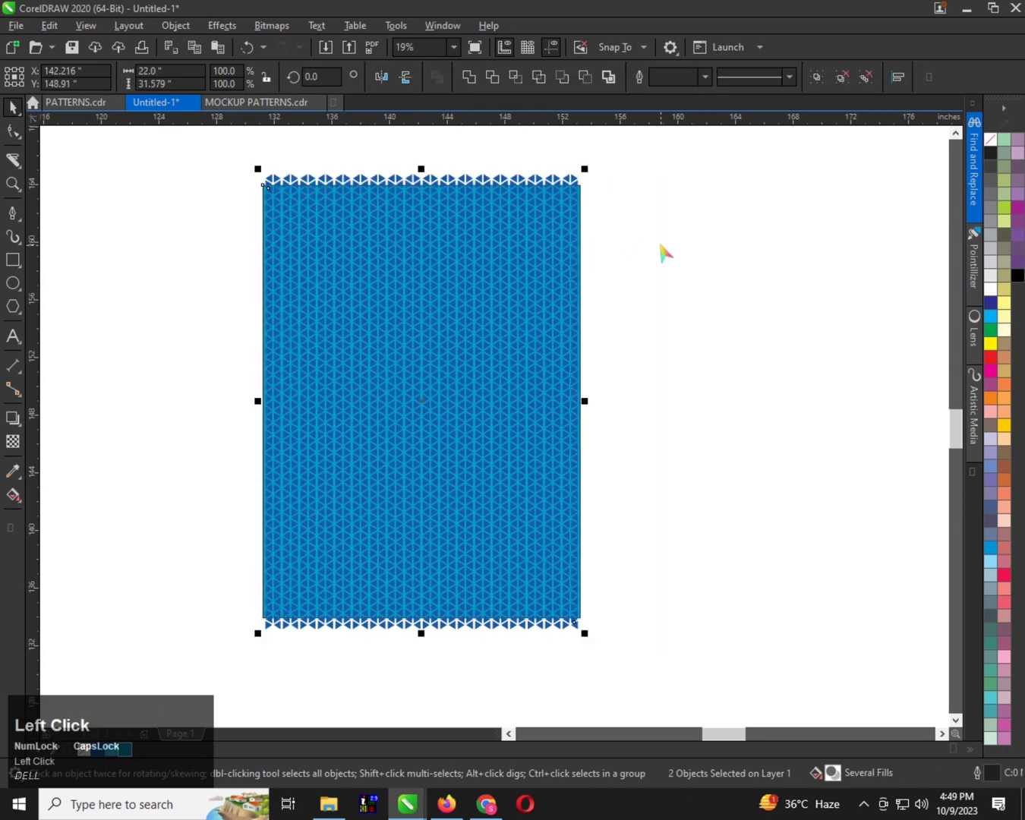
# Check the centred triangle group against the rectangle's edges and ungroup it into individual triangles
pyautogui.click(480, 244)
pyautogui.scroll(1, 480, 241)
pyautogui.scroll(1, 412, 221)
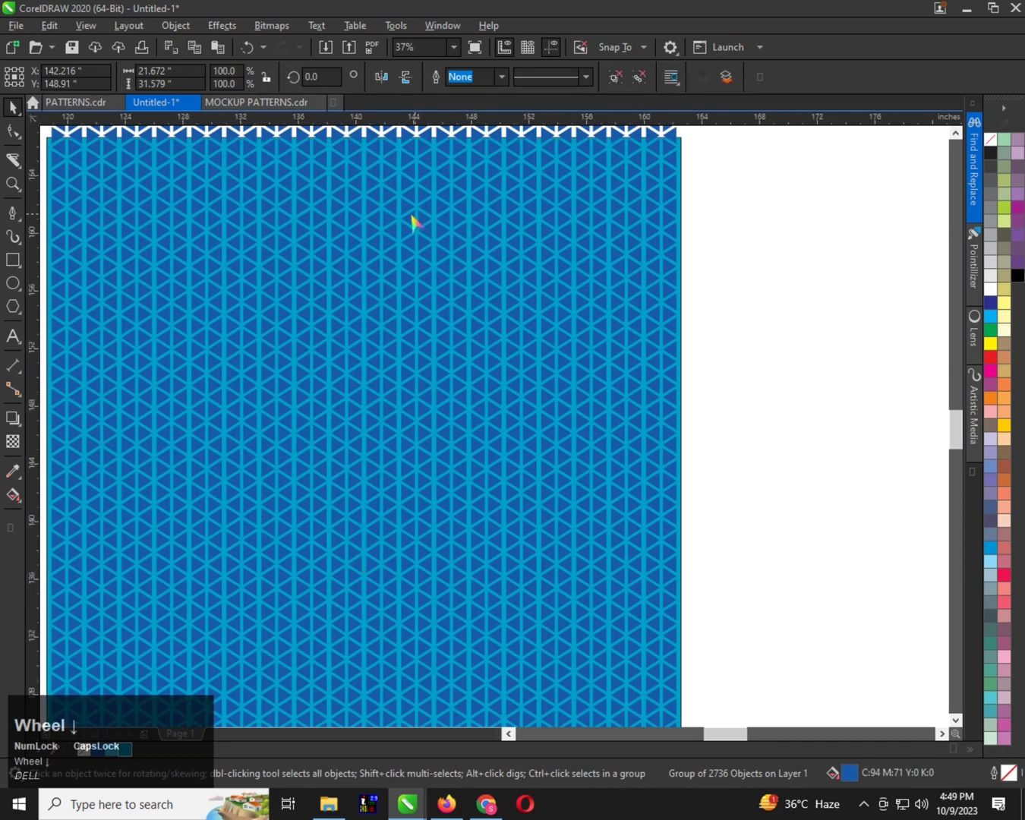
pyautogui.scroll(-1, 411, 293)
pyautogui.scroll(1, 433, 257)
pyautogui.scroll(-2, 428, 318)
pyautogui.scroll(1, 428, 318)
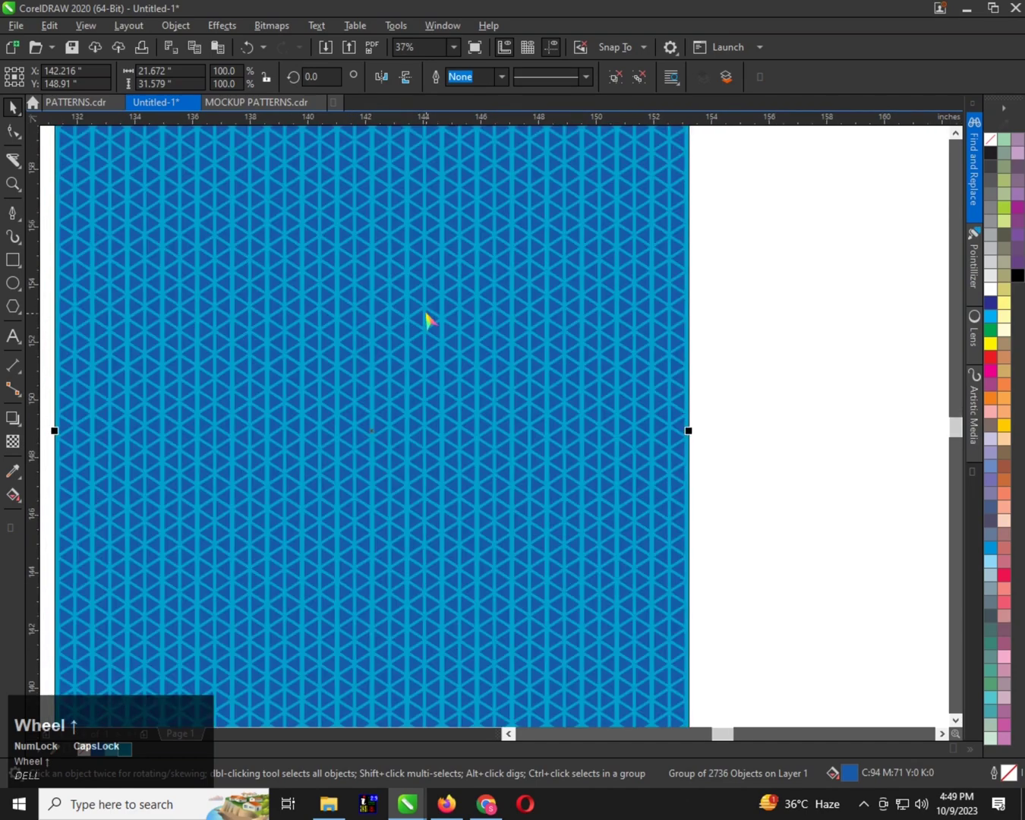
pyautogui.scroll(-1, 429, 307)
pyautogui.click(552, 153)
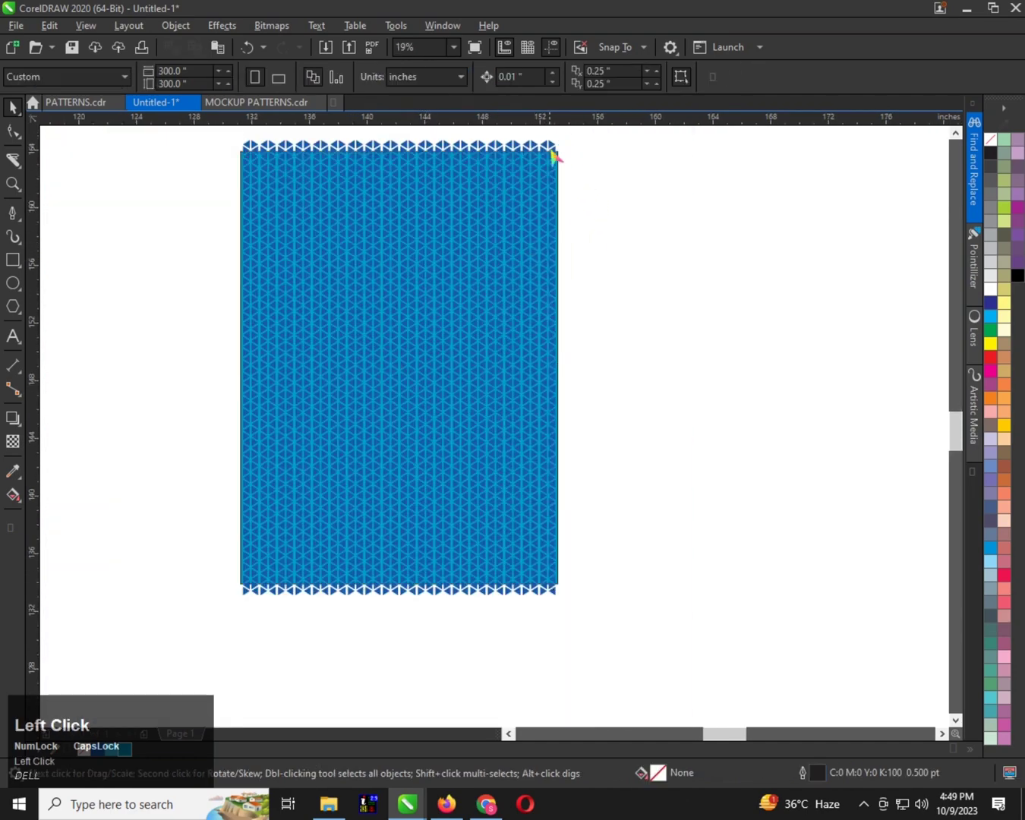
pyautogui.click(554, 151)
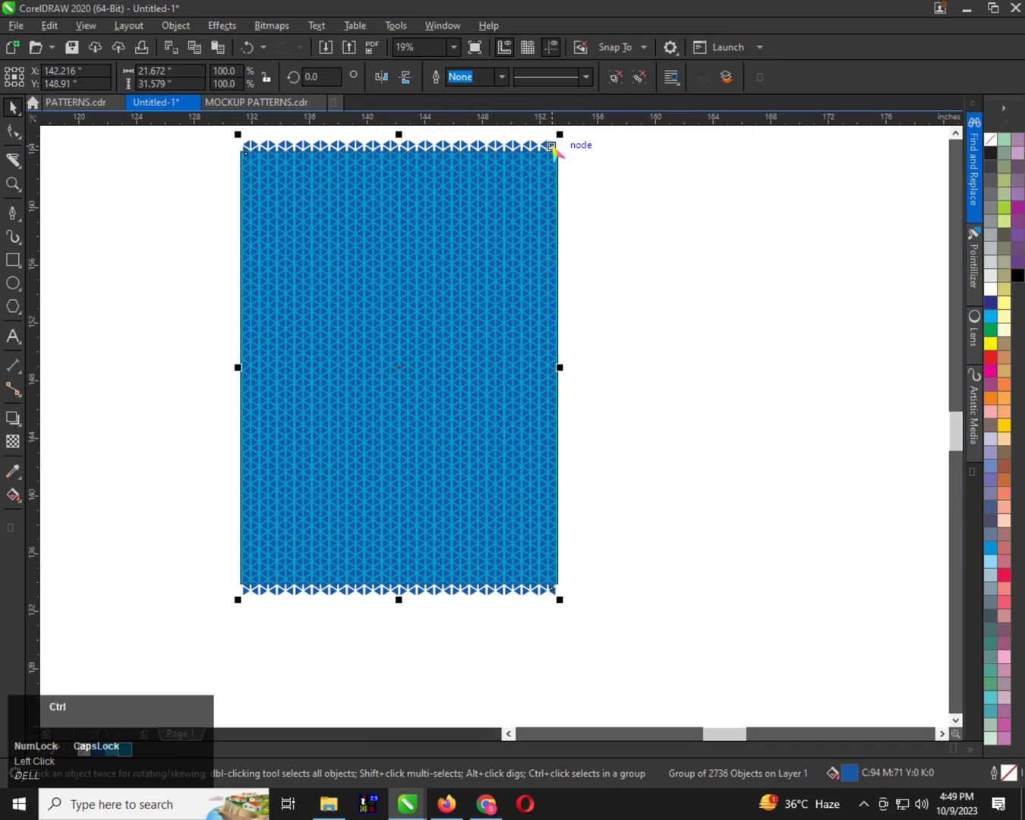
pyautogui.click(636, 223)
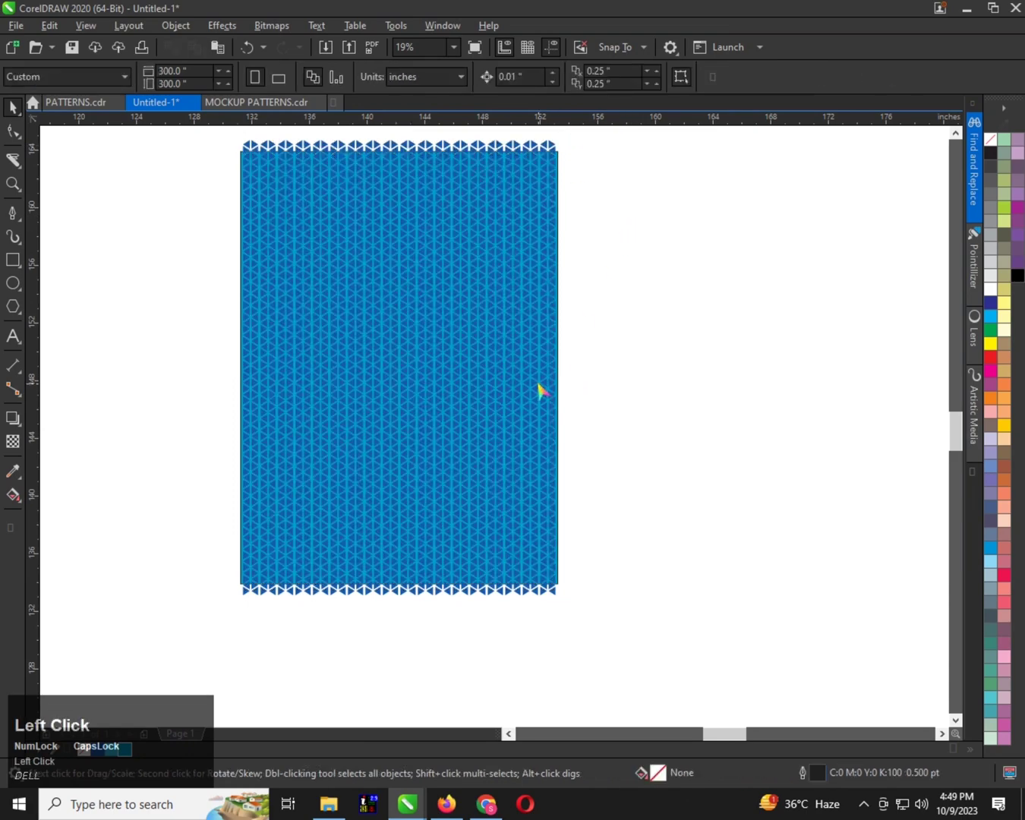
# Select the triangles in the lower part of the pattern, about 19.6 inches high, and fill them light blue, C62 M0 Y2 K0
pyautogui.scroll(1, 507, 311)
pyautogui.scroll(-1, 508, 307)
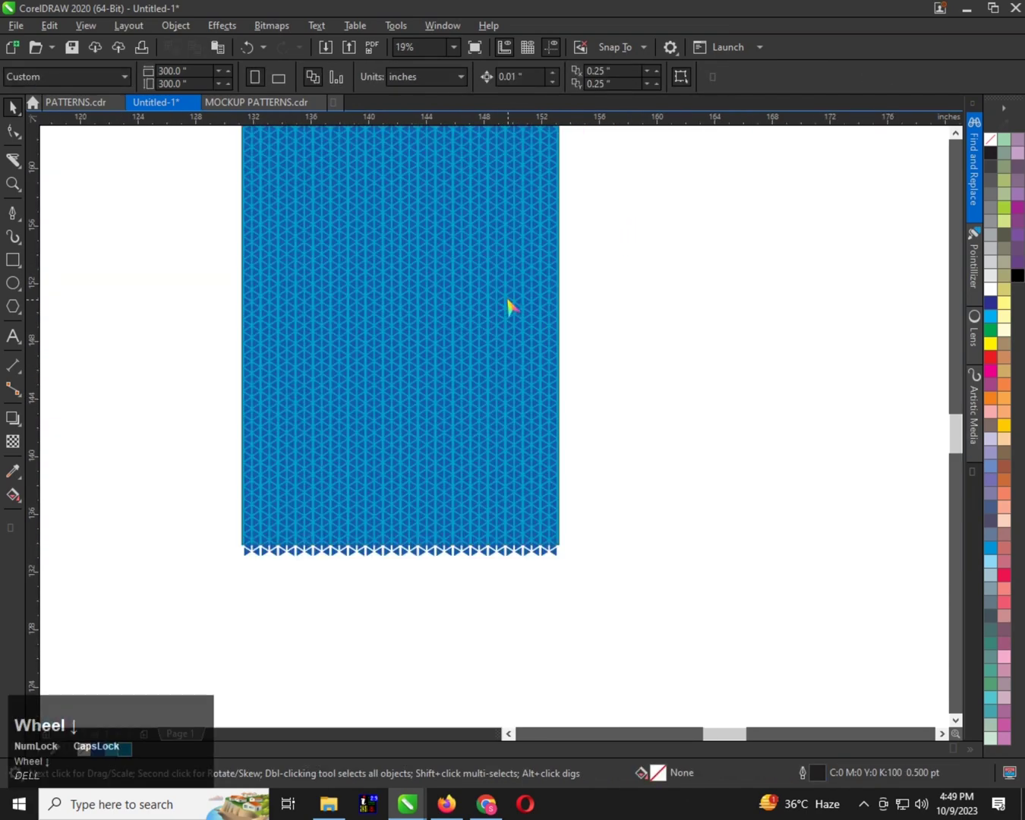
pyautogui.scroll(1, 481, 290)
pyautogui.scroll(-1, 494, 289)
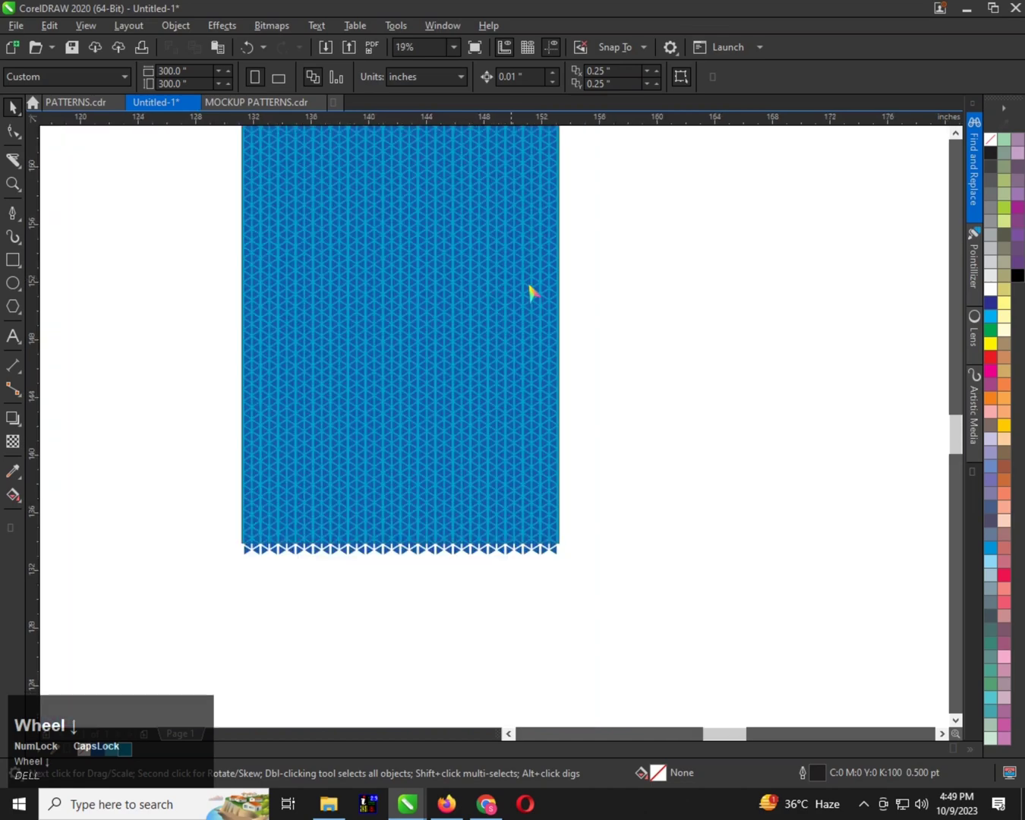
pyautogui.moveTo(578, 268); pyautogui.dragTo(186, 538)
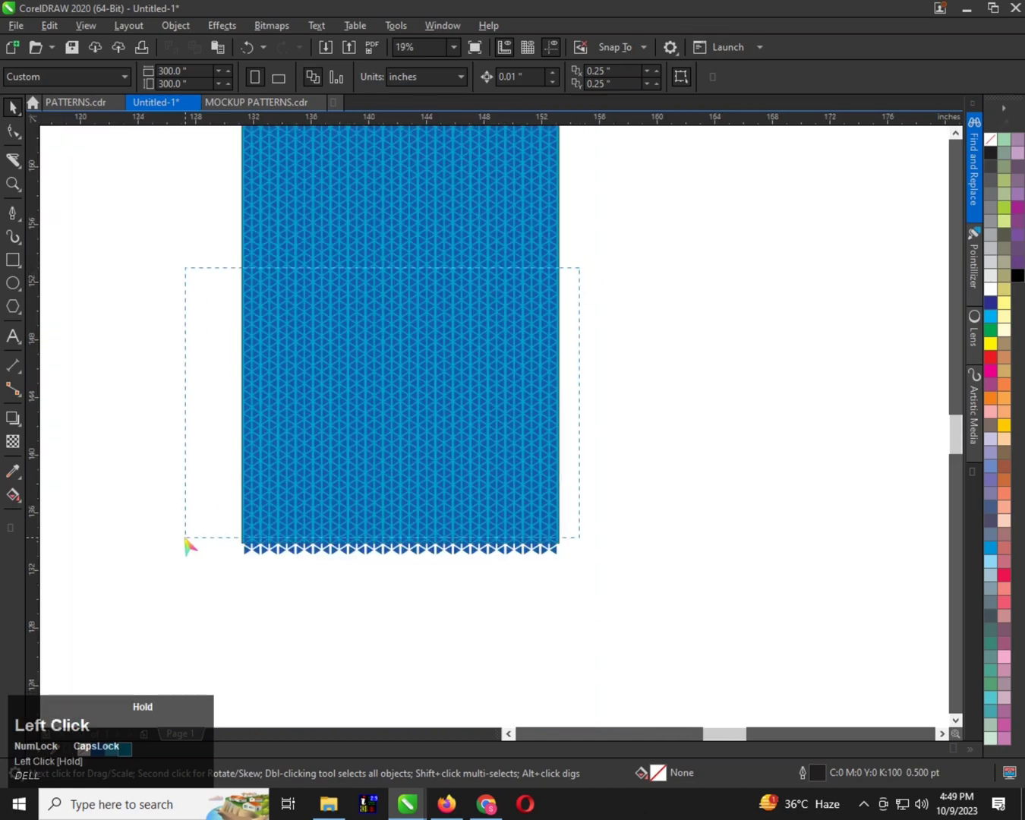
pyautogui.moveTo(192, 598); pyautogui.dragTo(220, 564)
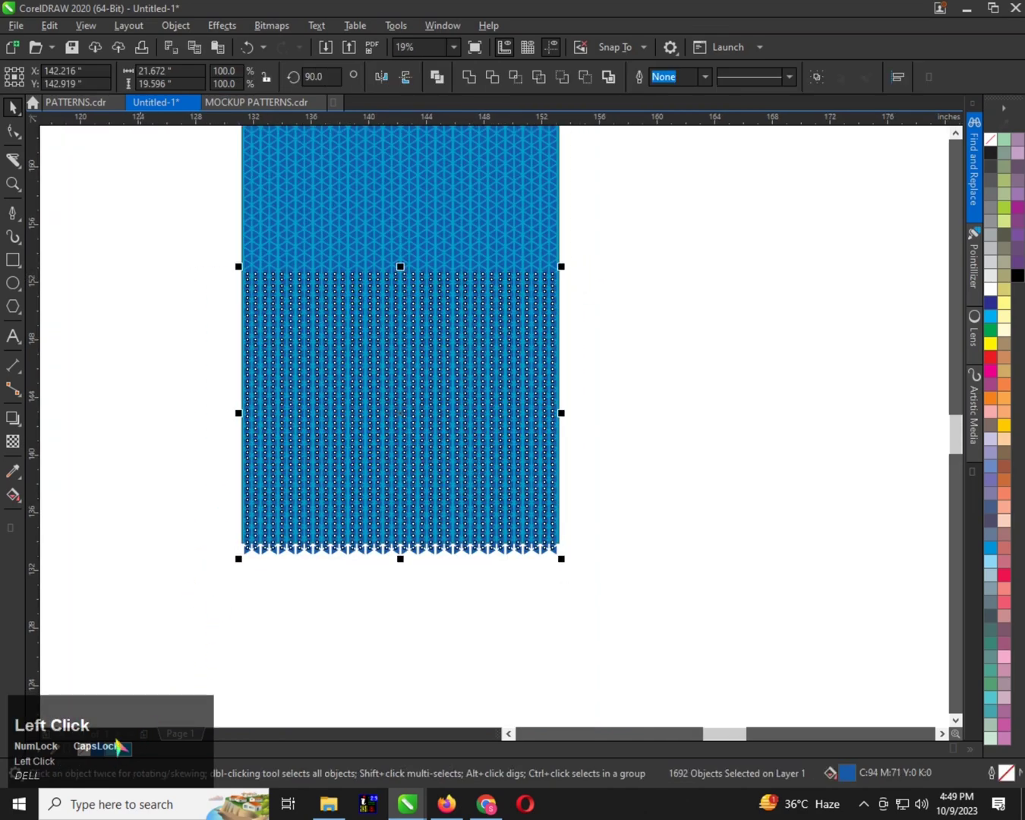
pyautogui.scroll(2, 398, 281)
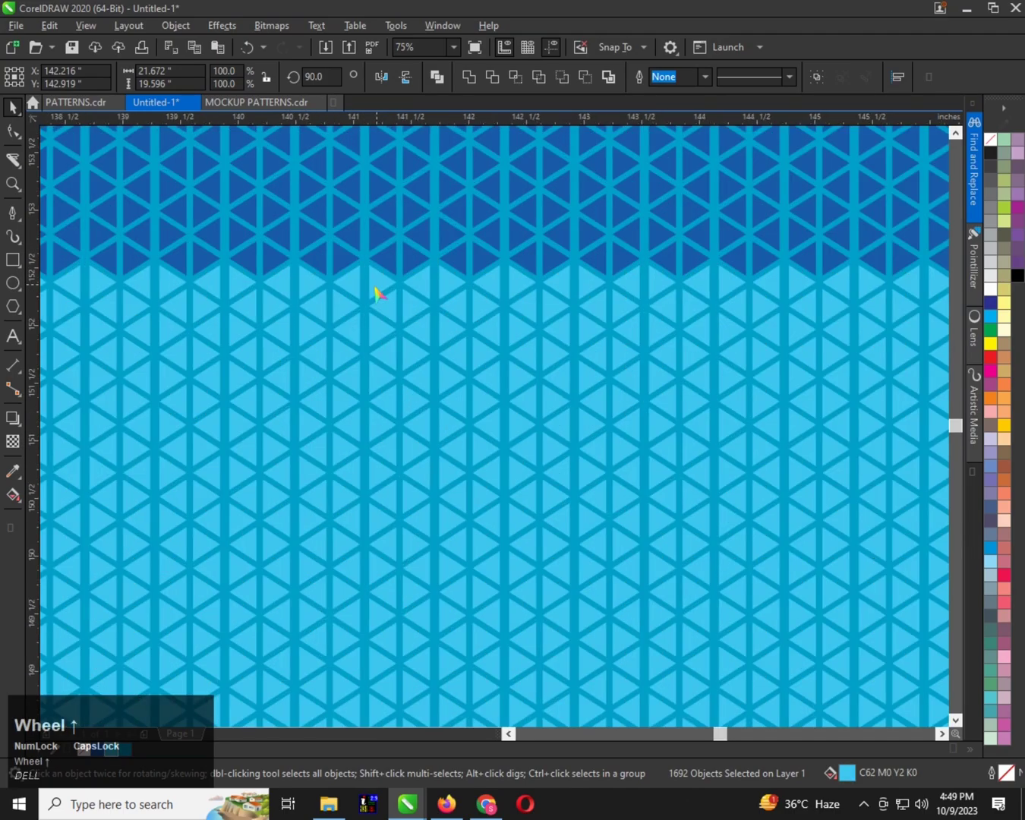
pyautogui.scroll(-2, 384, 267)
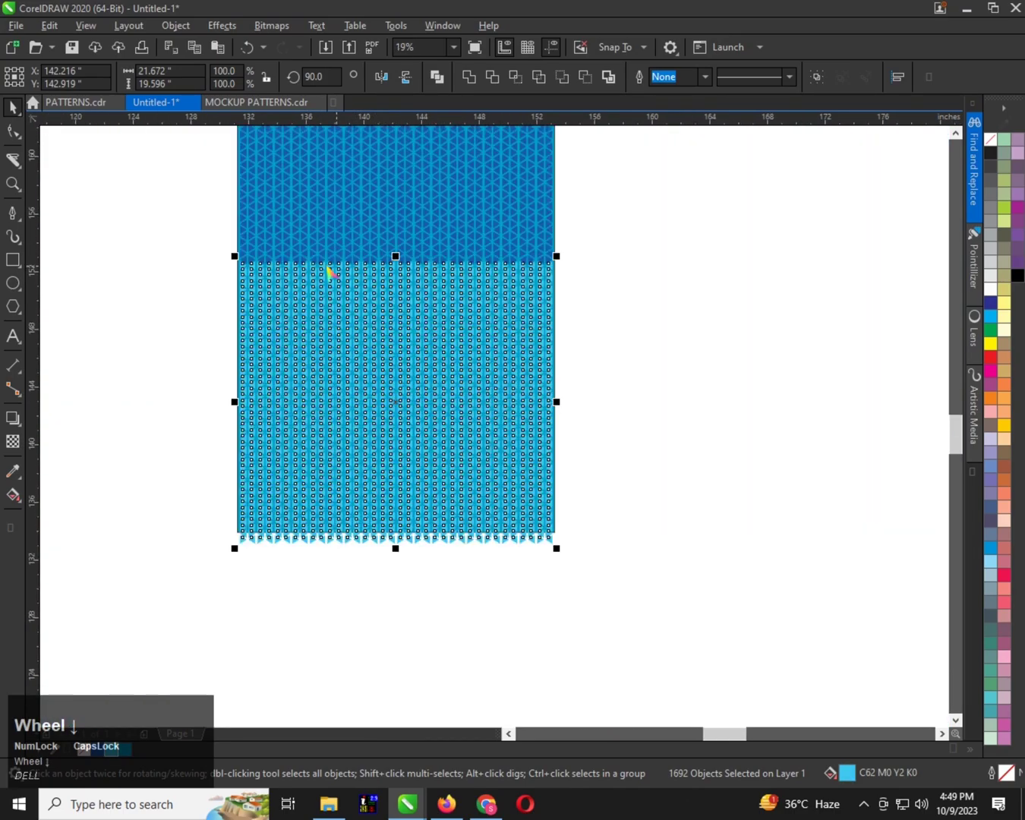
# Delete the right-pointing triangles in the light blue area's top row, from the pattern's left edge to about 134 inches on the ruler
pyautogui.scroll(1, 137, 282)
pyautogui.click(237, 266)
pyautogui.scroll(2, 231, 267)
pyautogui.scroll(-1, 240, 282)
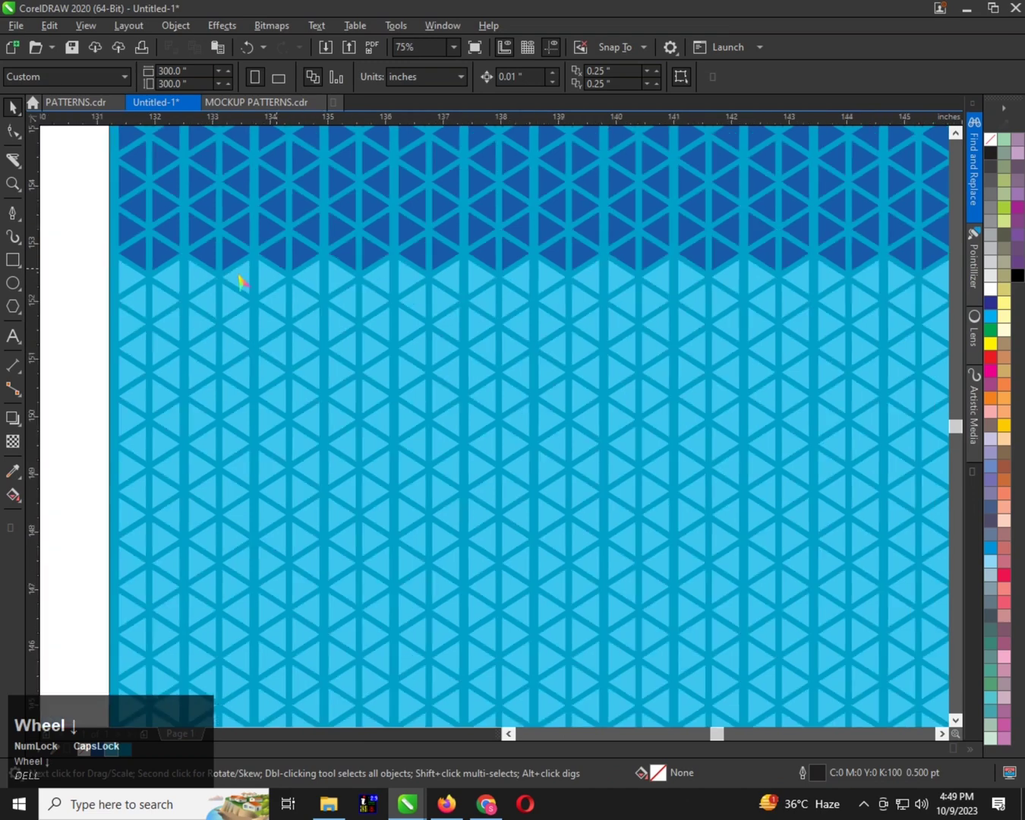
pyautogui.moveTo(130, 286); pyautogui.dragTo(202, 282)
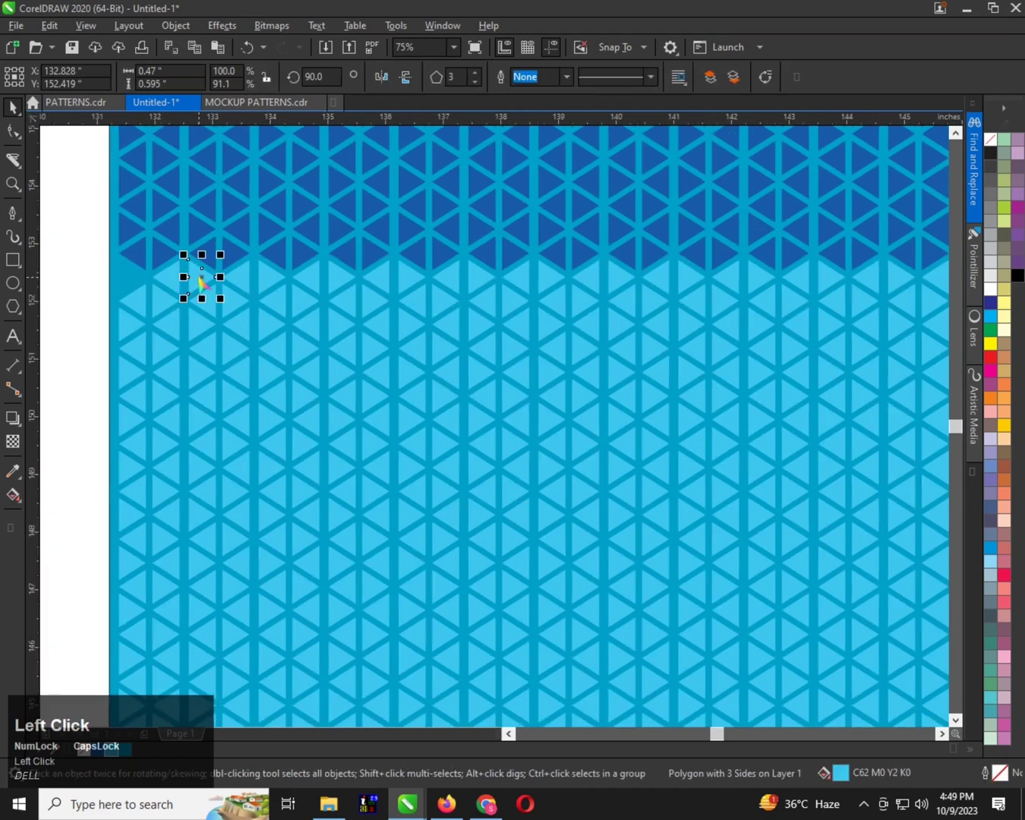
pyautogui.scroll(1, 130, 276)
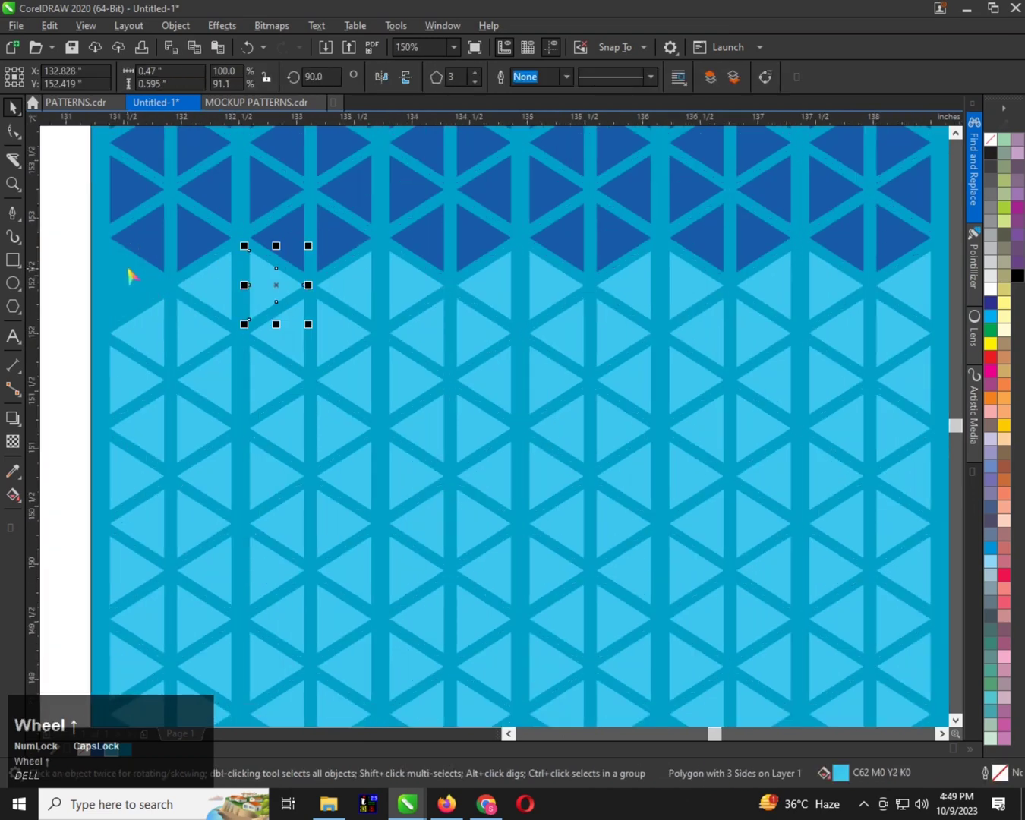
pyautogui.scroll(-1, 130, 275)
pyautogui.press('Escape')
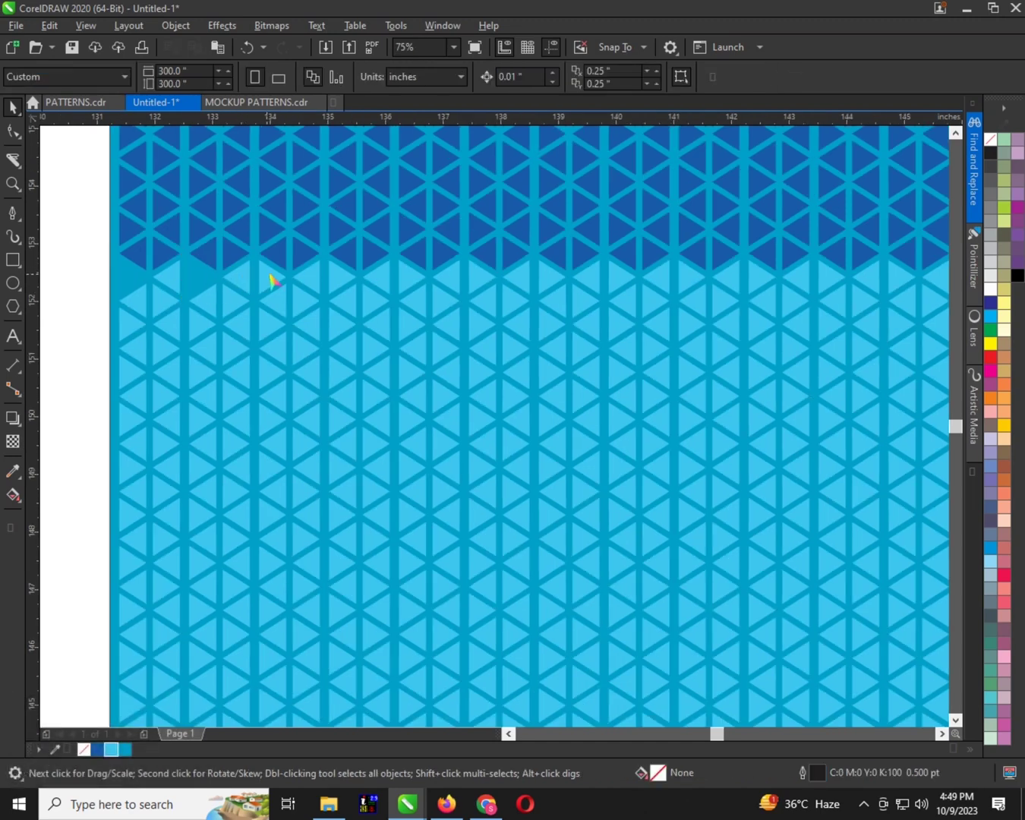
pyautogui.scroll(-1, 211, 286)
pyautogui.scroll(1, 326, 279)
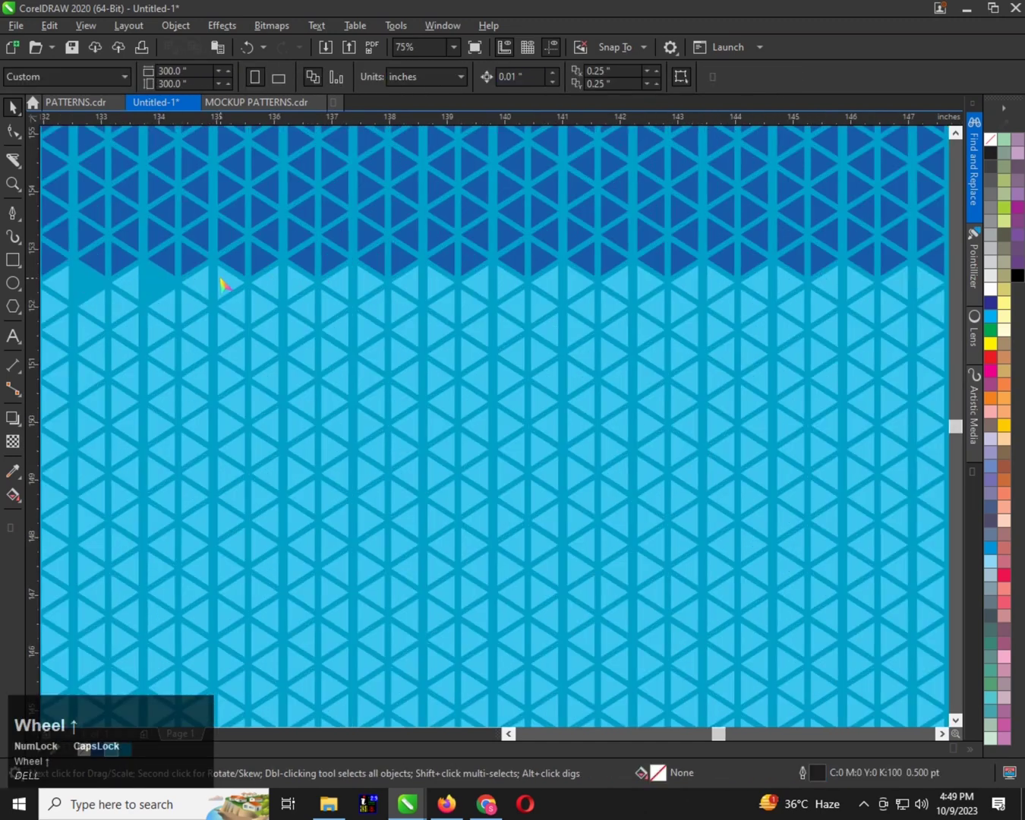
# Delete the right-pointing triangles in the light blue area's top row between about 135 and 141 inches on the ruler
pyautogui.click(222, 282)
pyautogui.press('Delete')
pyautogui.click(304, 281)
pyautogui.press('Delete')
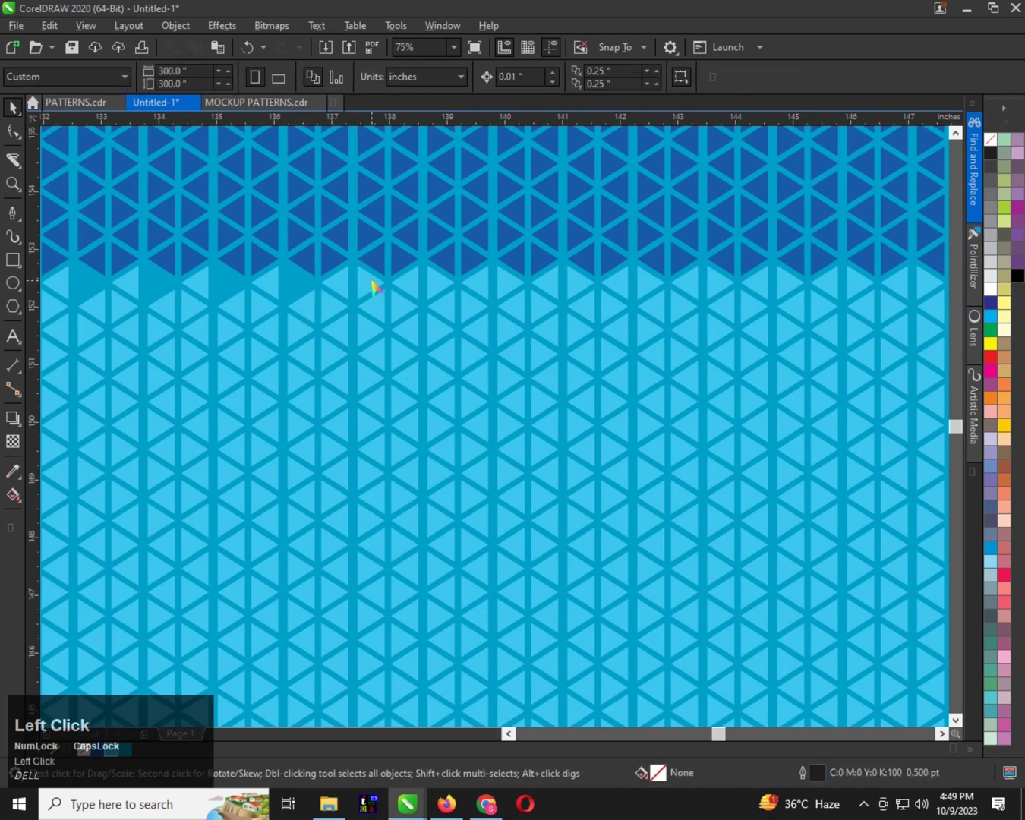
pyautogui.click(374, 286)
pyautogui.press('Delete')
pyautogui.click(515, 289)
pyautogui.press('Delete')
pyautogui.click(574, 283)
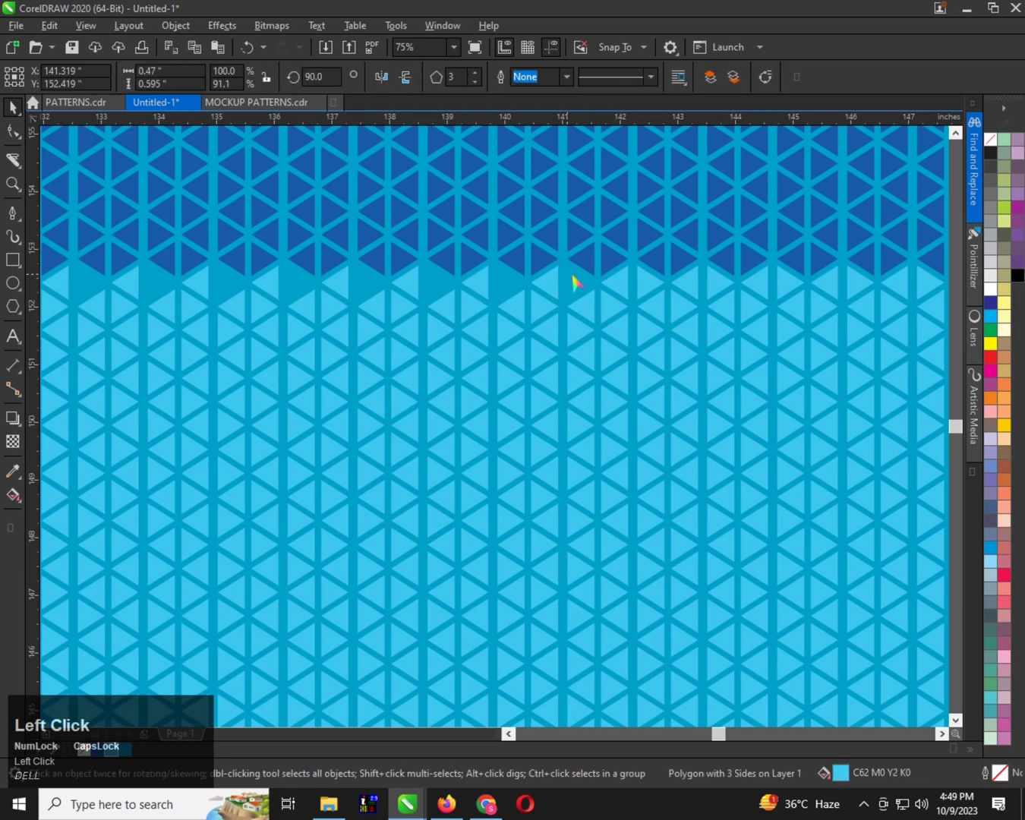
pyautogui.press('Delete')
# Delete the right-pointing triangles in the light blue area's top row between about 142 and 147.5 inches on the ruler
pyautogui.scroll(-1, 455, 288)
pyautogui.scroll(1, 316, 294)
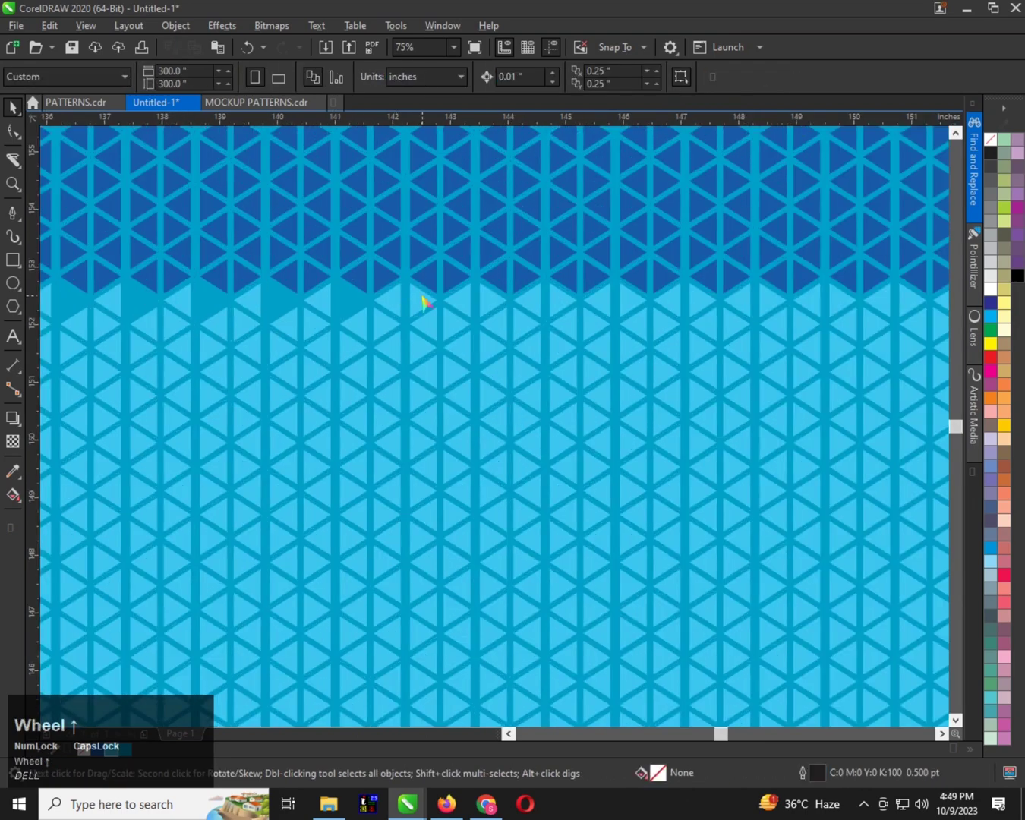
pyautogui.click(424, 300)
pyautogui.press('Delete')
pyautogui.click(491, 304)
pyautogui.press('Delete')
pyautogui.scroll(-1, 455, 313)
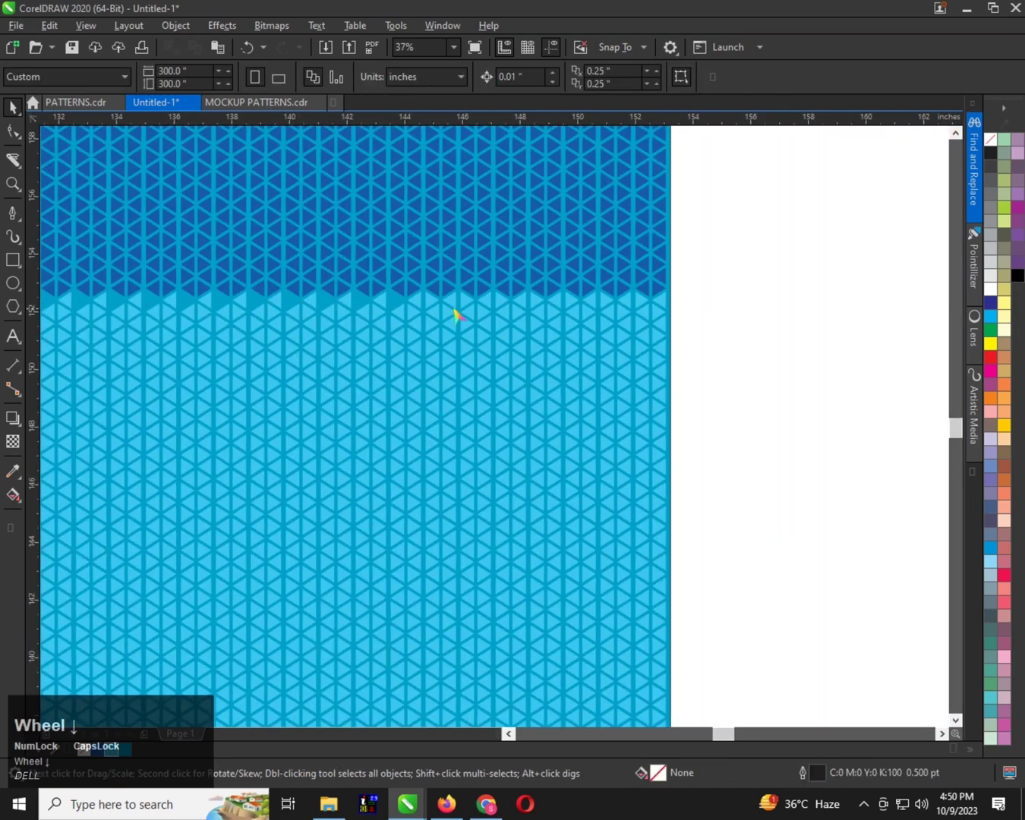
pyautogui.scroll(1, 390, 309)
pyautogui.click(422, 317)
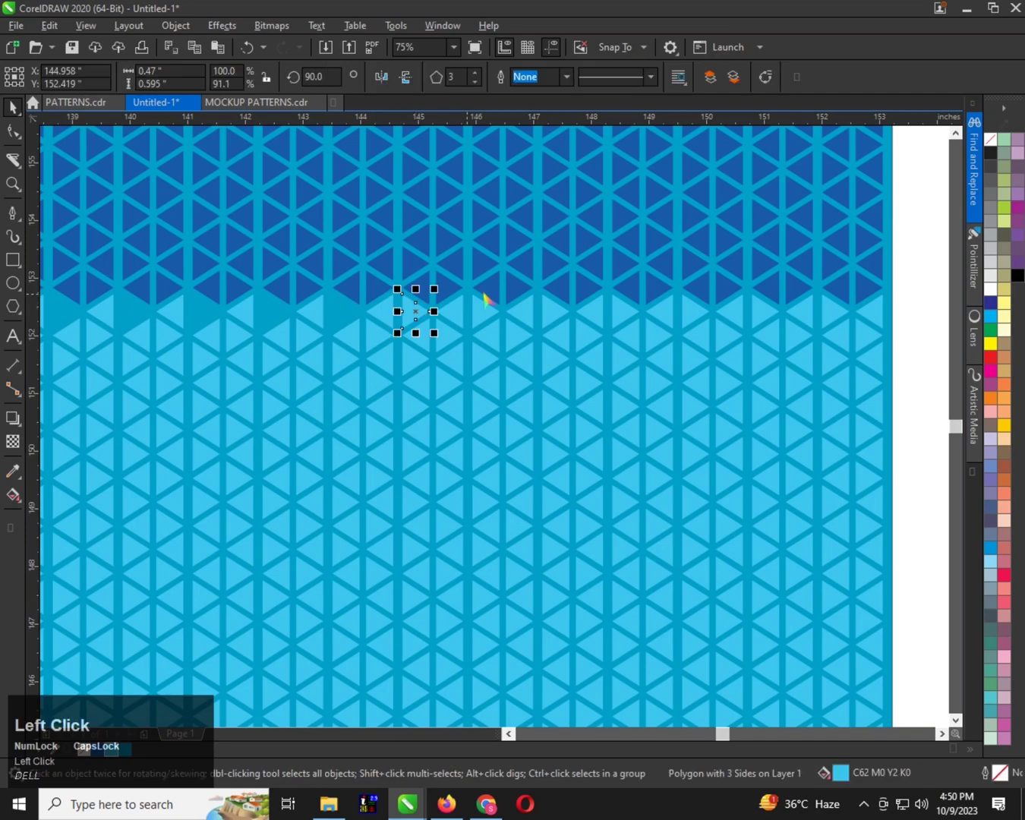
pyautogui.press('Delete')
pyautogui.click(491, 309)
pyautogui.press('Delete')
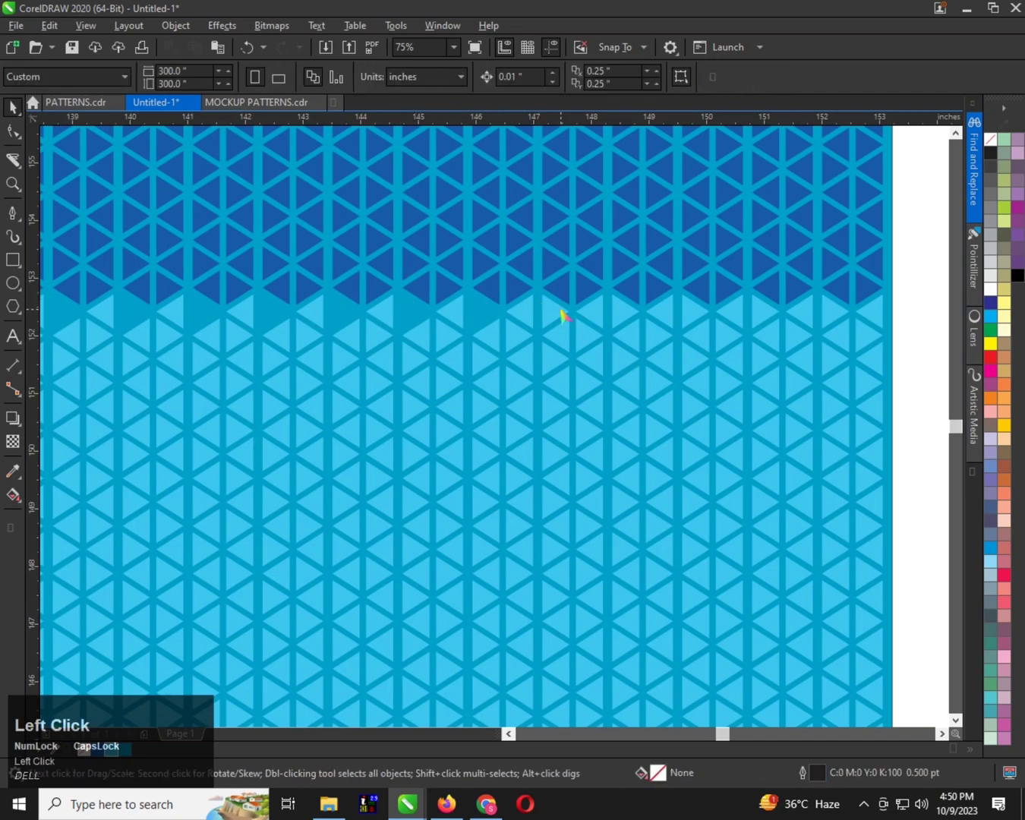
pyautogui.click(561, 313)
pyautogui.press('Delete')
# Delete the remaining right-pointing triangles in the light blue area's top row, from about 148 inches to the pattern's right edge
pyautogui.scroll(-1, 460, 307)
pyautogui.scroll(1, 552, 305)
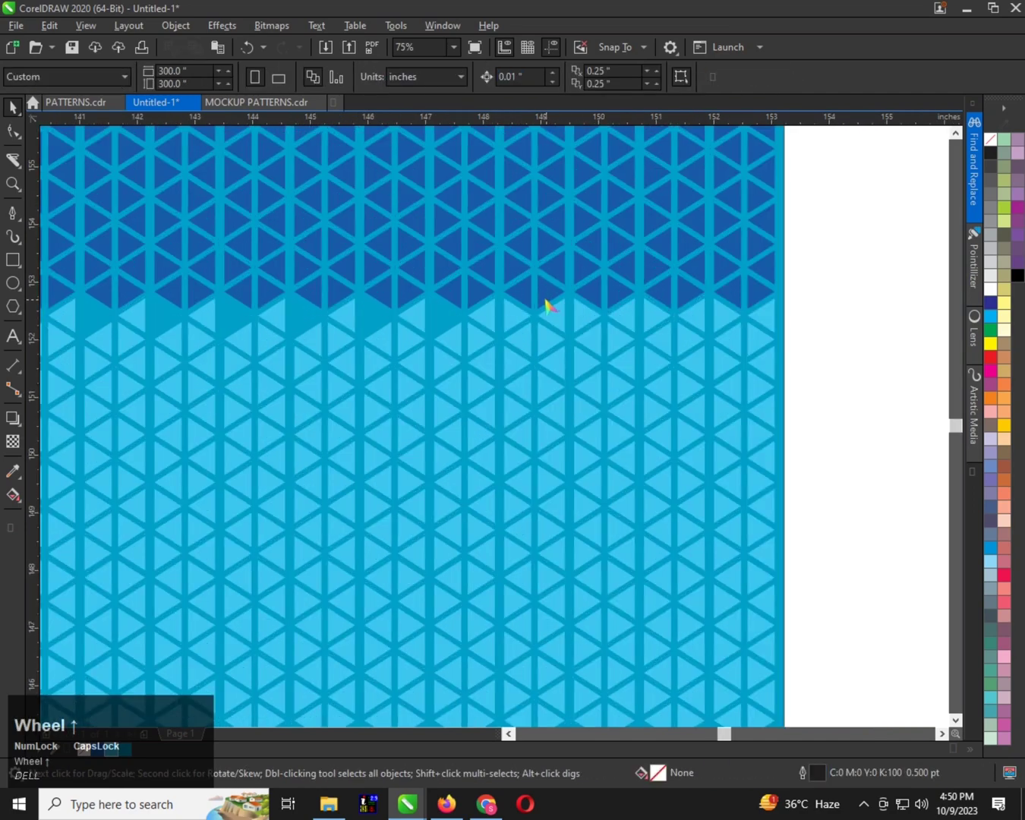
pyautogui.click(510, 316)
pyautogui.press('Delete')
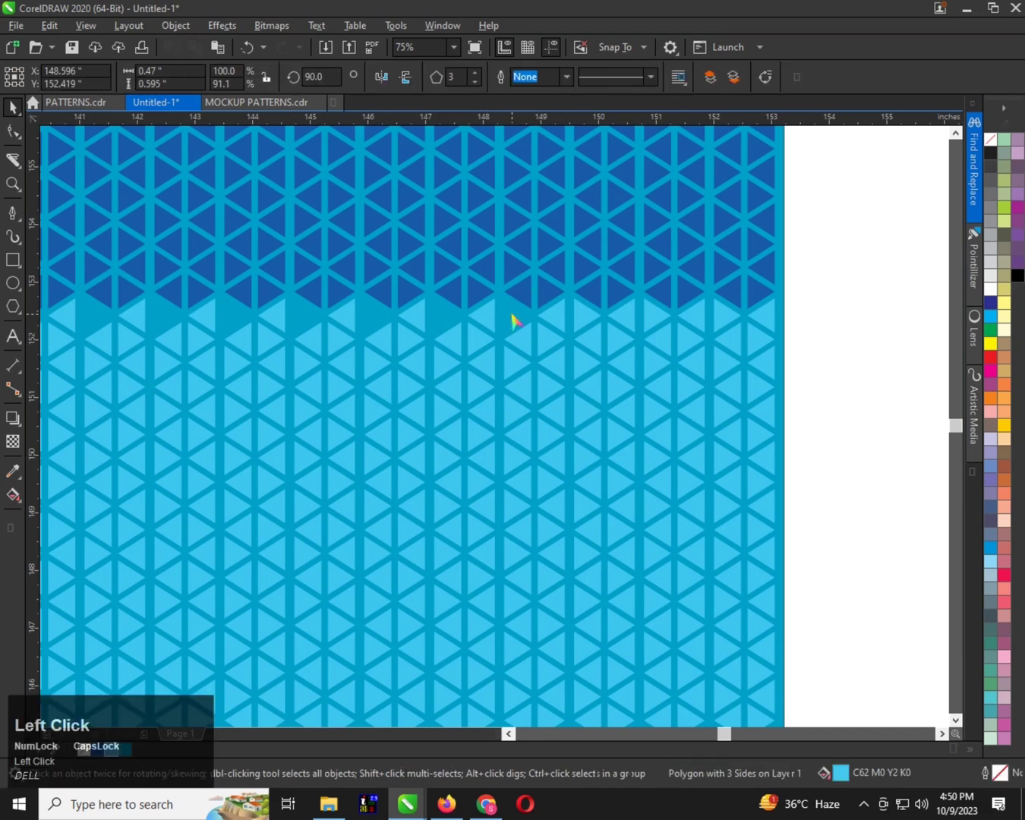
pyautogui.click(607, 317)
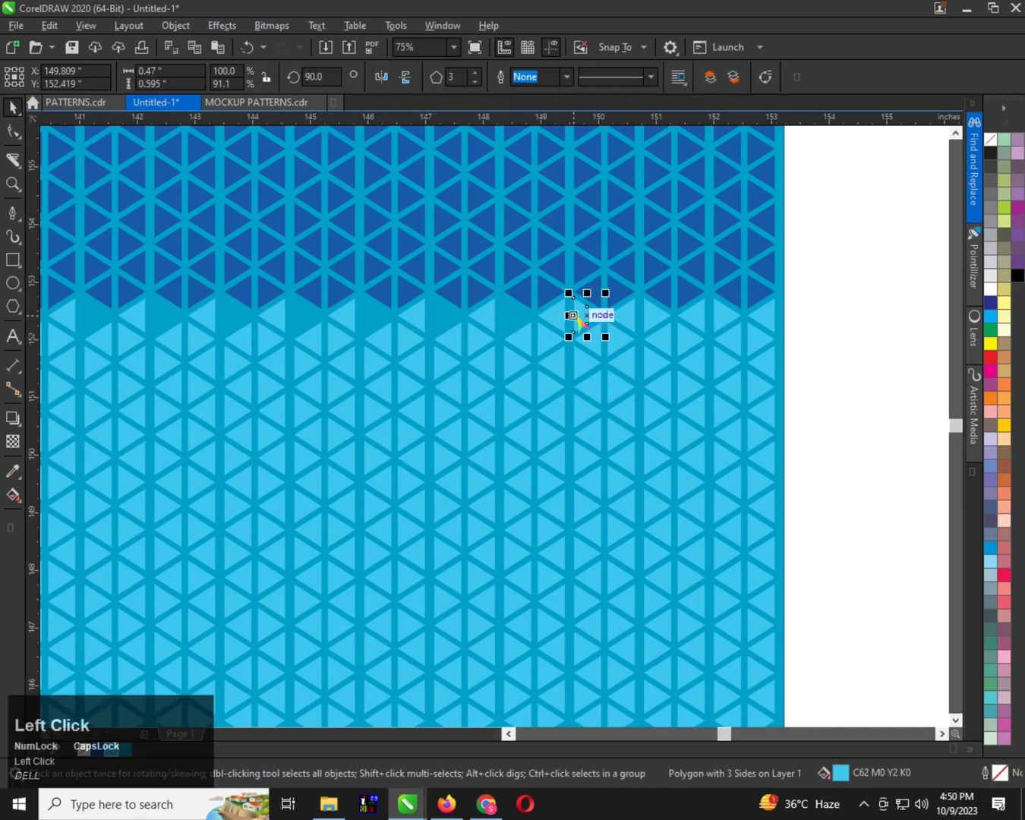
pyautogui.press('Delete')
pyautogui.click(649, 313)
pyautogui.press('Delete')
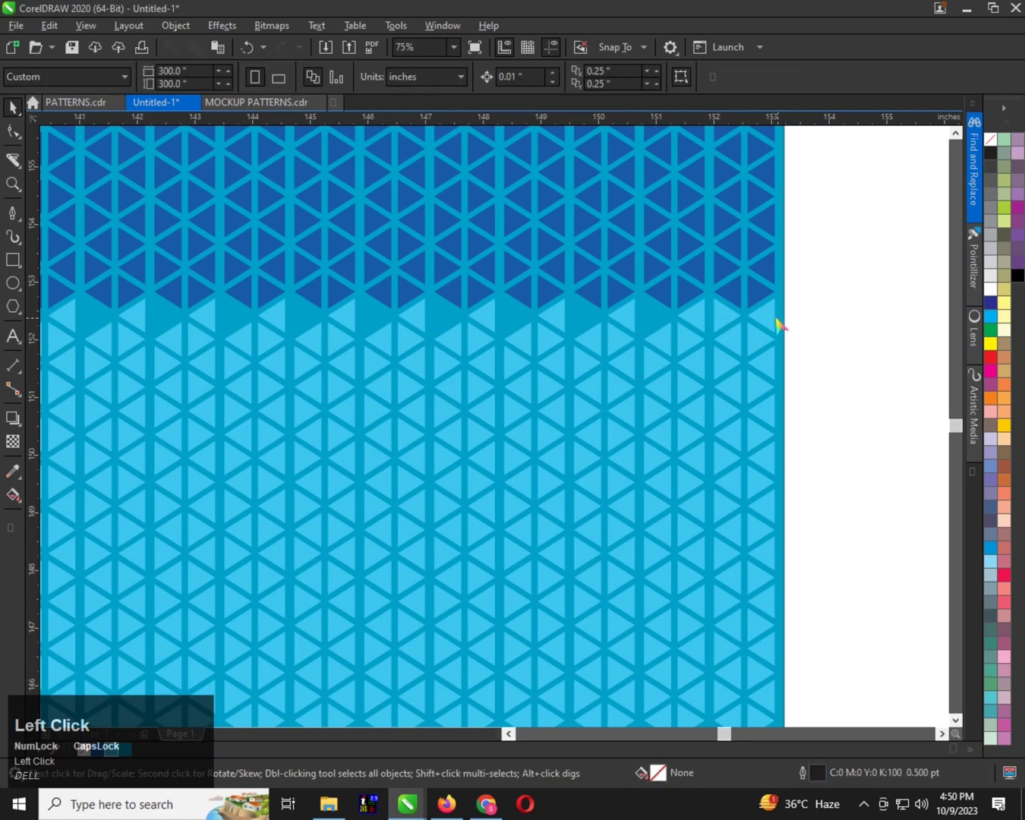
pyautogui.click(737, 318)
pyautogui.press('Delete')
pyautogui.scroll(-5, 451, 333)
pyautogui.scroll(2, 446, 334)
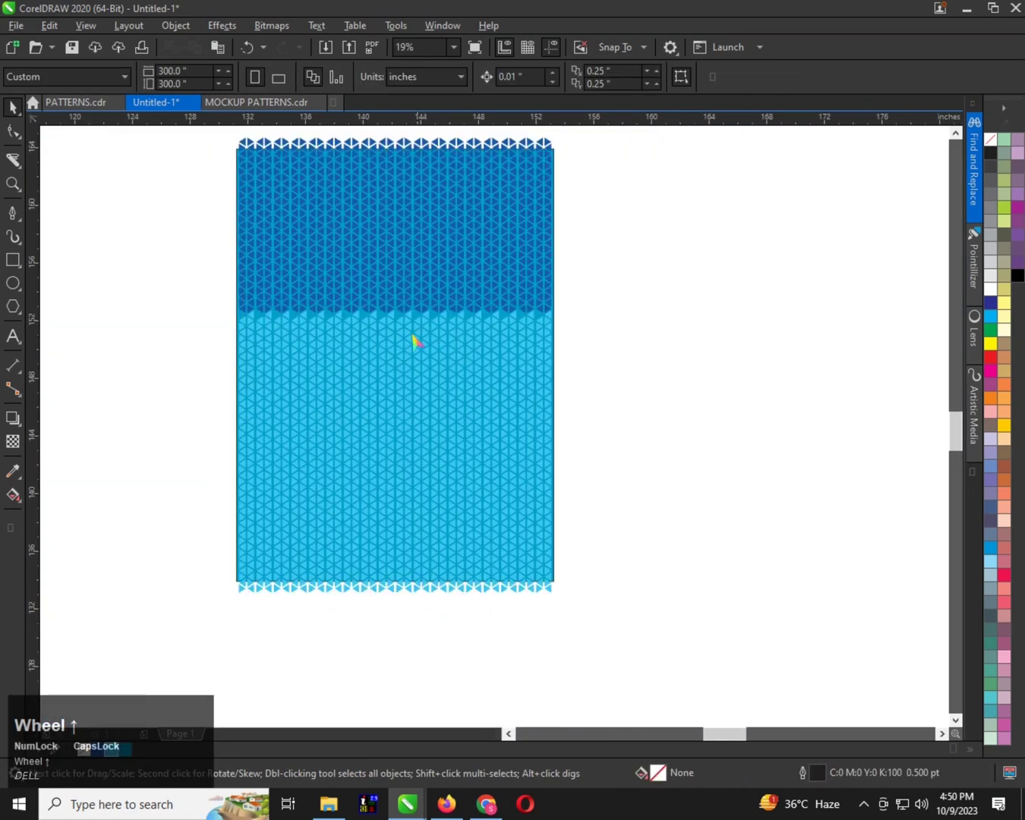
# Examine the boundary between the dark blue and light blue triangles across the whole pattern
pyautogui.scroll(4, 396, 393)
pyautogui.scroll(-4, 394, 394)
pyautogui.scroll(2, 376, 377)
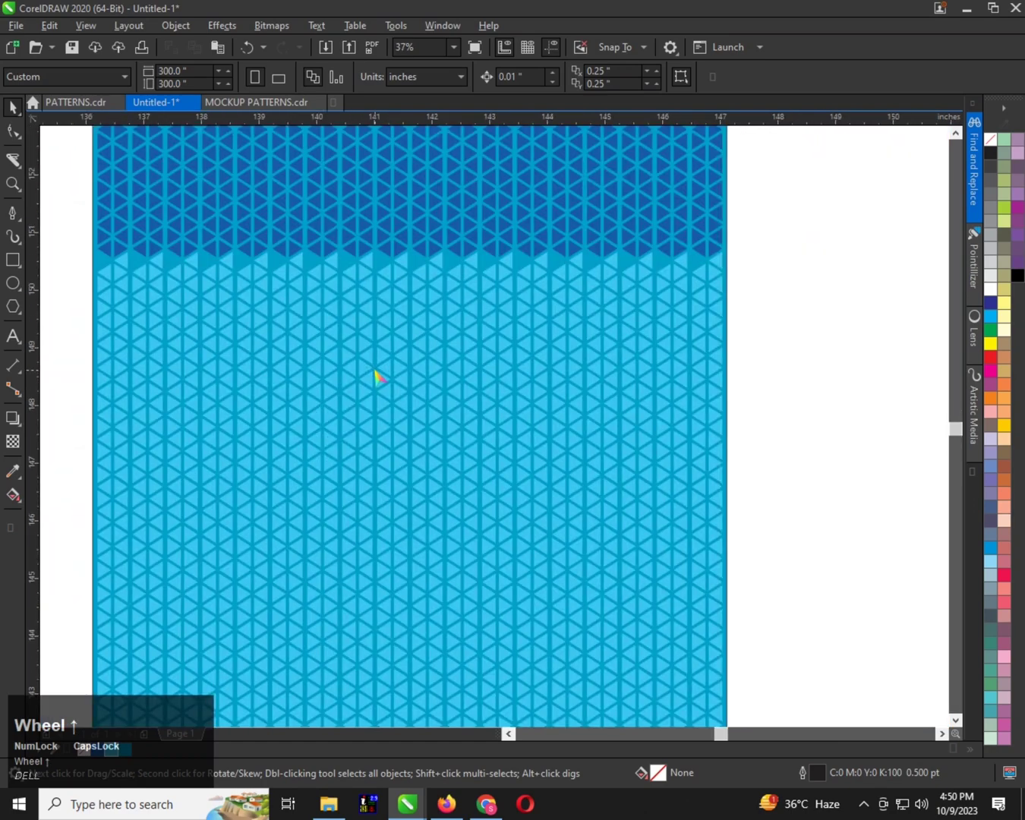
pyautogui.scroll(2, 377, 377)
pyautogui.scroll(-4, 376, 373)
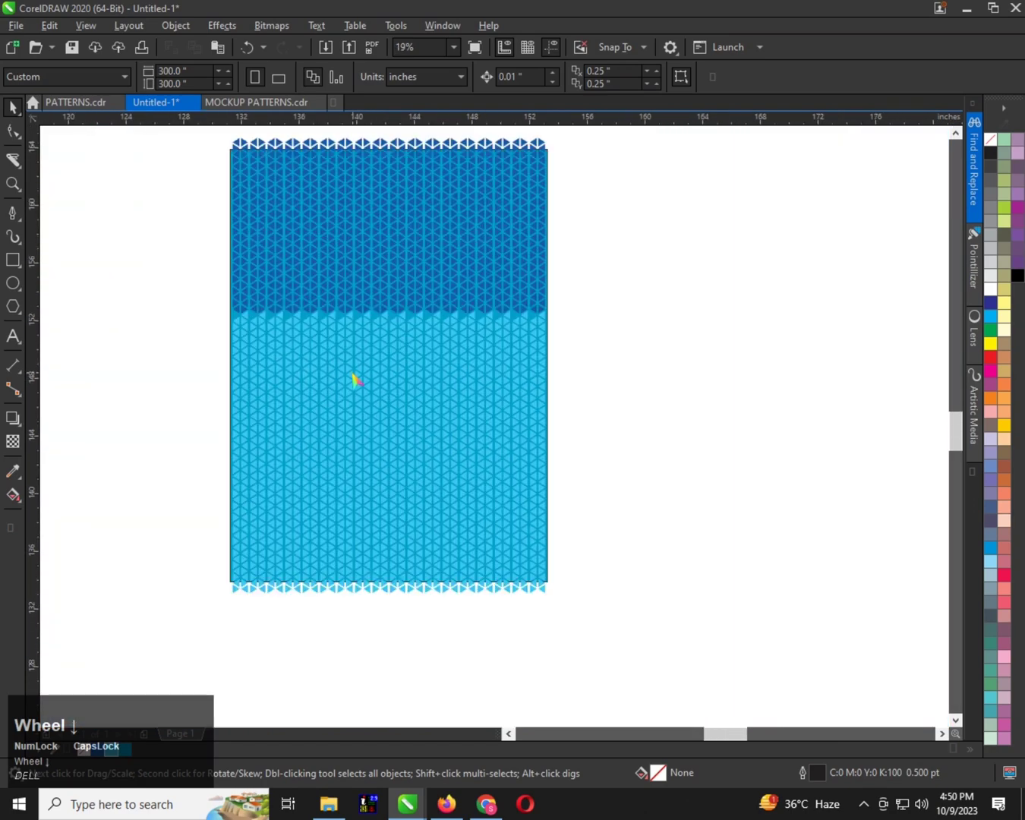
pyautogui.scroll(2, 346, 364)
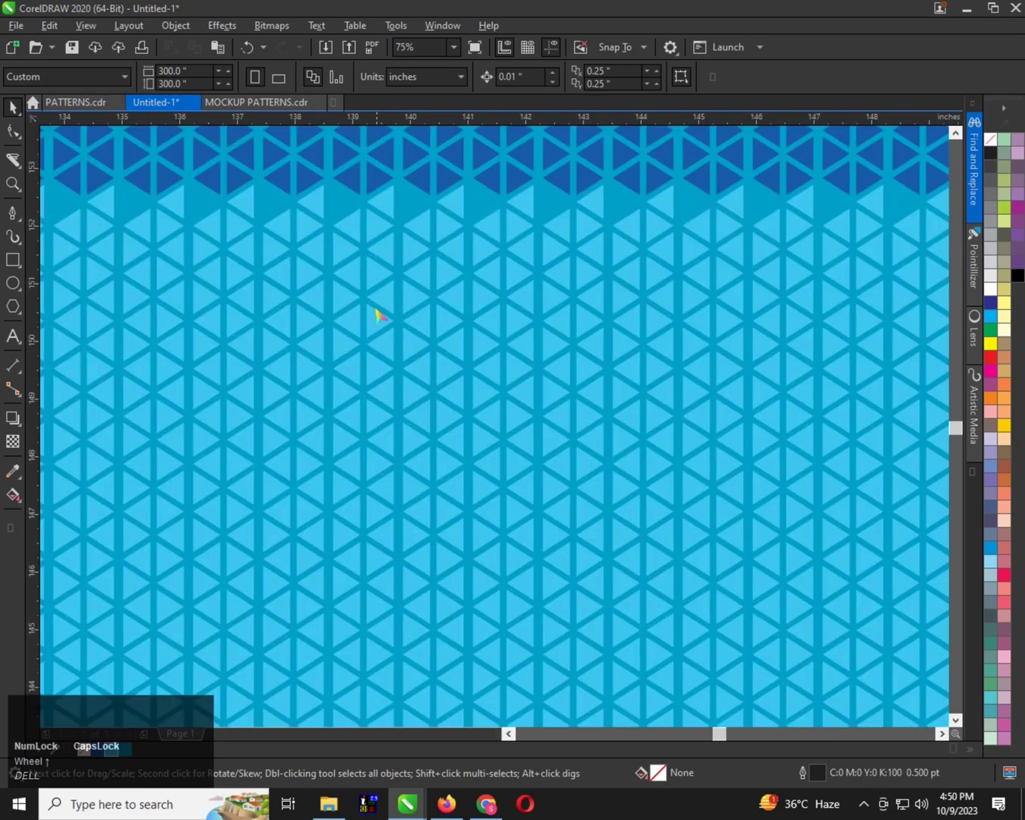
pyautogui.scroll(-1, 376, 304)
pyautogui.scroll(1, 329, 267)
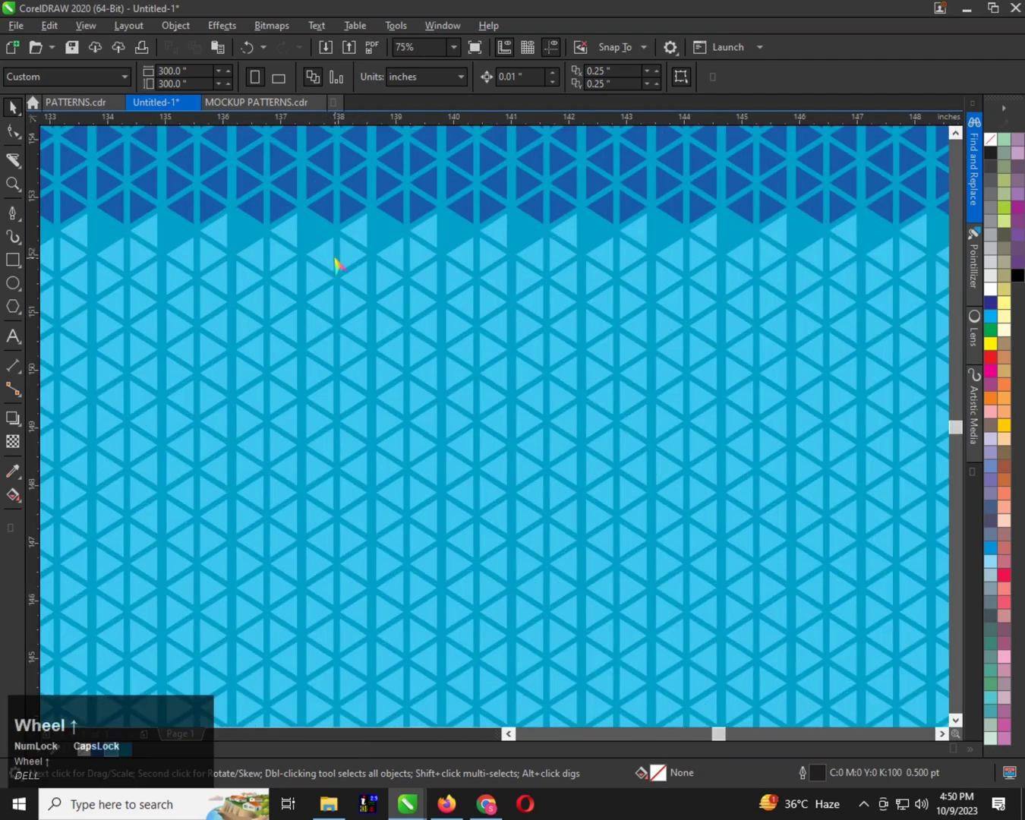
pyautogui.scroll(-1, 337, 265)
pyautogui.scroll(1, 346, 316)
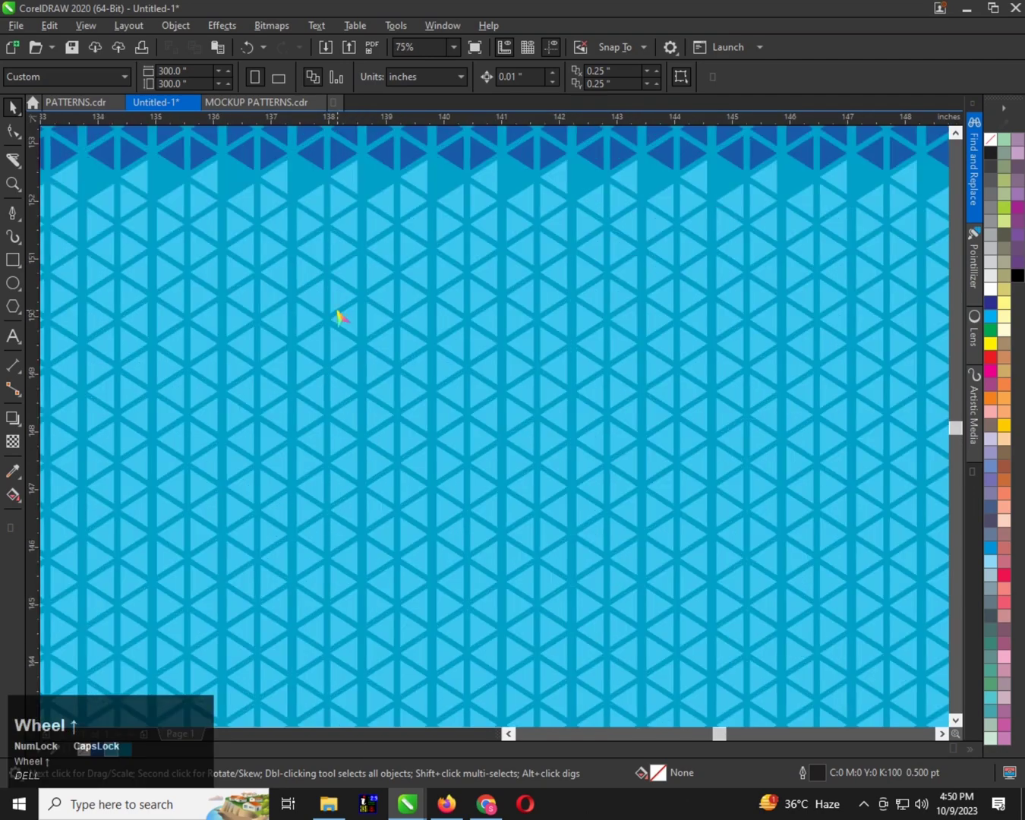
pyautogui.scroll(-1, 340, 315)
pyautogui.scroll(1, 304, 236)
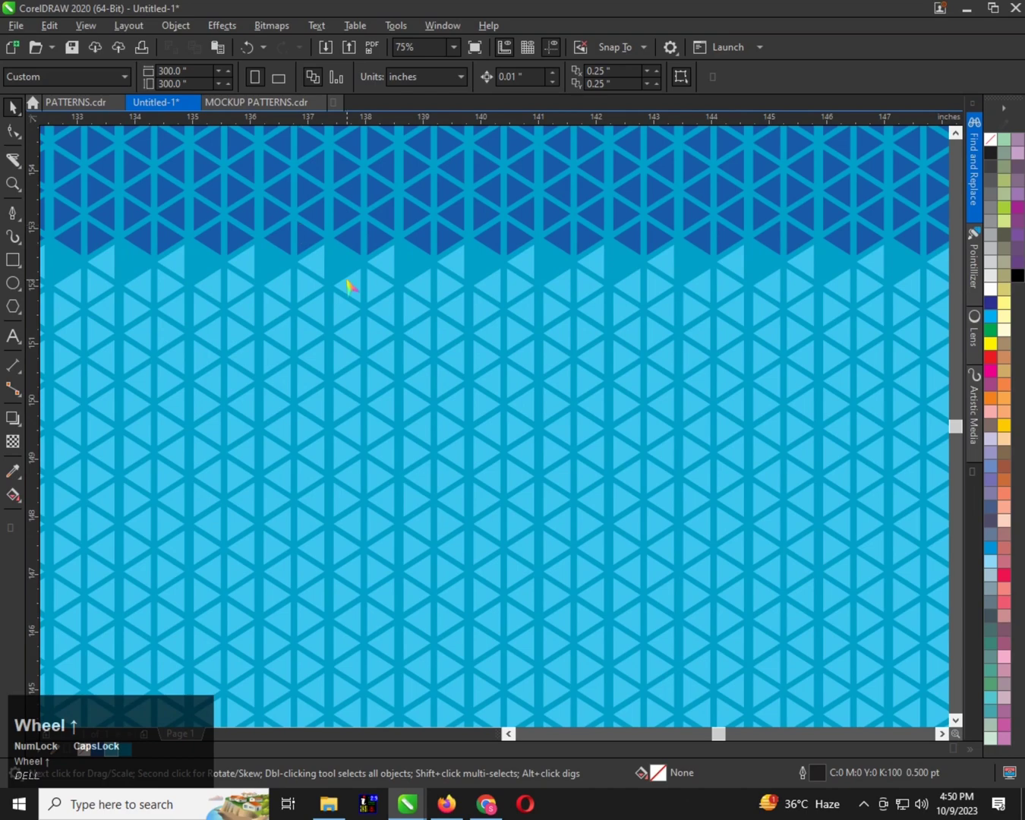
pyautogui.scroll(-2, 347, 287)
pyautogui.scroll(1, 351, 324)
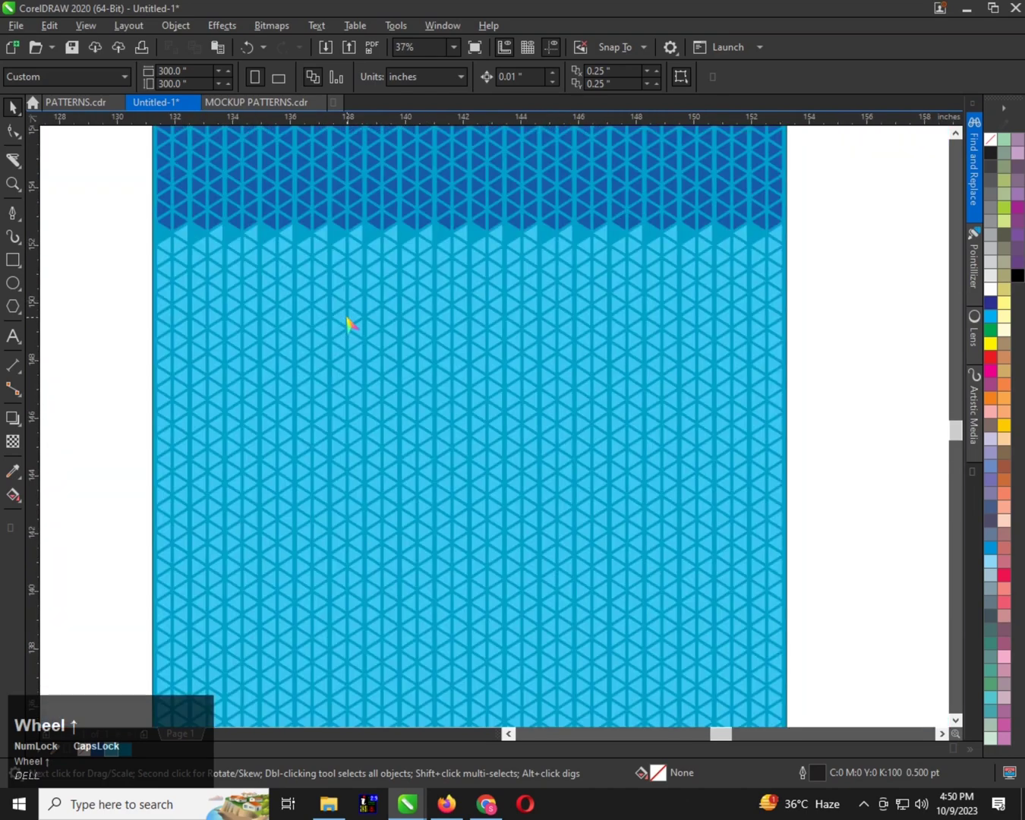
pyautogui.scroll(1, 331, 320)
pyautogui.scroll(-2, 331, 321)
pyautogui.scroll(-1, 307, 340)
pyautogui.scroll(1, 318, 271)
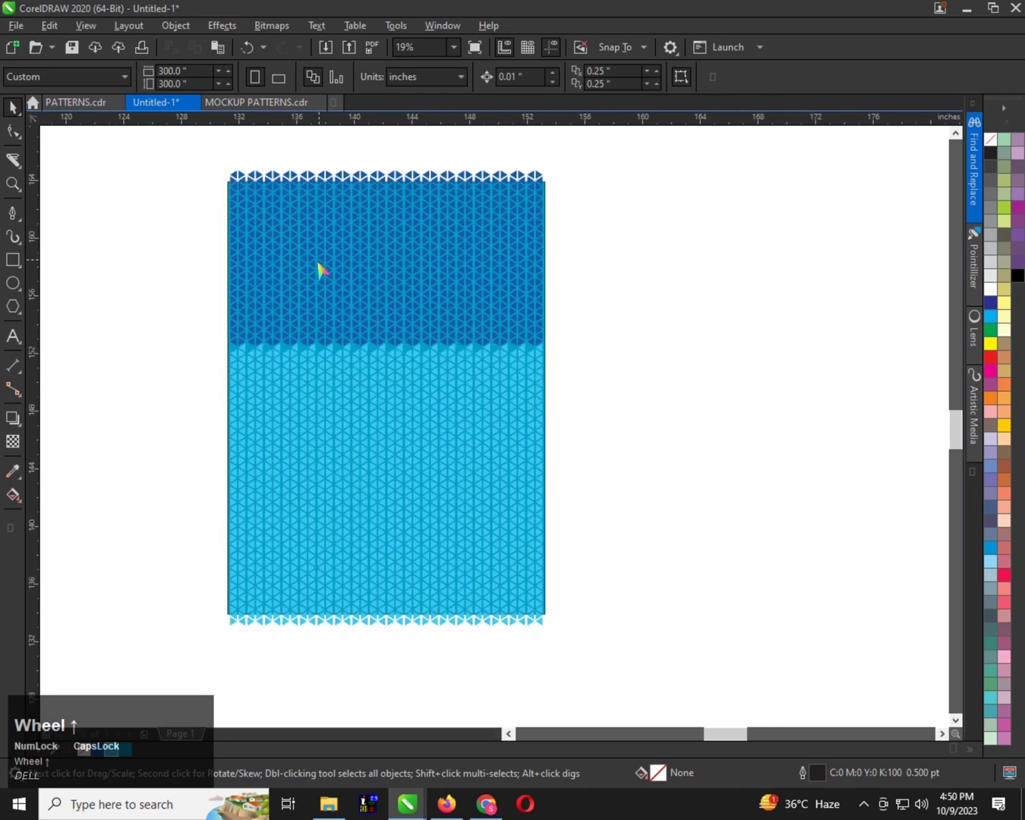
pyautogui.scroll(1, 312, 351)
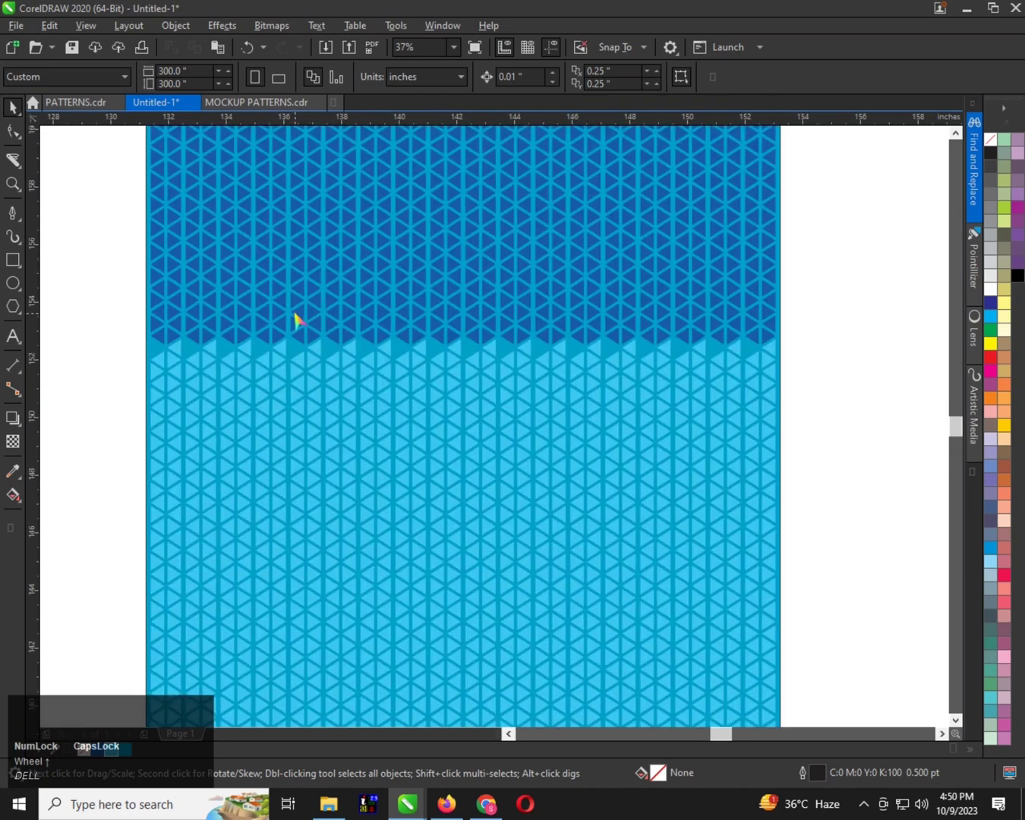
pyautogui.scroll(-1, 296, 318)
# PowerClip all the triangles inside the 22 by 30 inch rectangle
pyautogui.click(168, 141)
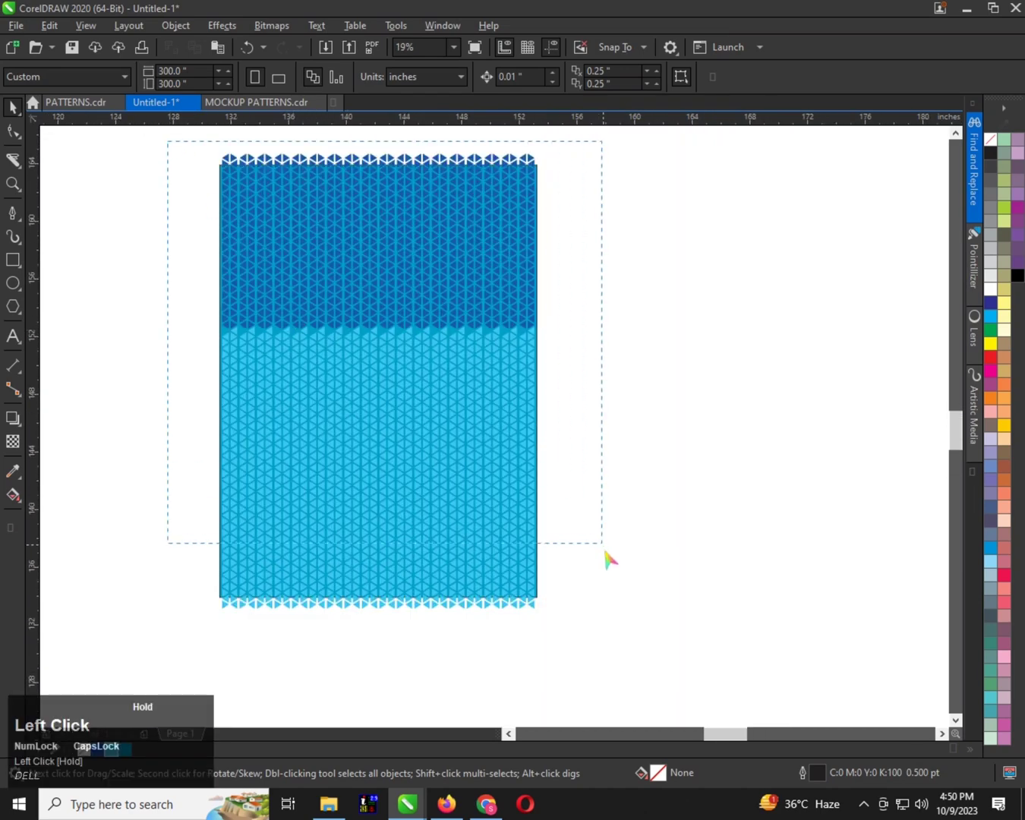
pyautogui.moveTo(617, 647); pyautogui.dragTo(616, 646)
pyautogui.scroll(3, 540, 491)
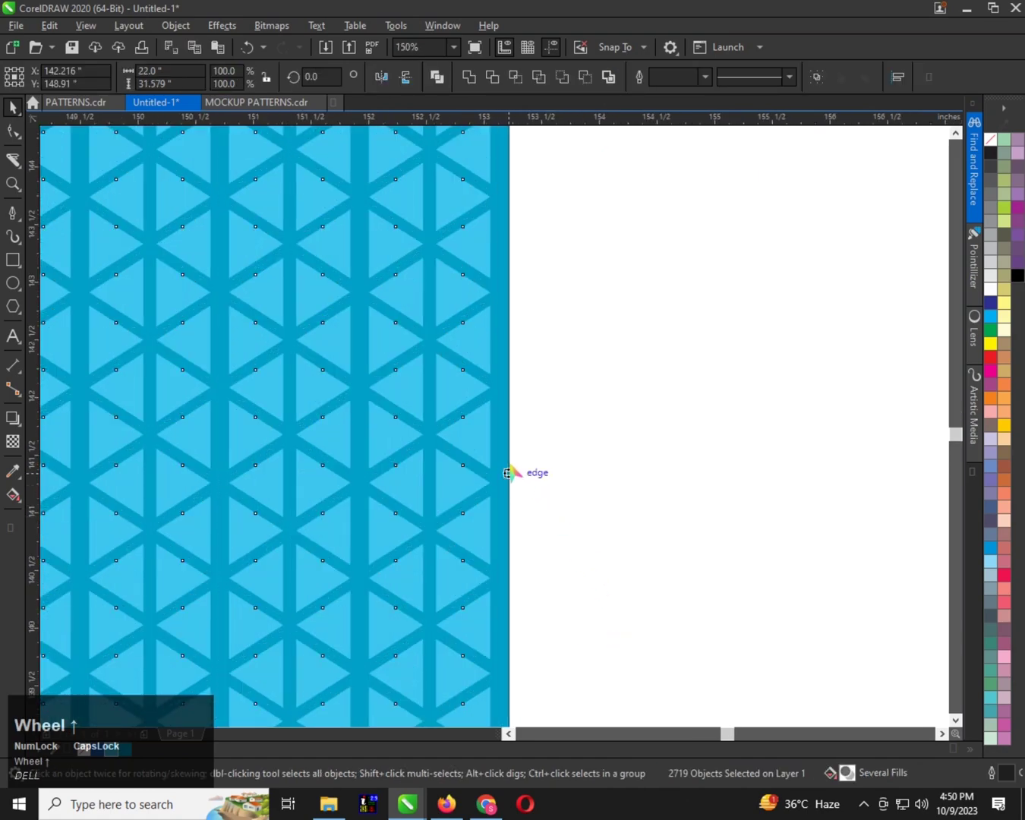
pyautogui.click(506, 455)
pyautogui.click(505, 457)
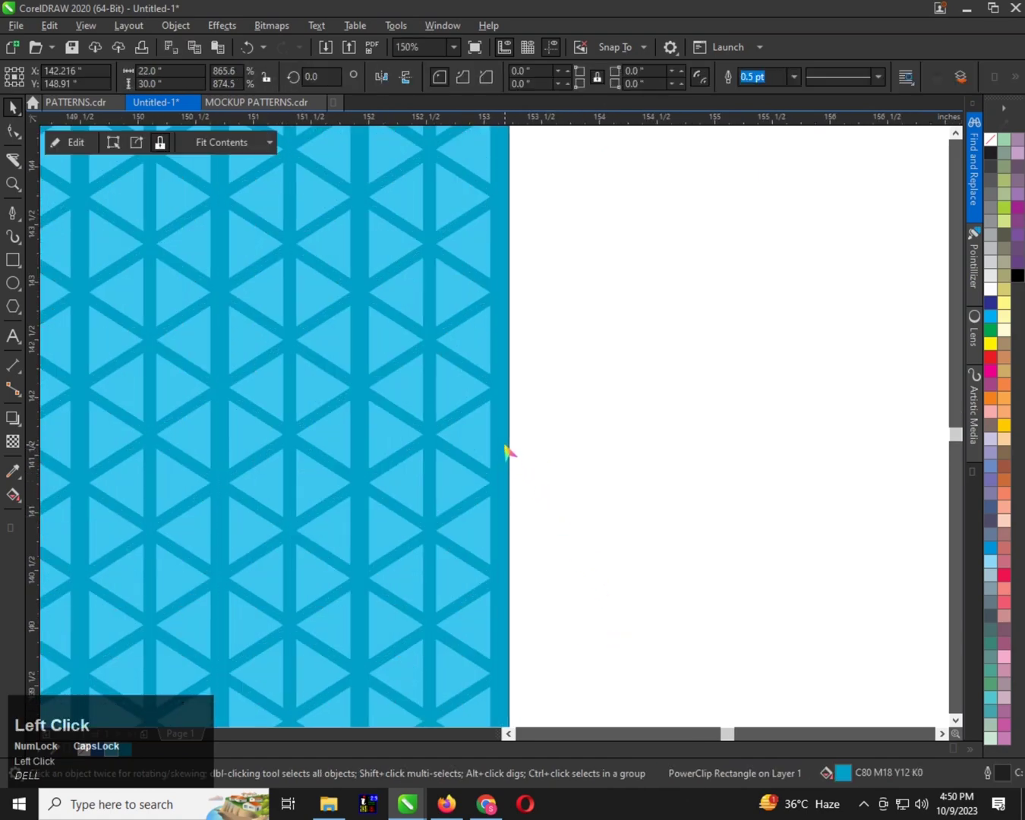
# Move the PowerClip rectangle about 1.3 inches to the left
pyautogui.scroll(-2, 501, 460)
pyautogui.scroll(-2, 489, 462)
pyautogui.scroll(1, 444, 484)
pyautogui.moveTo(426, 411); pyautogui.dragTo(383, 403)
pyautogui.scroll(1, 384, 403)
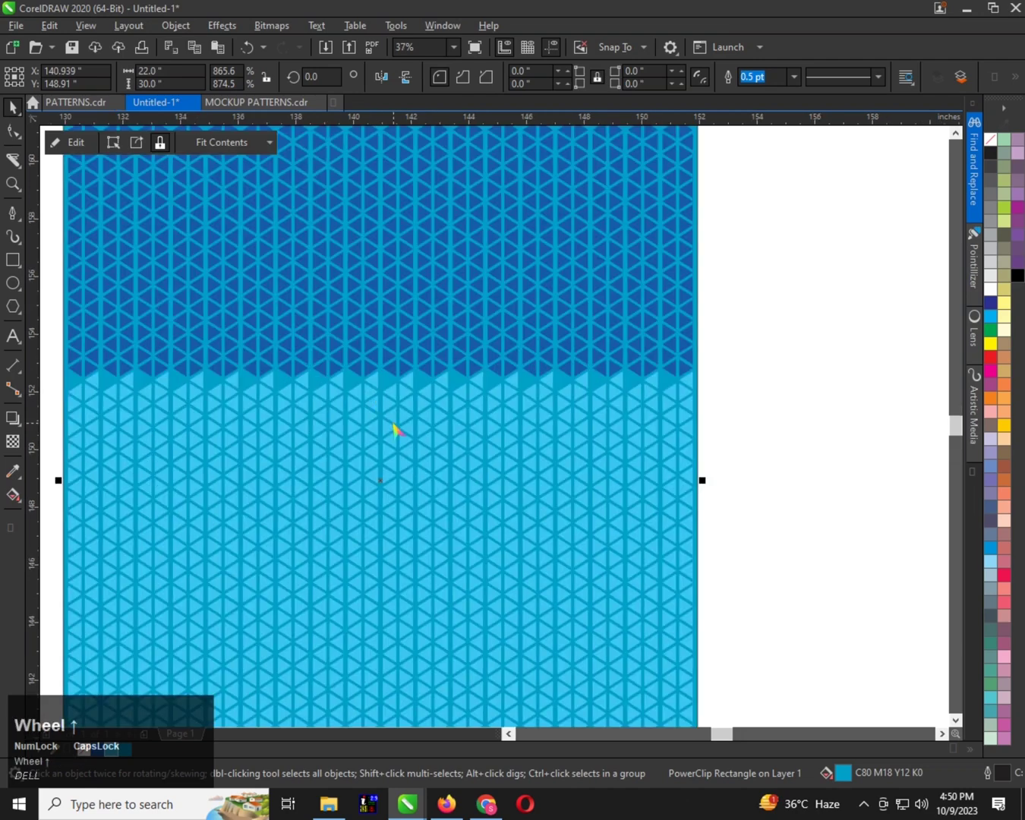
# Open the PowerClip contents for editing and select the lowest dark blue triangle at the pattern's left edge
pyautogui.scroll(-1, 372, 394)
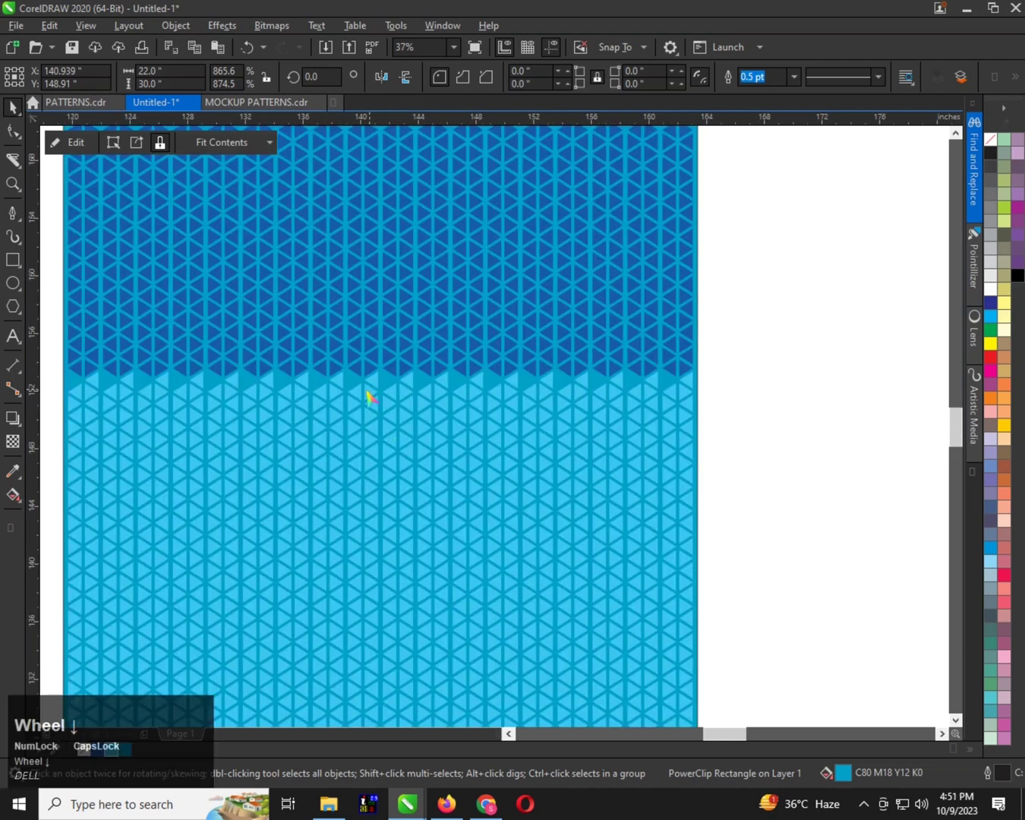
pyautogui.scroll(1, 296, 382)
pyautogui.scroll(1, 312, 417)
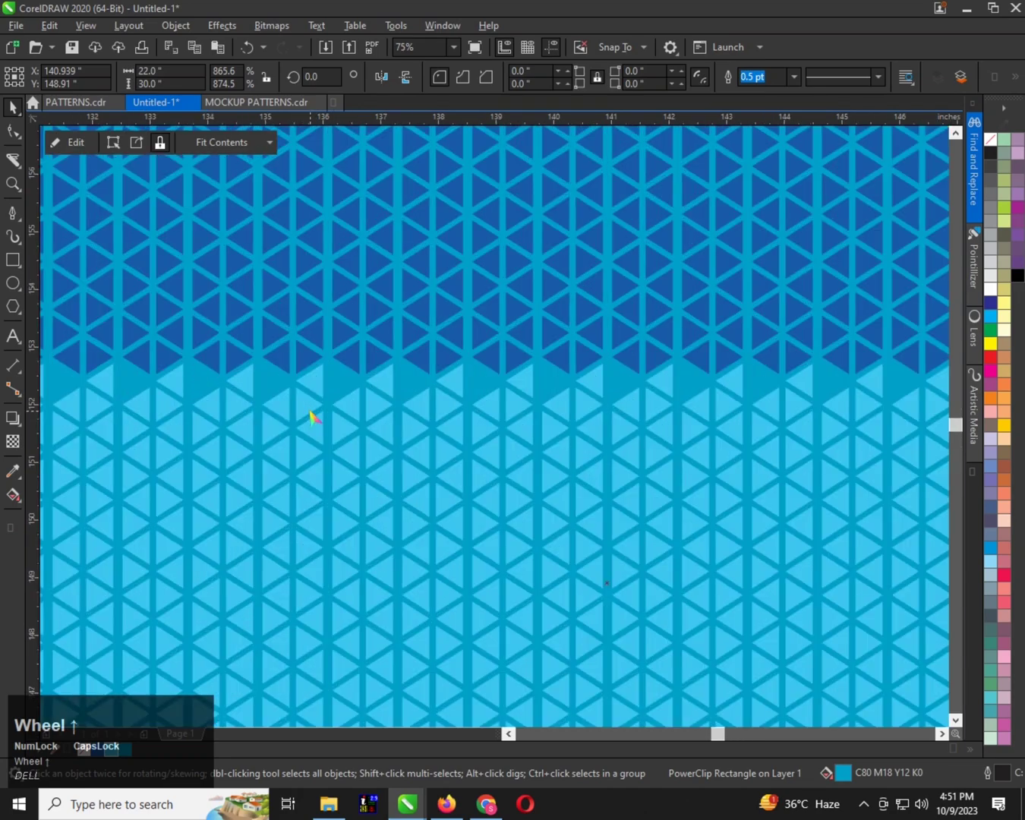
pyautogui.scroll(-1, 339, 401)
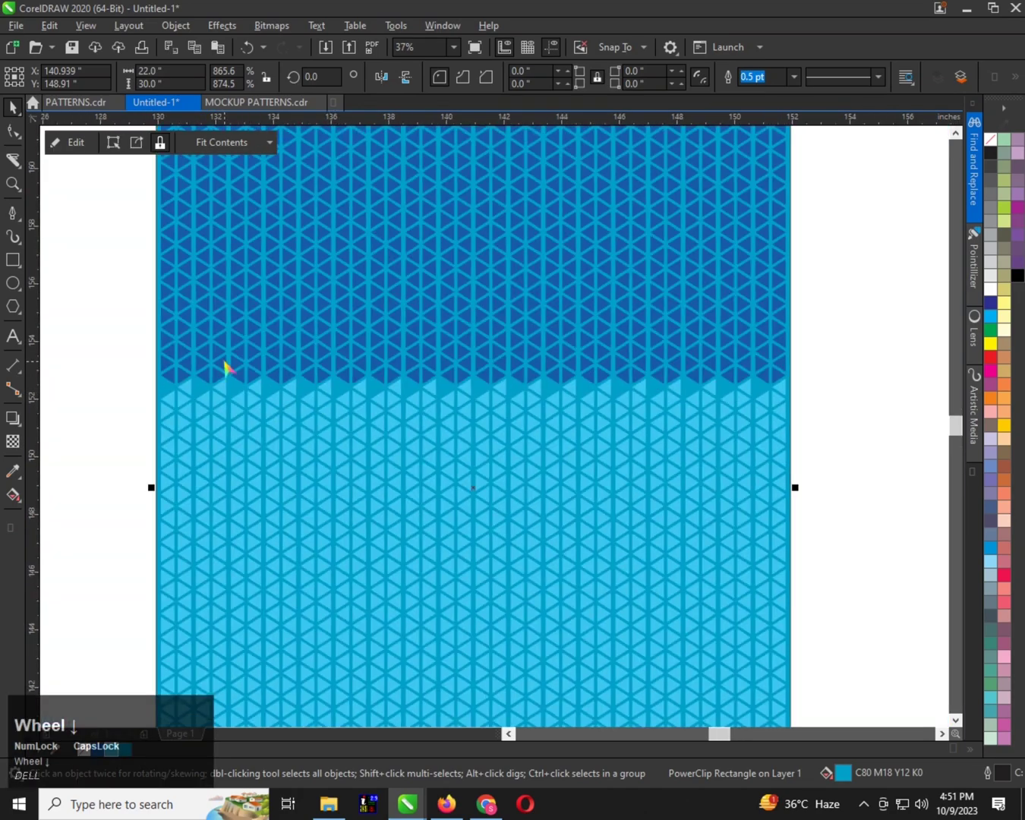
pyautogui.scroll(1, 225, 368)
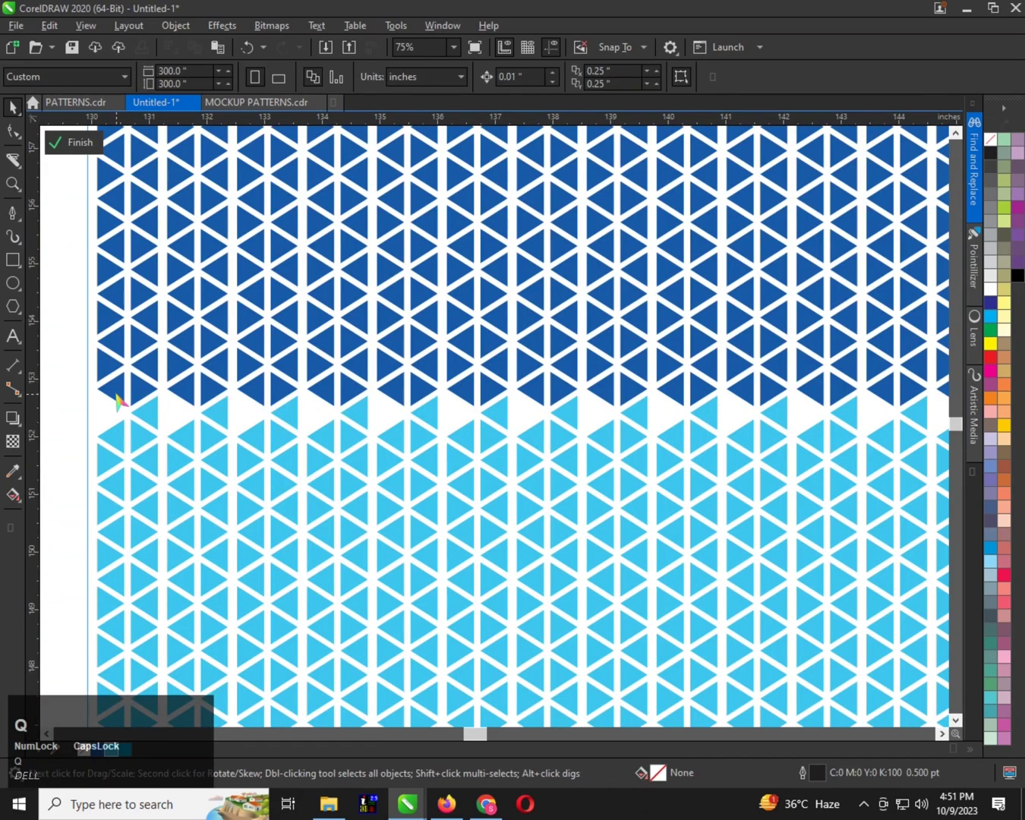
pyautogui.click(112, 394)
pyautogui.scroll(1, 96, 405)
pyautogui.scroll(-2, 94, 403)
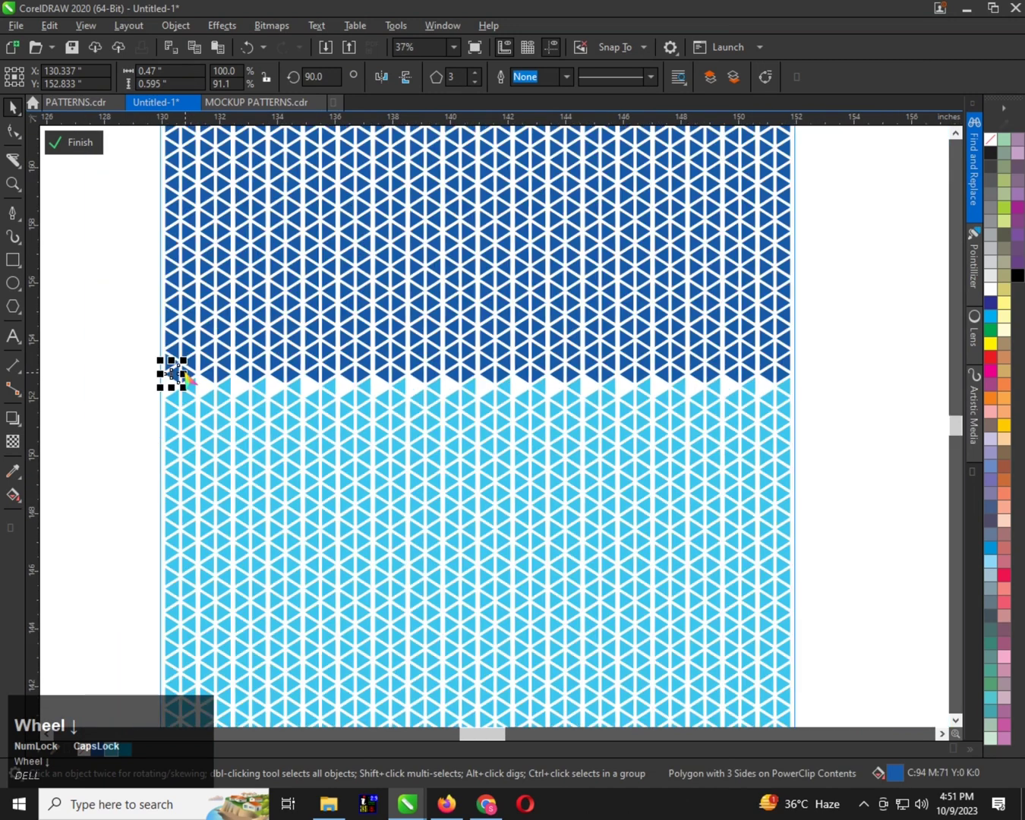
# Undo the PowerClip edits and the deletion of the right-pointing triangles in the light blue area's top row
pyautogui.hotkey('ctrl', 'z')
pyautogui.hotkey('ctrl', 'z')
pyautogui.hotkey('ctrl', 'z')
pyautogui.hotkey('ctrl', 'z')
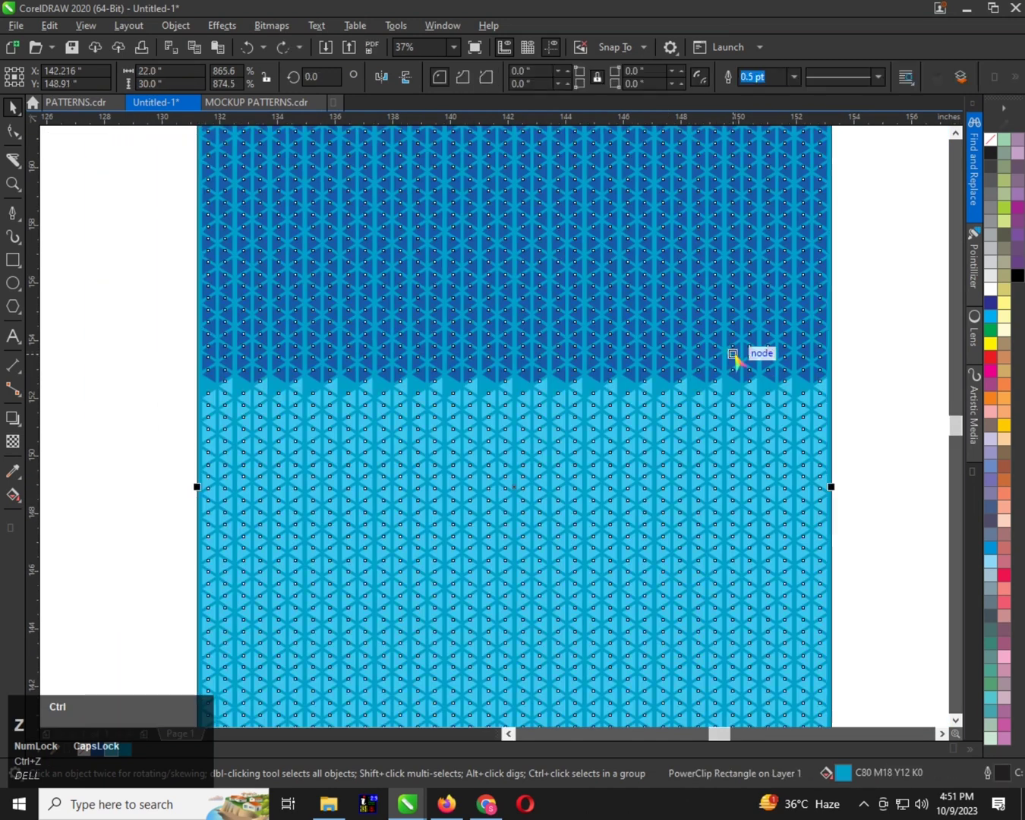
pyautogui.hotkey('ctrl', 'z')
pyautogui.hotkey('ctrl', 'z')
pyautogui.hotkey('ctrl', 'z')
pyautogui.hotkey('ctrl', 'z')
pyautogui.hotkey('ctrl', 'z')
pyautogui.hotkey('ctrl', 'z')
pyautogui.hotkey('ctrl', 'z')
pyautogui.hotkey('ctrl', 'z')
pyautogui.hotkey('ctrl', 'z')
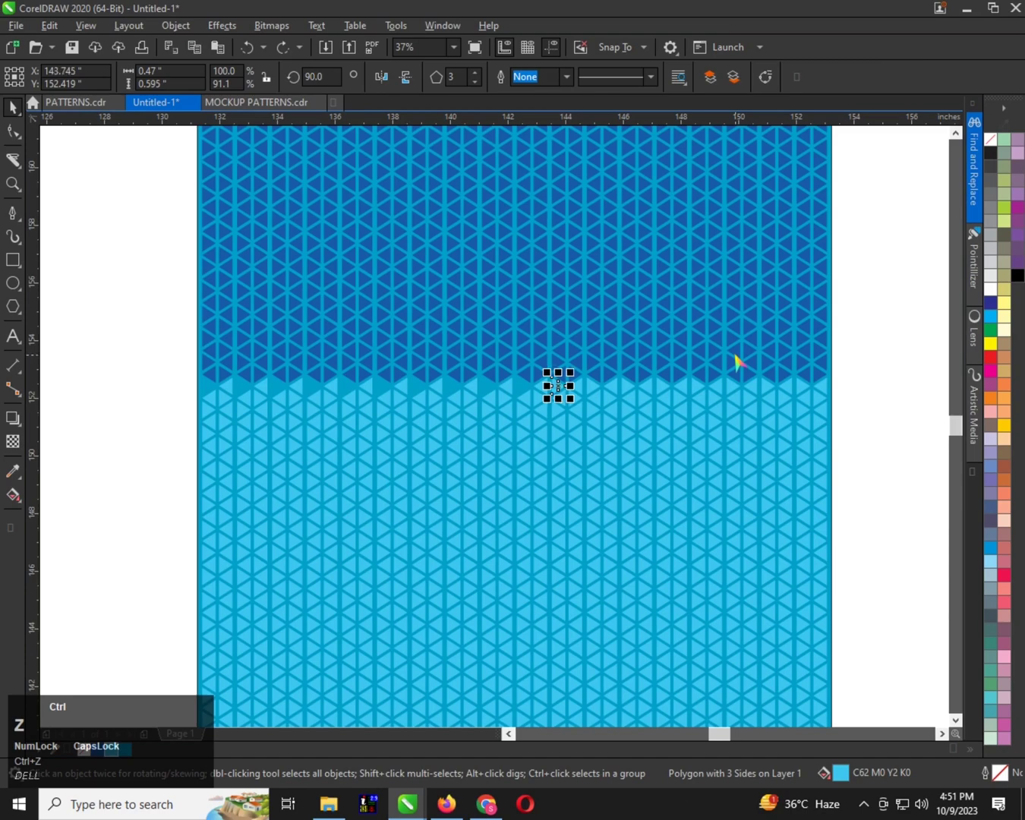
pyautogui.hotkey('ctrl', 'z')
pyautogui.hotkey('ctrl', 'z')
pyautogui.hotkey('ctrl', 'z')
pyautogui.hotkey('ctrl', 'z')
pyautogui.hotkey('ctrl', 'z')
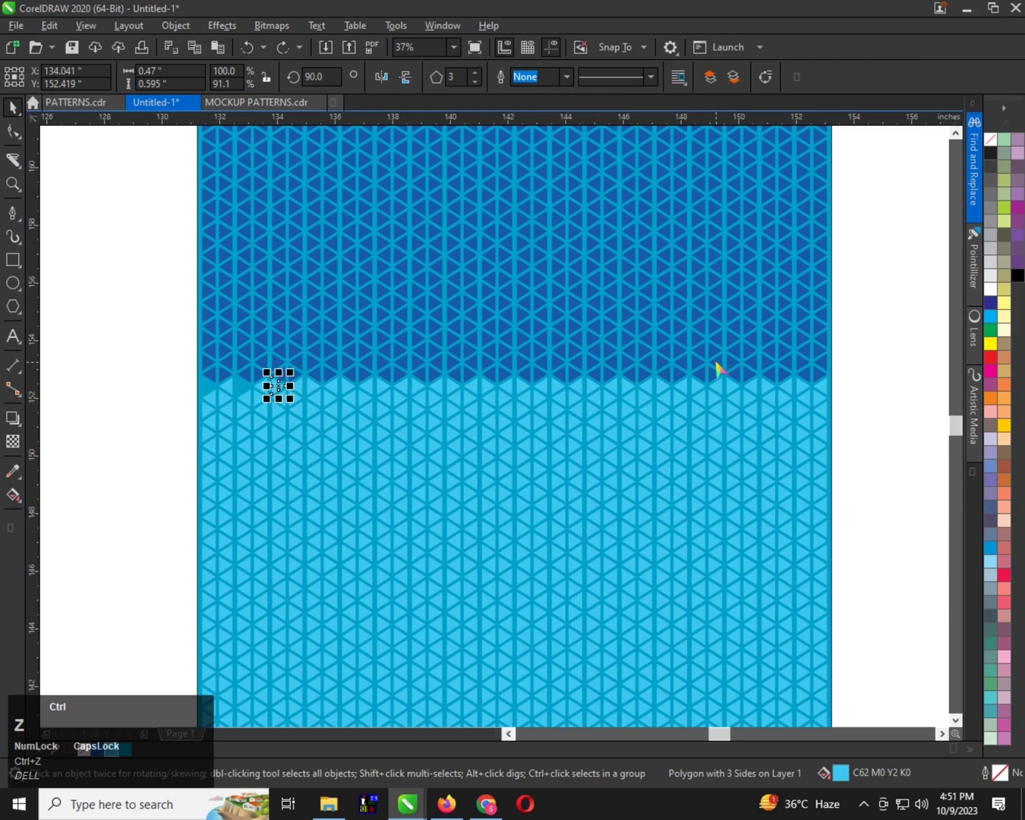
# Fill the right-pointing triangles in the light blue area's top row with dark blue C94 M71 Y0 K0, from the left edge to about 135.5 inches
pyautogui.scroll(2, 221, 383)
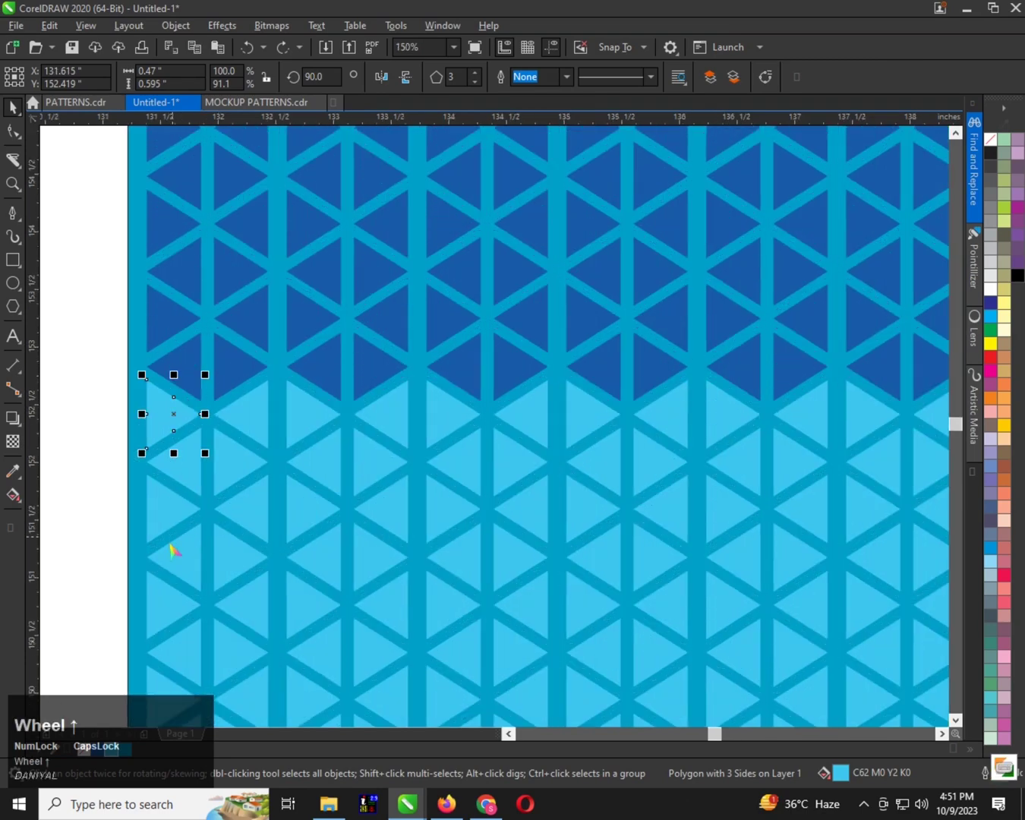
pyautogui.click(95, 750)
pyautogui.scroll(-1, 96, 473)
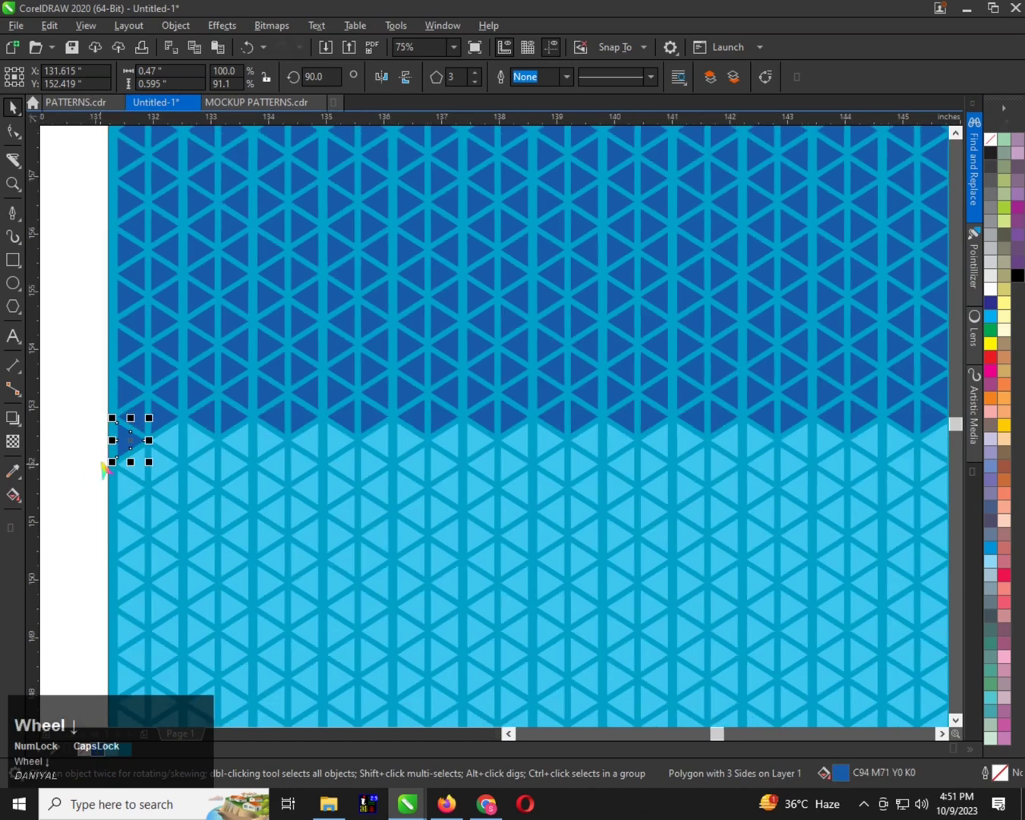
pyautogui.keyDown('ctrl'); pyautogui.click(199, 444); pyautogui.keyUp('ctrl')
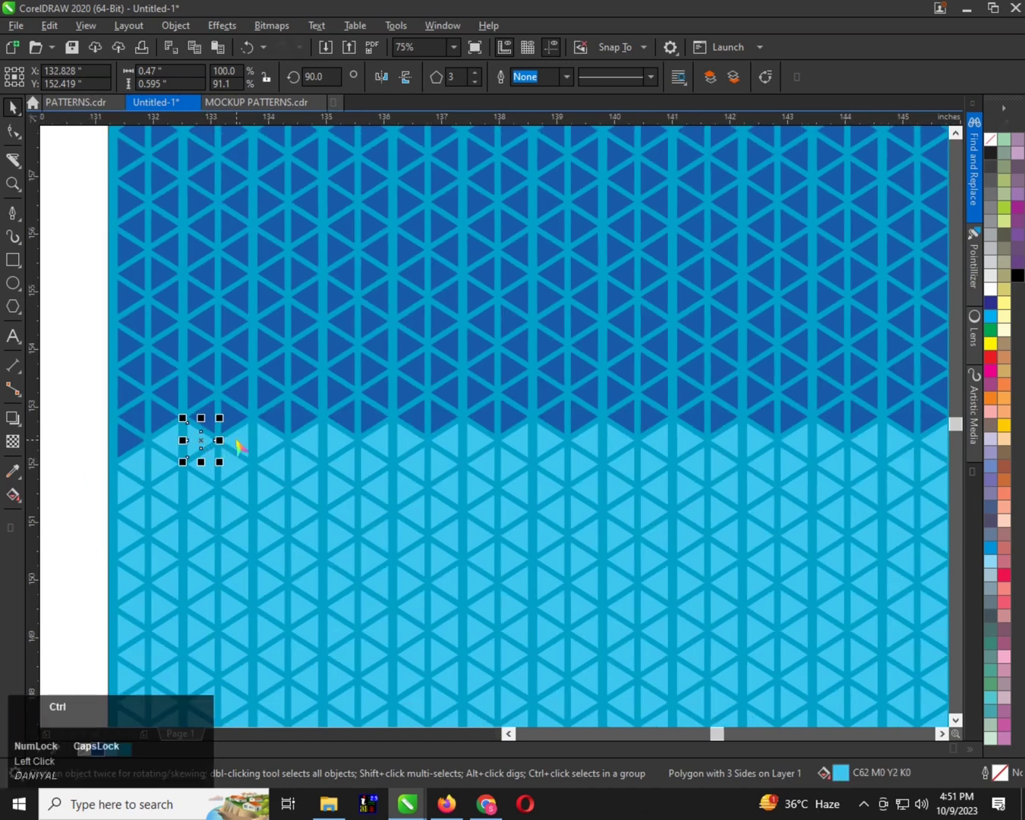
pyautogui.hotkey('ctrl', 'r')
pyautogui.keyDown('ctrl'); pyautogui.click(270, 441); pyautogui.keyUp('ctrl')
pyautogui.hotkey('ctrl', 'r')
pyautogui.keyDown('ctrl'); pyautogui.click(342, 440); pyautogui.keyUp('ctrl')
pyautogui.hotkey('ctrl', 'r')
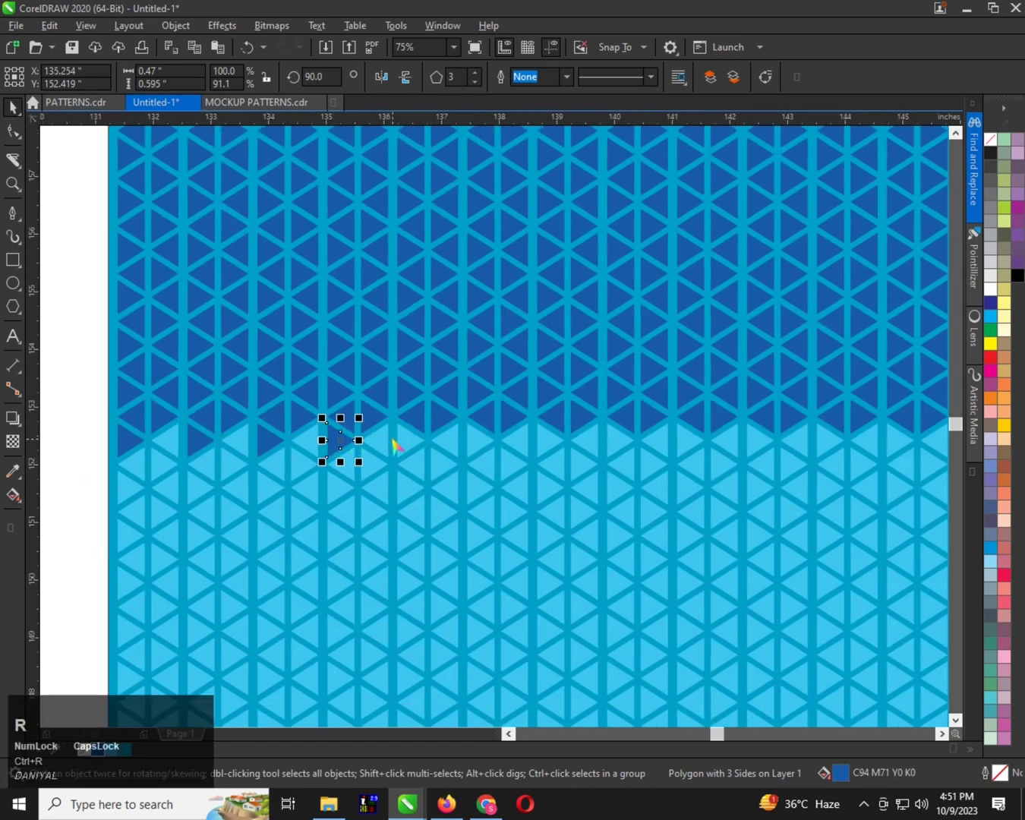
# Repeat the dark blue fill on the top row's right-pointing light blue triangles between about 136 and 139 inches on the ruler
pyautogui.keyDown('ctrl'); pyautogui.click(411, 447); pyautogui.keyUp('ctrl')
pyautogui.hotkey('ctrl', 'r')
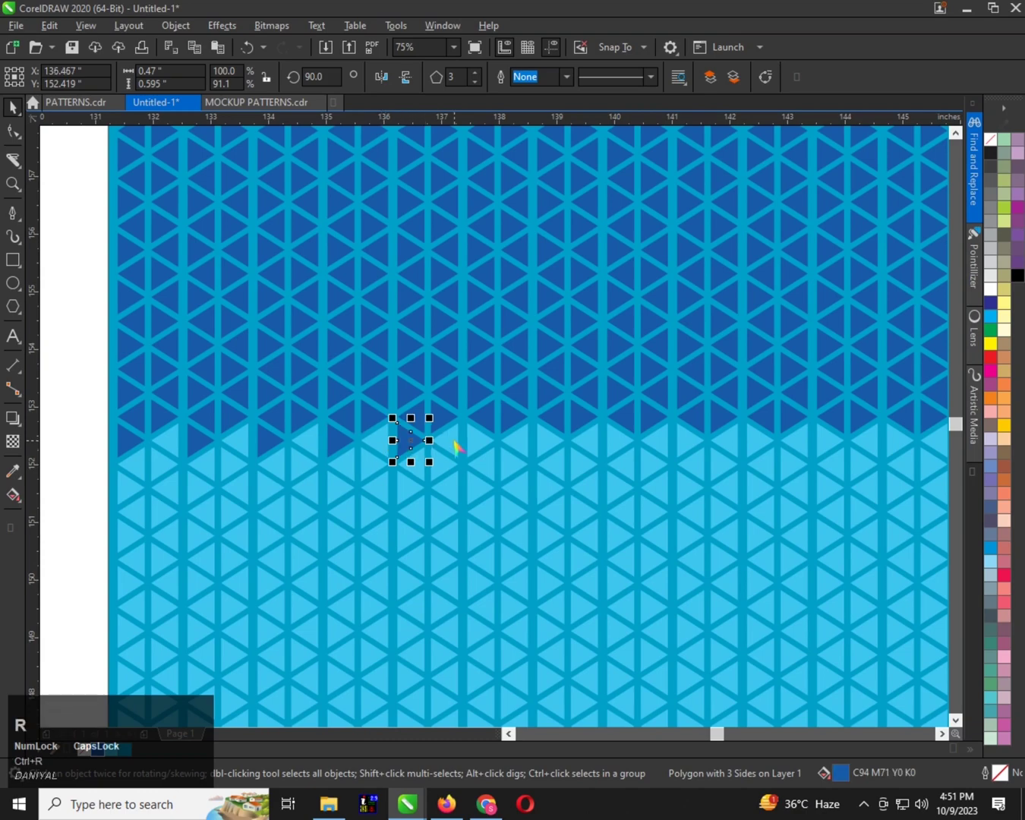
pyautogui.keyDown('ctrl'); pyautogui.click(475, 446); pyautogui.keyUp('ctrl')
pyautogui.hotkey('ctrl', 'r')
pyautogui.click(541, 442)
pyautogui.hotkey('ctrl', 'r')
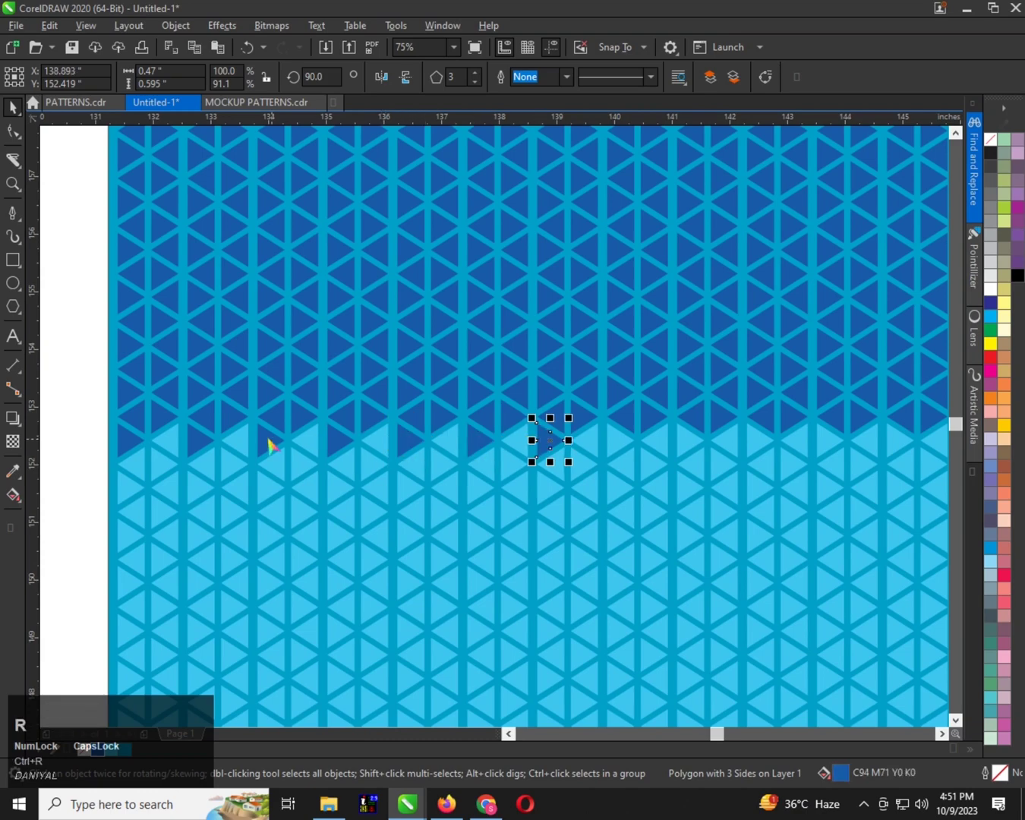
# Repeat the dark blue fill on the top row's right-pointing light blue triangles between about 140 and 144 inches on the ruler
pyautogui.scroll(-1, 269, 442)
pyautogui.scroll(1, 457, 442)
pyautogui.click(425, 454)
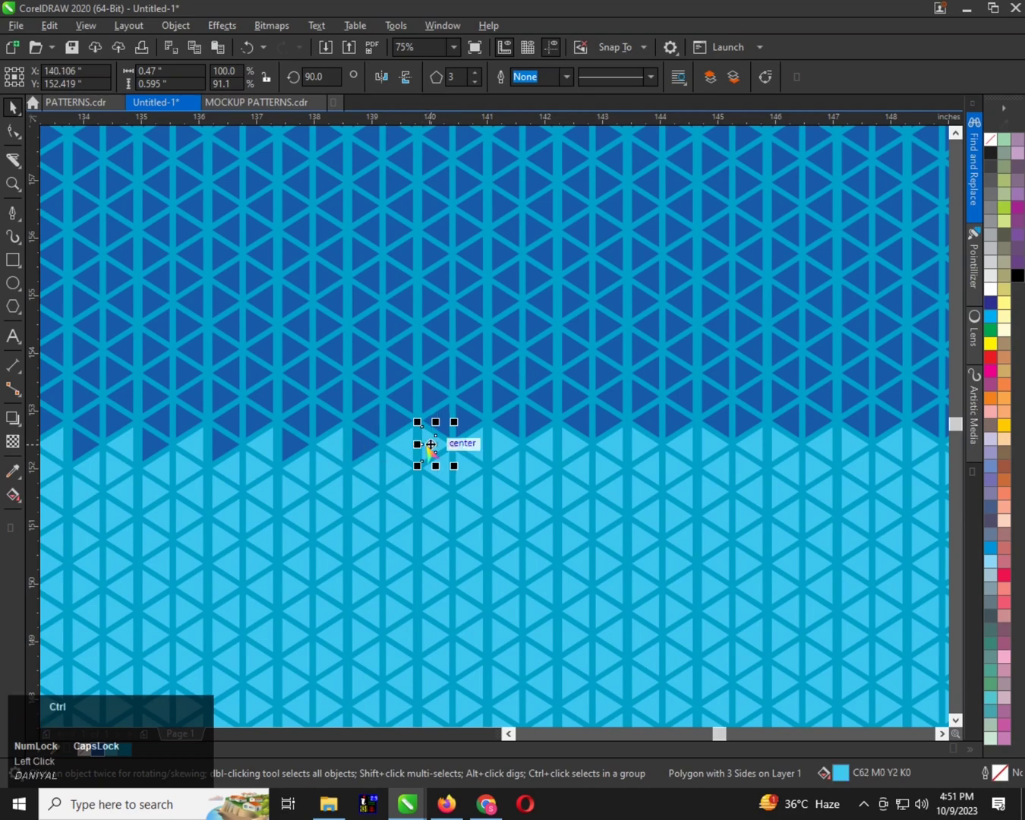
pyautogui.hotkey('ctrl', 'r')
pyautogui.scroll(-1, 403, 445)
pyautogui.scroll(1, 384, 458)
pyautogui.click(343, 455)
pyautogui.hotkey('ctrl', 'r')
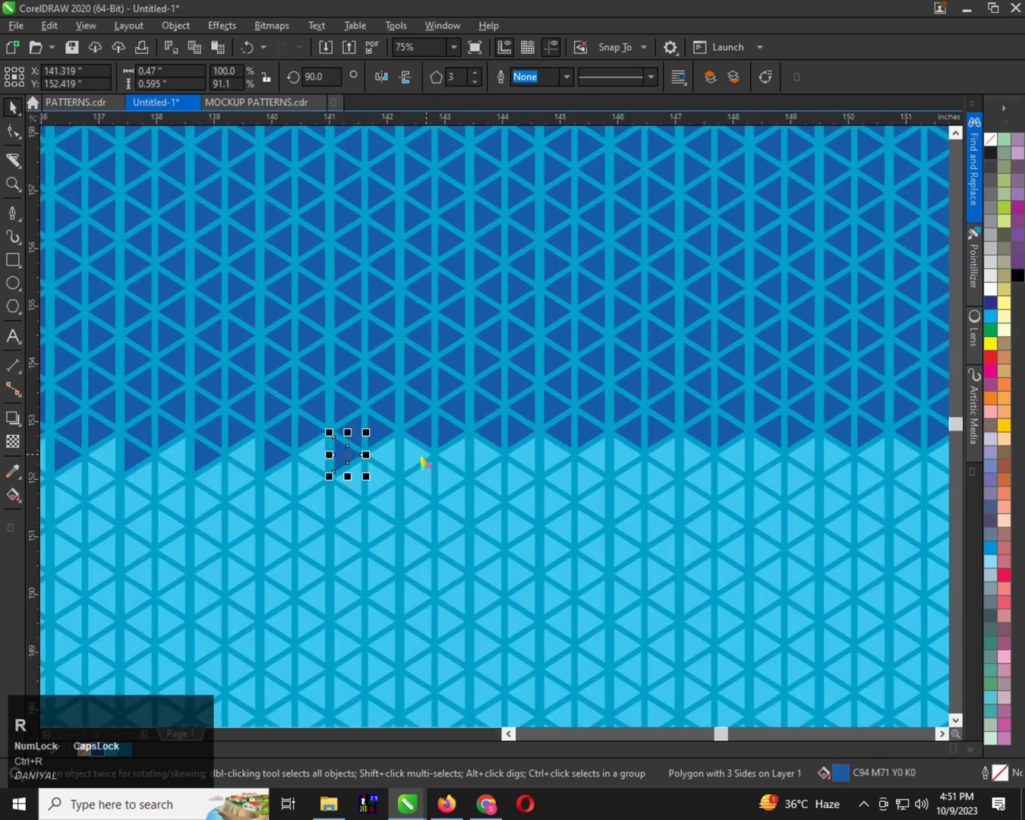
pyautogui.keyDown('ctrl'); pyautogui.click(420, 456); pyautogui.keyUp('ctrl')
pyautogui.hotkey('ctrl', 'r')
pyautogui.keyDown('ctrl'); pyautogui.click(488, 457); pyautogui.keyUp('ctrl')
pyautogui.hotkey('ctrl', 'r')
# Repeat the dark blue fill on the top row's right-pointing light blue triangles between about 144.5 and 149 inches on the ruler
pyautogui.scroll(-1, 344, 460)
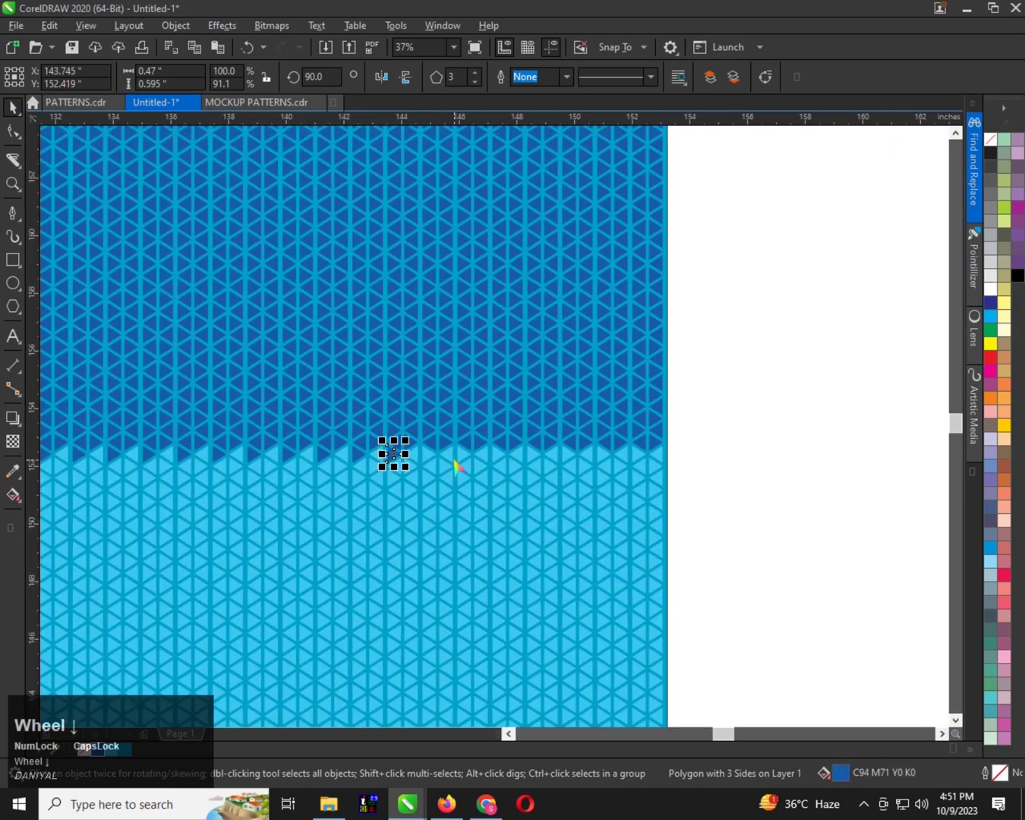
pyautogui.scroll(1, 458, 467)
pyautogui.click(406, 451)
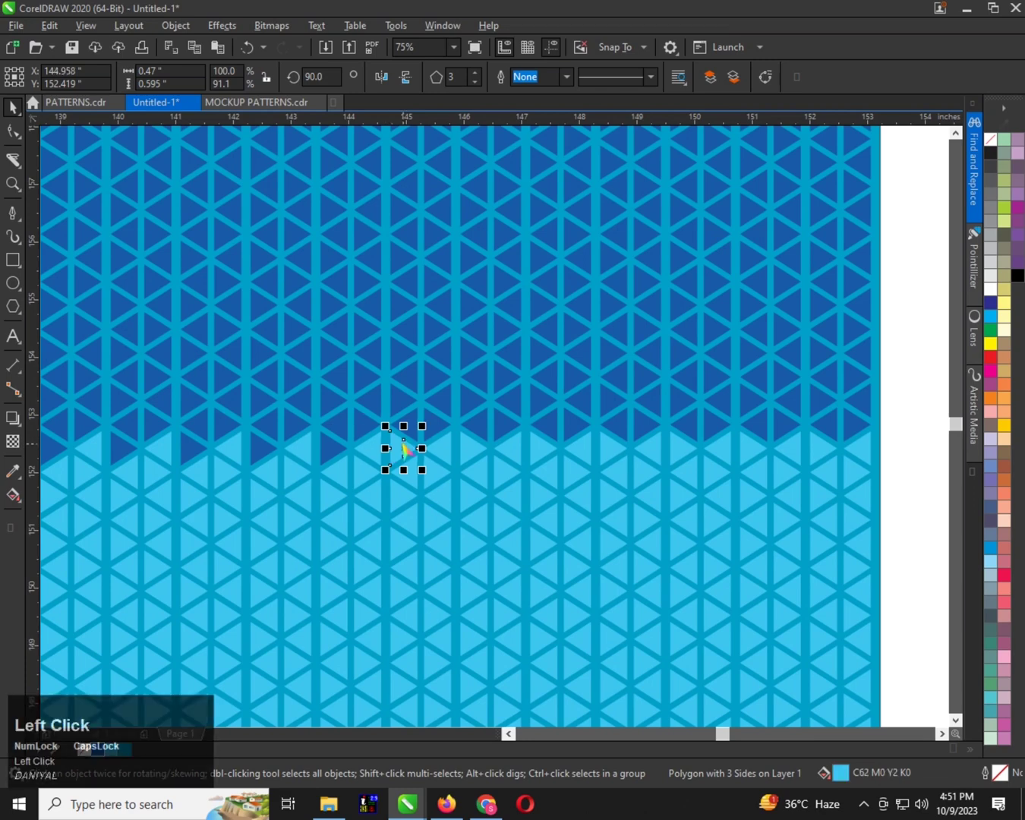
pyautogui.hotkey('ctrl', 'r')
pyautogui.keyDown('ctrl'); pyautogui.click(469, 455); pyautogui.keyUp('ctrl')
pyautogui.hotkey('ctrl', 'r')
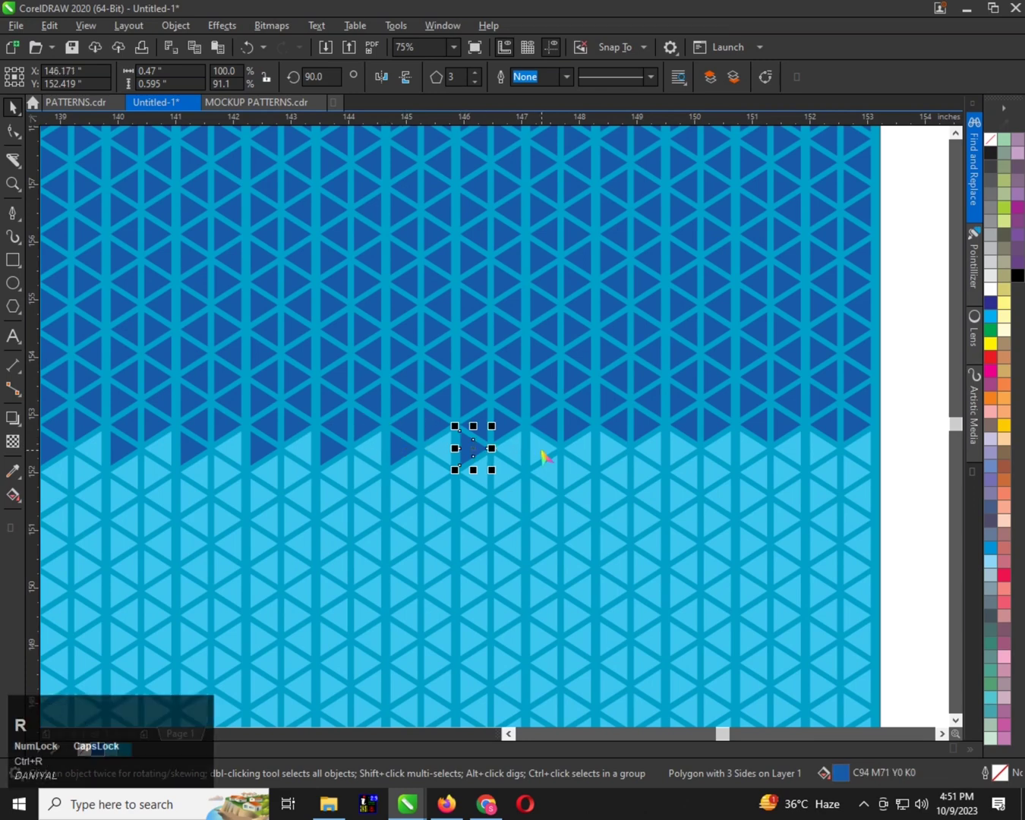
pyautogui.keyDown('ctrl'); pyautogui.click(541, 453); pyautogui.keyUp('ctrl')
pyautogui.hotkey('ctrl', 'r')
pyautogui.click(616, 453)
pyautogui.hotkey('ctrl', 'r')
# Repeat the dark blue fill on the top row's remaining right-pointing light blue triangles, from about 149.5 inches to the pattern's right edge
pyautogui.click(681, 449)
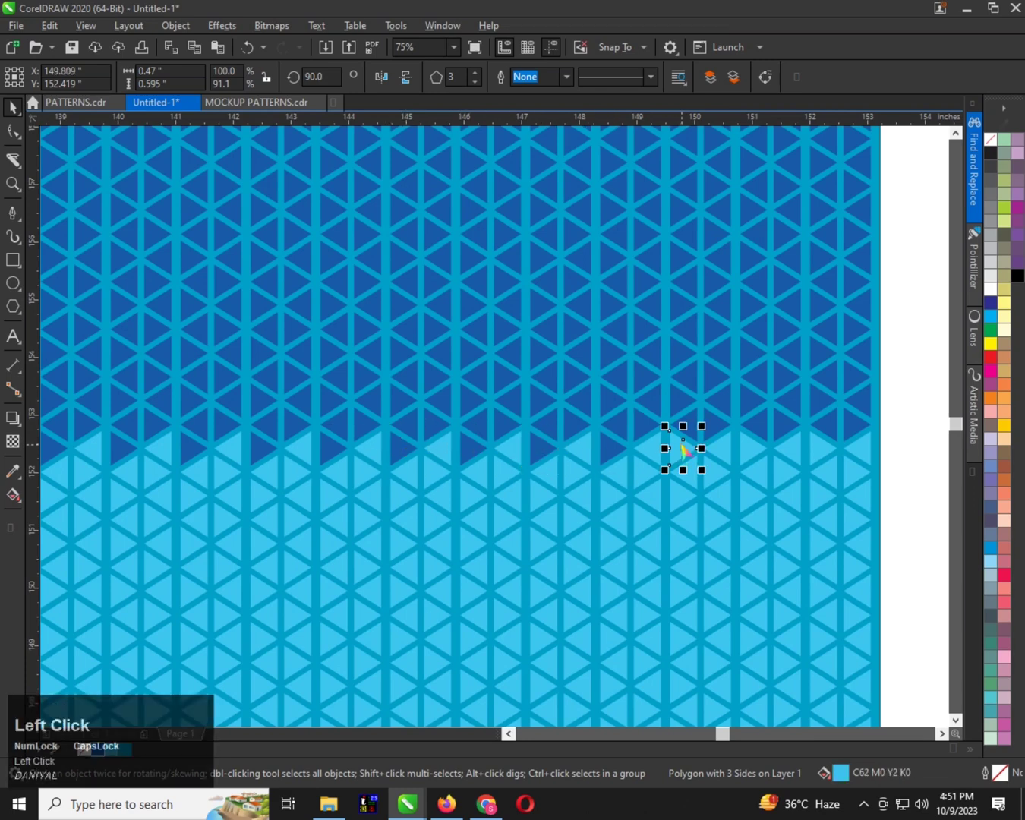
pyautogui.hotkey('ctrl', 'r')
pyautogui.click(752, 451)
pyautogui.hotkey('ctrl', 'r')
pyautogui.click(824, 450)
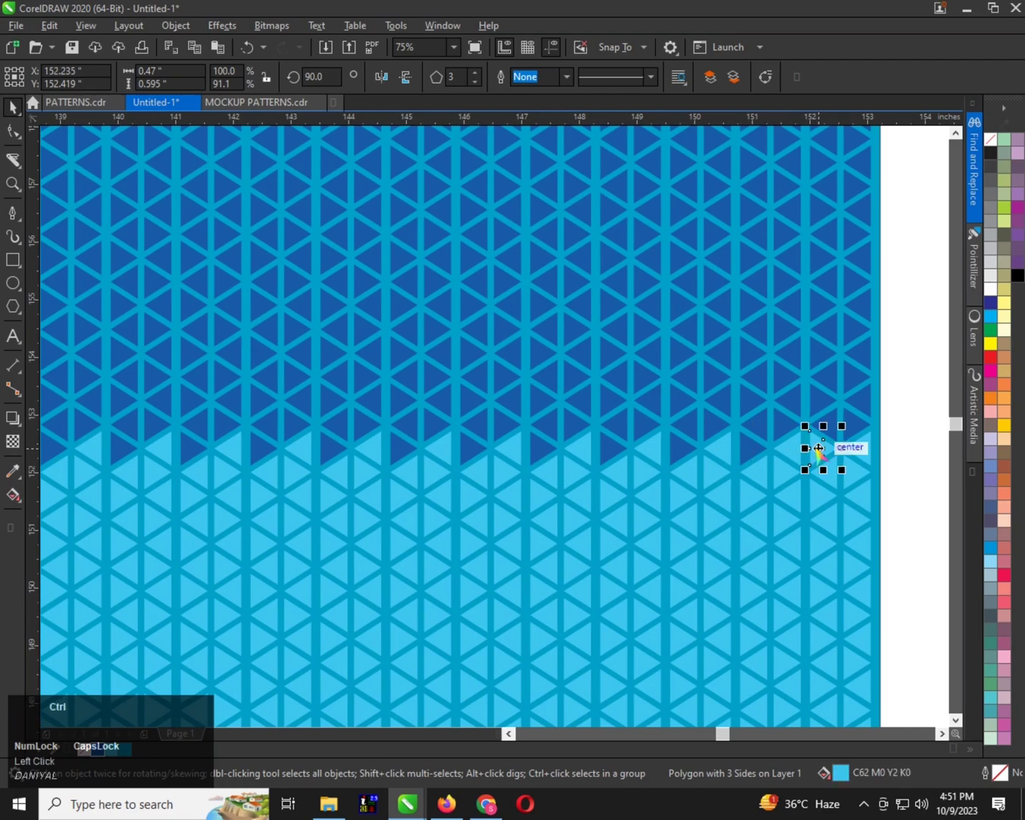
pyautogui.hotkey('ctrl', 'r')
pyautogui.scroll(-1, 475, 438)
pyautogui.scroll(-1, 371, 392)
pyautogui.scroll(3, 308, 416)
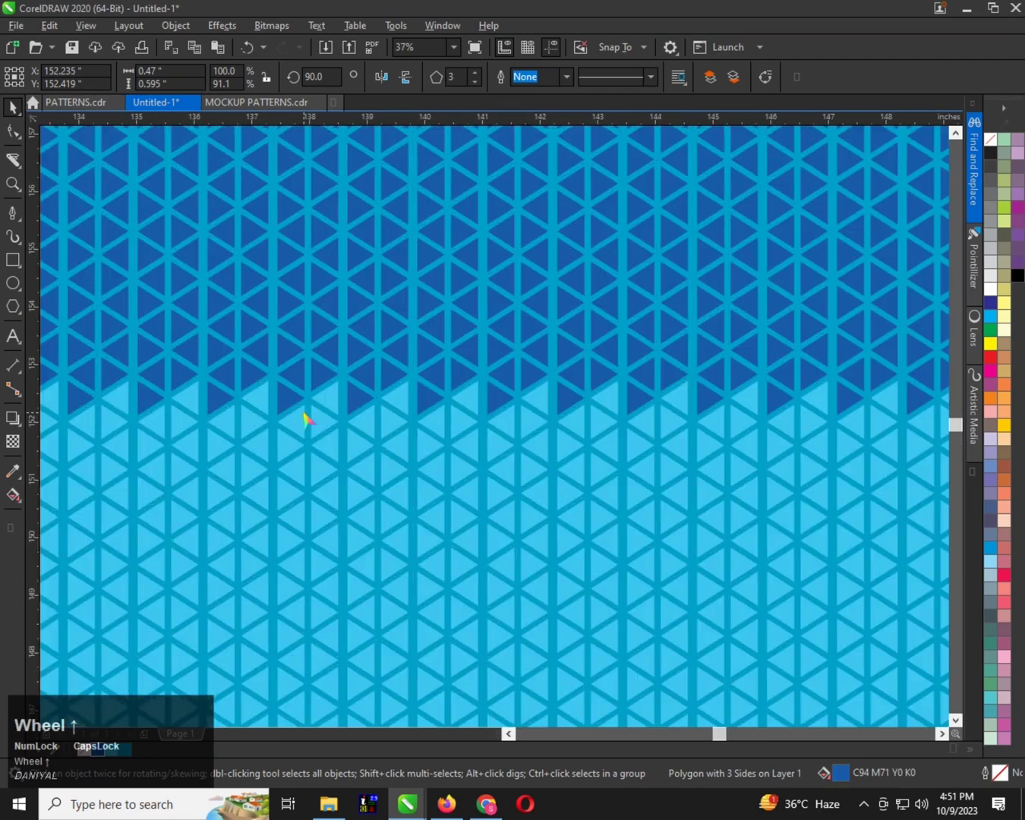
# PowerClip all the blue triangles inside the 22 by 30 inch rectangle
pyautogui.scroll(-3, 388, 353)
pyautogui.moveTo(232, 141); pyautogui.dragTo(561, 602)
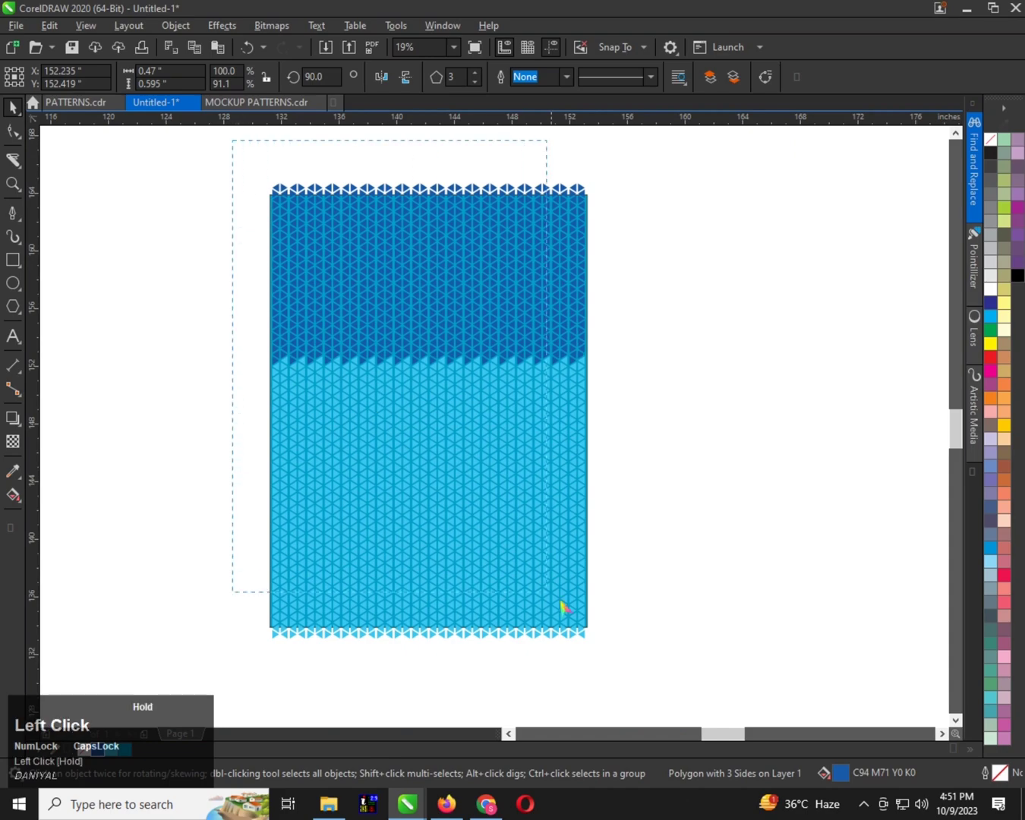
pyautogui.moveTo(625, 665); pyautogui.dragTo(627, 666)
pyautogui.scroll(5, 271, 198)
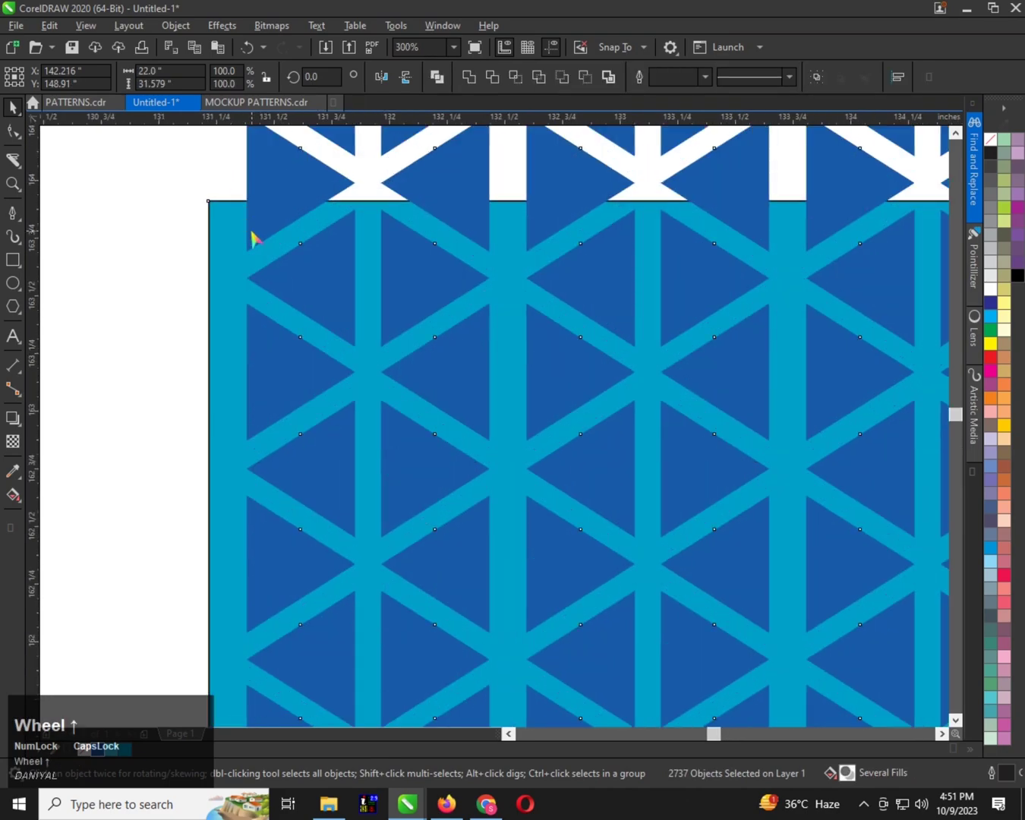
pyautogui.keyDown('shift'); pyautogui.click(218, 240); pyautogui.keyUp('shift')
pyautogui.rightClick(287, 188)
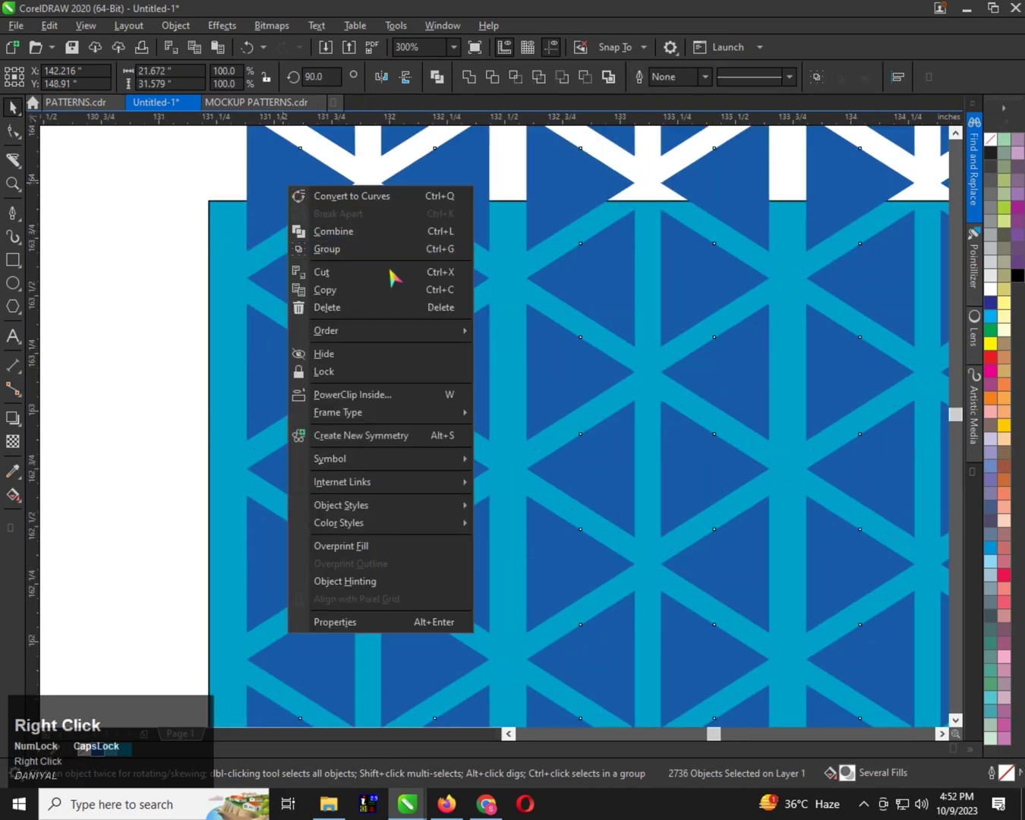
pyautogui.click(346, 387)
pyautogui.click(227, 237)
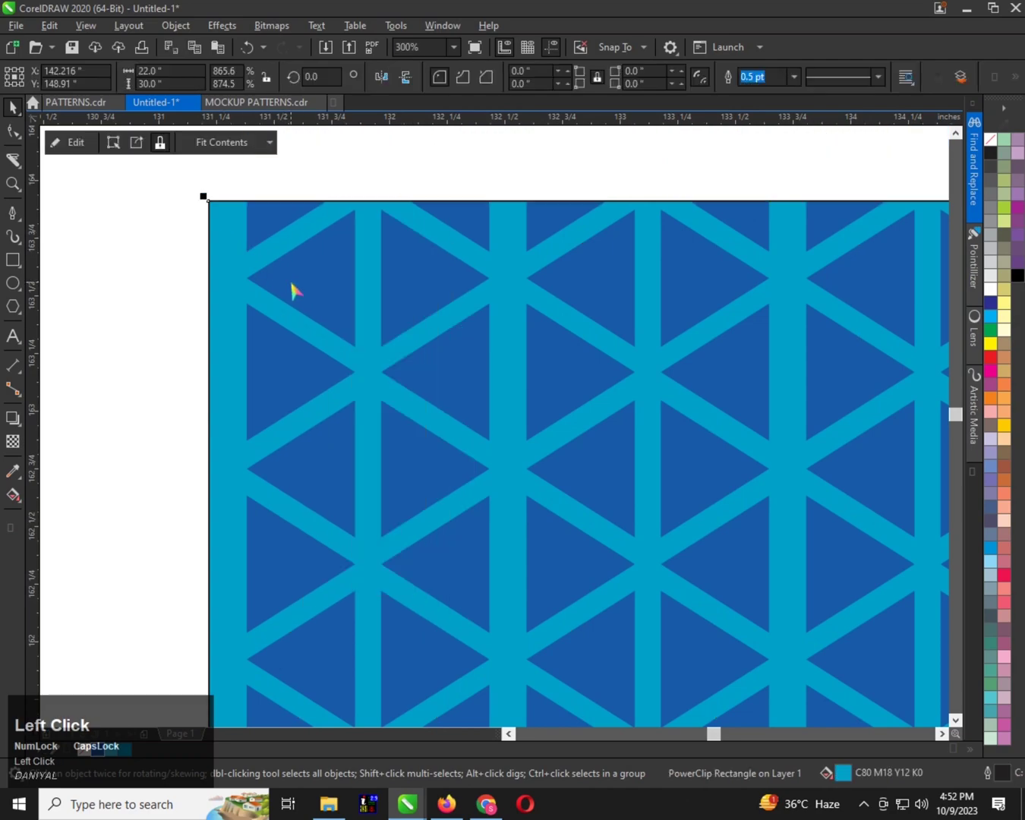
pyautogui.scroll(-6, 293, 288)
pyautogui.scroll(1, 436, 383)
pyautogui.moveTo(389, 346); pyautogui.dragTo(406, 350)
pyautogui.hotkey('ctrl', 'z')
pyautogui.scroll(1, 257, 243)
pyautogui.scroll(-1, 373, 292)
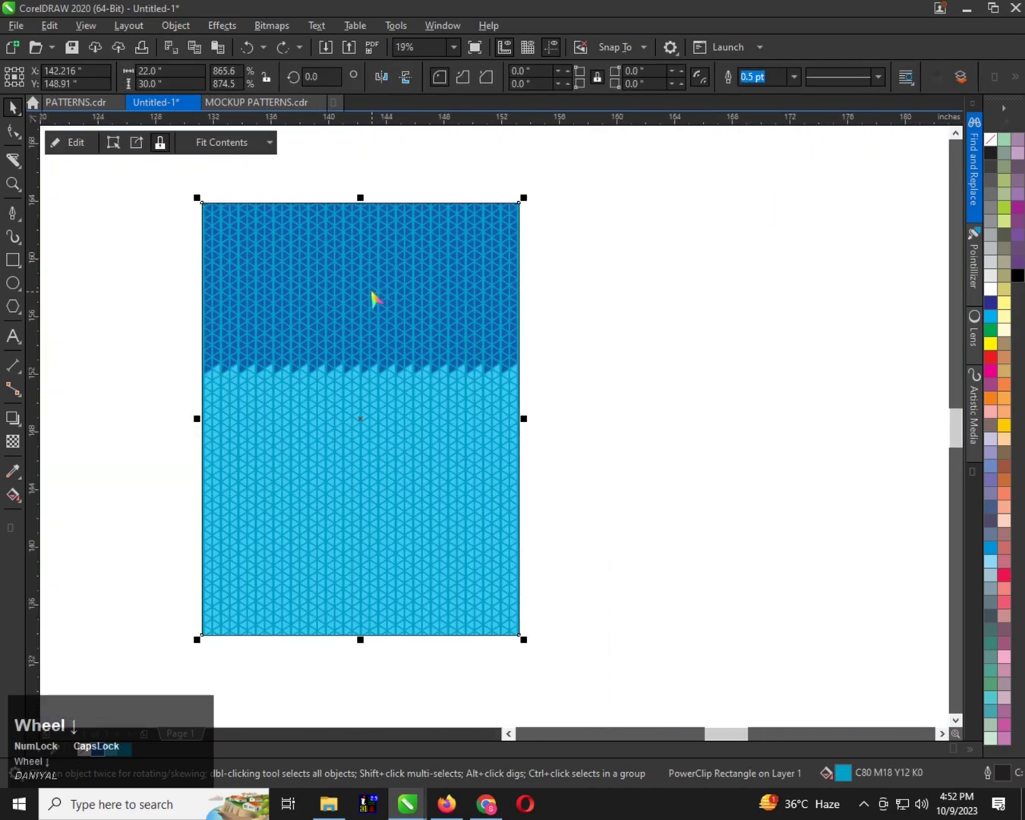
pyautogui.scroll(1, 666, 290)
pyautogui.scroll(-1, 478, 314)
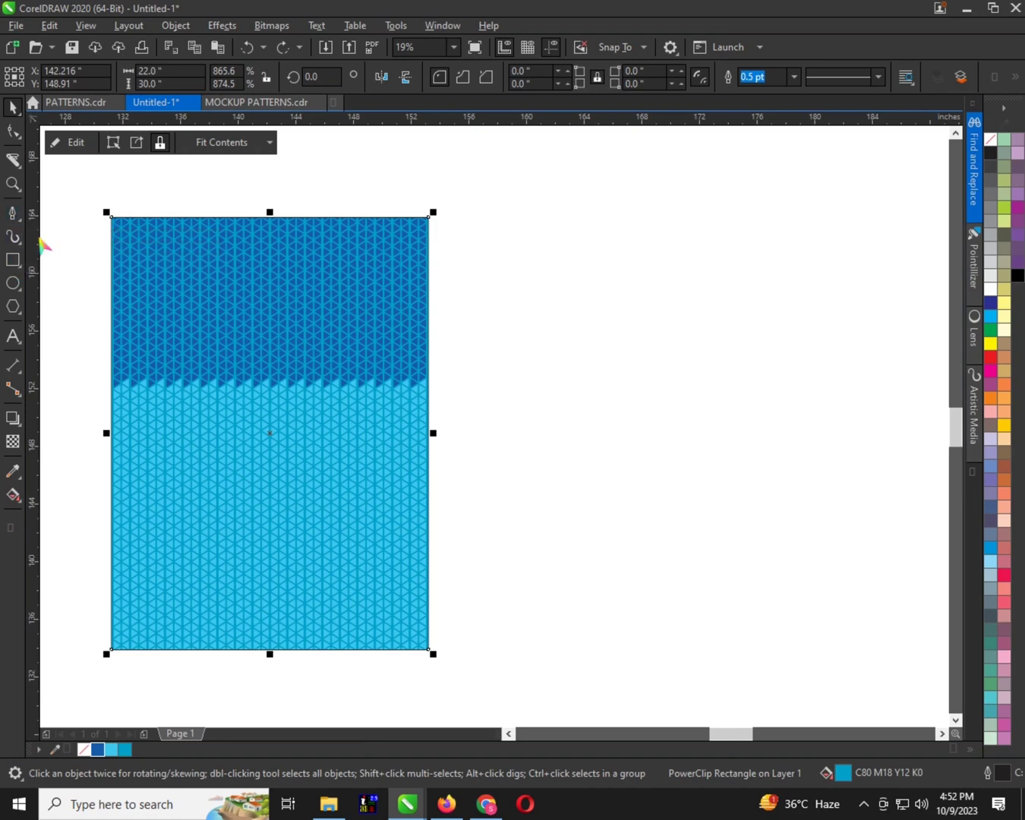
# Place a vertical guideline at about 159.6 inches and pen a slanted segment from it, about 1.125 by 0.625 inches
pyautogui.moveTo(39, 242); pyautogui.dragTo(542, 289)
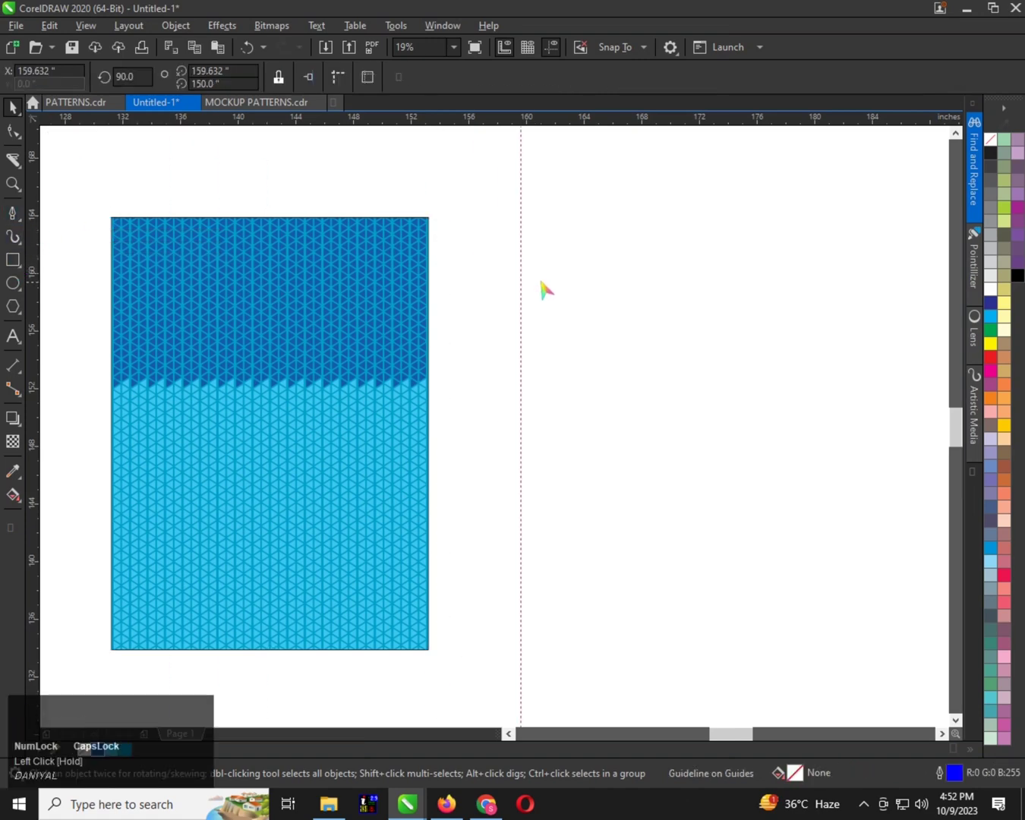
pyautogui.scroll(1, 536, 293)
pyautogui.click(13, 212)
pyautogui.scroll(1, 532, 363)
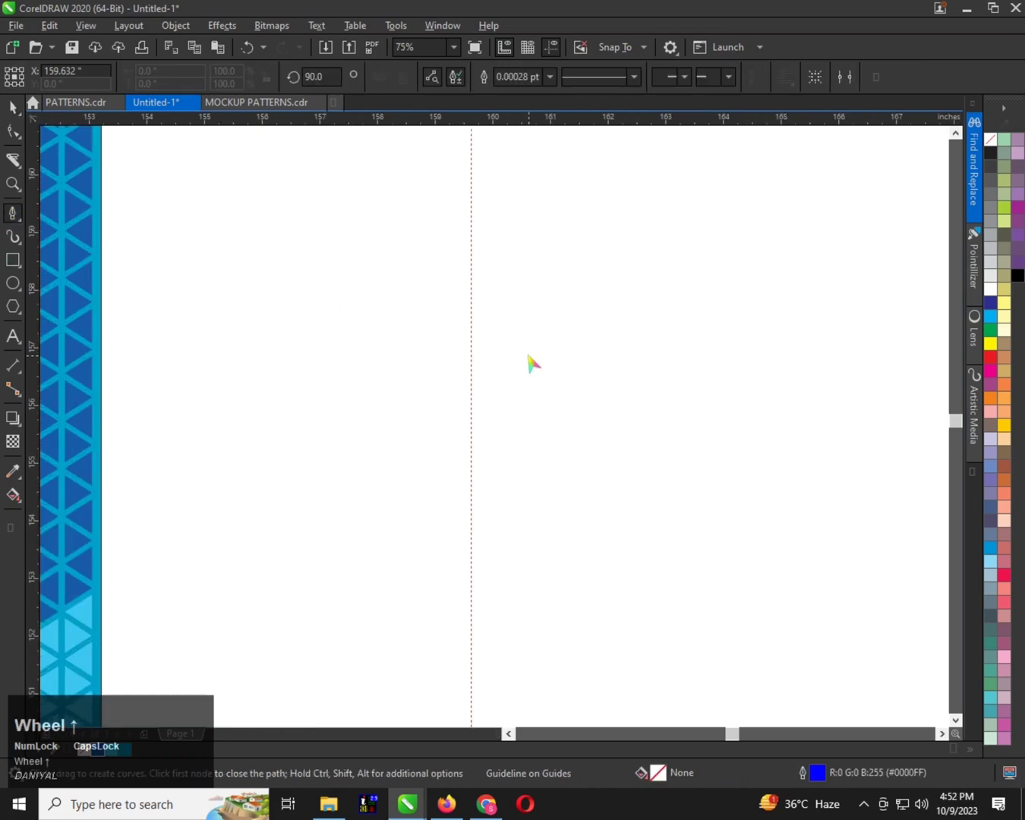
pyautogui.scroll(1, 473, 359)
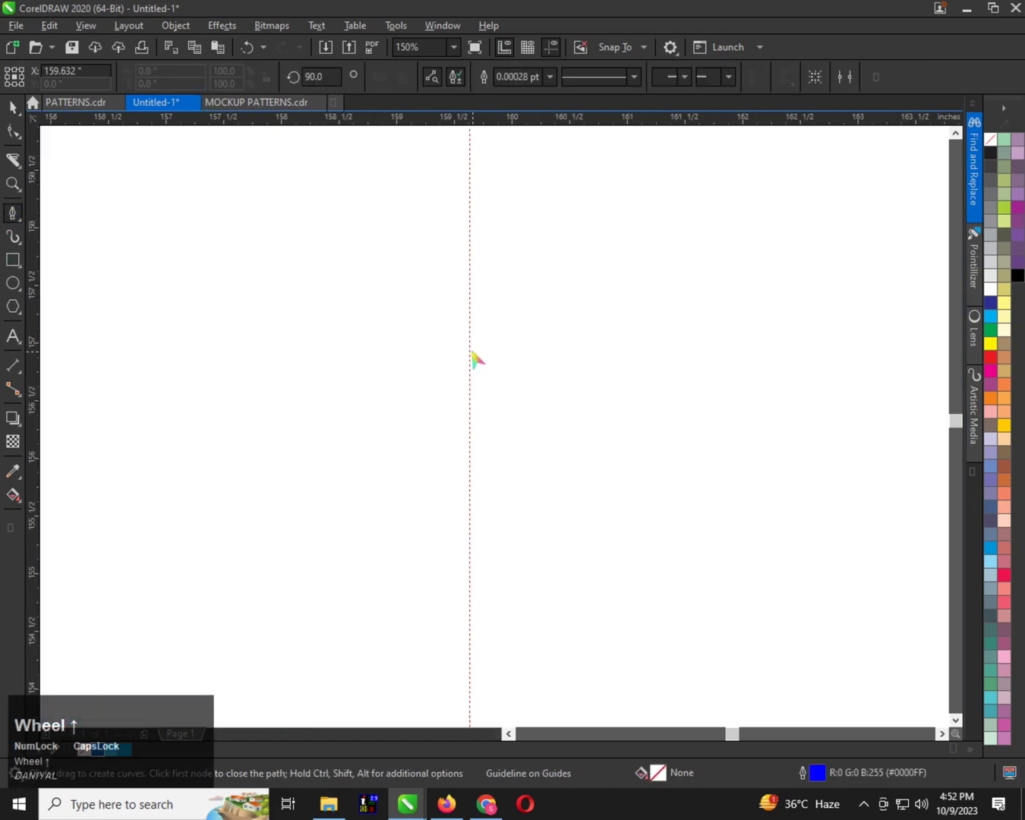
pyautogui.click(471, 351)
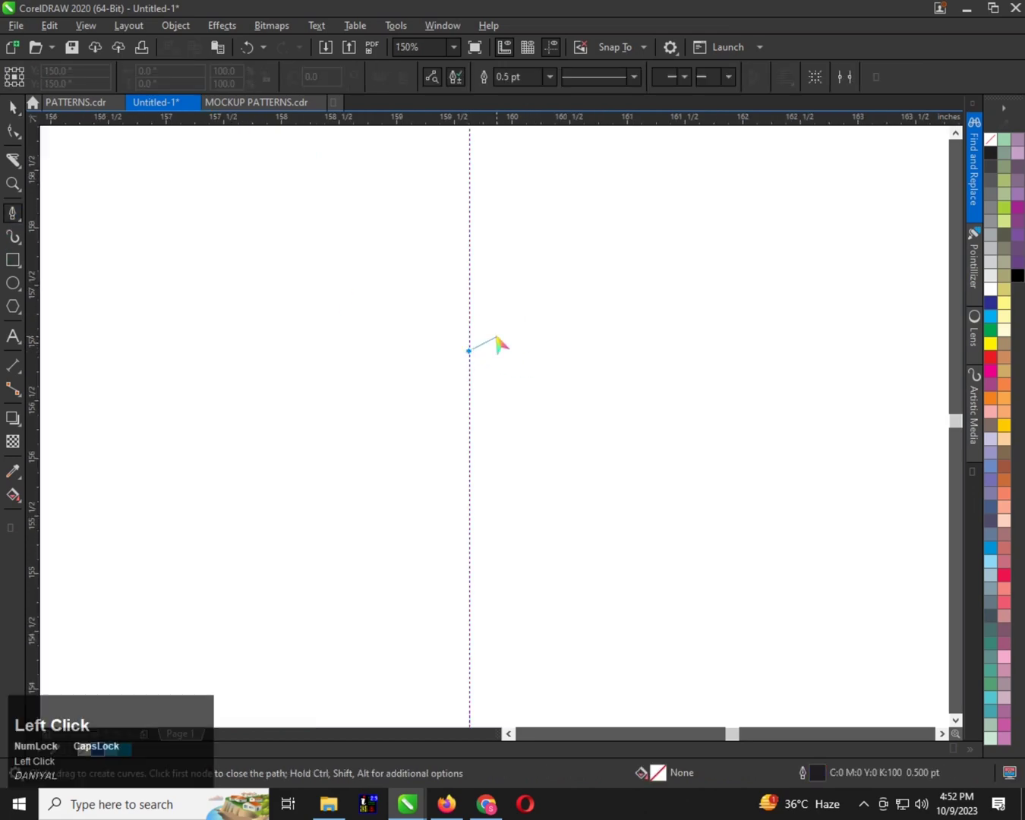
pyautogui.click(598, 280)
# Extend the pen path up to the guideline to finish a half spike about 7.5 inches tall
pyautogui.scroll(-2, 549, 382)
pyautogui.scroll(-1, 549, 381)
pyautogui.scroll(2, 492, 233)
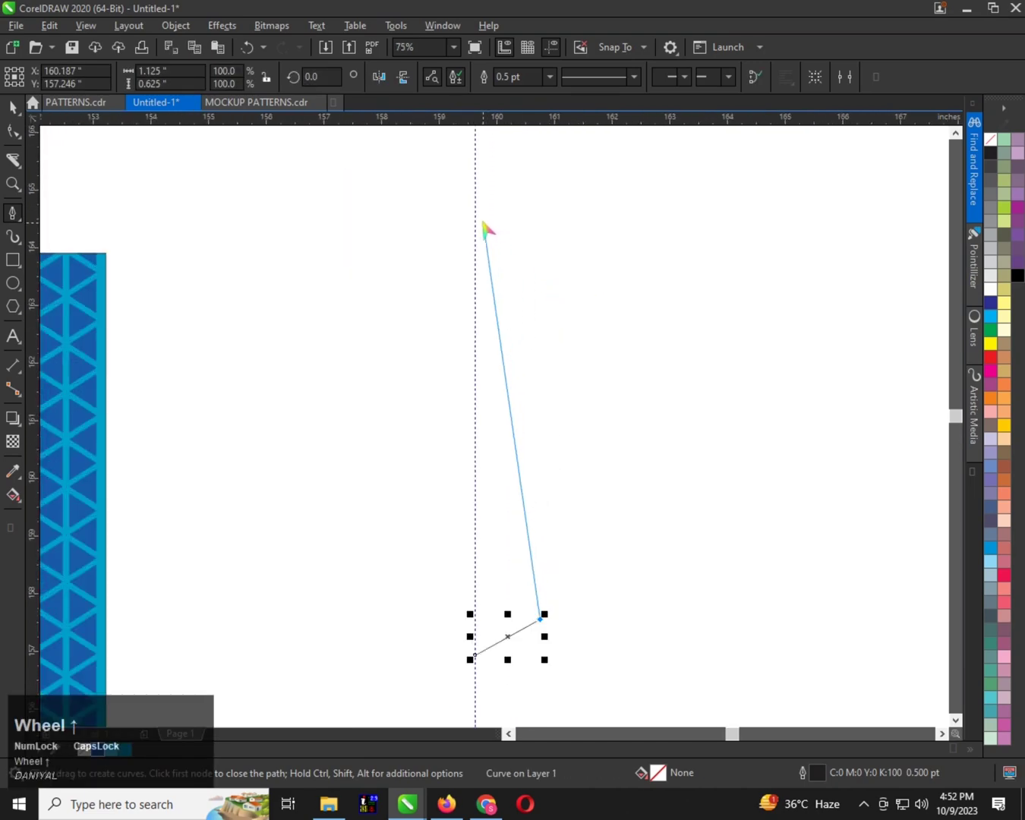
pyautogui.scroll(1, 481, 223)
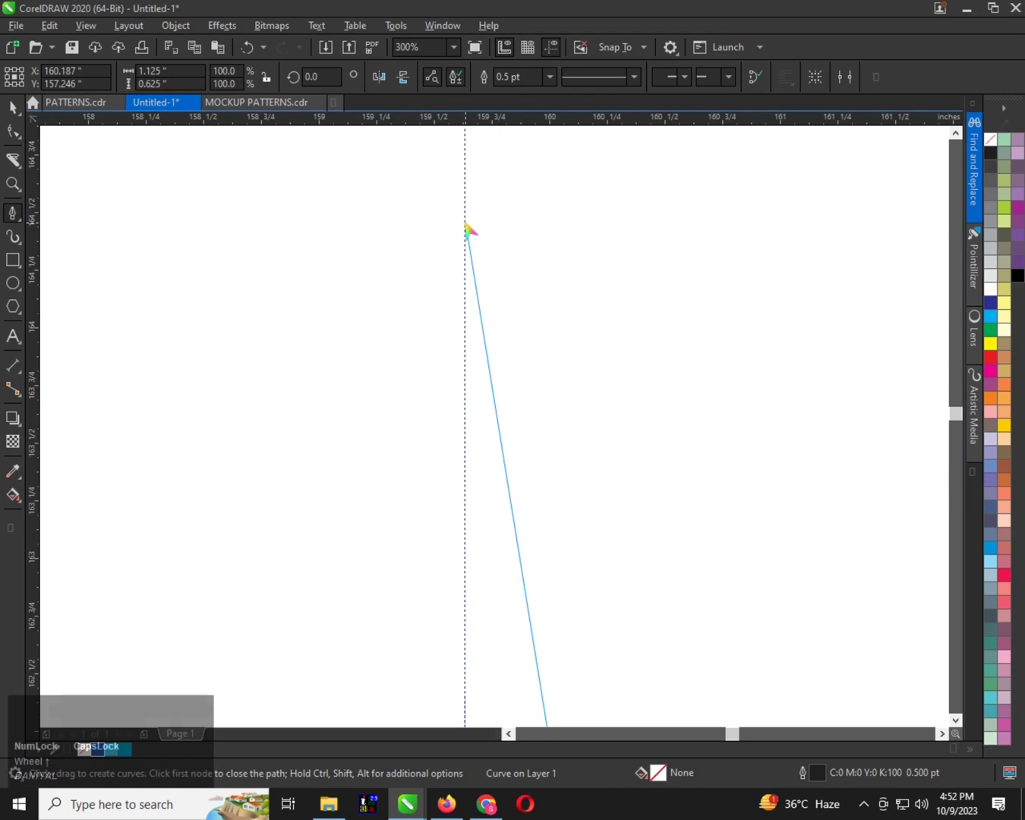
pyautogui.click(465, 225)
pyautogui.scroll(-3, 425, 268)
pyautogui.press('space')
pyautogui.scroll(-2, 456, 318)
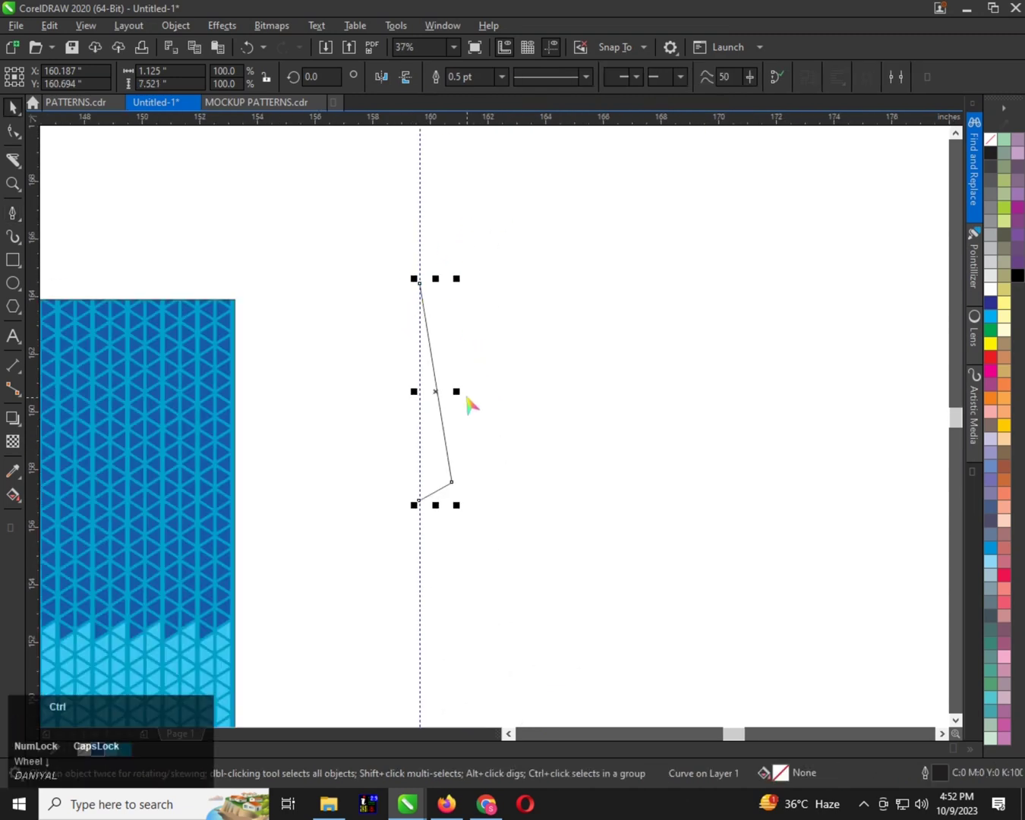
# Mirror a copy of the half spike horizontally to the other side of the guideline
pyautogui.moveTo(458, 393); pyautogui.dragTo(411, 399)
pyautogui.rightClick(411, 398)
pyautogui.scroll(1, 433, 403)
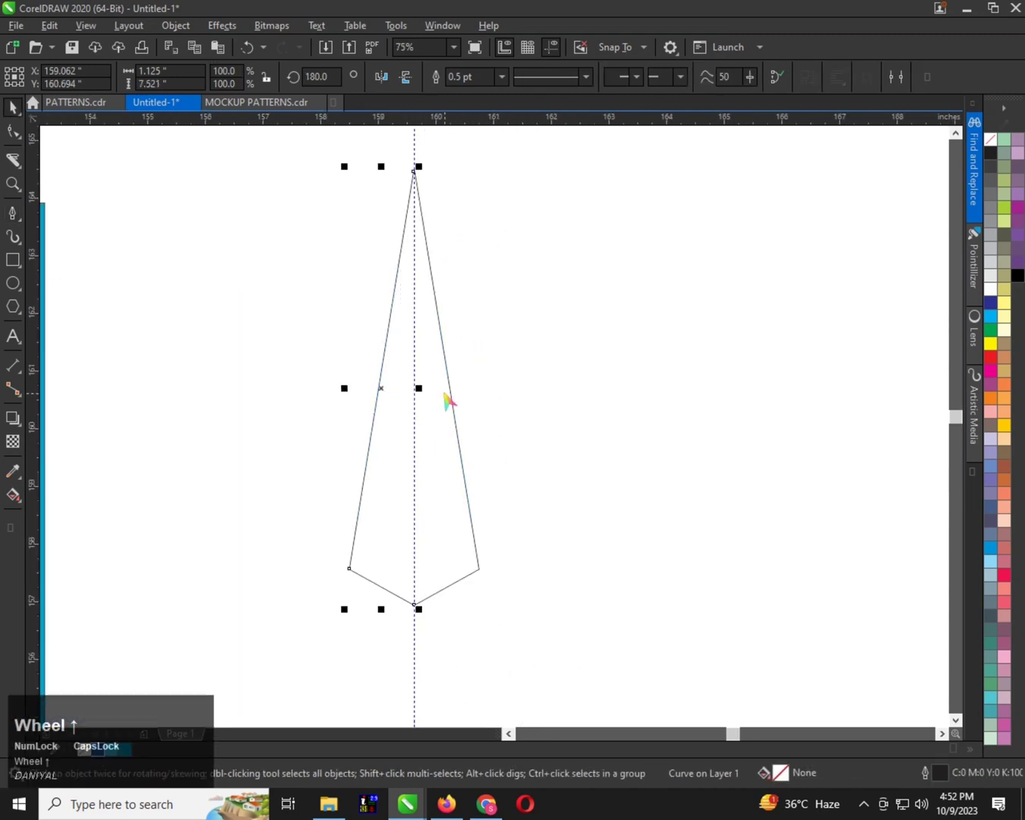
# Select both spike halves and combine them into one curve
pyautogui.click(450, 391)
pyautogui.keyDown('shift'); pyautogui.click(452, 390); pyautogui.keyUp('shift')
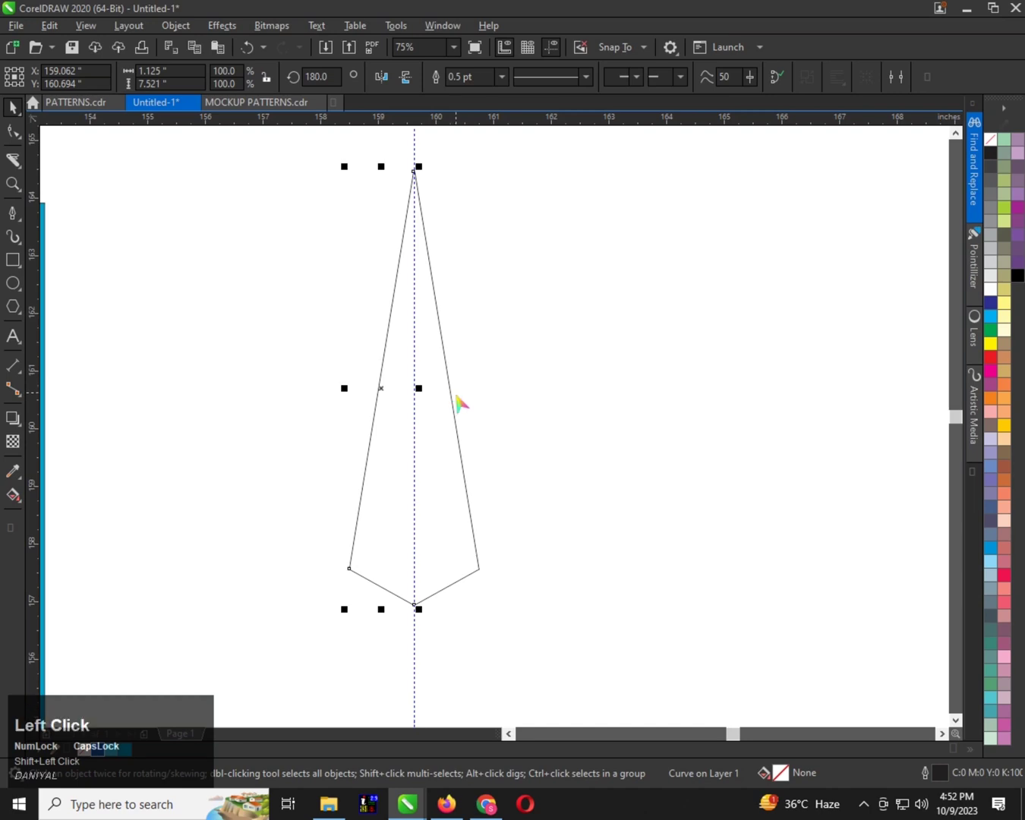
pyautogui.click(459, 402)
pyautogui.click(451, 393)
pyautogui.keyDown('shift'); pyautogui.click(377, 396); pyautogui.keyUp('shift')
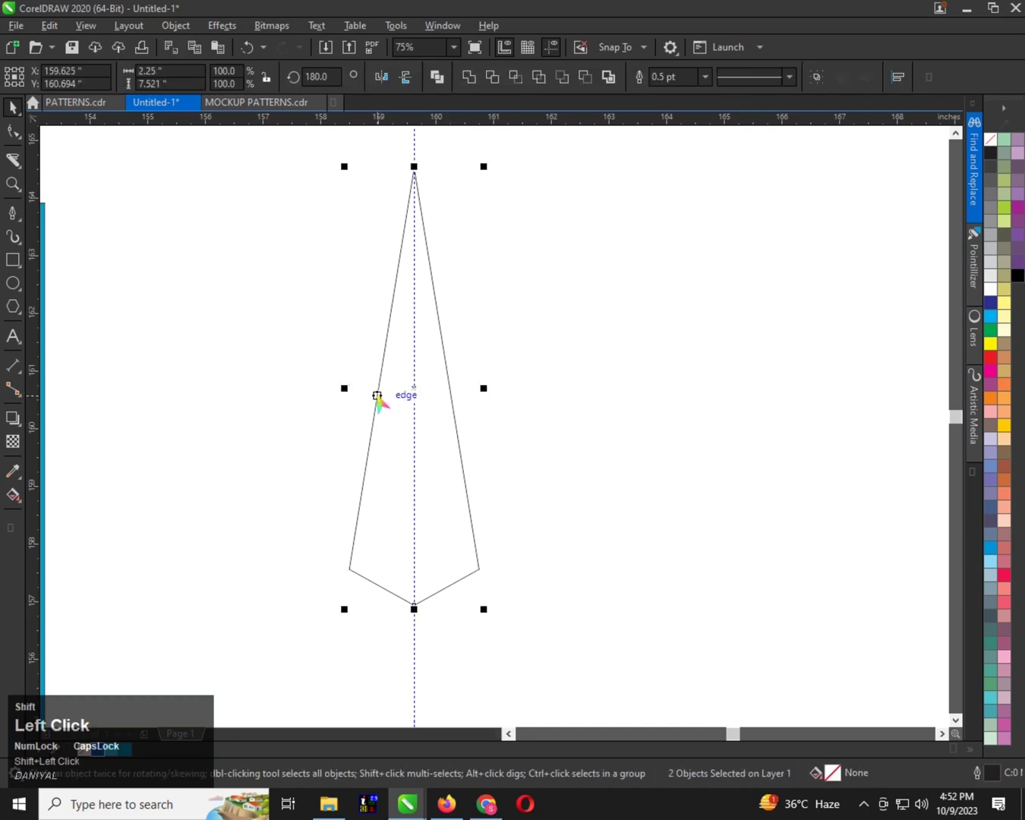
pyautogui.hotkey('ctrl', 'l')
# Join the paired end nodes at the spike's upper tip and lower point to close the outline
pyautogui.click(13, 131)
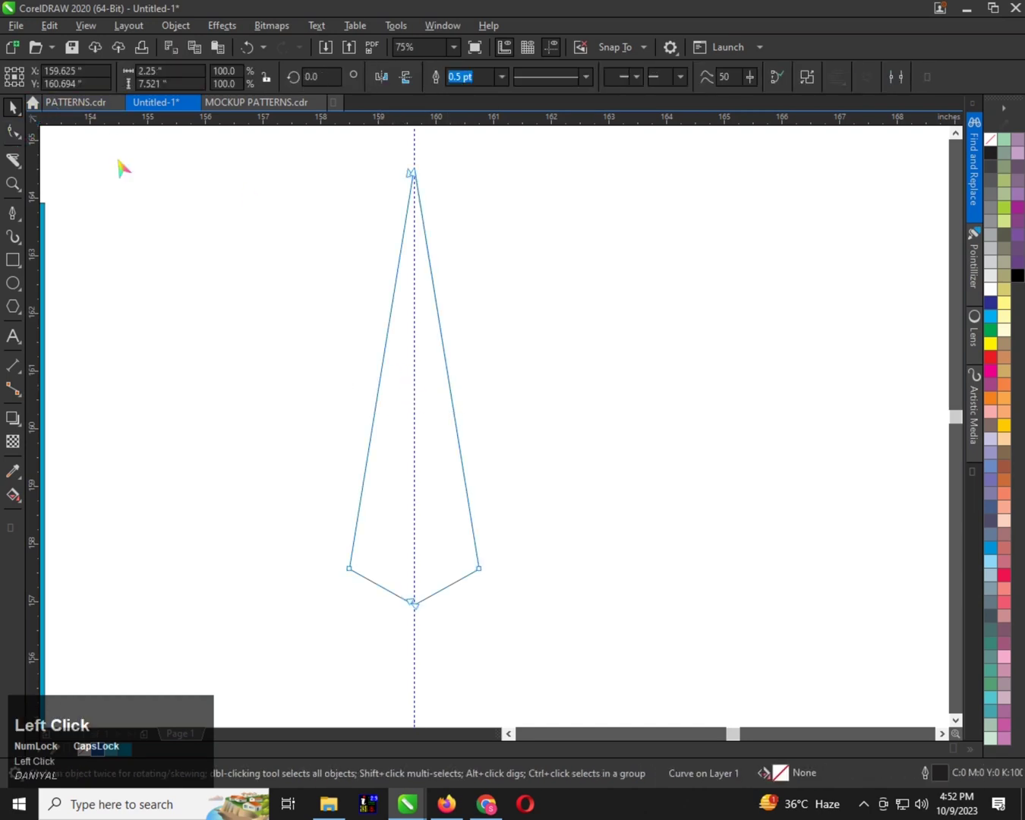
pyautogui.moveTo(506, 218); pyautogui.dragTo(372, 131)
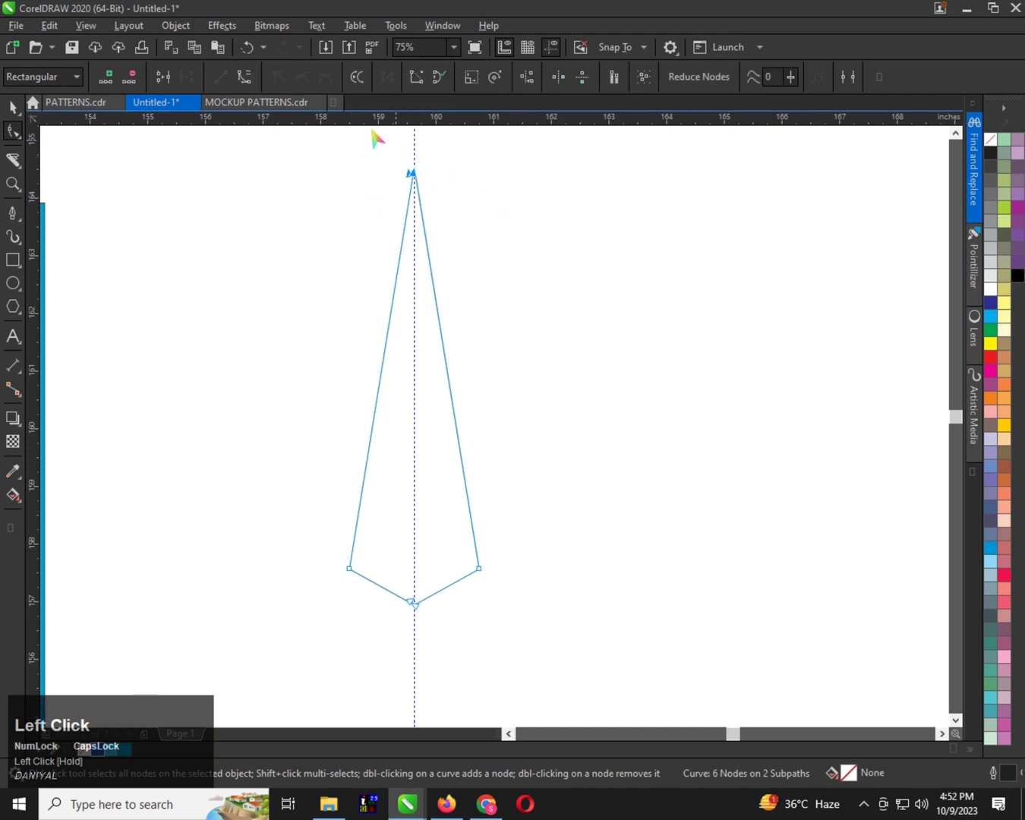
pyautogui.click(164, 79)
pyautogui.moveTo(407, 520); pyautogui.dragTo(453, 647)
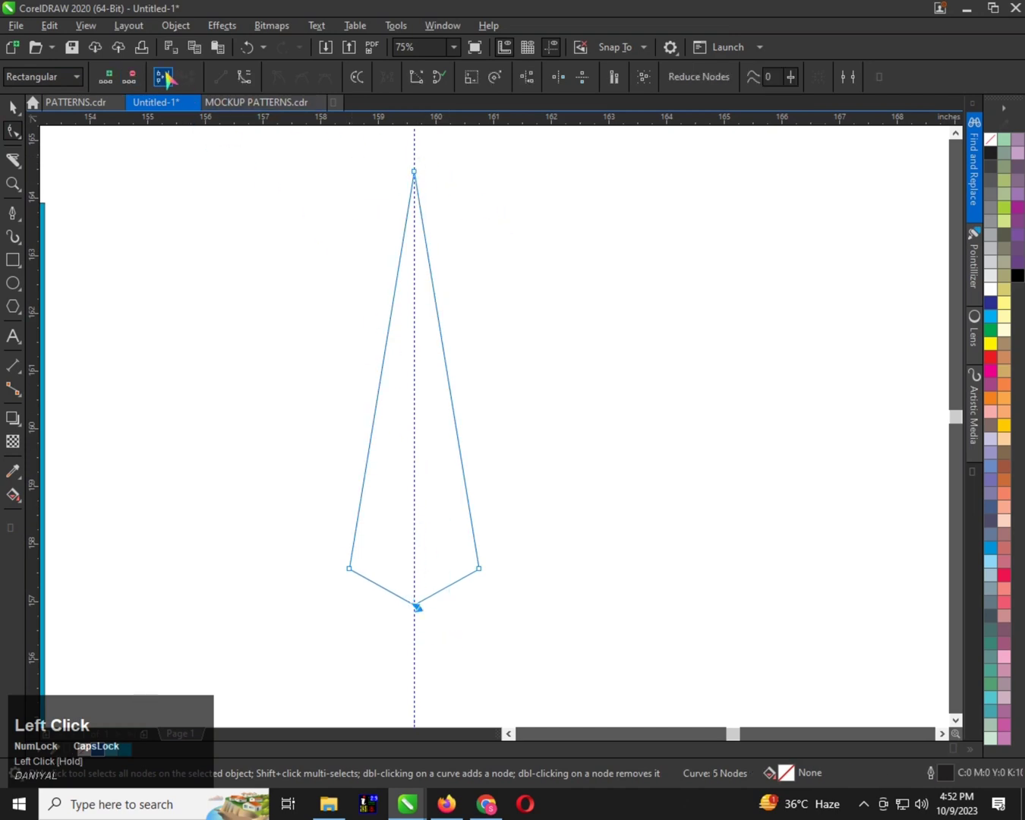
pyautogui.click(166, 78)
pyautogui.scroll(-2, 545, 335)
pyautogui.scroll(2, 494, 430)
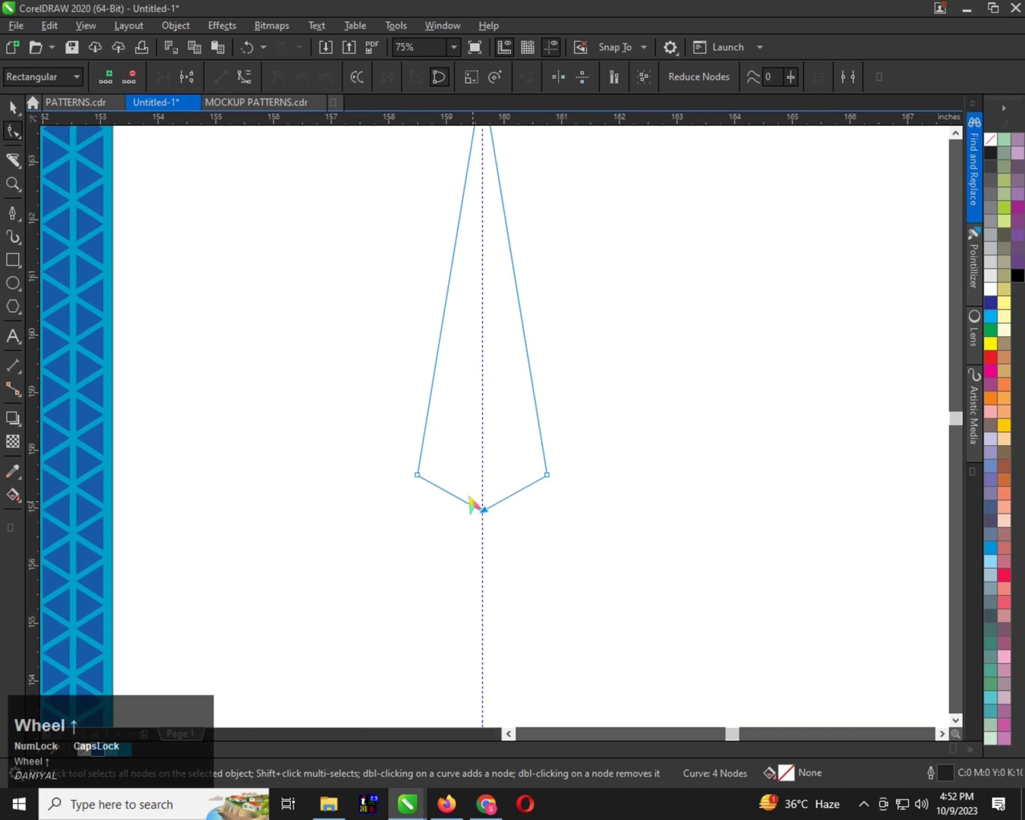
# Fill the closed spike white and move it just outside the pattern's right edge, at about 155.7 inches
pyautogui.click(471, 499)
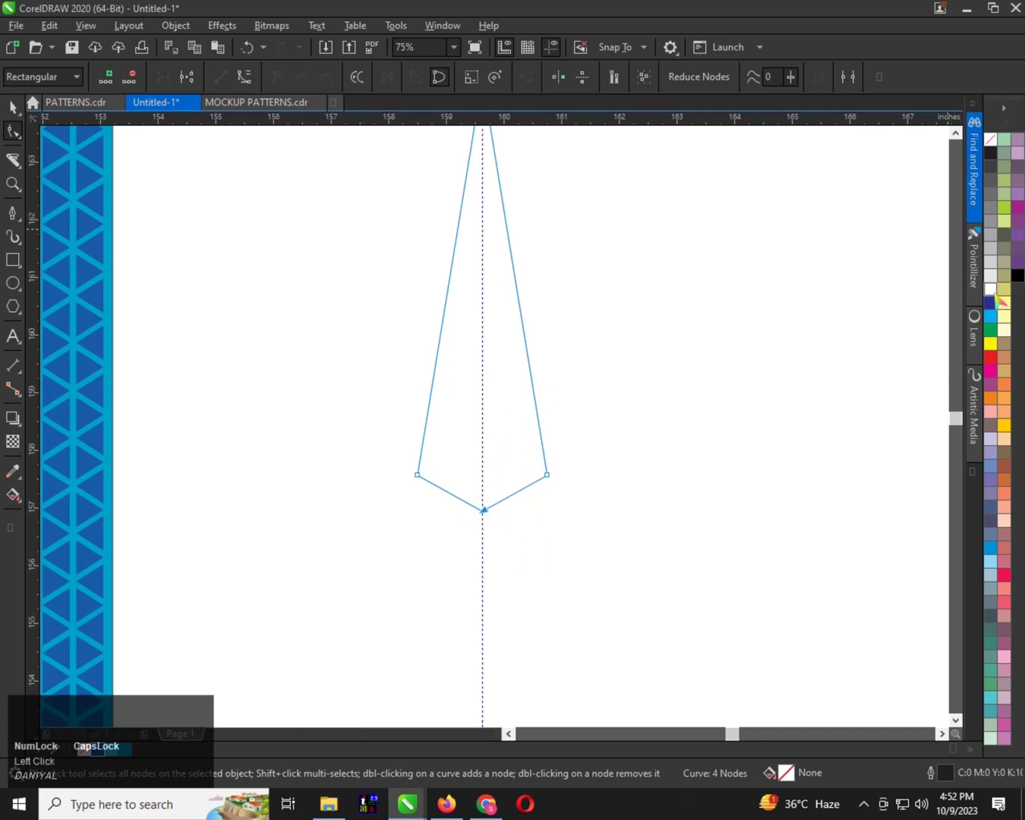
pyautogui.press('space')
pyautogui.scroll(-4, 520, 326)
pyautogui.moveTo(516, 331); pyautogui.dragTo(462, 359)
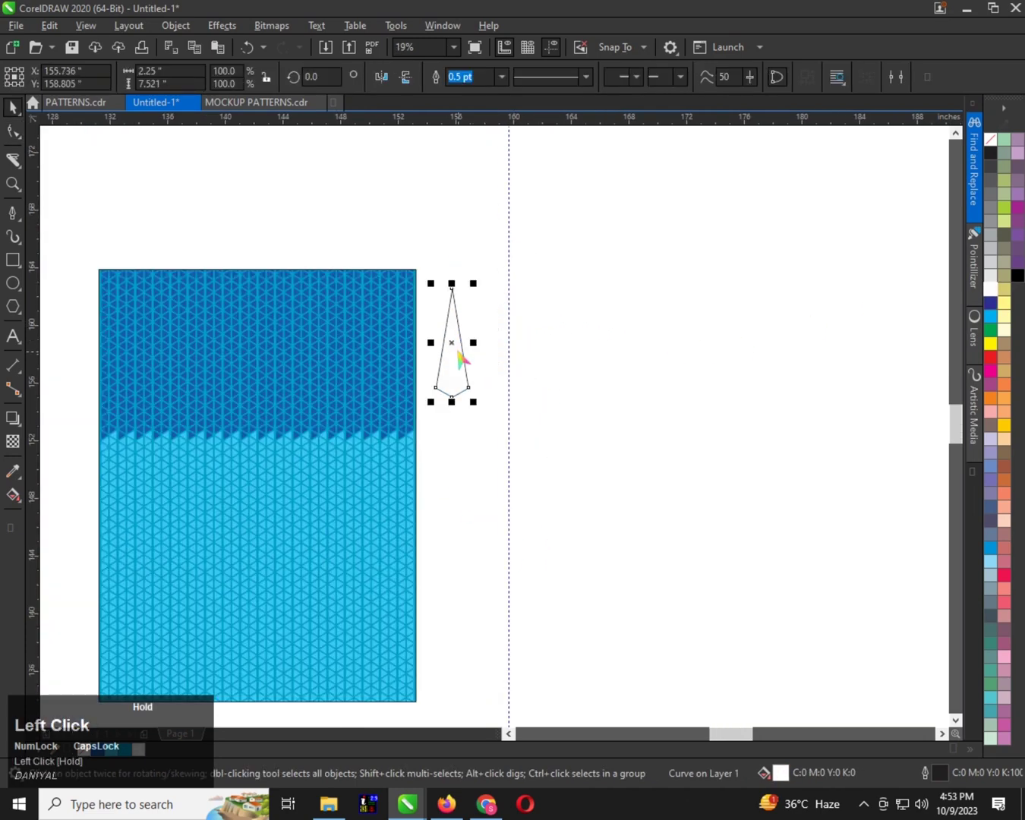
pyautogui.scroll(4, 475, 366)
pyautogui.click(13, 135)
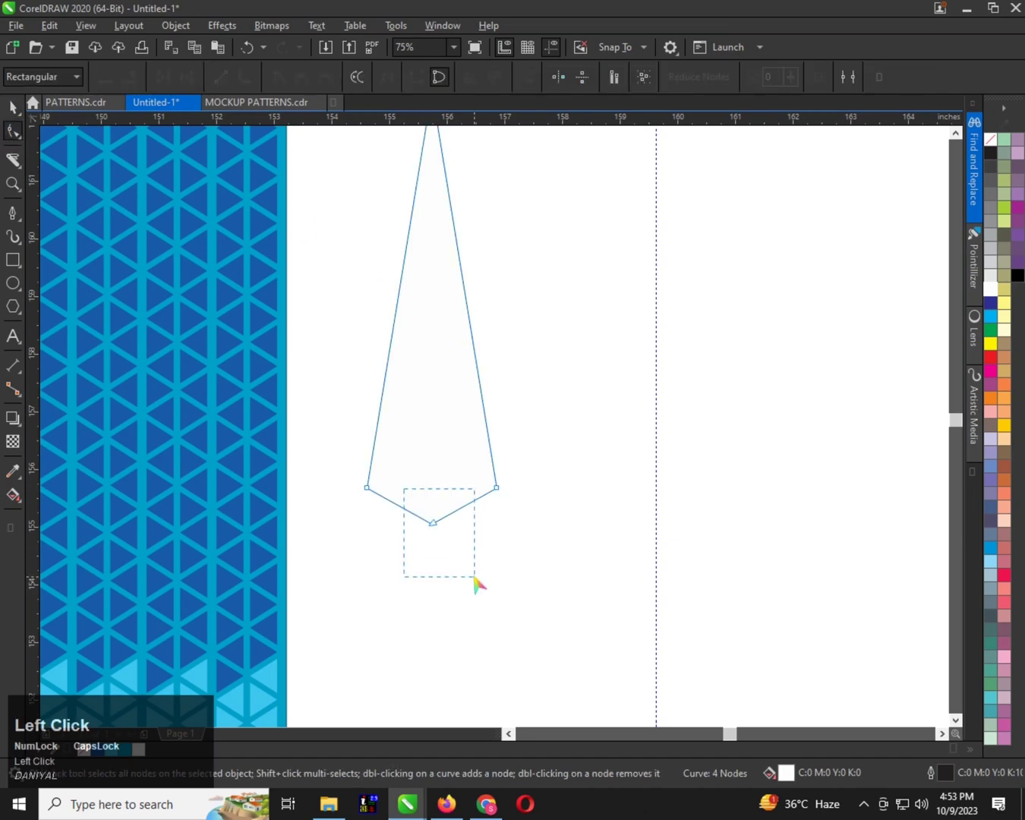
pyautogui.scroll(2, 431, 513)
pyautogui.moveTo(475, 579); pyautogui.dragTo(457, 577)
pyautogui.click(185, 77)
pyautogui.scroll(-2, 474, 456)
pyautogui.press('space')
# Move the white spike onto the dark blue area near the pattern's left edge, just above the light blue boundary
pyautogui.moveTo(476, 429); pyautogui.dragTo(289, 403)
pyautogui.scroll(-1, 540, 442)
pyautogui.scroll(1, 219, 428)
pyautogui.moveTo(592, 447); pyautogui.dragTo(249, 478)
pyautogui.scroll(-1, 366, 434)
pyautogui.scroll(1, 285, 475)
pyautogui.moveTo(354, 457); pyautogui.dragTo(274, 487)
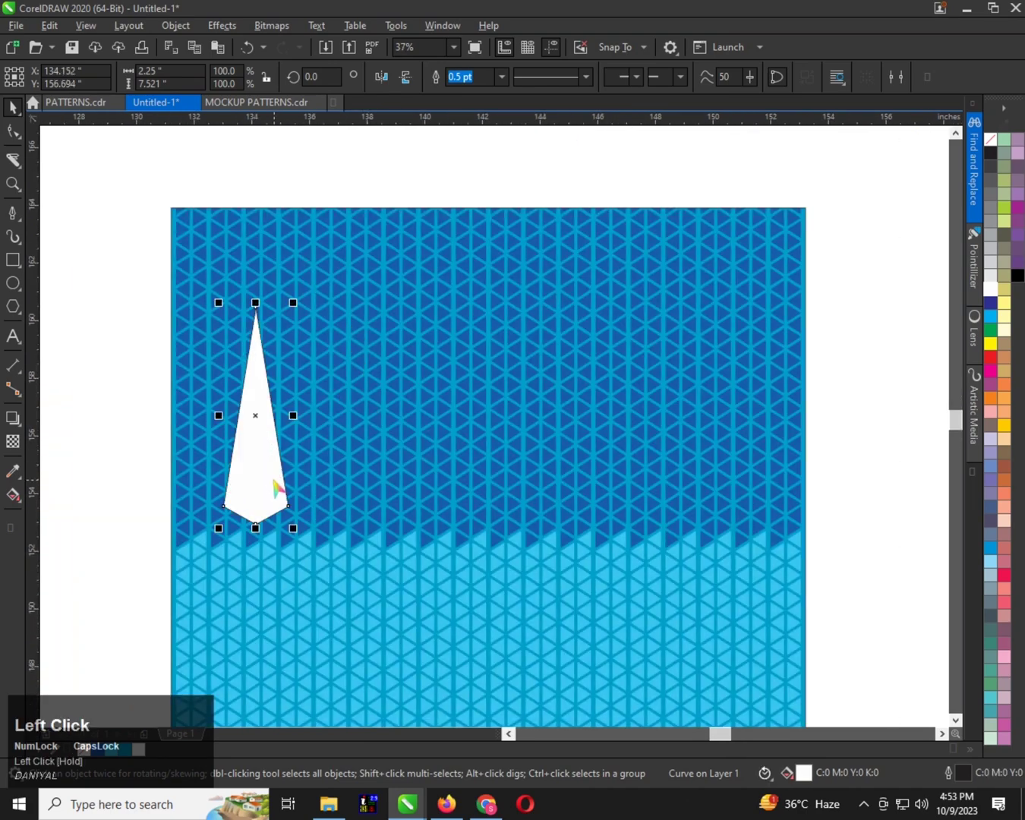
# Narrow the spike symmetrically to about 1.33 inches wide and remove its outline
pyautogui.scroll(1, 274, 488)
pyautogui.moveTo(308, 353); pyautogui.dragTo(301, 355)
pyautogui.keyDown('shift'); pyautogui.click(283, 351); pyautogui.keyUp('shift')
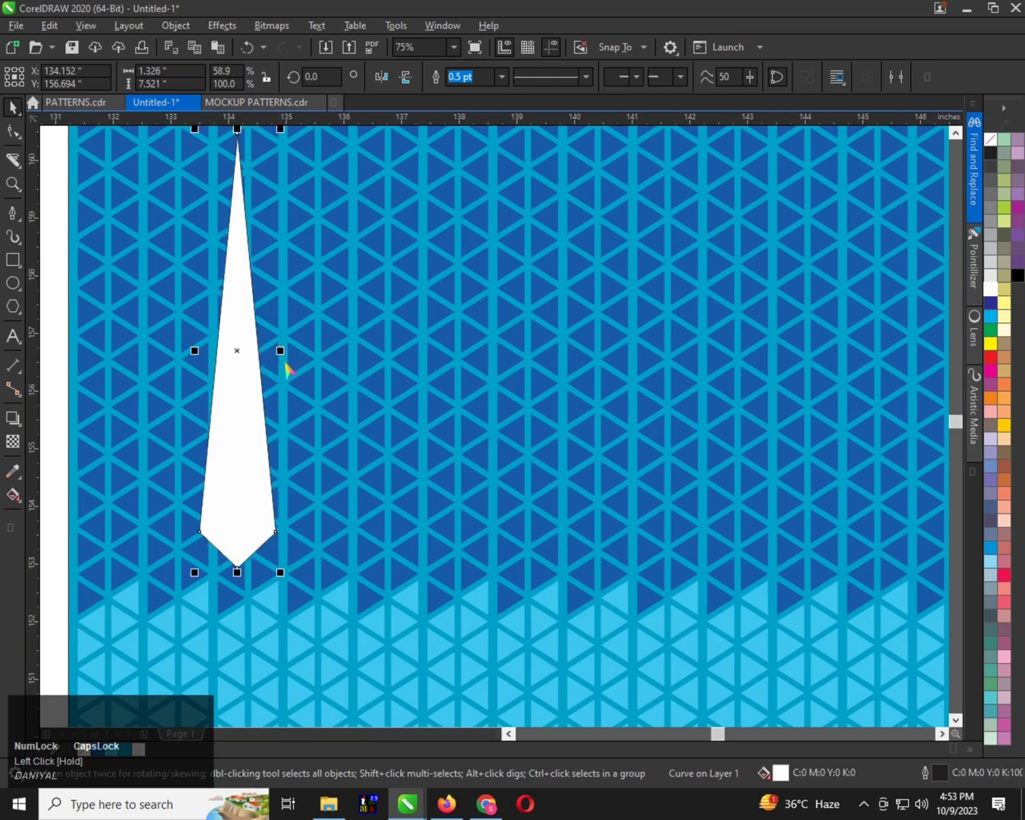
pyautogui.scroll(-2, 248, 422)
pyautogui.rightClick(993, 141)
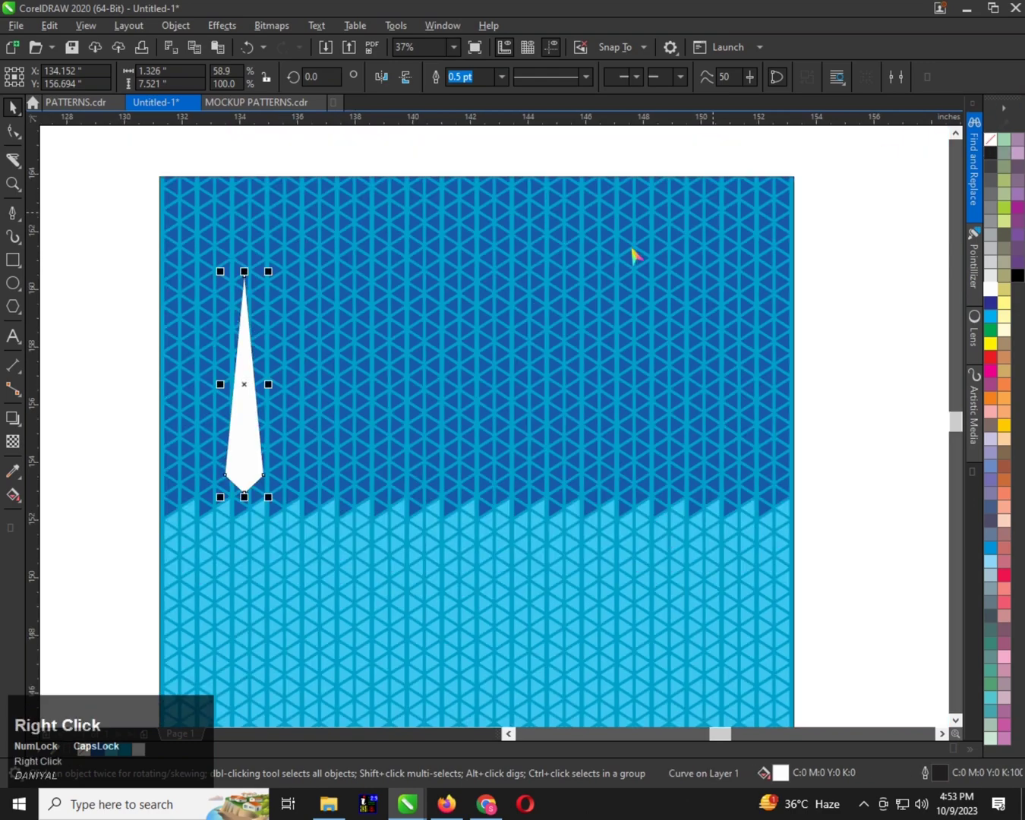
# Shift the spike left to about 133.5 inches and shorten it from its tip to about 5.7 inches tall
pyautogui.scroll(-1, 451, 271)
pyautogui.scroll(1, 361, 362)
pyautogui.moveTo(314, 360); pyautogui.dragTo(293, 361)
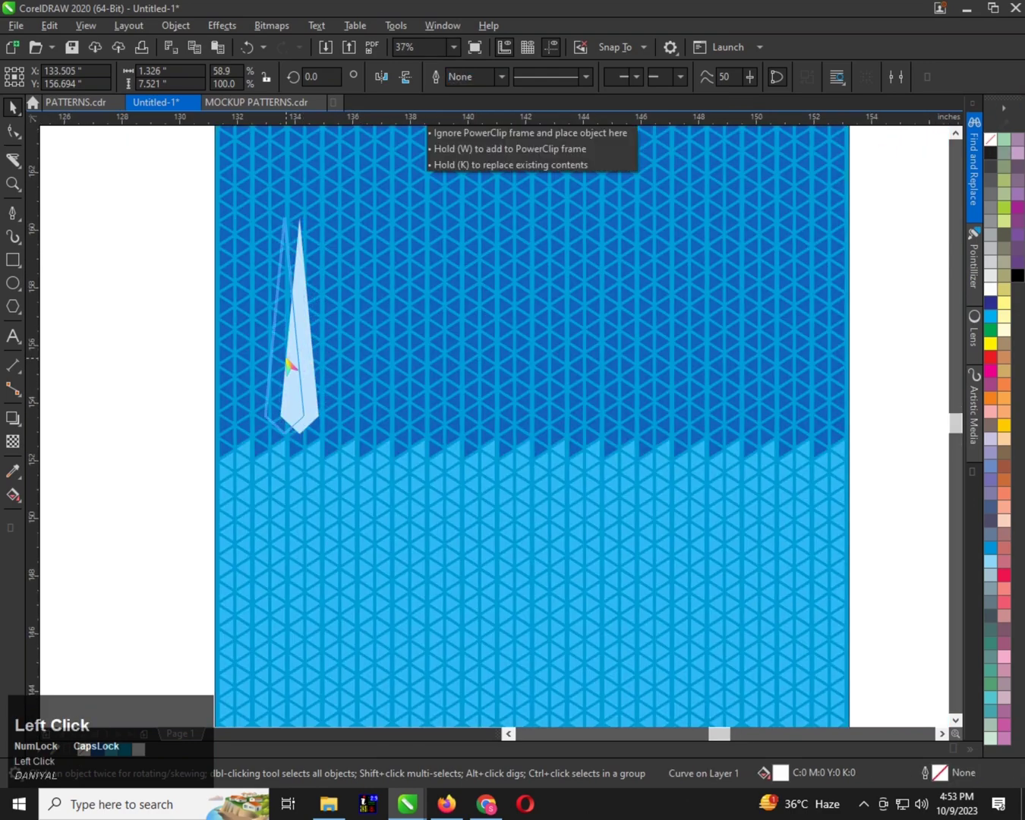
pyautogui.scroll(-1, 266, 348)
pyautogui.scroll(1, 271, 338)
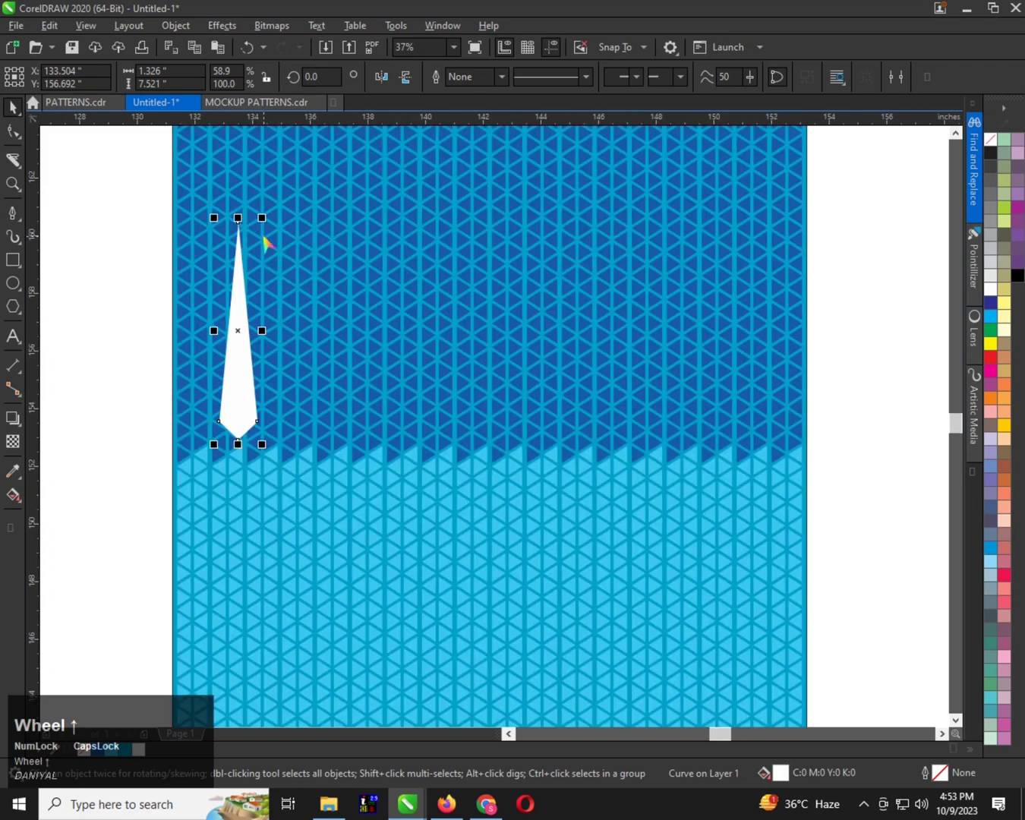
pyautogui.moveTo(237, 218); pyautogui.dragTo(236, 273)
pyautogui.scroll(1, 226, 340)
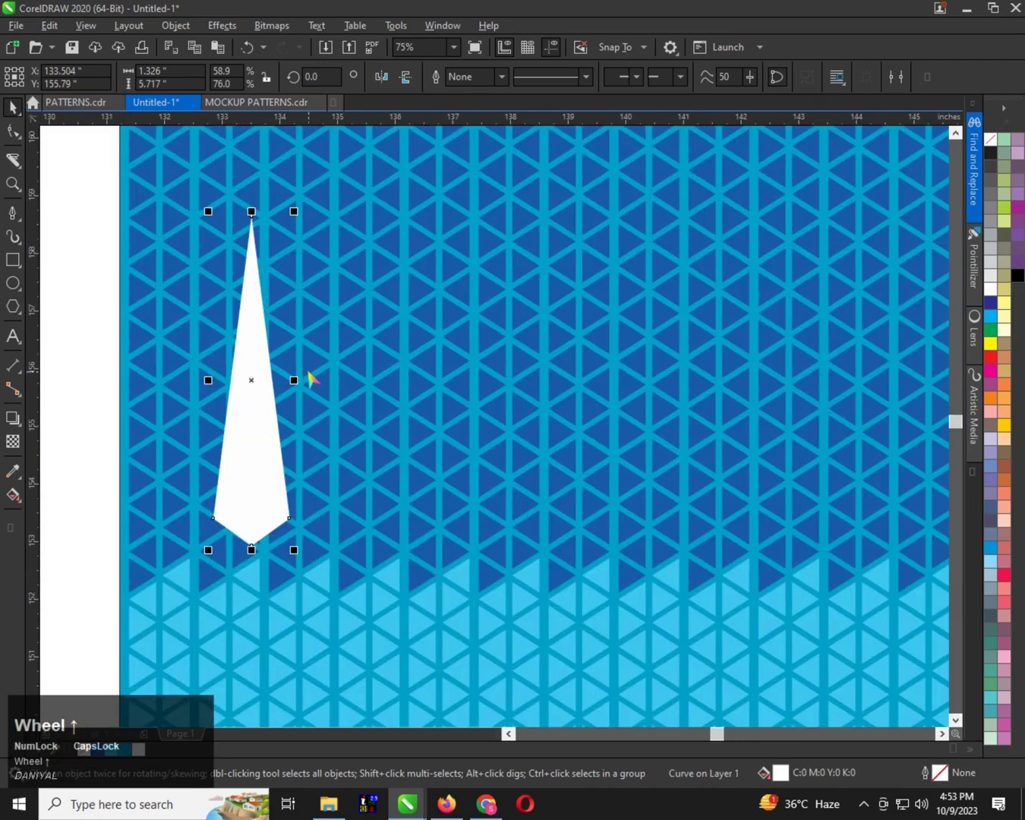
# Narrow the spike further to about 1.15 inches wide
pyautogui.click(296, 383)
pyautogui.click(251, 358)
pyautogui.hotkey('ctrl', 'z')
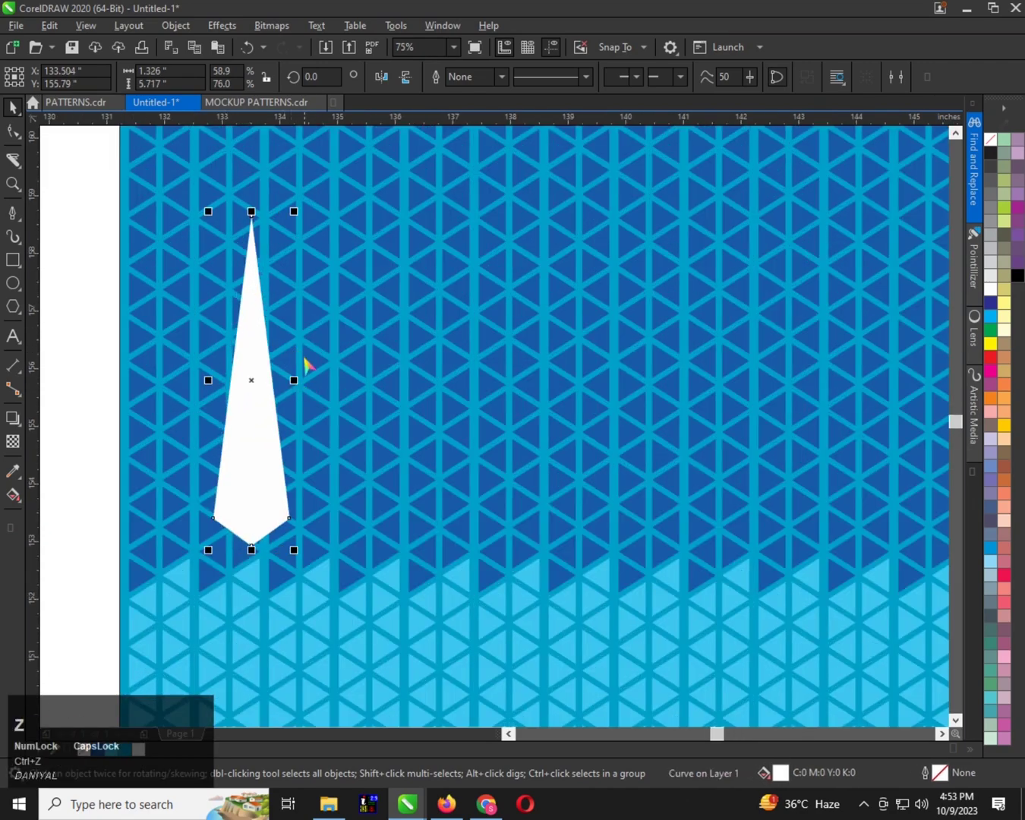
pyautogui.click(292, 384)
# Copy the spike about 3.2 inches to the right and repeat the duplication to make a row of seven spikes
pyautogui.scroll(-1, 238, 366)
pyautogui.moveTo(238, 366); pyautogui.dragTo(330, 368)
pyautogui.rightClick(330, 369)
pyautogui.scroll(-1, 327, 359)
pyautogui.hotkey('ctrl', 'r')
pyautogui.hotkey('ctrl', 'r')
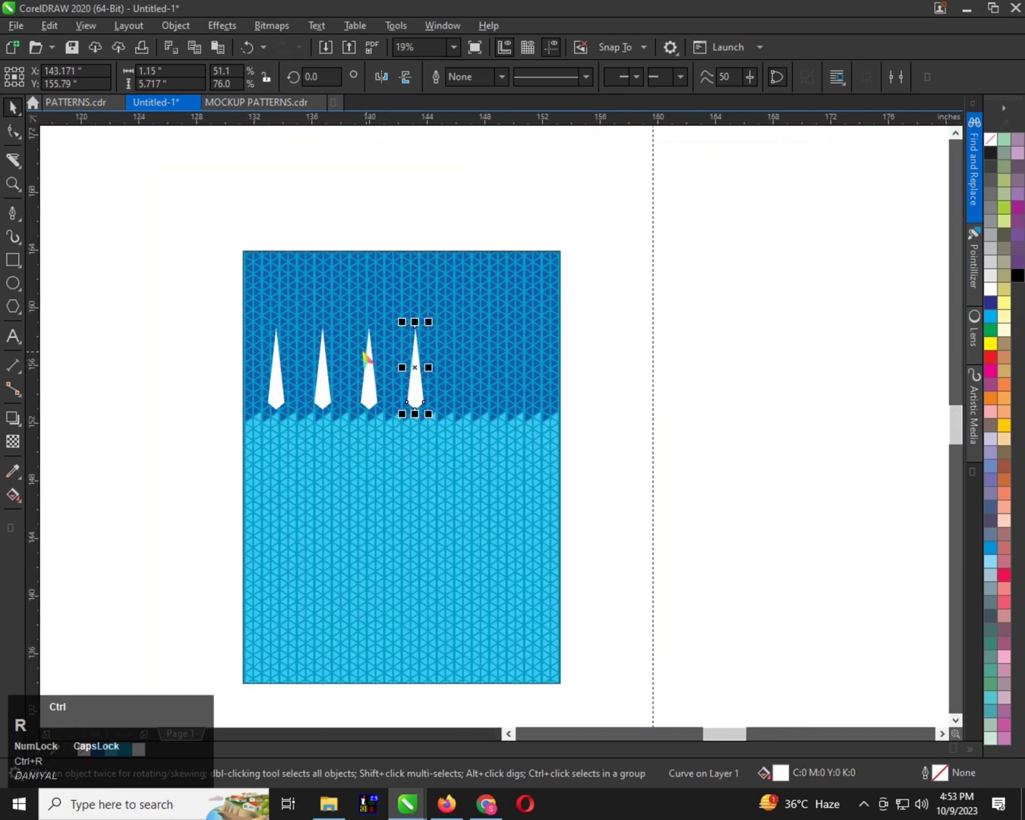
pyautogui.hotkey('ctrl', 'r')
pyautogui.hotkey('ctrl', 'r')
# Group the seven spikes and centre the group horizontally on the pattern rectangle
pyautogui.moveTo(179, 301); pyautogui.dragTo(617, 454)
pyautogui.hotkey('ctrl', 'g')
pyautogui.keyDown('shift'); pyautogui.click(561, 339); pyautogui.keyUp('shift')
pyautogui.press('c')
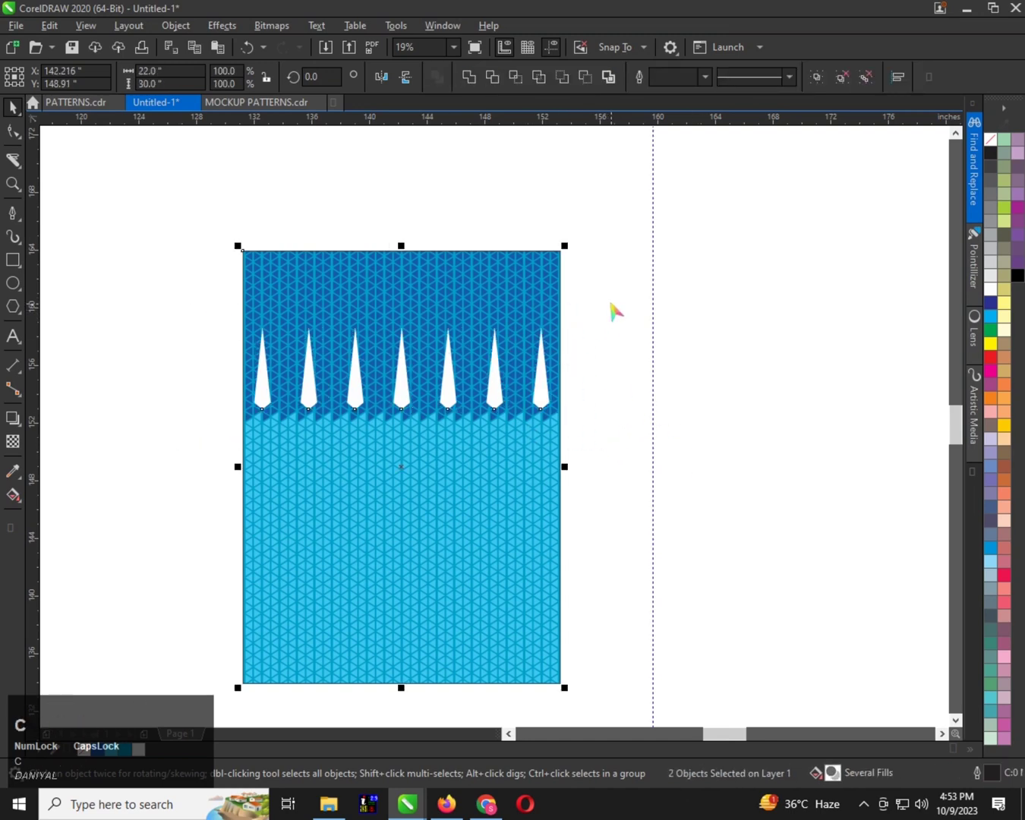
# Copy the spike group about 6.8 inches higher and 1.3 inches to the right, staggering it across the pattern's top edge
pyautogui.moveTo(611, 304); pyautogui.dragTo(166, 427)
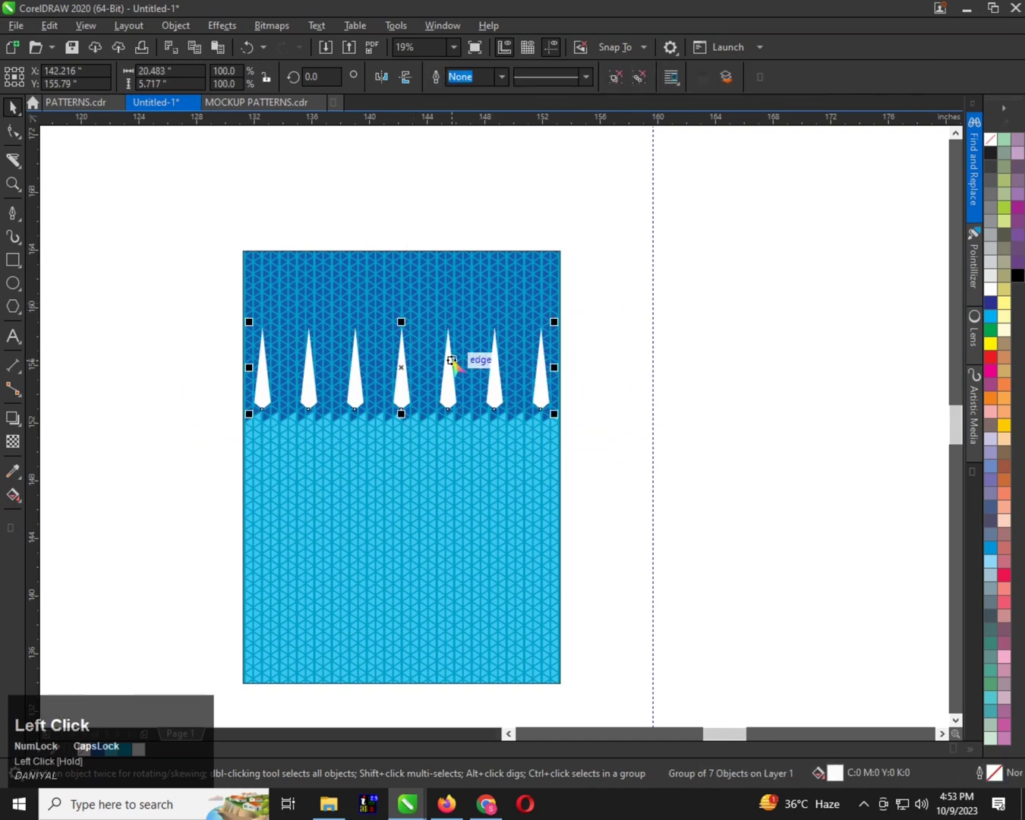
pyautogui.moveTo(451, 359); pyautogui.dragTo(471, 265)
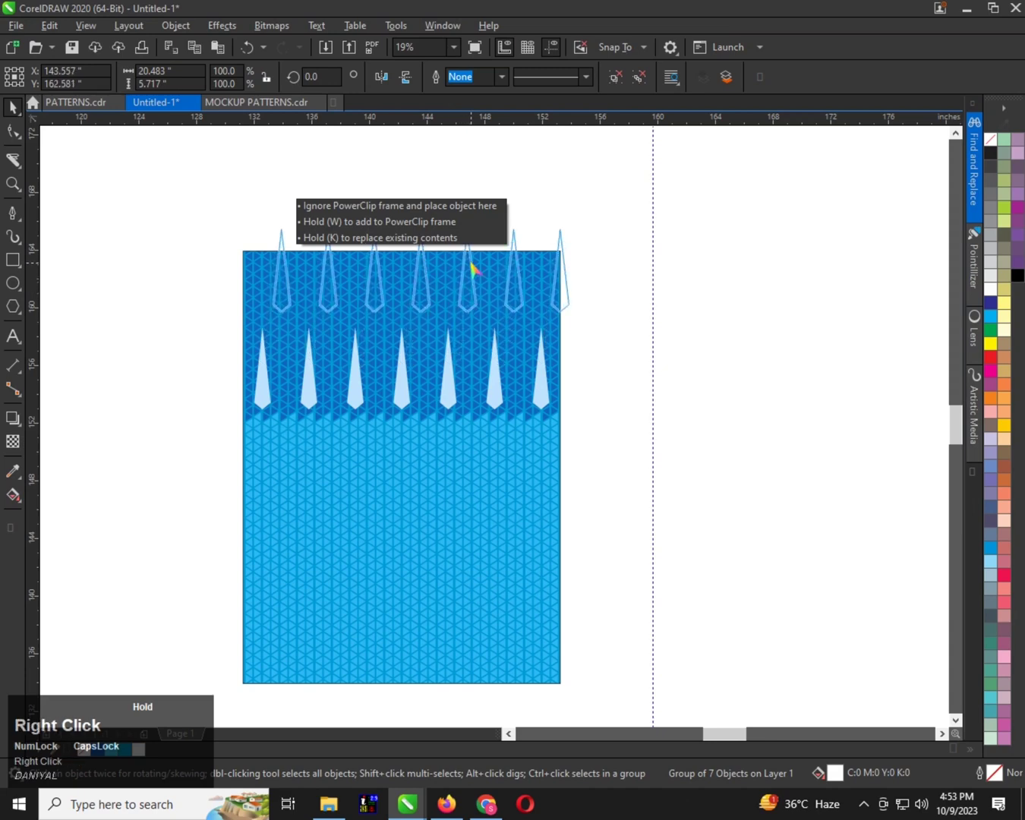
pyautogui.moveTo(470, 269); pyautogui.dragTo(470, 271)
pyautogui.scroll(2, 374, 286)
pyautogui.scroll(-2, 369, 308)
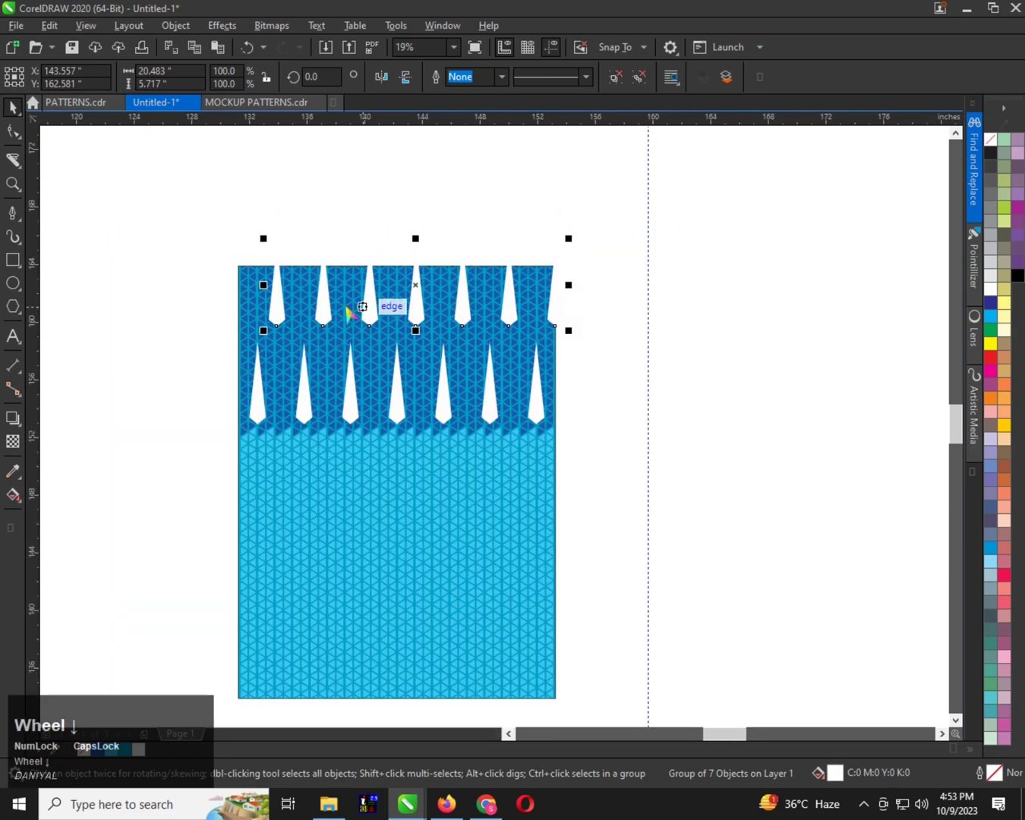
# Copy the top row's second spike about 5.9 inches to the left, onto the pattern rectangle's left edge
pyautogui.scroll(2, 296, 285)
pyautogui.scroll(-2, 280, 315)
pyautogui.scroll(2, 386, 262)
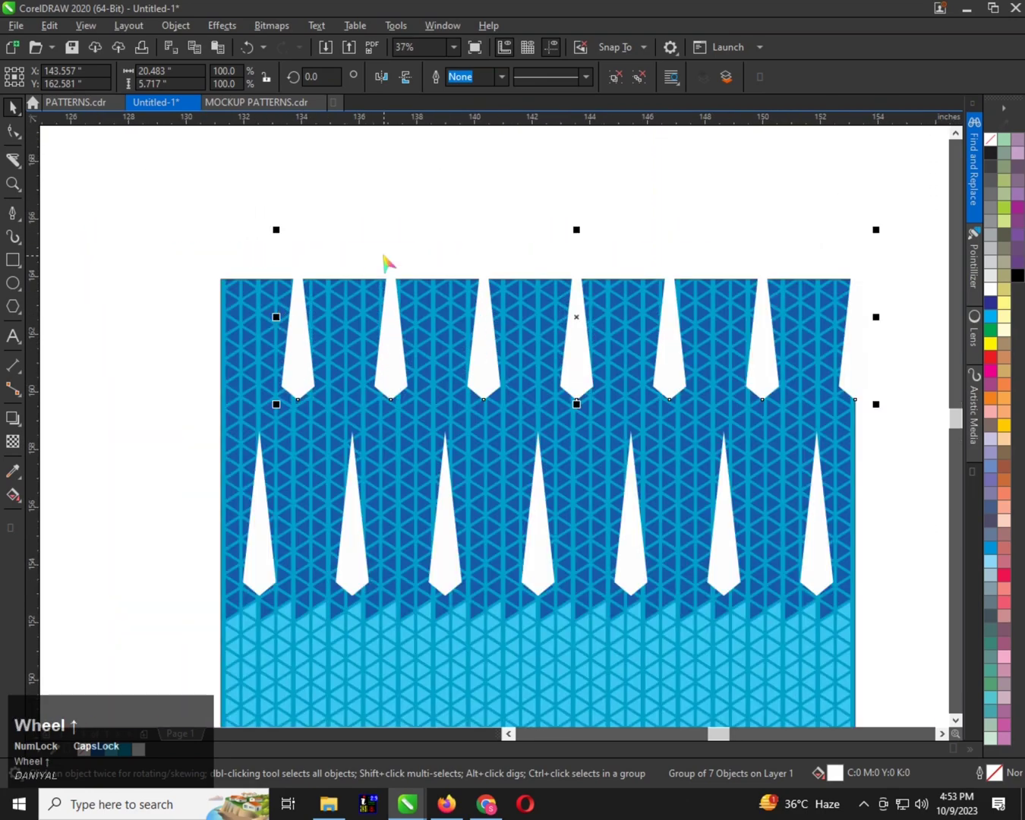
pyautogui.keyDown('ctrl'); pyautogui.click(391, 315); pyautogui.keyUp('ctrl')
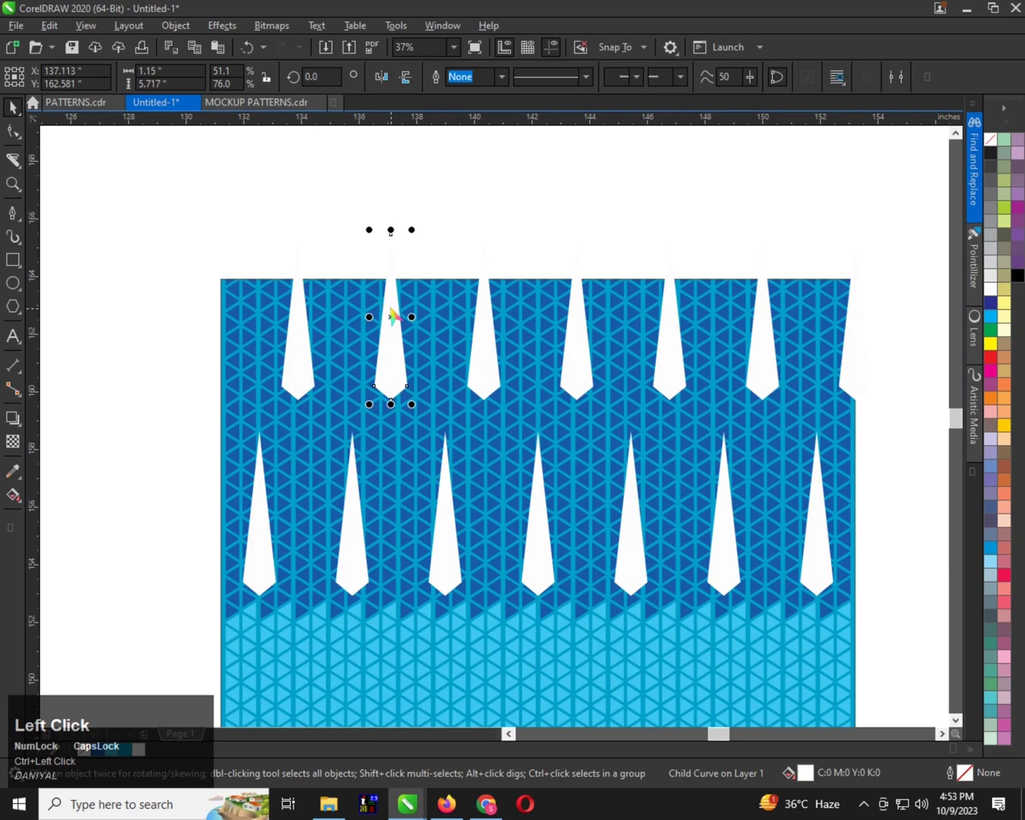
pyautogui.moveTo(392, 315); pyautogui.dragTo(220, 310)
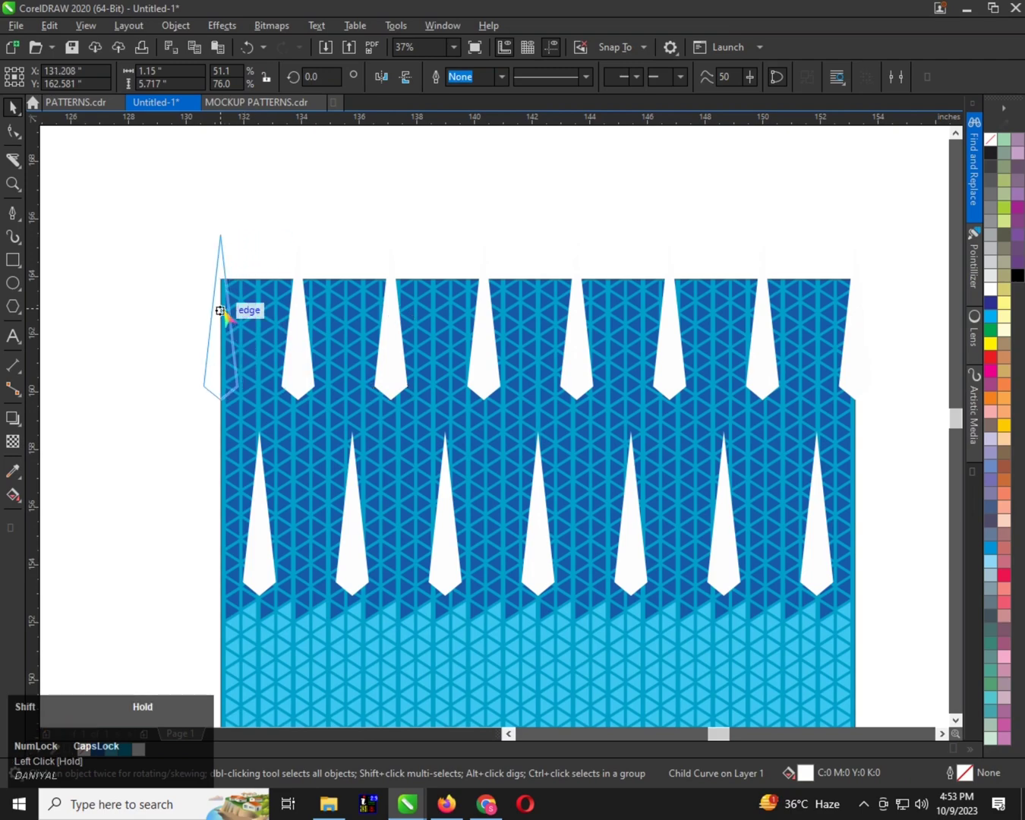
pyautogui.rightClick(220, 311)
pyautogui.scroll(-2, 215, 315)
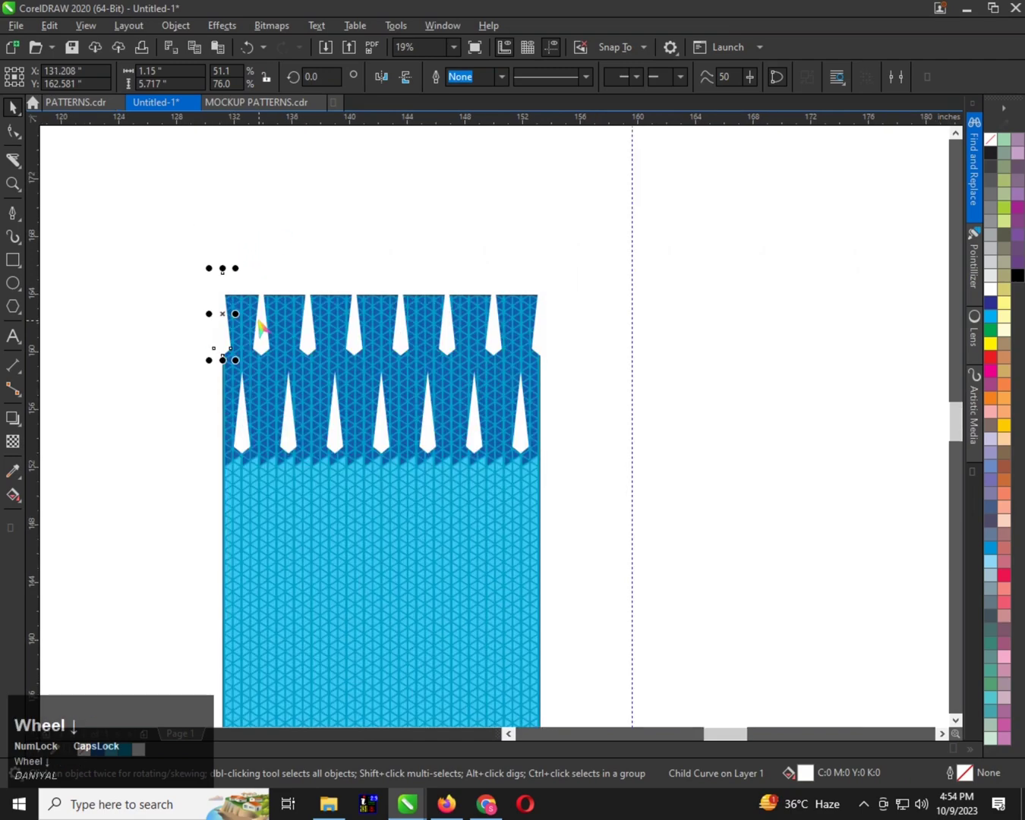
# Select both spike rows and PowerClip them inside the blue pattern rectangle
pyautogui.scroll(2, 272, 312)
pyautogui.click(271, 312)
pyautogui.scroll(-1, 272, 312)
pyautogui.scroll(1, 307, 394)
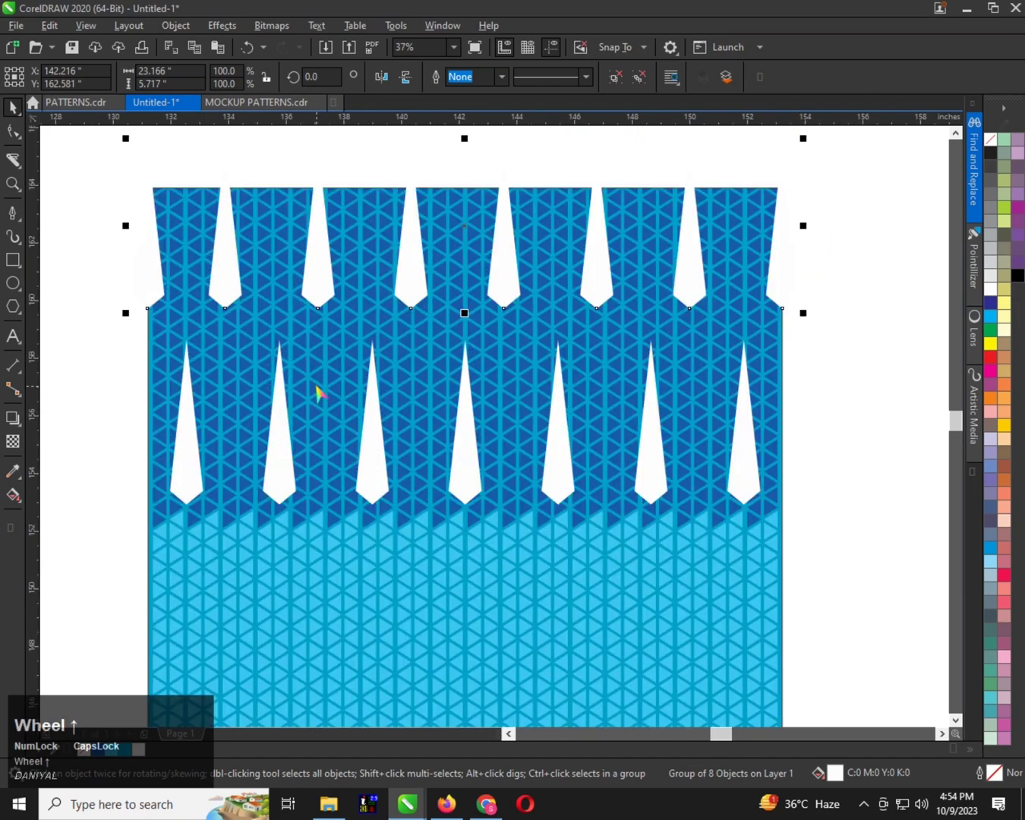
pyautogui.scroll(-1, 316, 393)
pyautogui.click(394, 389)
pyautogui.scroll(1, 394, 387)
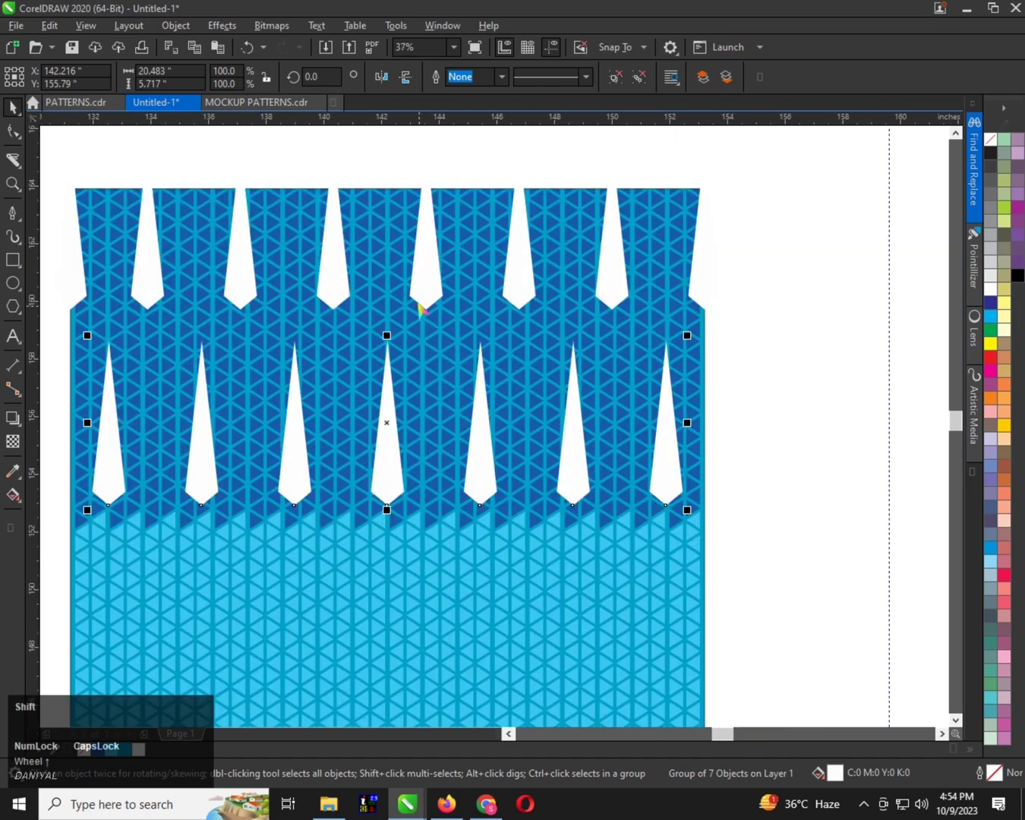
pyautogui.keyDown('shift'); pyautogui.click(422, 293); pyautogui.keyUp('shift')
pyautogui.rightClick(420, 291)
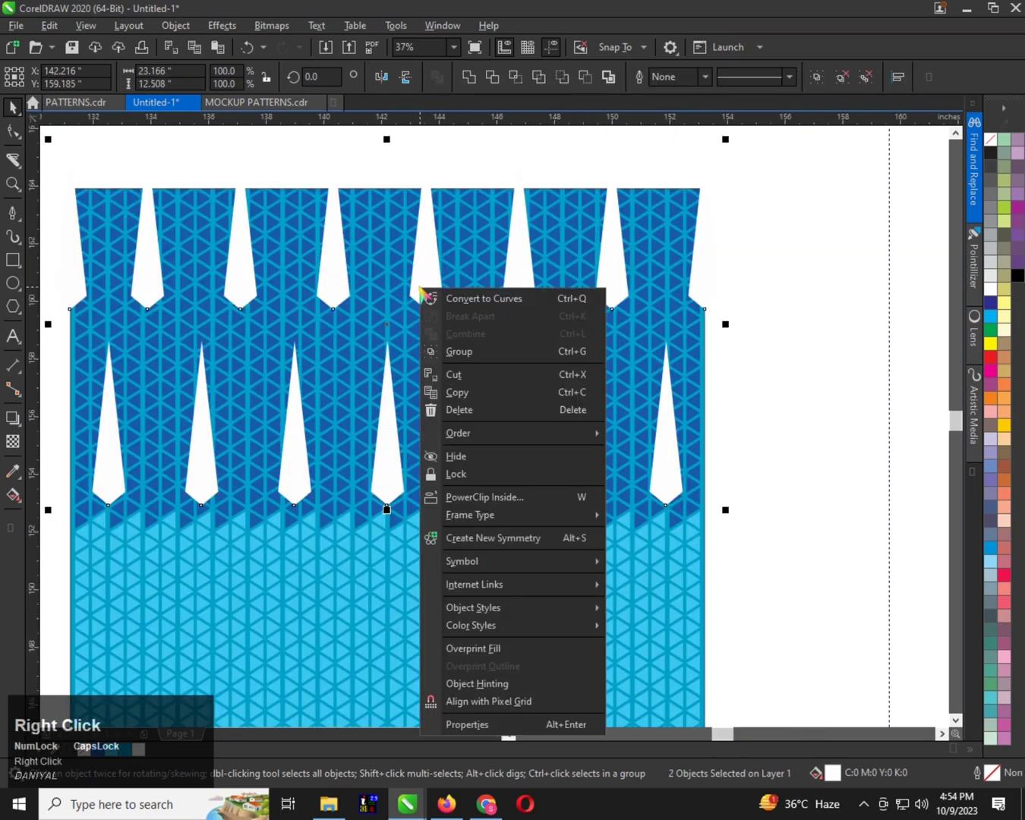
pyautogui.click(476, 496)
pyautogui.click(427, 548)
pyautogui.scroll(-1, 362, 233)
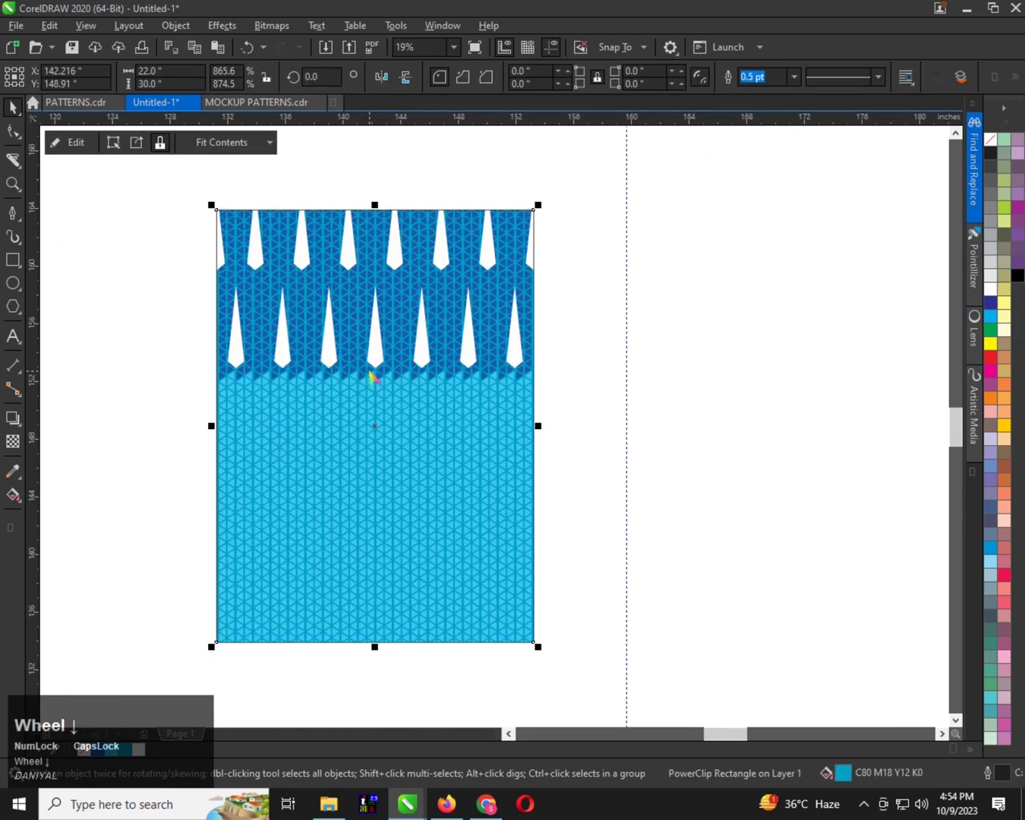
# Move the clipped pattern rectangle about 4.4 inches to the left and 1.5 inches up
pyautogui.moveTo(371, 371); pyautogui.dragTo(346, 350)
pyautogui.scroll(1, 365, 345)
pyautogui.scroll(-2, 395, 401)
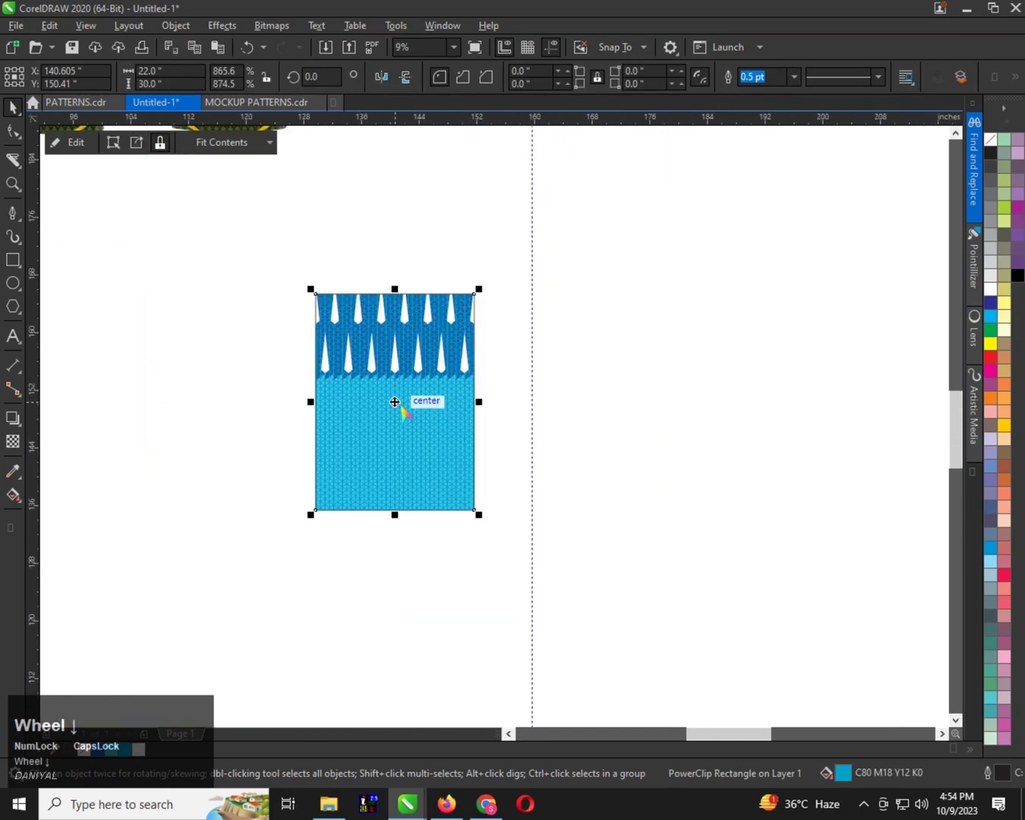
pyautogui.scroll(1, 393, 357)
pyautogui.moveTo(447, 346); pyautogui.dragTo(407, 348)
# Examine the clipped spike rows and triangle pattern up close and as a whole
pyautogui.scroll(3, 377, 354)
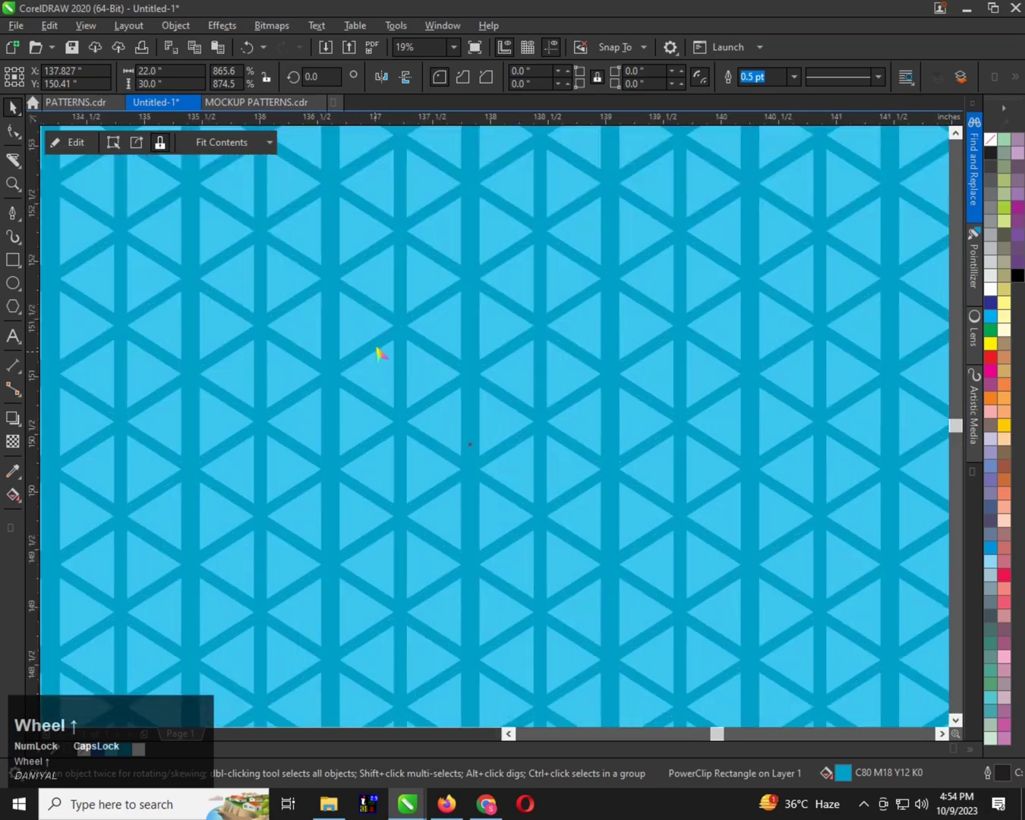
pyautogui.scroll(-2, 382, 373)
pyautogui.scroll(-1, 388, 285)
pyautogui.scroll(2, 389, 247)
pyautogui.scroll(-1, 397, 236)
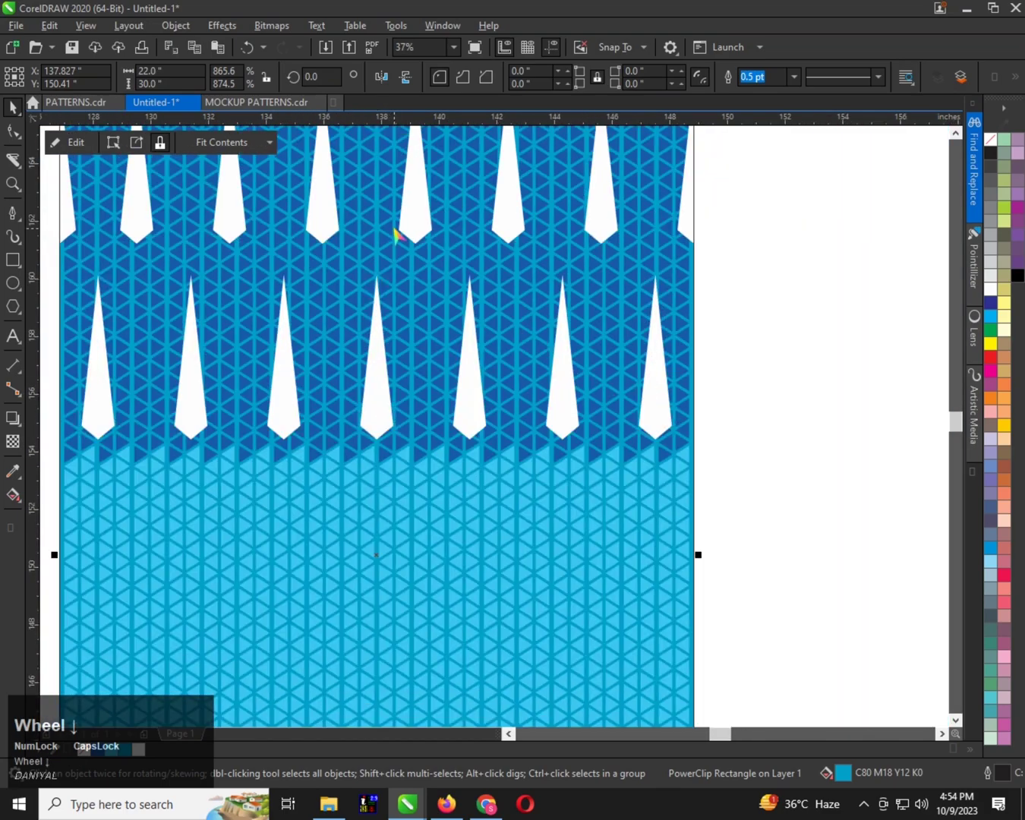
pyautogui.scroll(-2, 394, 344)
pyautogui.scroll(3, 373, 379)
pyautogui.scroll(-4, 377, 339)
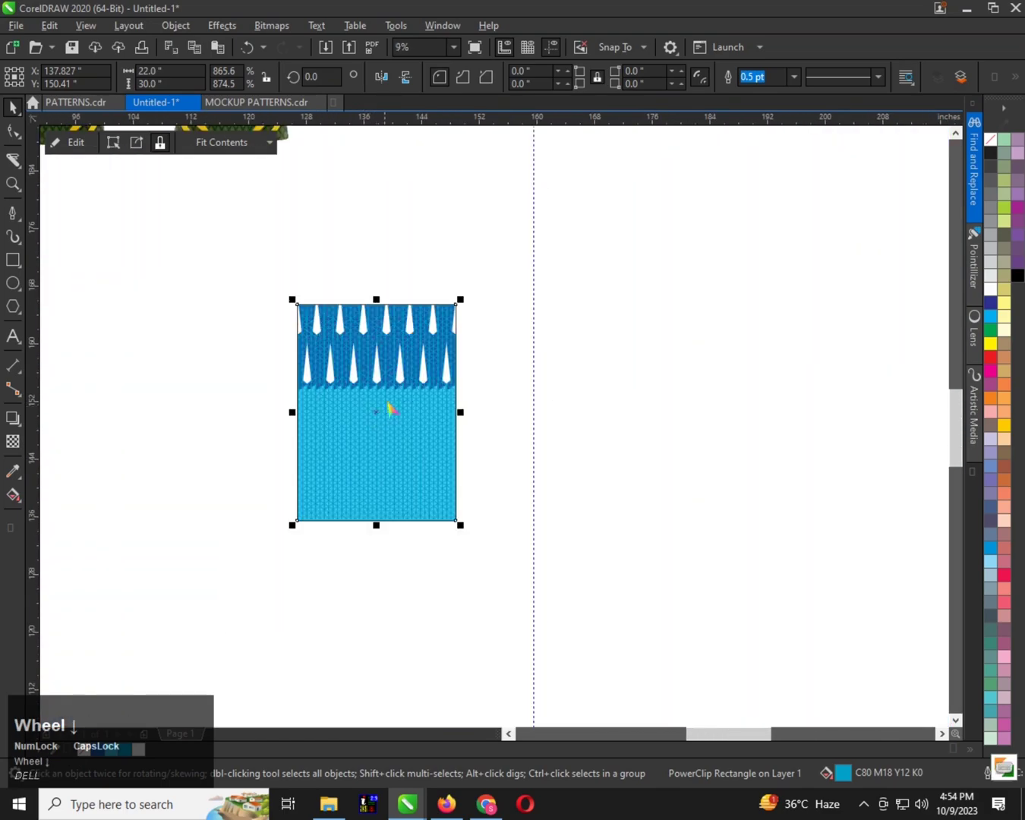
# Delete the vertical guideline to the right of the pattern rectangle
pyautogui.scroll(-1, 388, 408)
pyautogui.rightClick(465, 278)
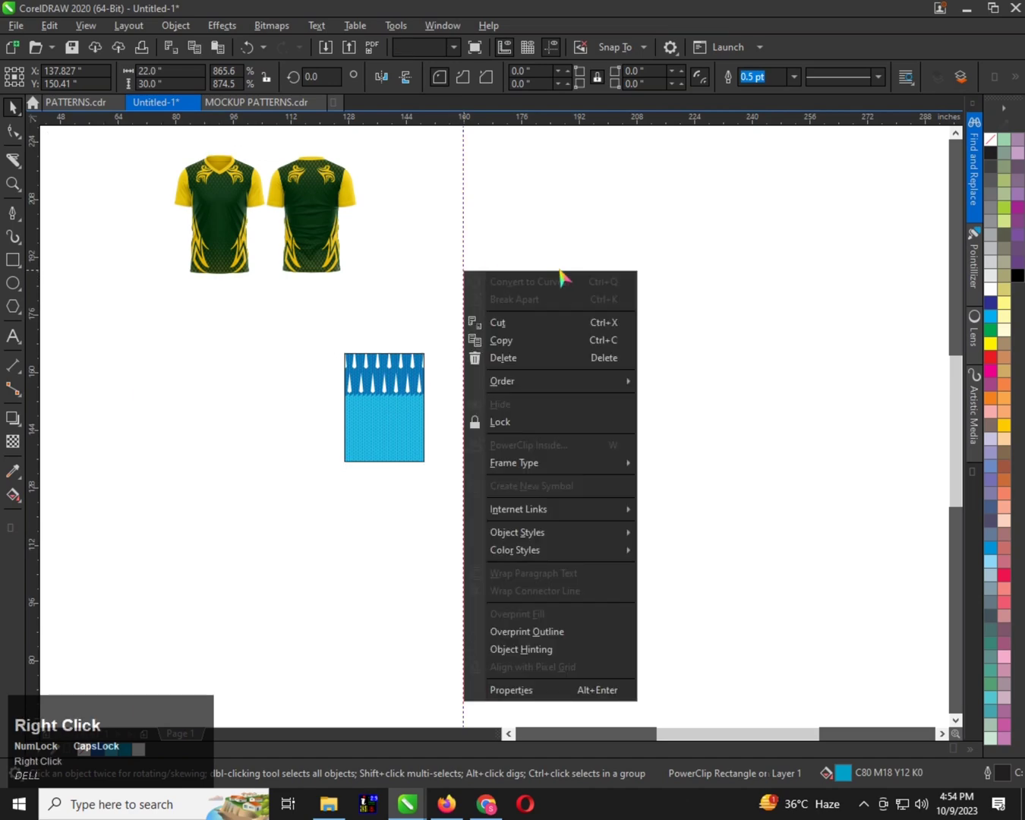
pyautogui.click(520, 359)
pyautogui.scroll(1, 288, 270)
pyautogui.scroll(1, 288, 270)
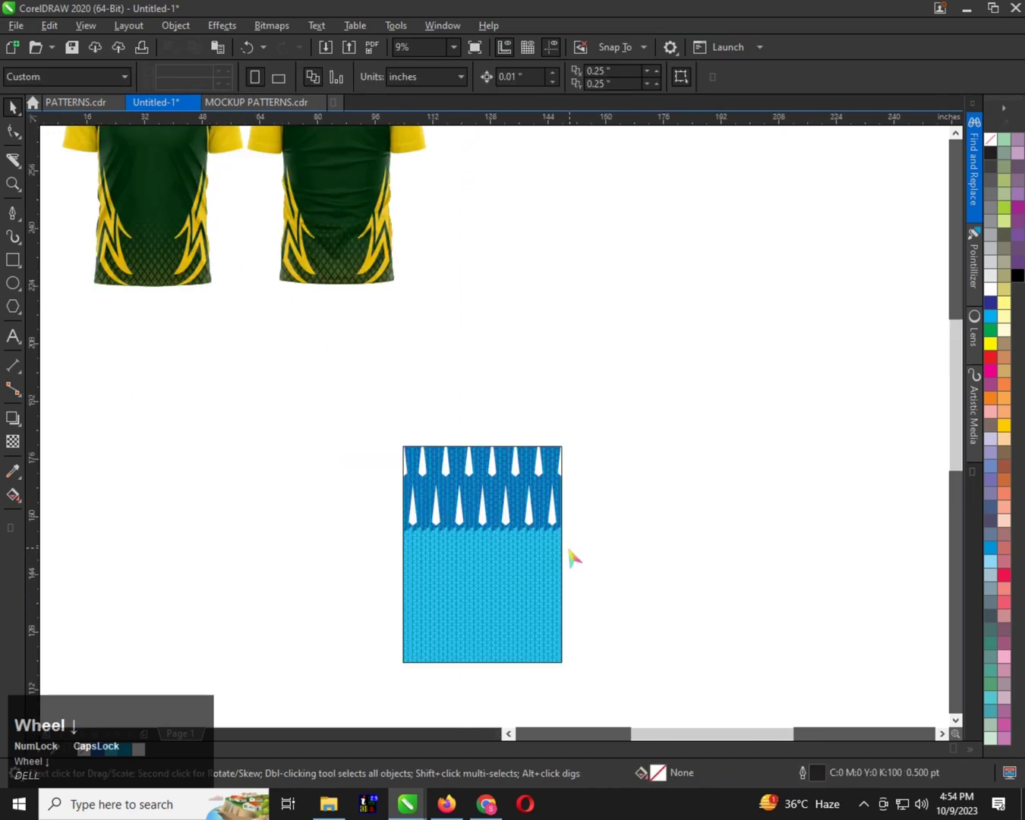
# Move the pattern rectangle directly beneath the front shirt mockup and copy it
pyautogui.scroll(-1, 572, 556)
pyautogui.moveTo(547, 532); pyautogui.dragTo(393, 446)
pyautogui.scroll(1, 406, 418)
pyautogui.scroll(1, 361, 493)
pyautogui.scroll(-1, 397, 450)
pyautogui.click(396, 449)
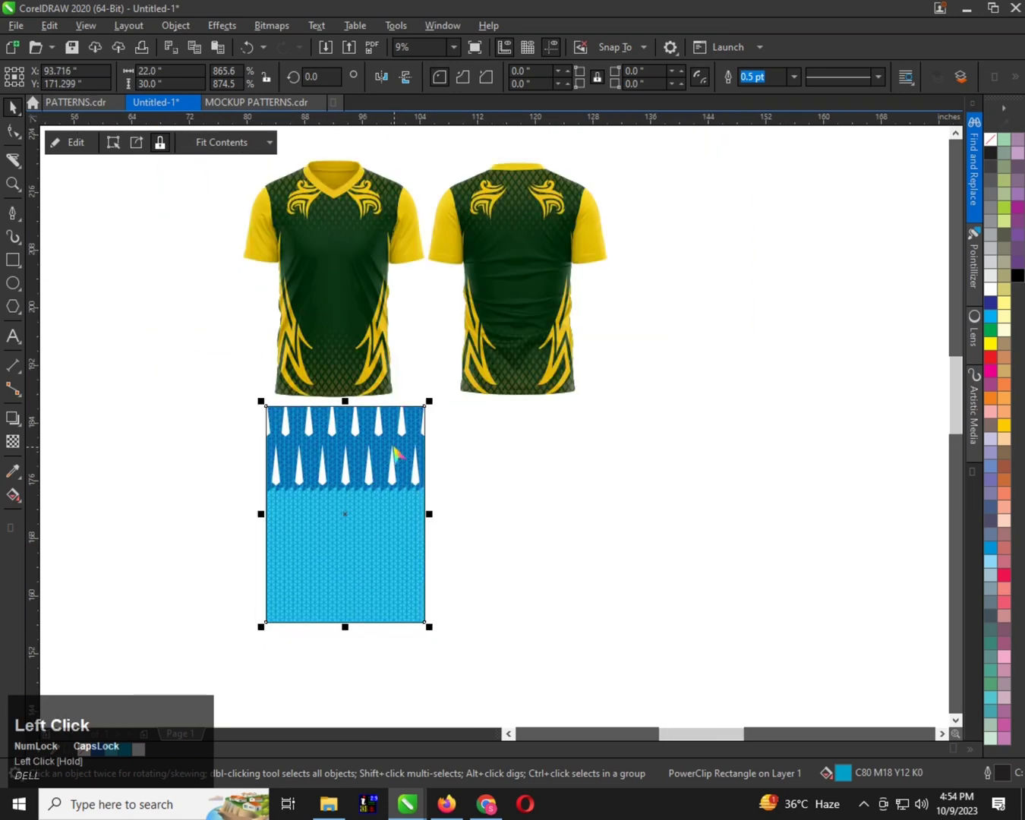
pyautogui.press('ctrl')
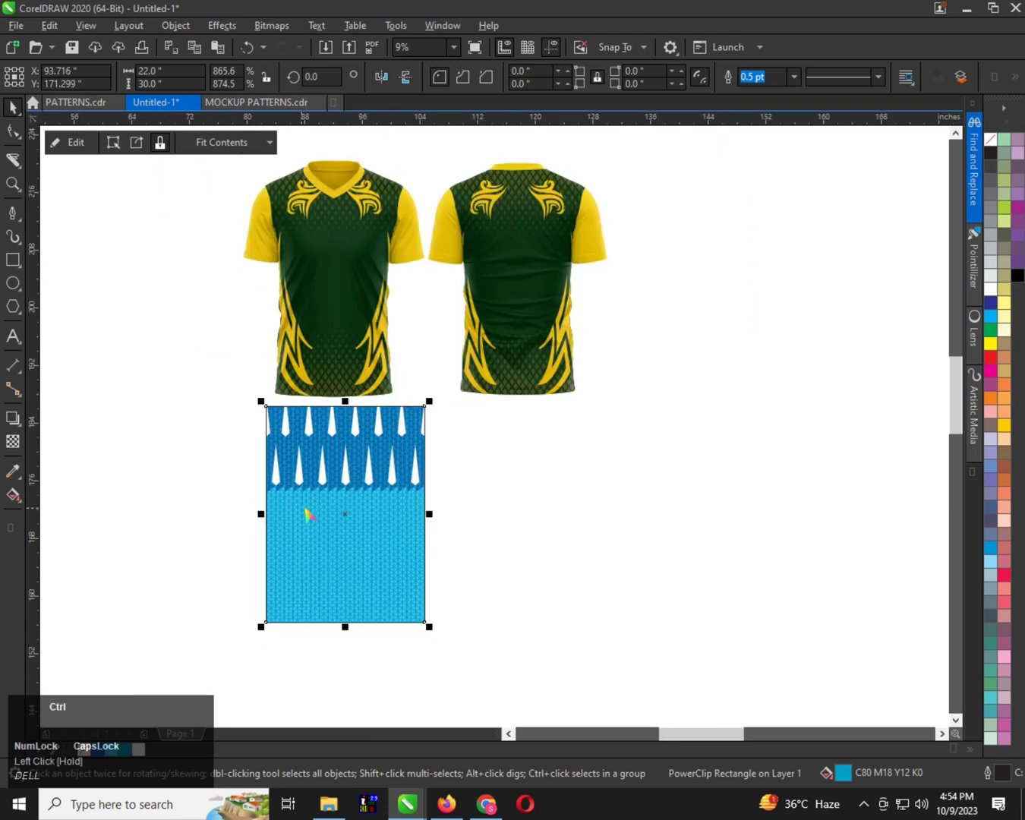
# Send the shading groups over the front and back shirts to the back of the layer
pyautogui.click(351, 311)
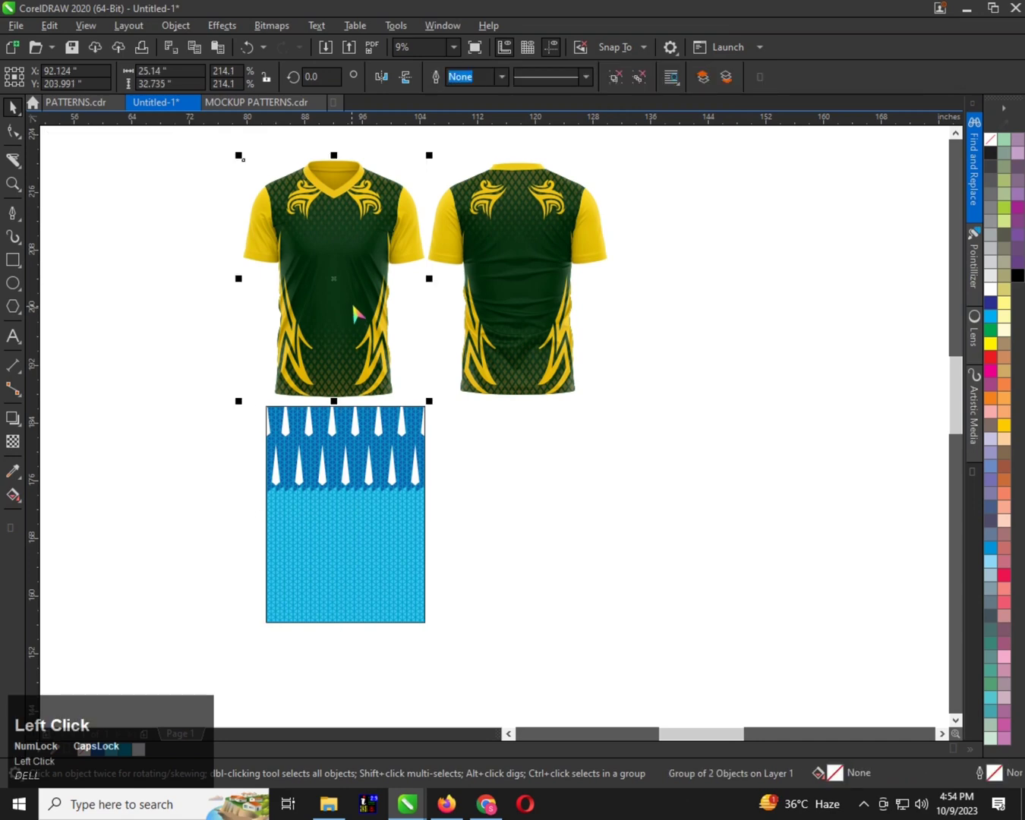
pyautogui.keyDown('shift'); pyautogui.click(513, 280); pyautogui.keyUp('shift')
pyautogui.hotkey('shift', 'pagedown')
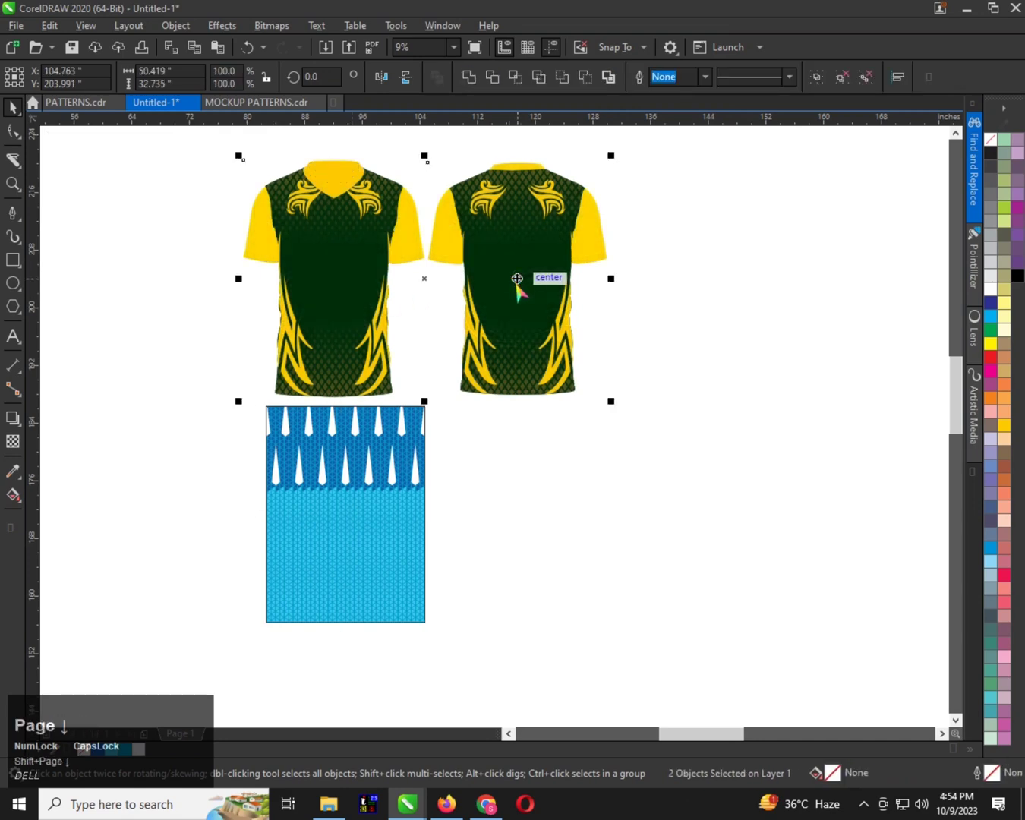
# Open the front shirt body's PowerClip for editing and paste the blue pattern into it
pyautogui.click(402, 344)
pyautogui.rightClick(339, 286)
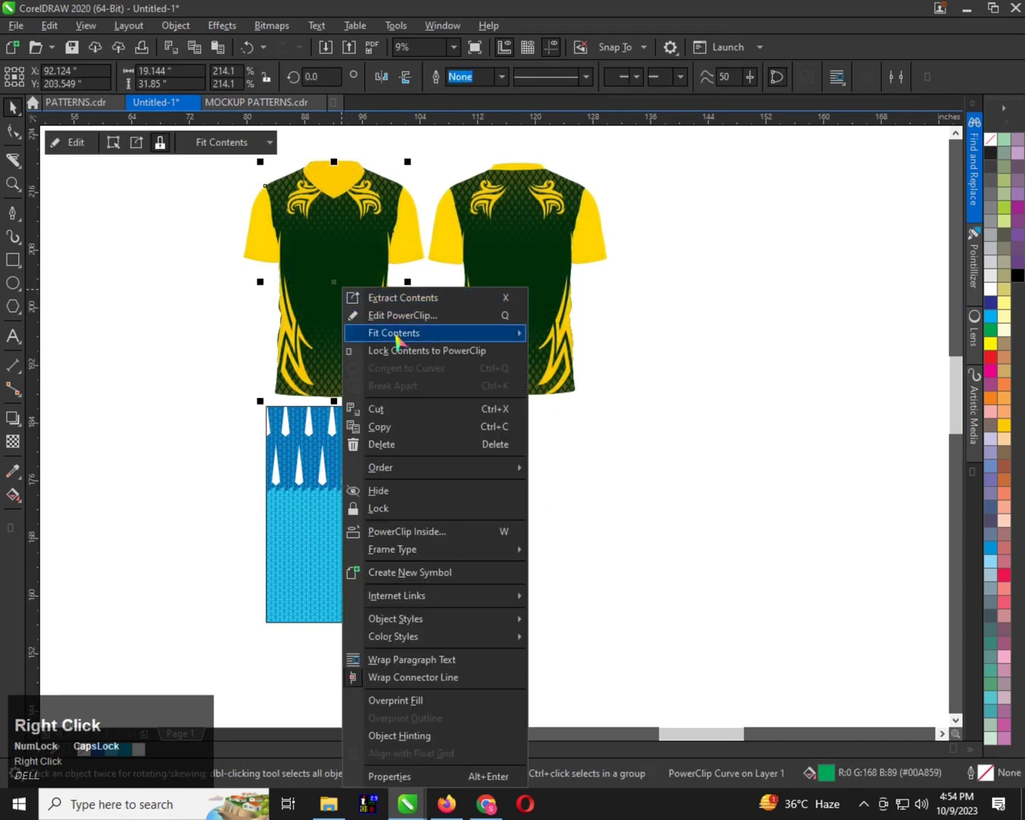
pyautogui.click(403, 315)
pyautogui.rightClick(438, 298)
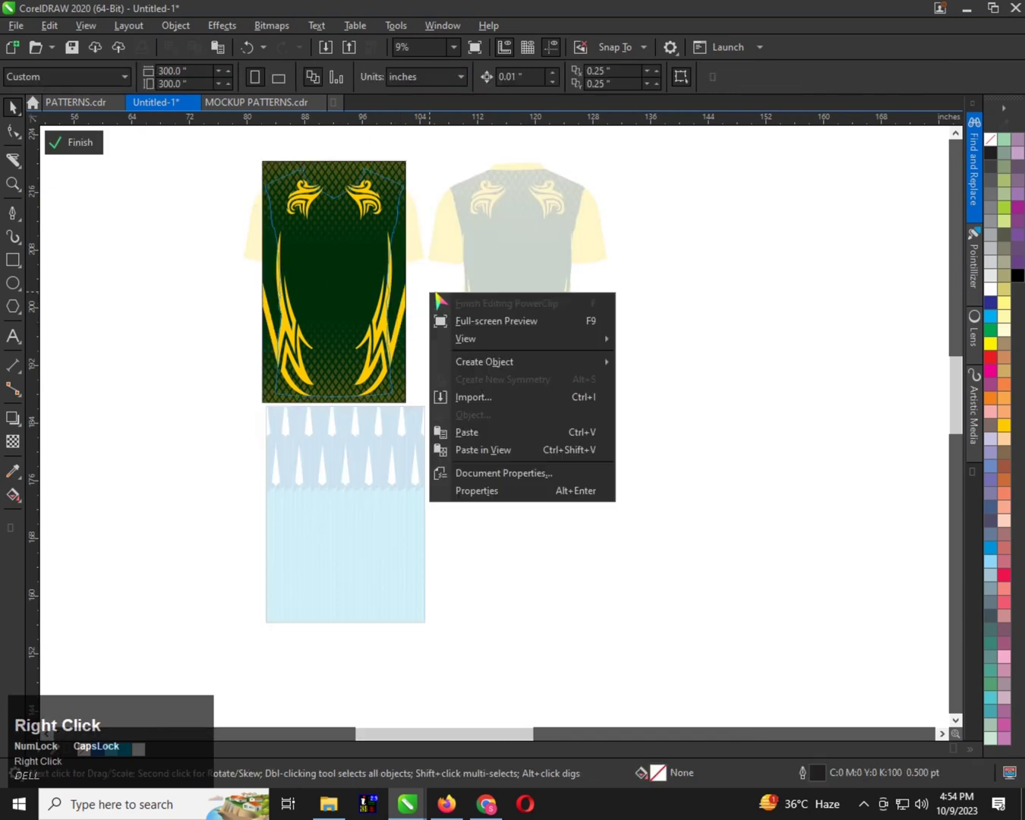
pyautogui.click(467, 432)
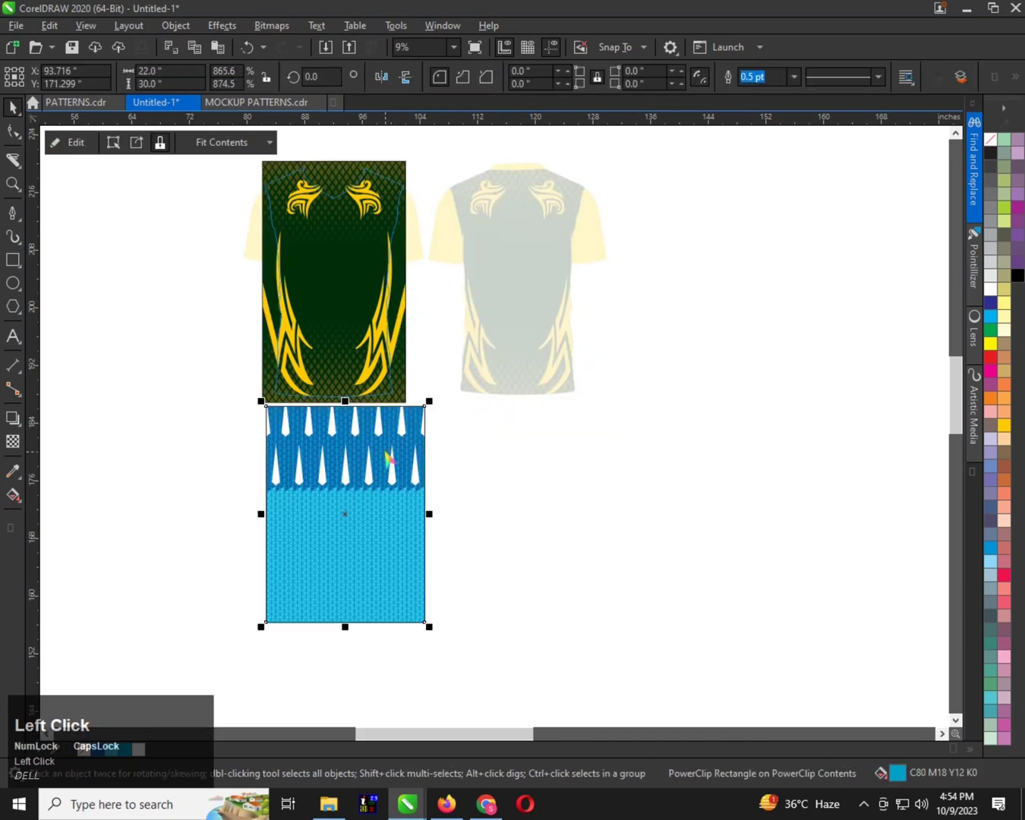
# Move the pasted pattern about 21.7 inches right and 27 inches up, beside the green artwork, and check the artwork's size
pyautogui.moveTo(389, 458); pyautogui.dragTo(545, 268)
pyautogui.click(358, 247)
pyautogui.scroll(1, 482, 196)
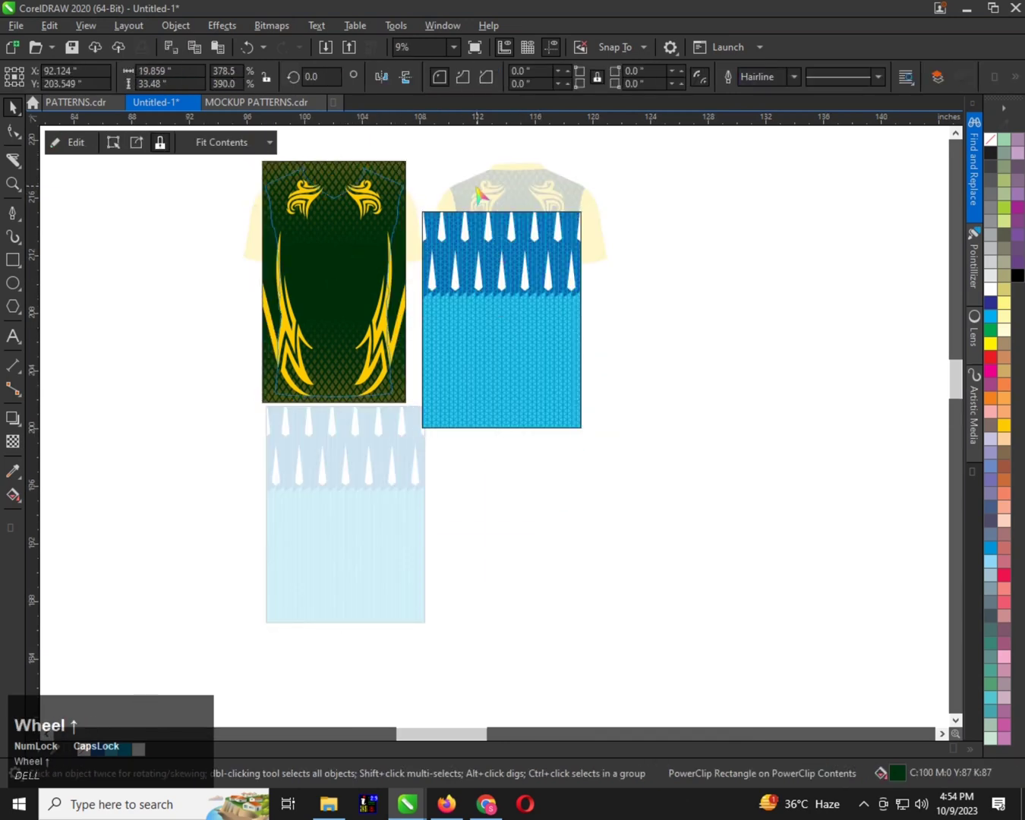
pyautogui.scroll(-1, 486, 312)
pyautogui.click(495, 316)
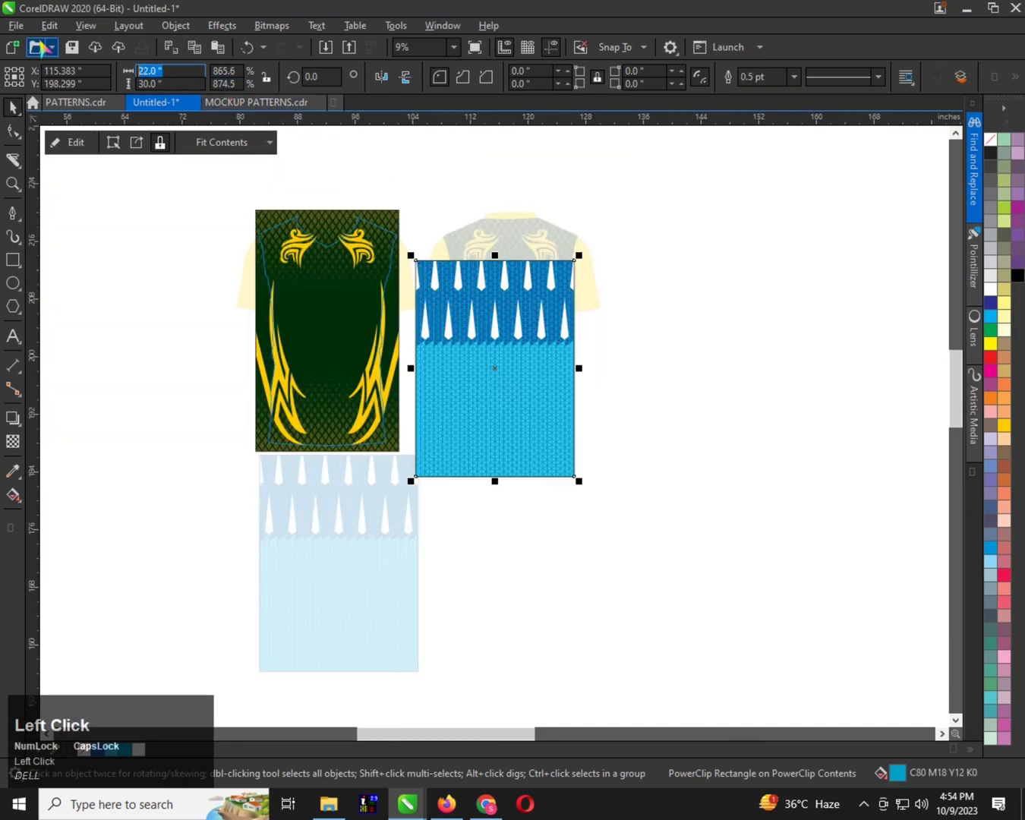
pyautogui.write('1800')
pyautogui.press('Return')
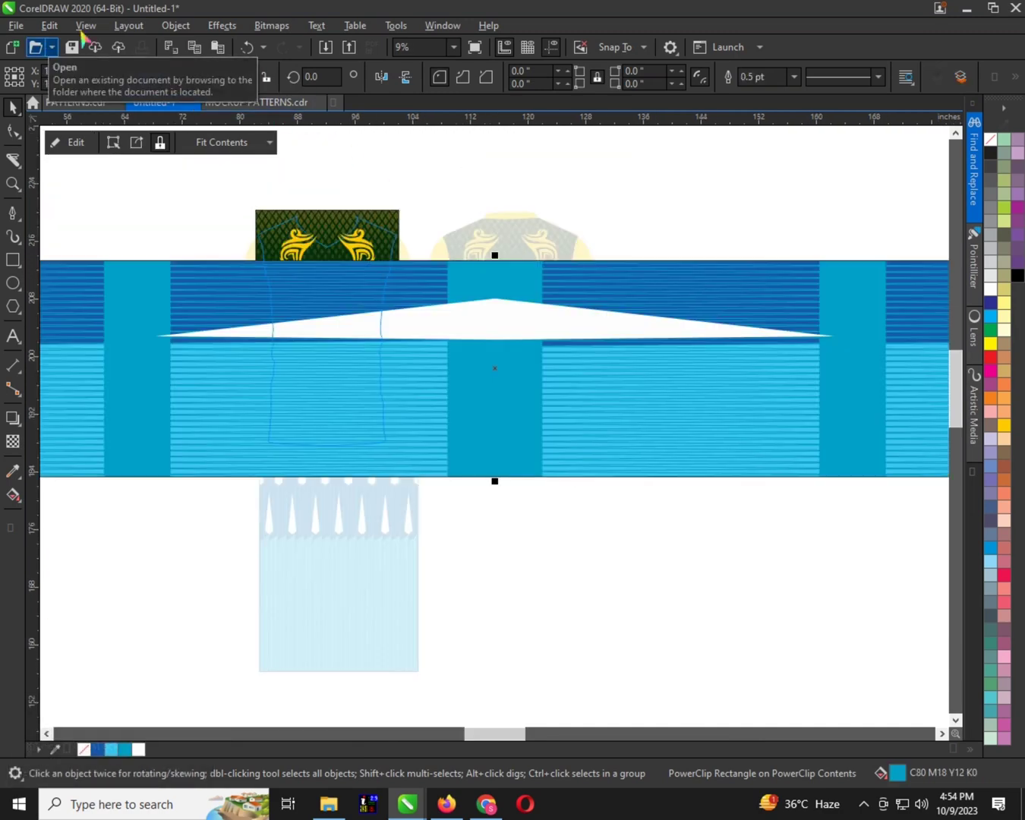
pyautogui.hotkey('ctrl', 'z')
# Resize the pasted pattern to 20 inches wide and 34 inches high
pyautogui.moveTo(184, 71); pyautogui.dragTo(2, 53)
pyautogui.write('20')
pyautogui.press('Tab')
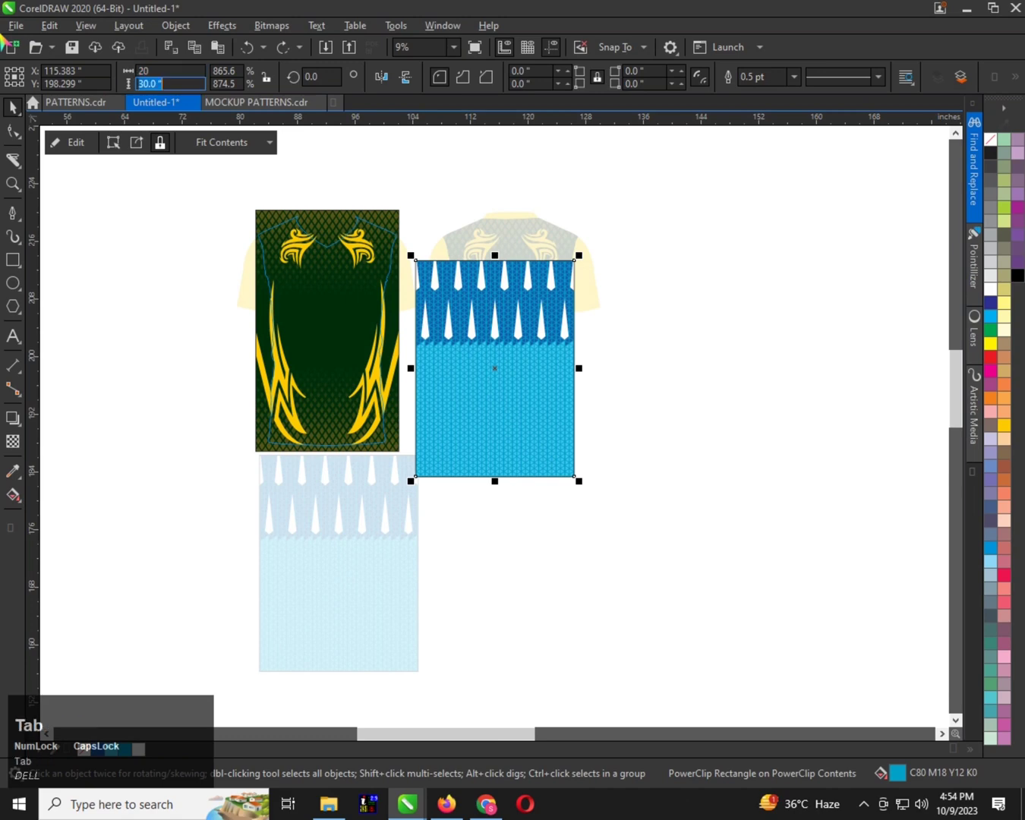
pyautogui.press('Return')
# Centre the pattern horizontally and vertically on the front body's green artwork and send it to the back
pyautogui.keyDown('shift'); pyautogui.click(364, 322); pyautogui.keyUp('shift')
pyautogui.press('c')
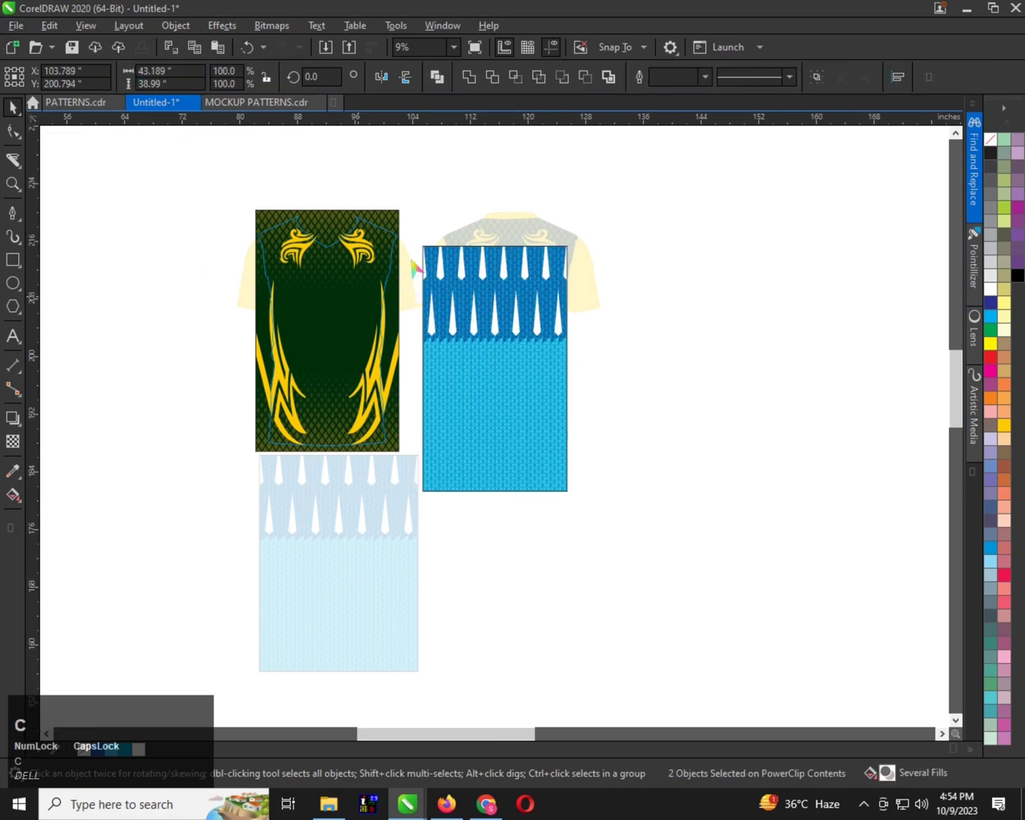
pyautogui.press('e')
pyautogui.click(354, 276)
pyautogui.hotkey('shift', 'pagedown')
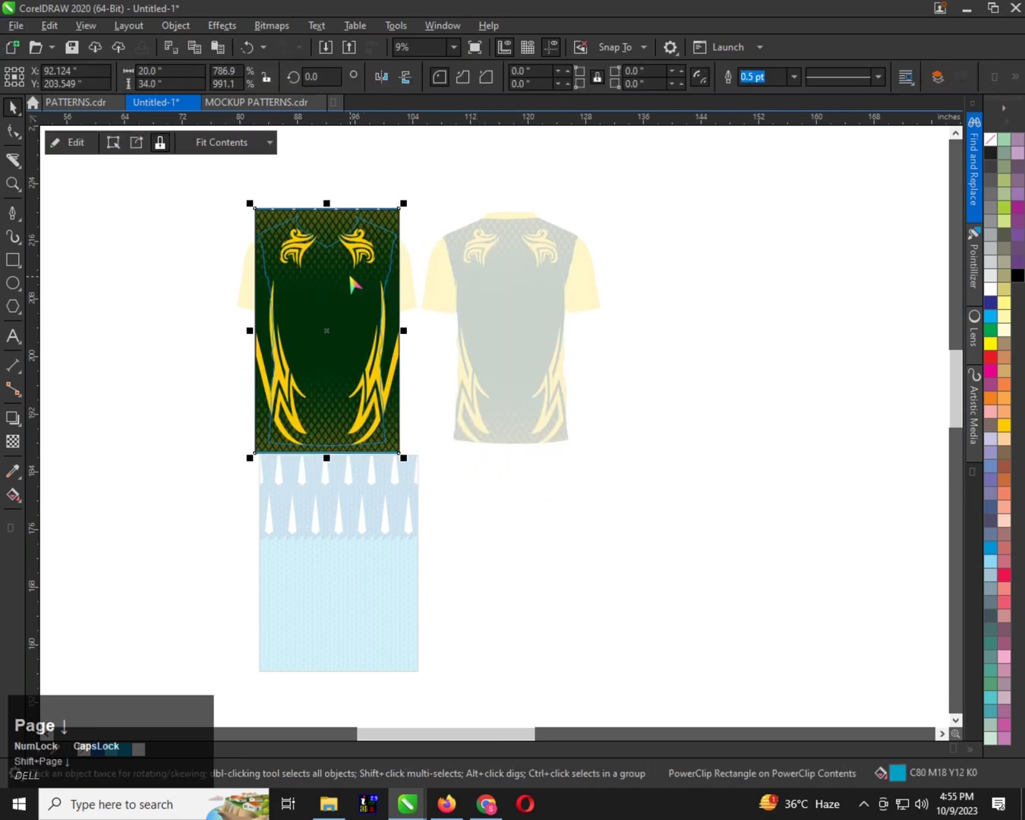
# Delete the green artwork from the front body's PowerClip contents
pyautogui.click(350, 275)
pyautogui.press('Delete')
pyautogui.click(430, 209)
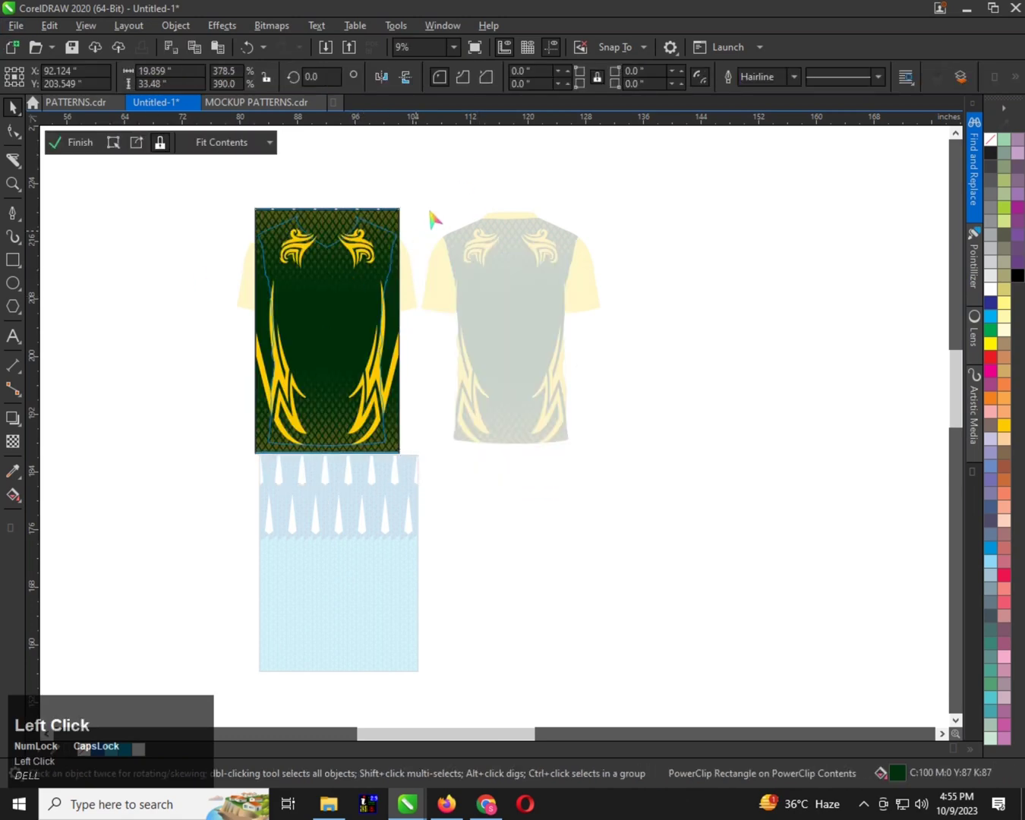
# Copy the resized pattern and finish editing the front body's PowerClip
pyautogui.keyDown('ctrl'); pyautogui.click(346, 292); pyautogui.keyUp('ctrl')
pyautogui.press('f')
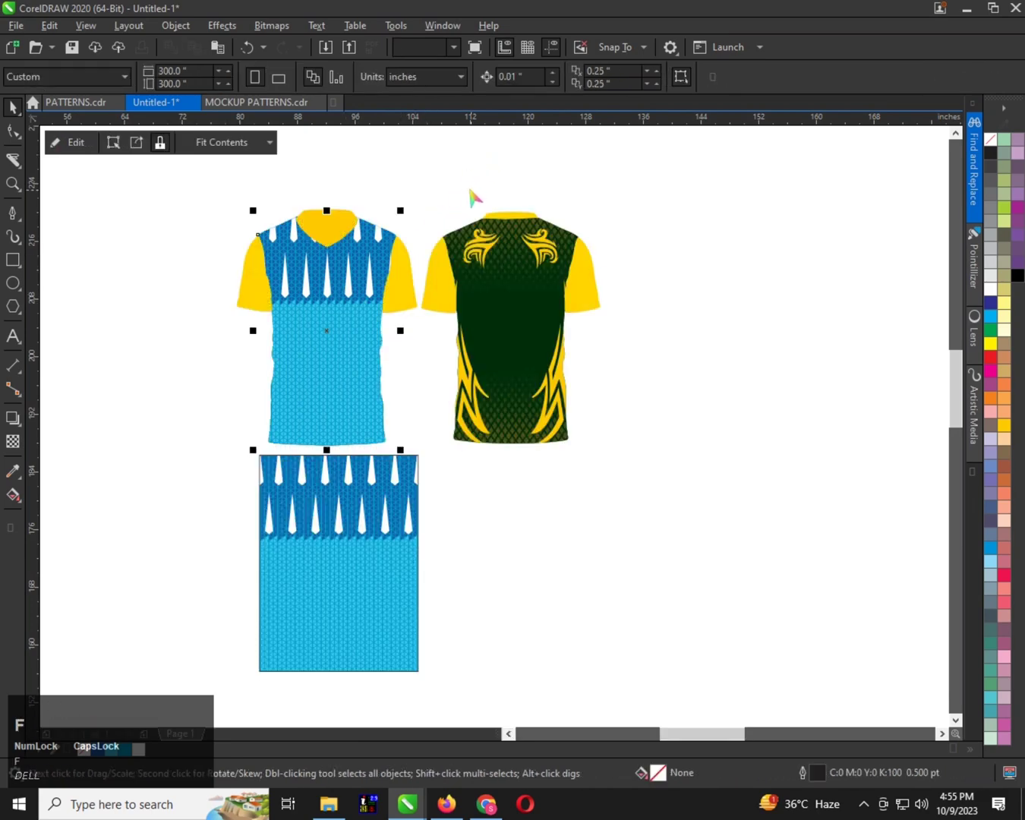
# Open the back shirt body's PowerClip for editing and paste the resized blue pattern into it
pyautogui.rightClick(482, 269)
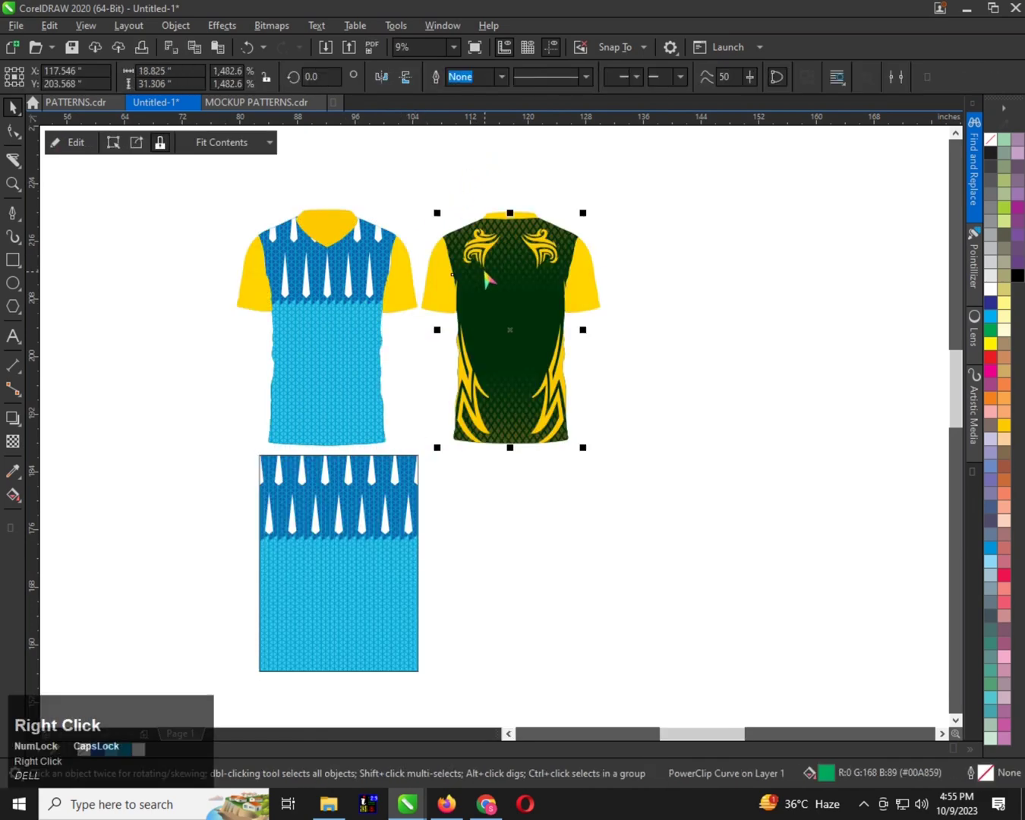
pyautogui.click(532, 304)
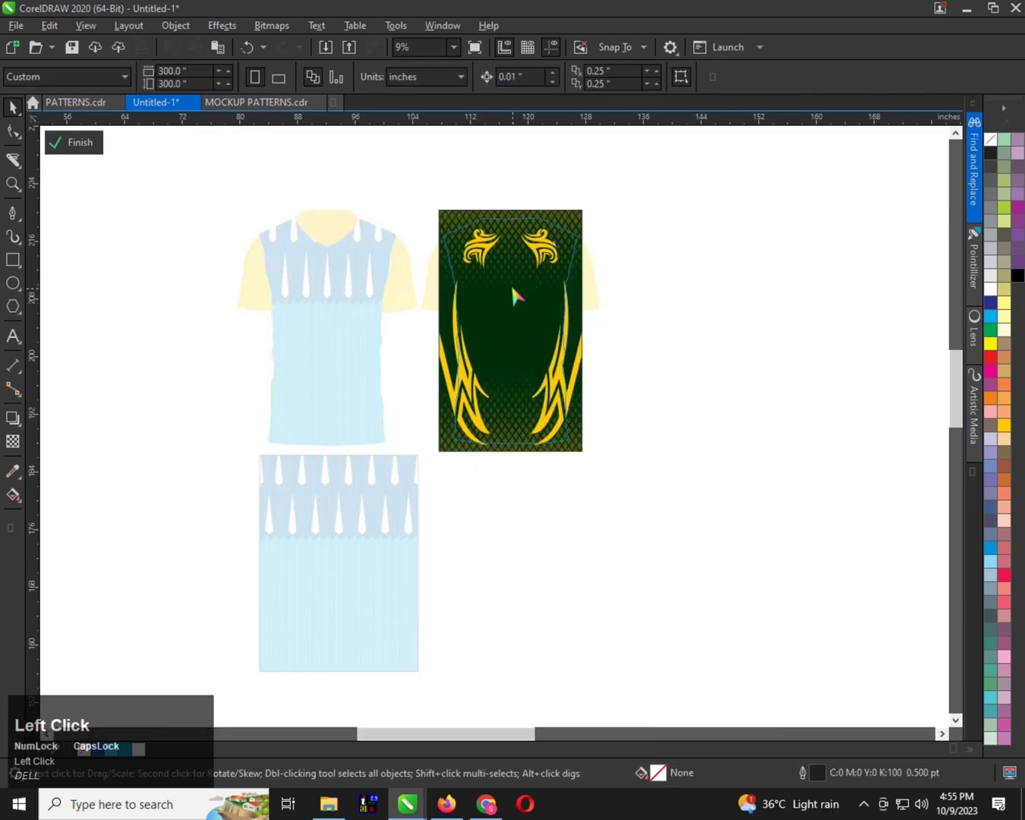
pyautogui.click(512, 288)
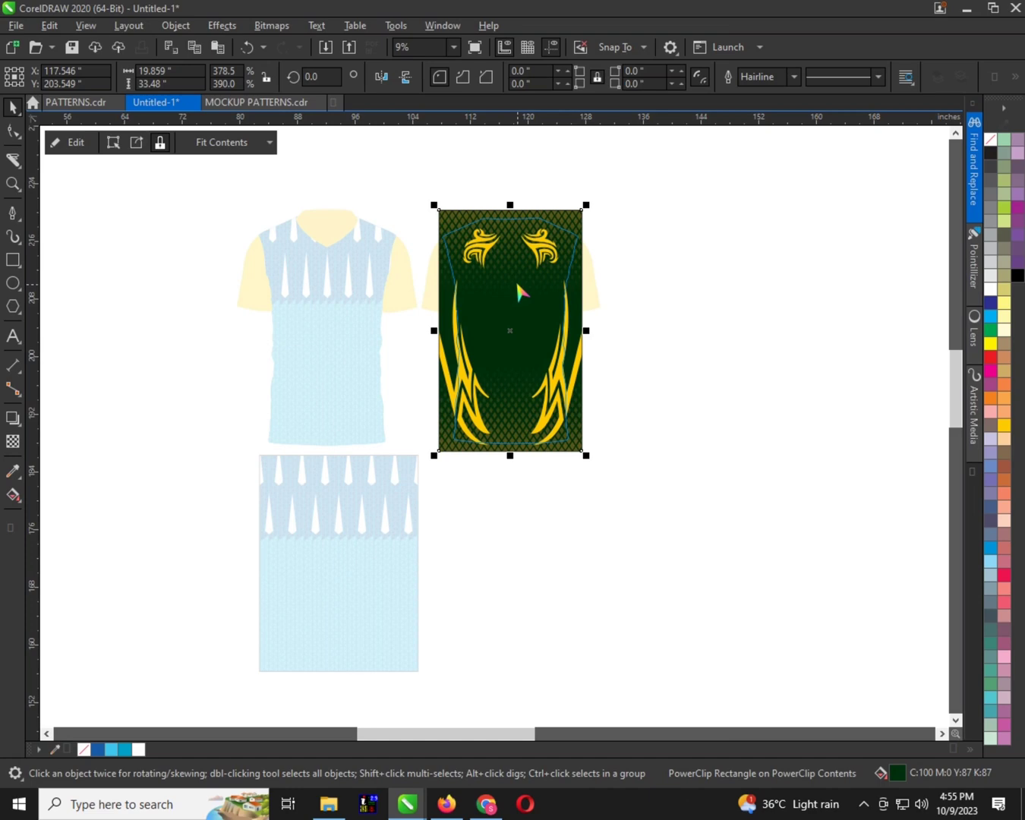
pyautogui.click(631, 251)
pyautogui.hotkey('ctrl', 'v')
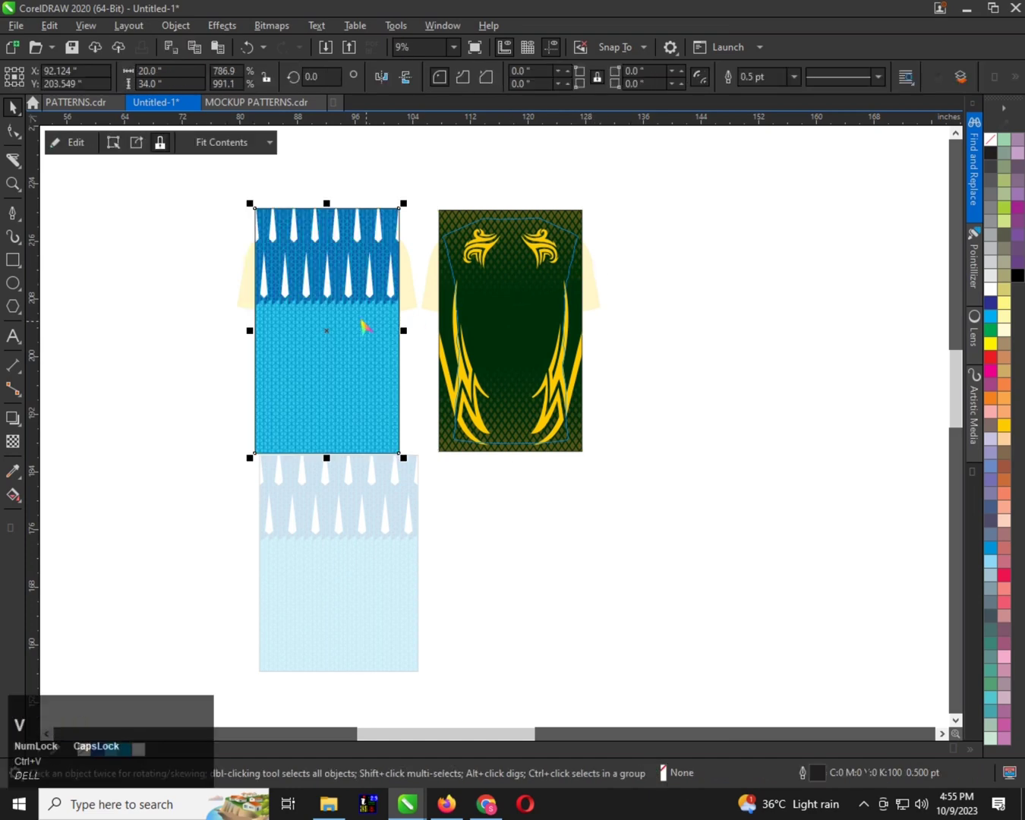
# Centre the pasted pattern horizontally on the back body's green artwork and send it to the back
pyautogui.moveTo(364, 327); pyautogui.dragTo(702, 275)
pyautogui.keyDown('shift'); pyautogui.click(519, 278); pyautogui.keyUp('shift')
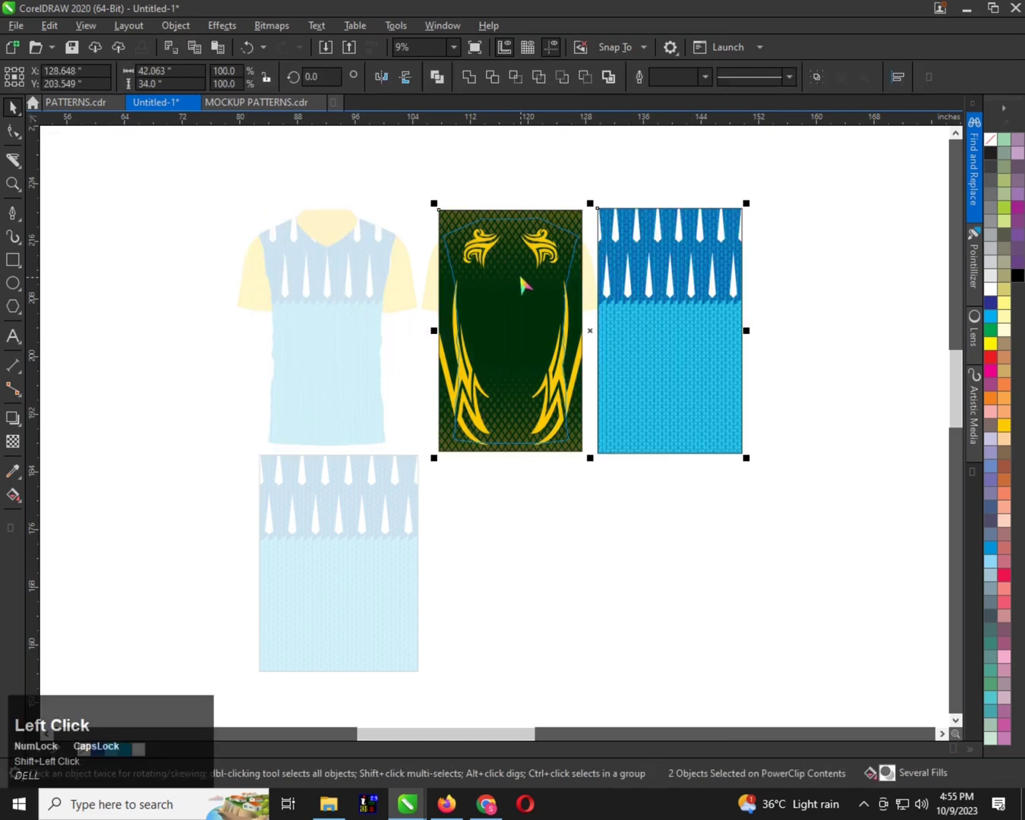
pyautogui.press('c')
pyautogui.click(780, 260)
pyautogui.click(509, 297)
pyautogui.hotkey('shift', 'pagedown')
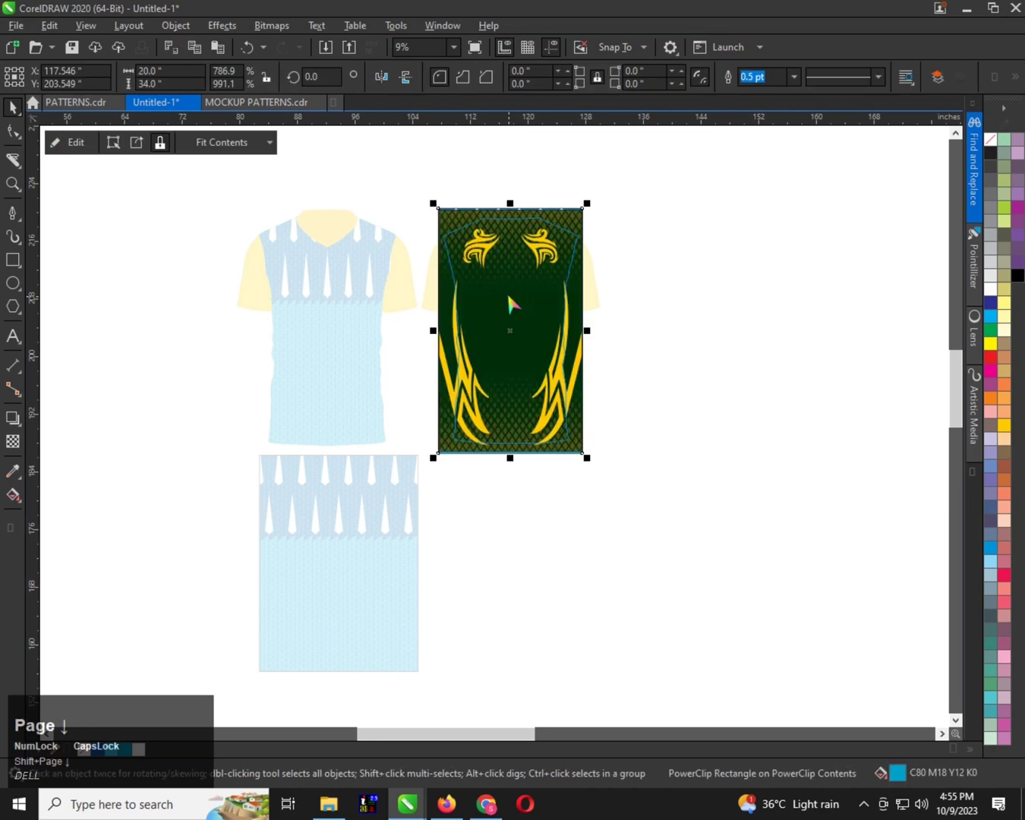
# Delete the green artwork from the back body's PowerClip contents and finish editing the PowerClip
pyautogui.click(504, 348)
pyautogui.press('Delete')
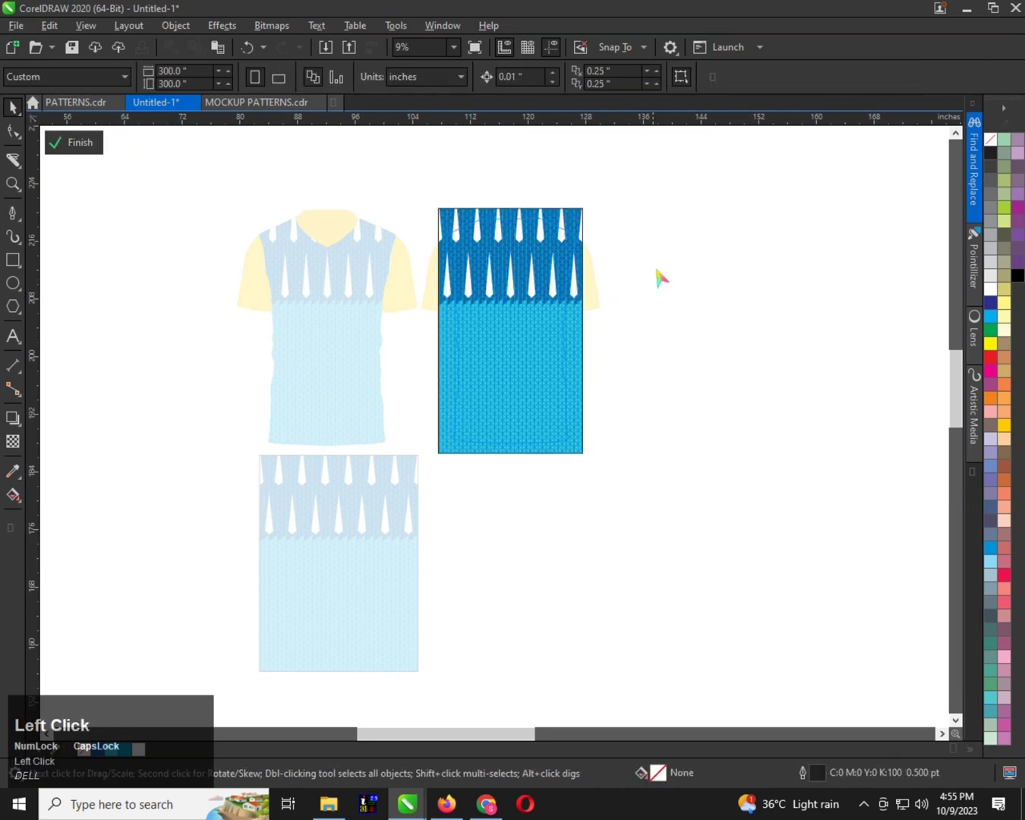
pyautogui.press('f')
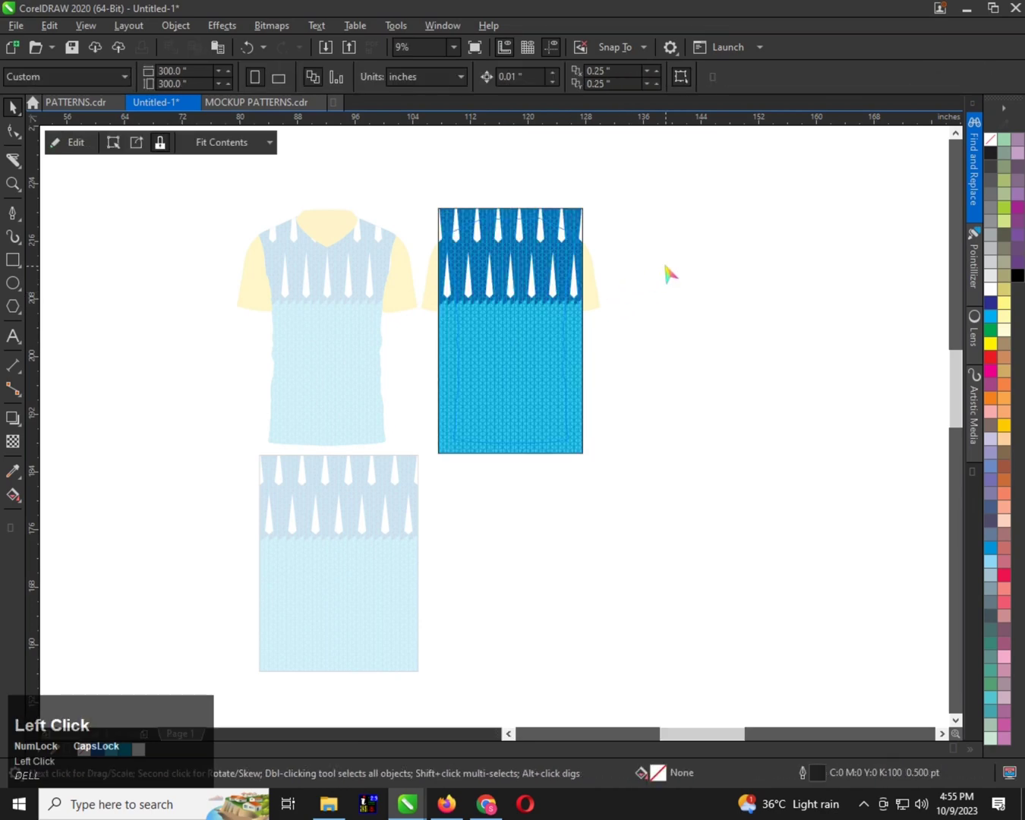
# Fill the front shirt's sleeves with dark blue C94 M71 Y0 K0
pyautogui.scroll(1, 421, 286)
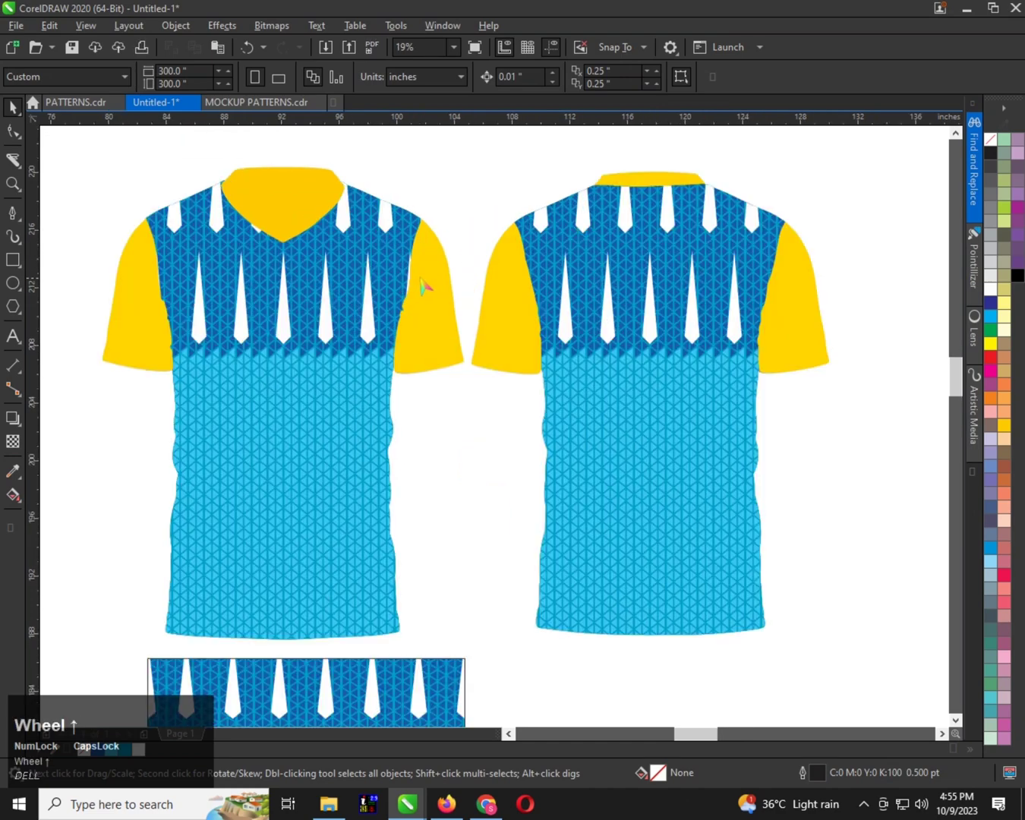
pyautogui.click(426, 286)
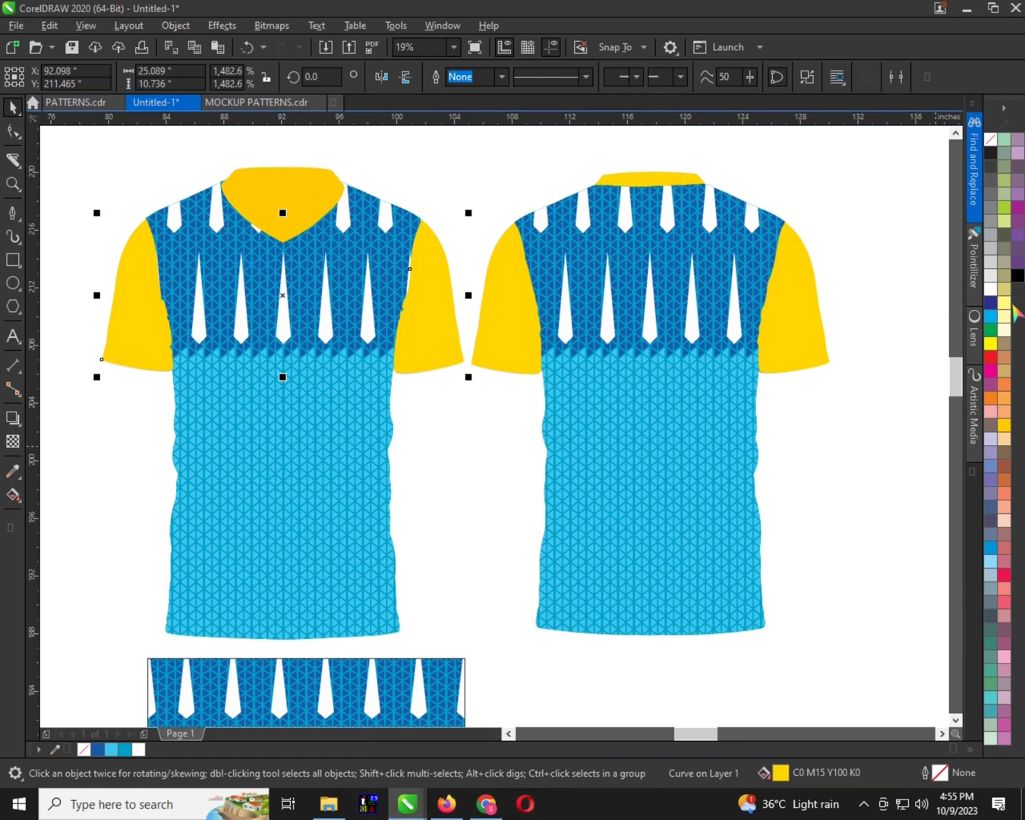
pyautogui.click(103, 748)
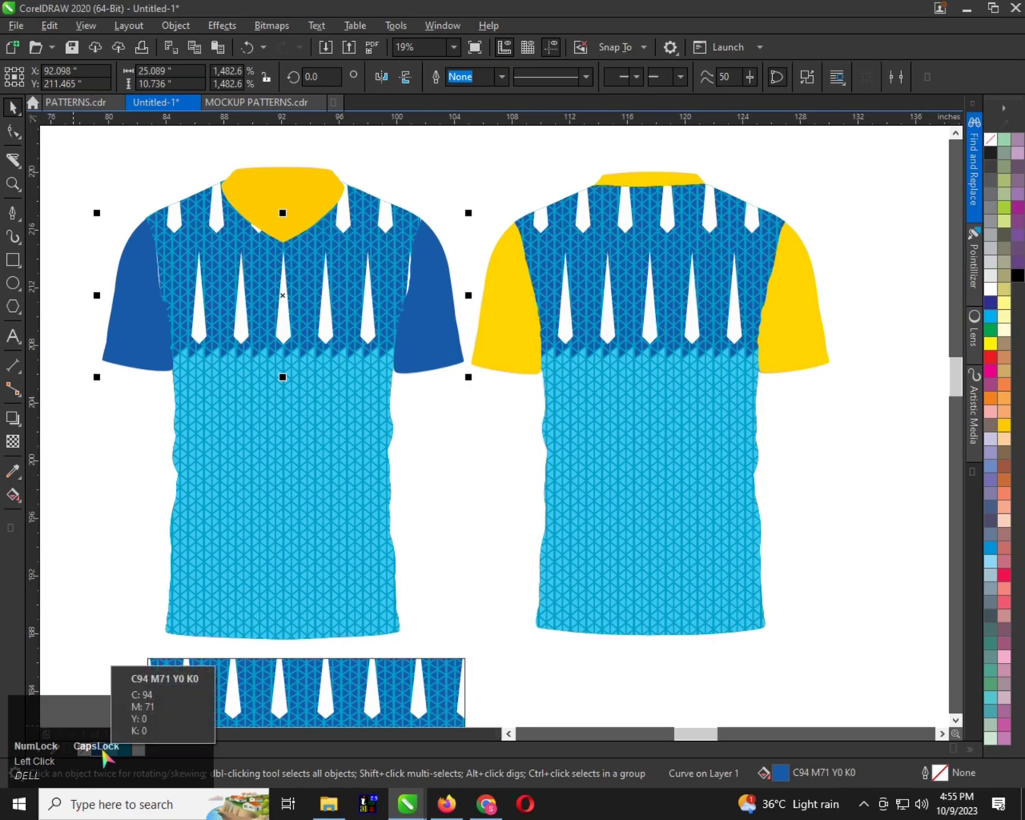
# Fill the front collar and the back collar with light blue C62 M0 Y2 K0
pyautogui.click(293, 206)
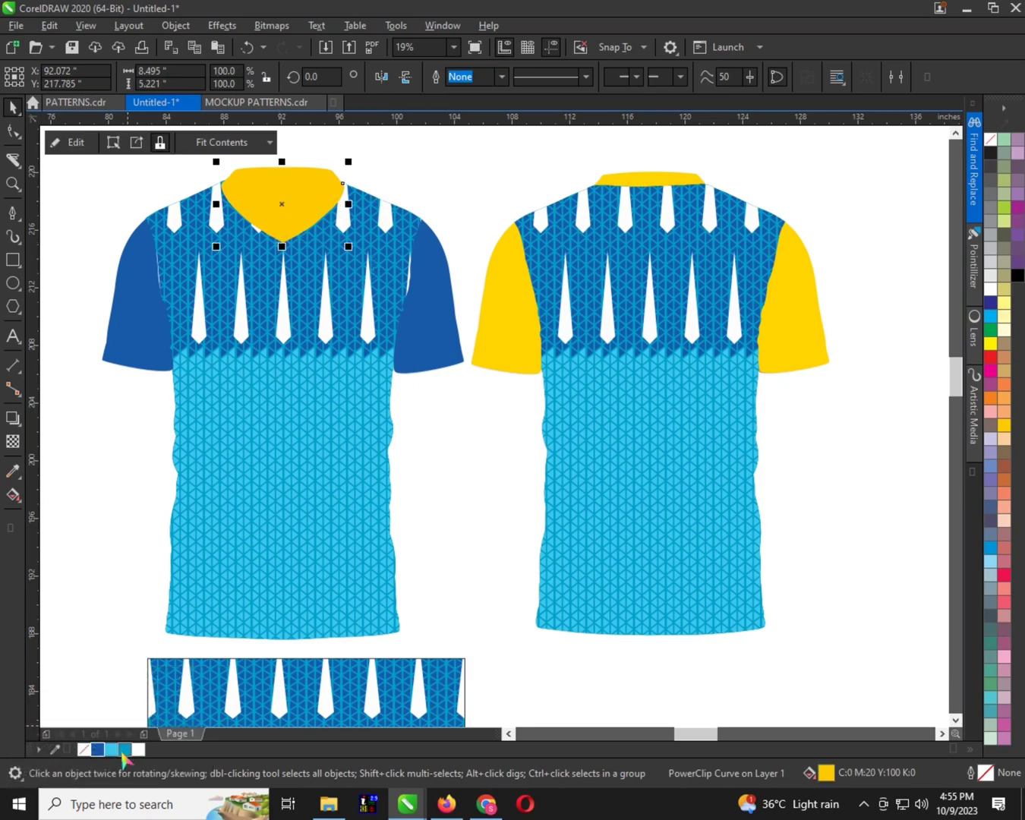
pyautogui.click(115, 750)
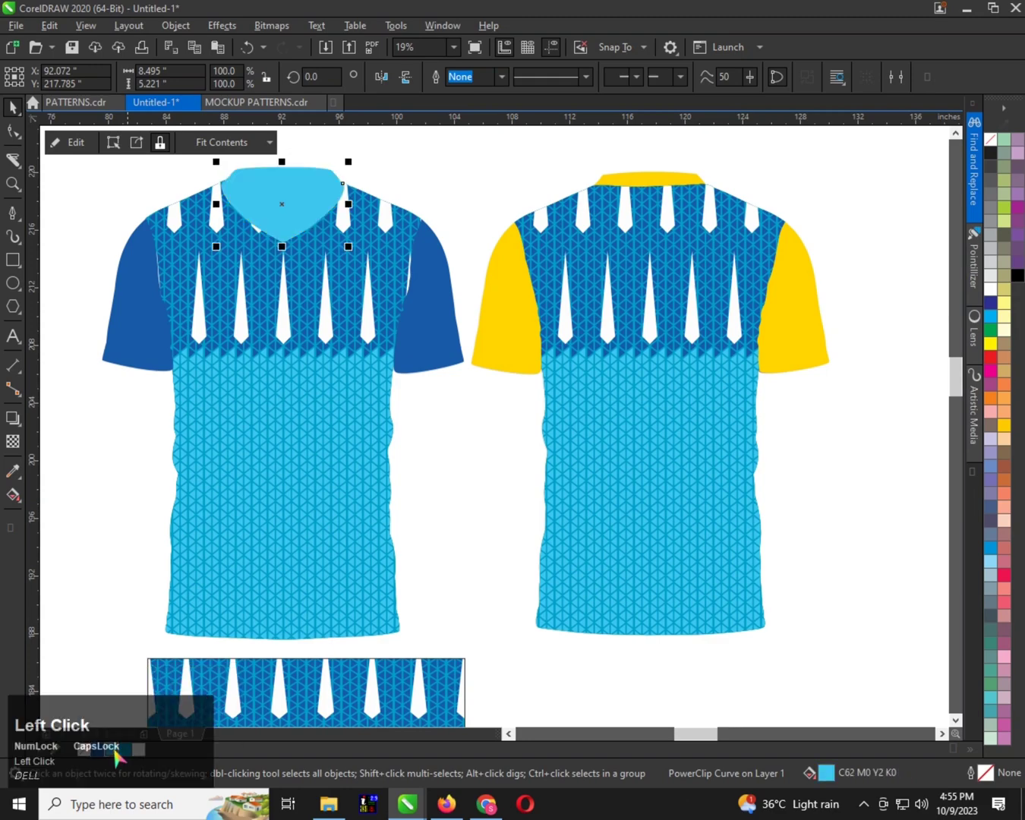
pyautogui.click(639, 183)
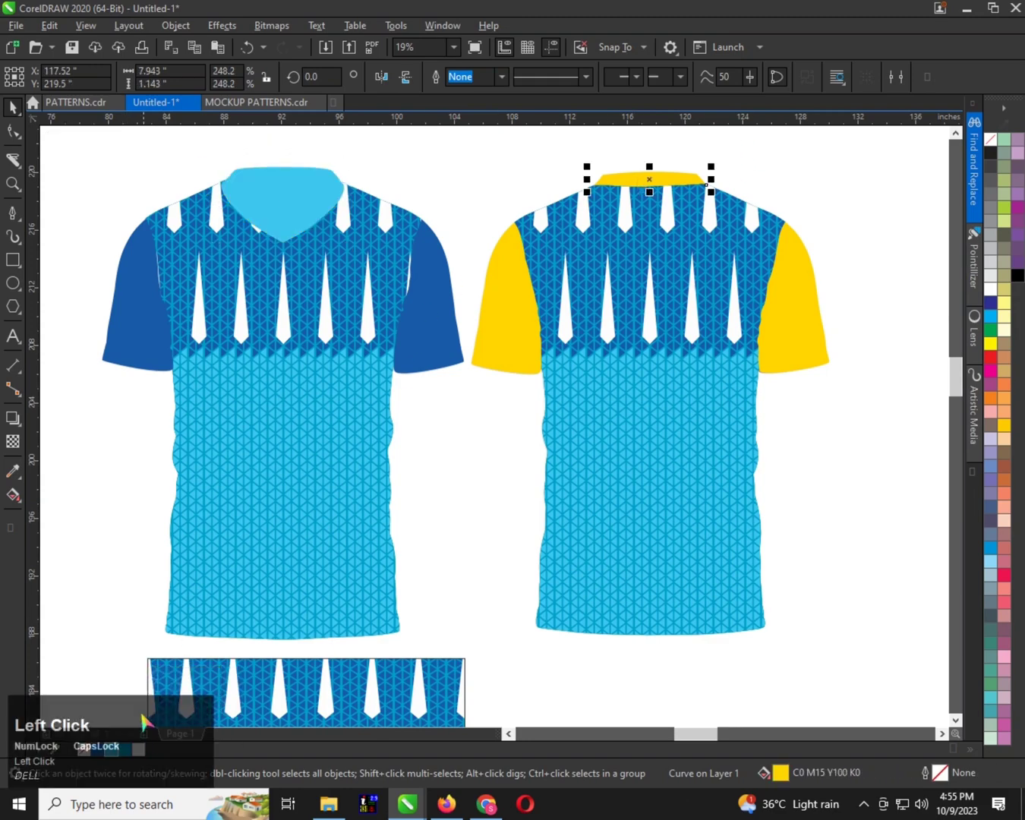
pyautogui.click(116, 750)
# Fill the sleeves of both the front and back shirts with medium blue C80 M18 Y12 K0
pyautogui.click(792, 311)
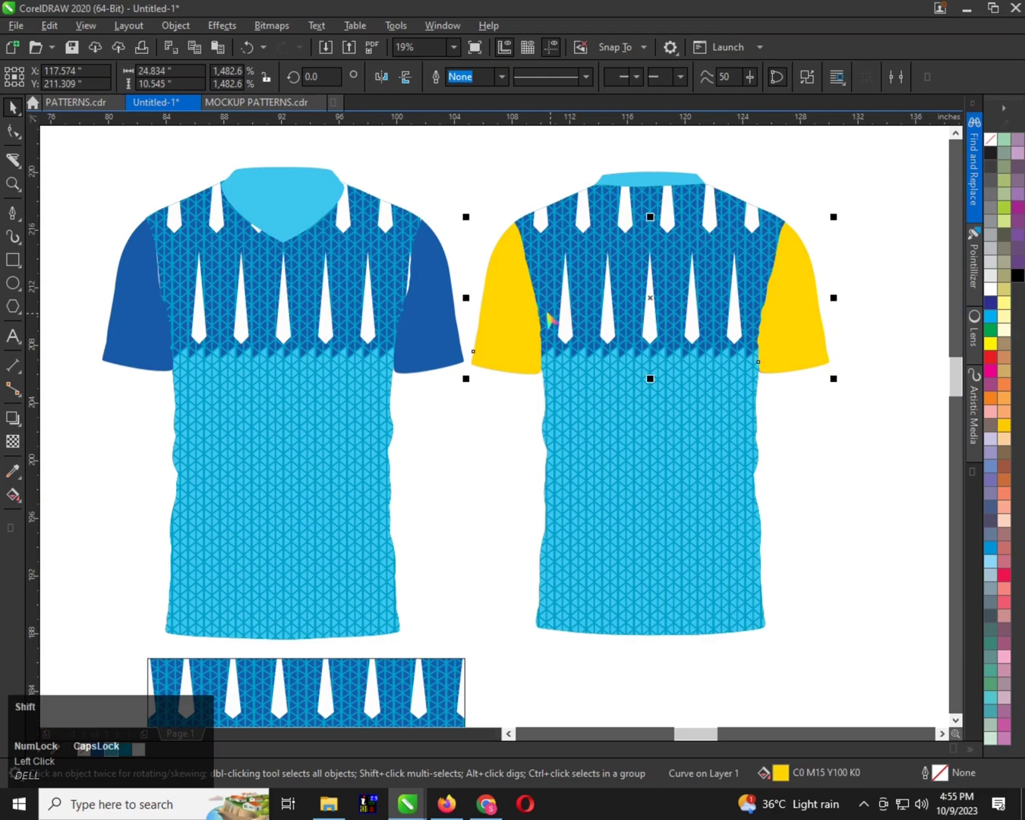
pyautogui.click(433, 317)
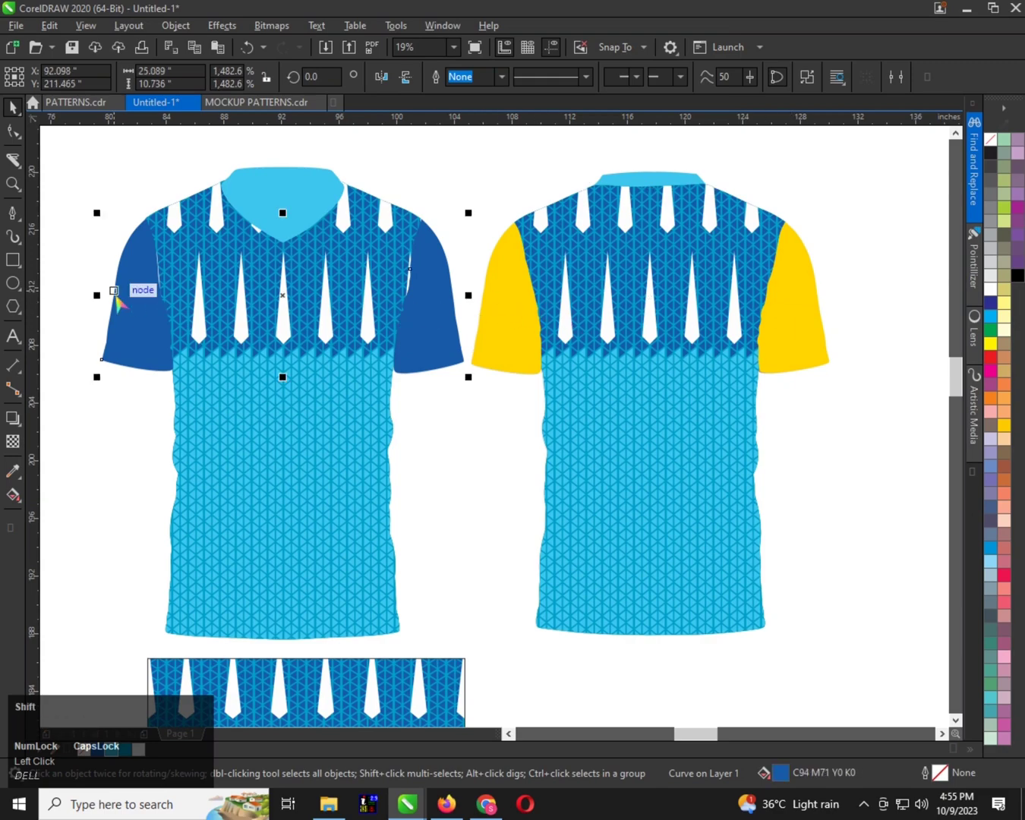
pyautogui.click(121, 749)
pyautogui.click(513, 328)
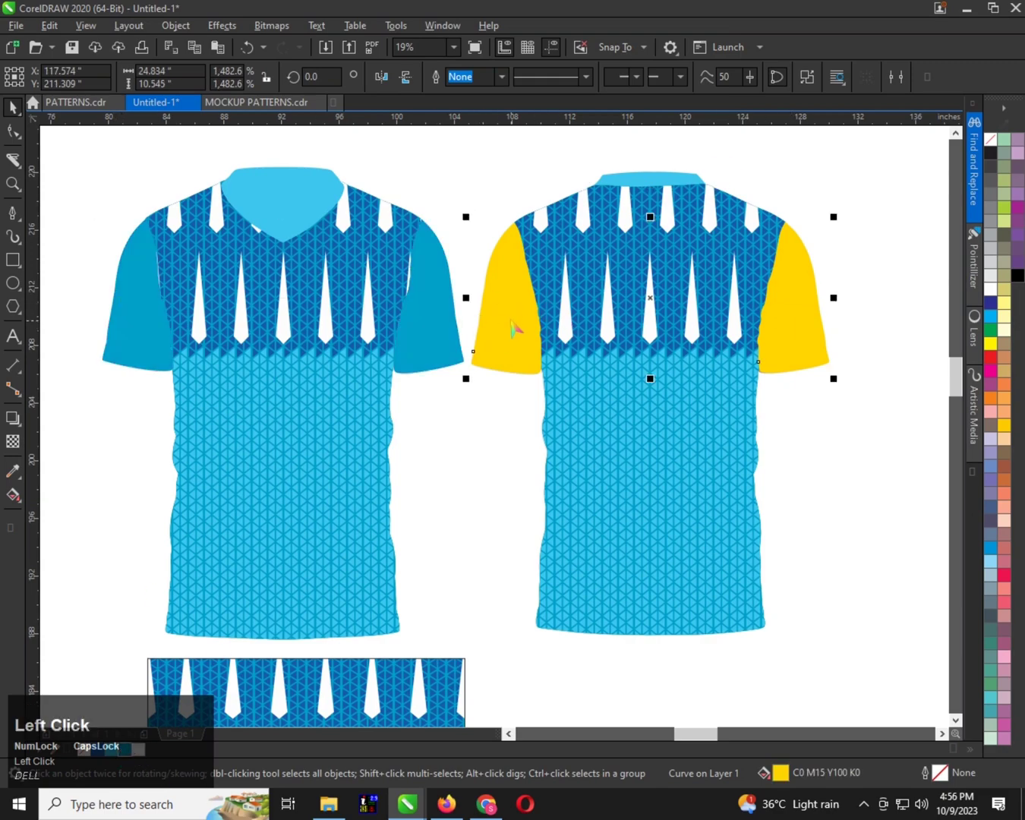
pyautogui.click(129, 753)
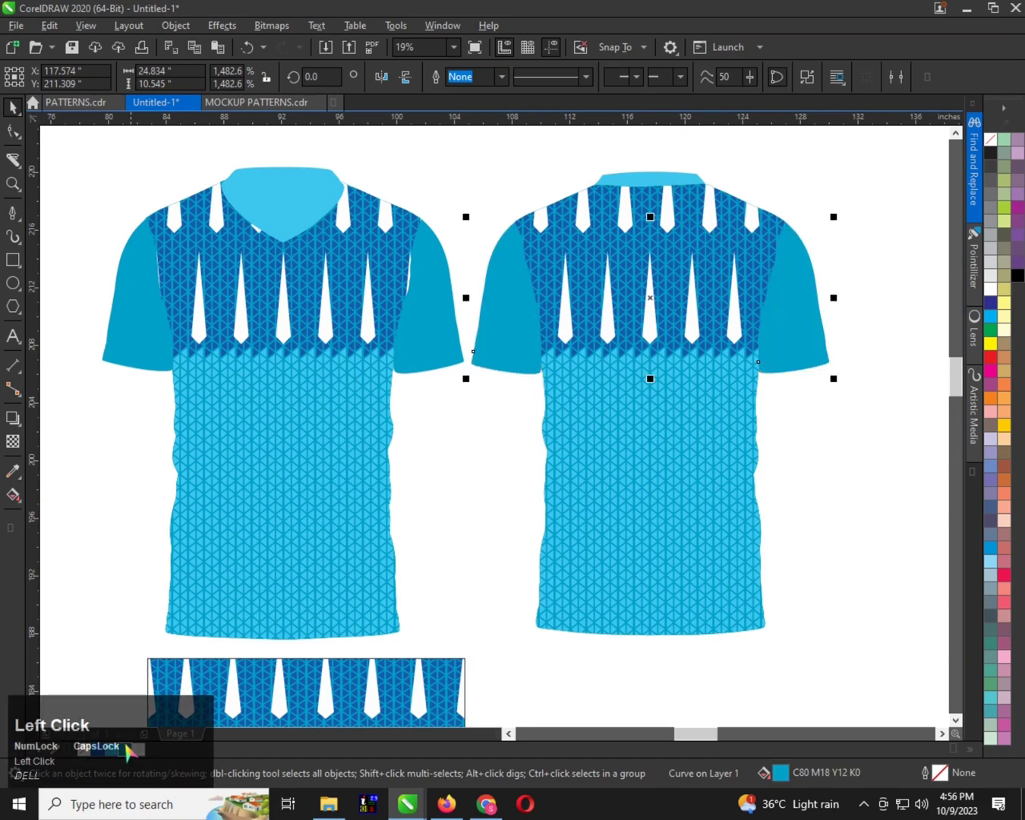
# Send the patterned front and back shirt bodies together to the back of the layer
pyautogui.click(666, 184)
pyautogui.scroll(-1, 361, 270)
pyautogui.scroll(1, 339, 320)
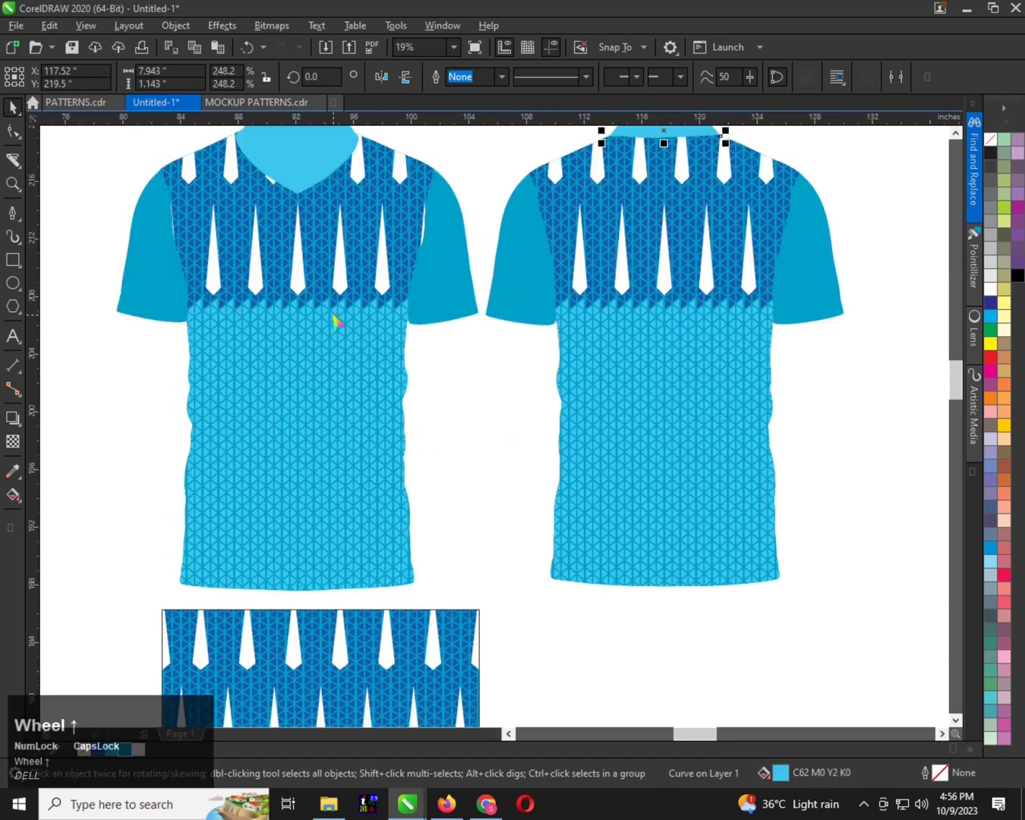
pyautogui.click(339, 320)
pyautogui.keyDown('shift'); pyautogui.click(597, 337); pyautogui.keyUp('shift')
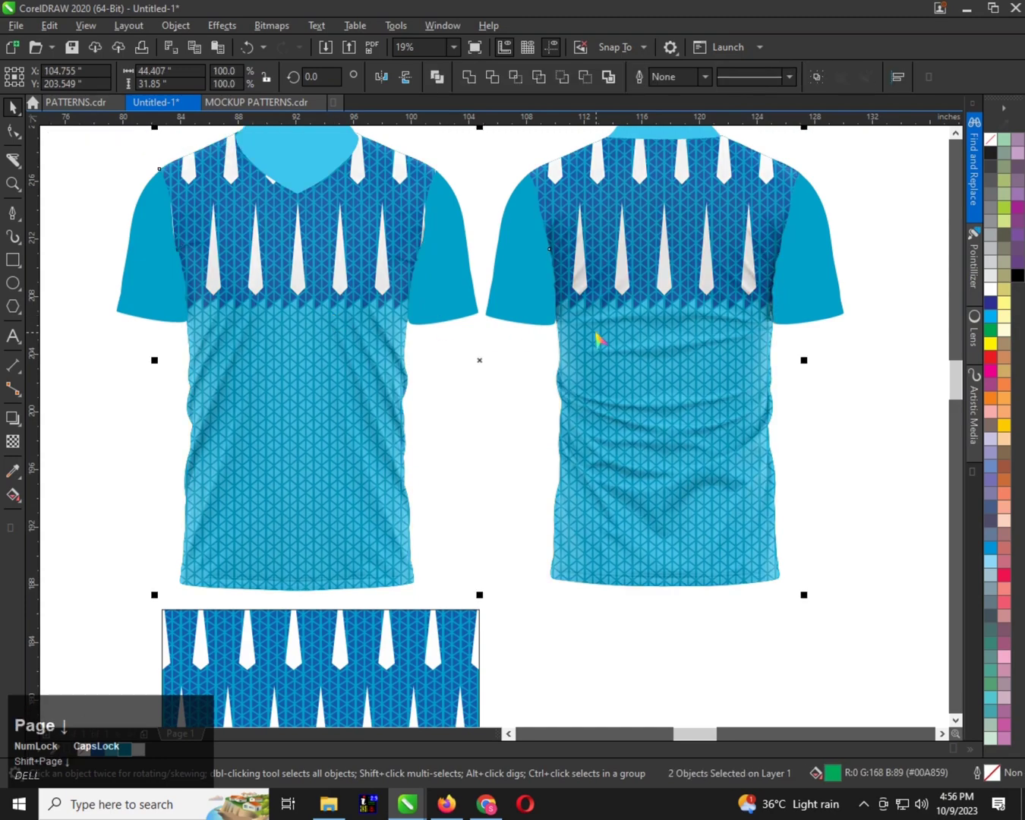
# Bring the shading groups of the front and back shirts to the front of the layer
pyautogui.scroll(-1, 349, 417)
pyautogui.click(309, 387)
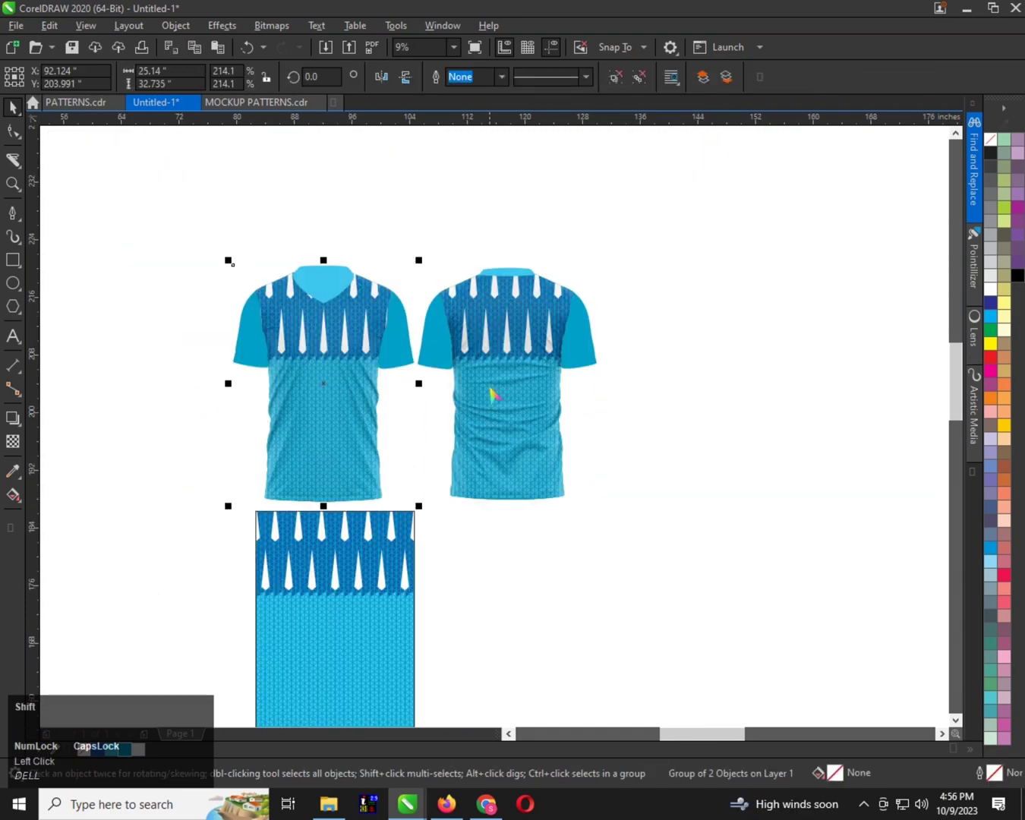
pyautogui.keyDown('shift'); pyautogui.click(498, 394); pyautogui.keyUp('shift')
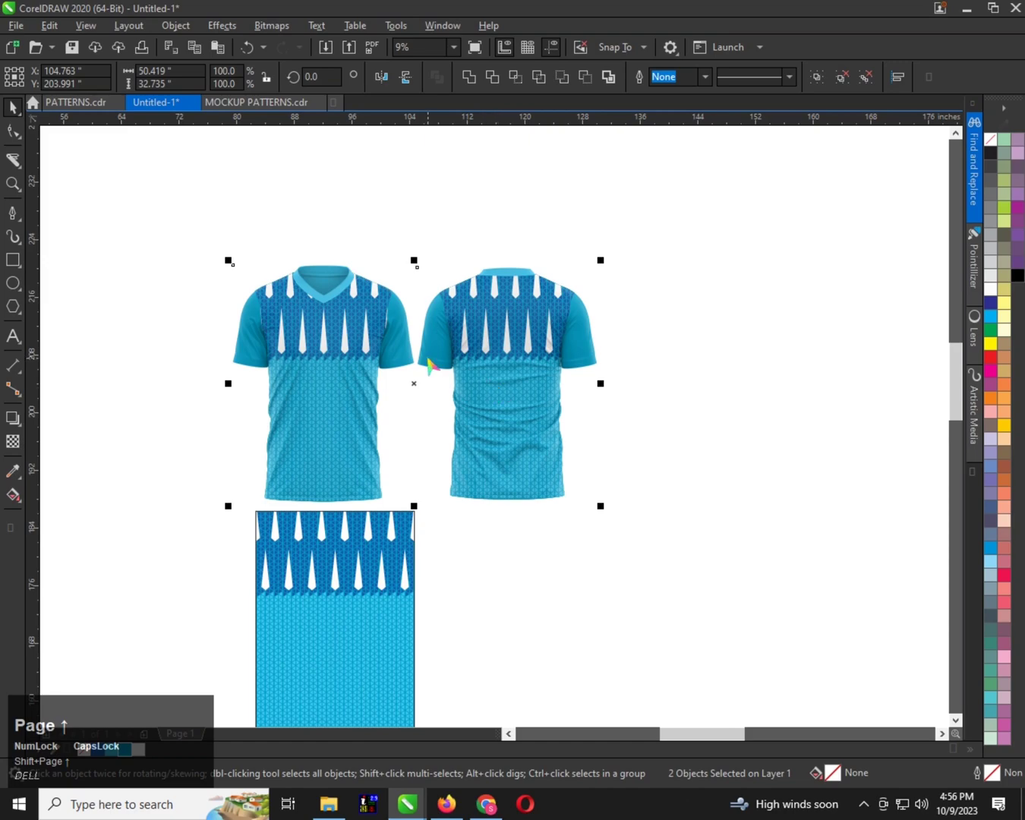
# Move the blue pattern rectangle from below the front shirt to the empty area right of the back shirt
pyautogui.scroll(1, 429, 367)
pyautogui.scroll(-1, 329, 499)
pyautogui.click(326, 509)
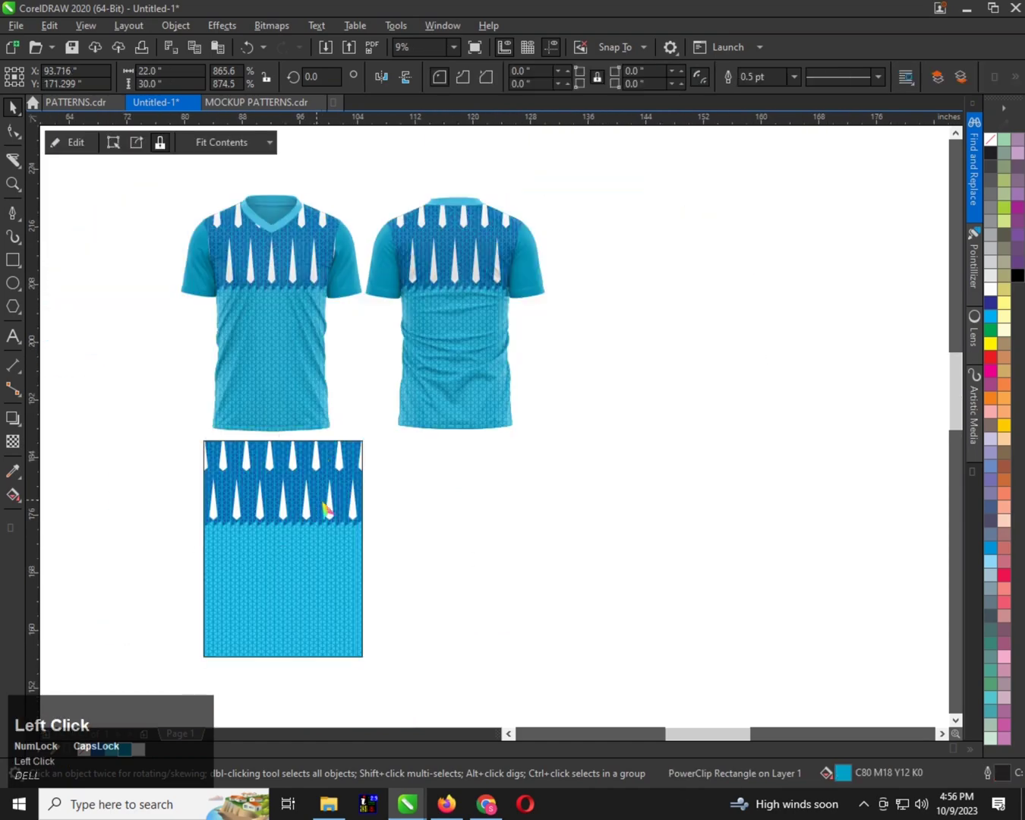
pyautogui.moveTo(327, 508); pyautogui.dragTo(789, 453)
# Examine the finished front and back shirt mockups, including the fabric texture of the triangle pattern up close
pyautogui.scroll(1, 358, 187)
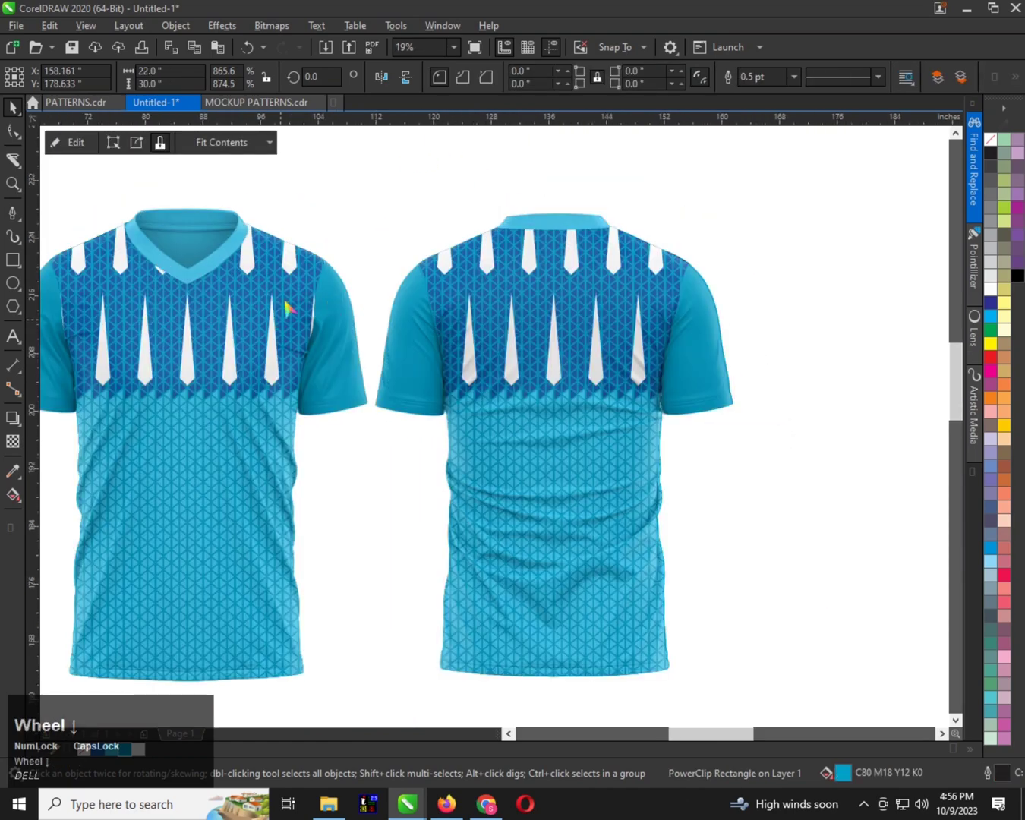
pyautogui.scroll(-1, 286, 306)
pyautogui.scroll(1, 311, 310)
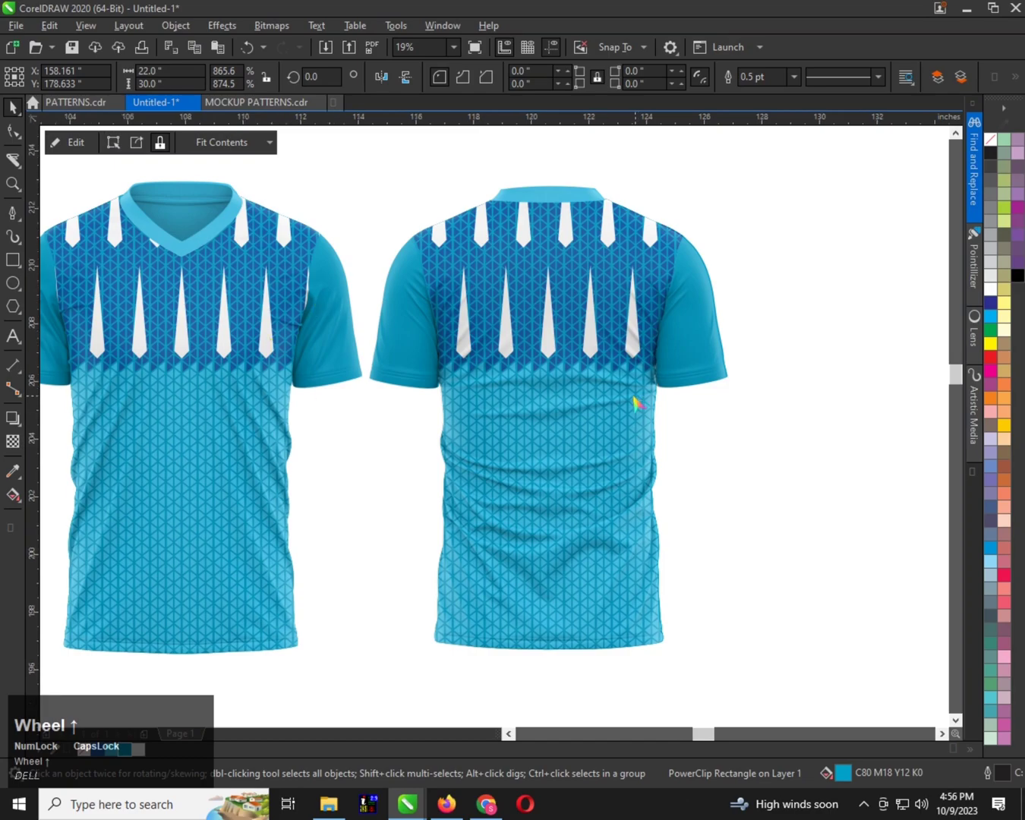
pyautogui.scroll(2, 515, 425)
pyautogui.scroll(-1, 429, 406)
pyautogui.scroll(2, 411, 396)
pyautogui.scroll(1, 414, 399)
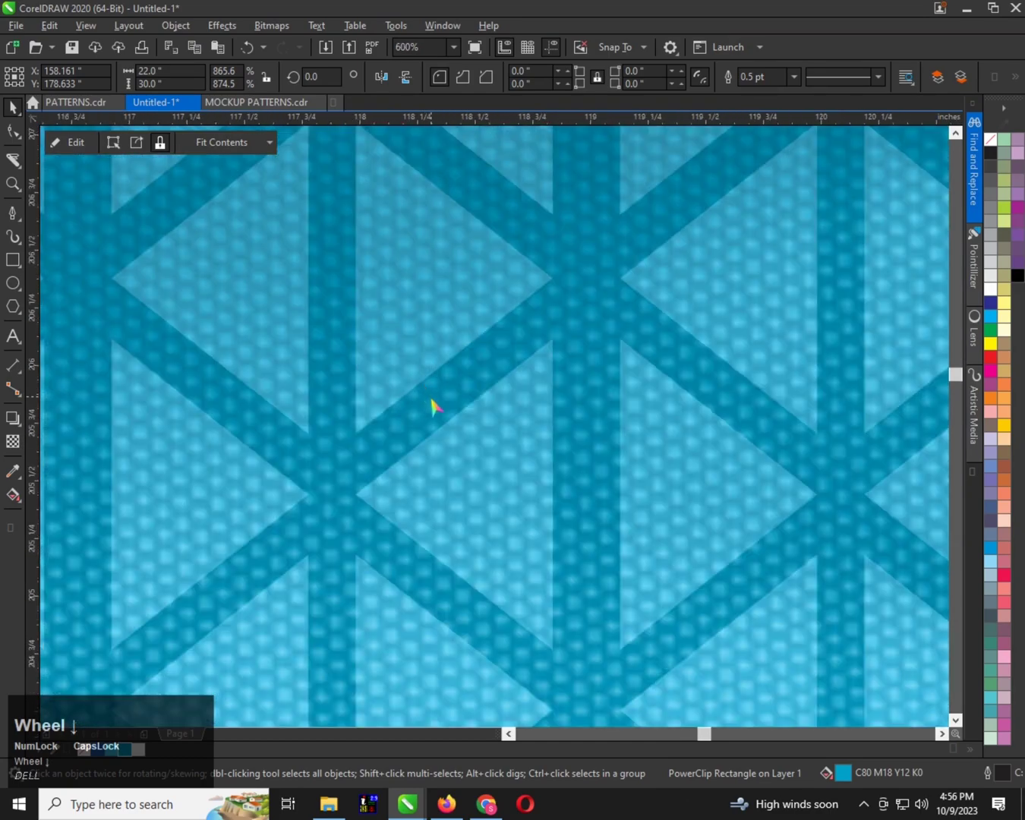
pyautogui.scroll(-3, 430, 404)
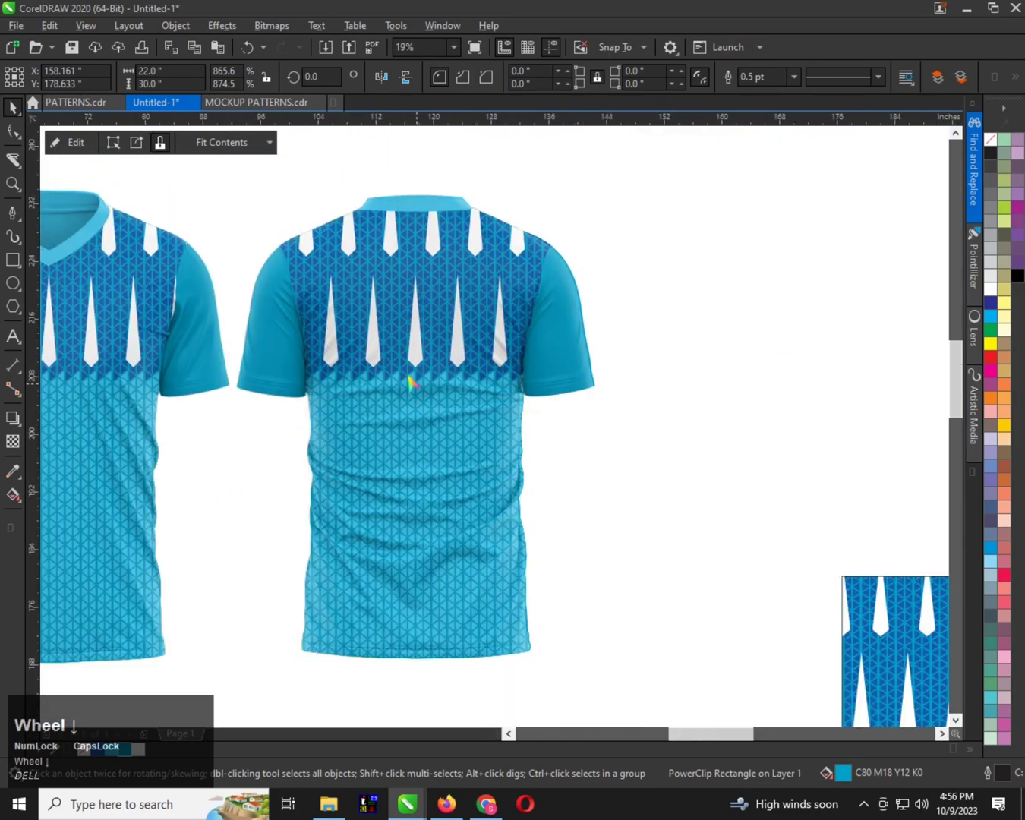
pyautogui.scroll(-1, 258, 325)
pyautogui.scroll(1, 268, 347)
pyautogui.scroll(-1, 203, 334)
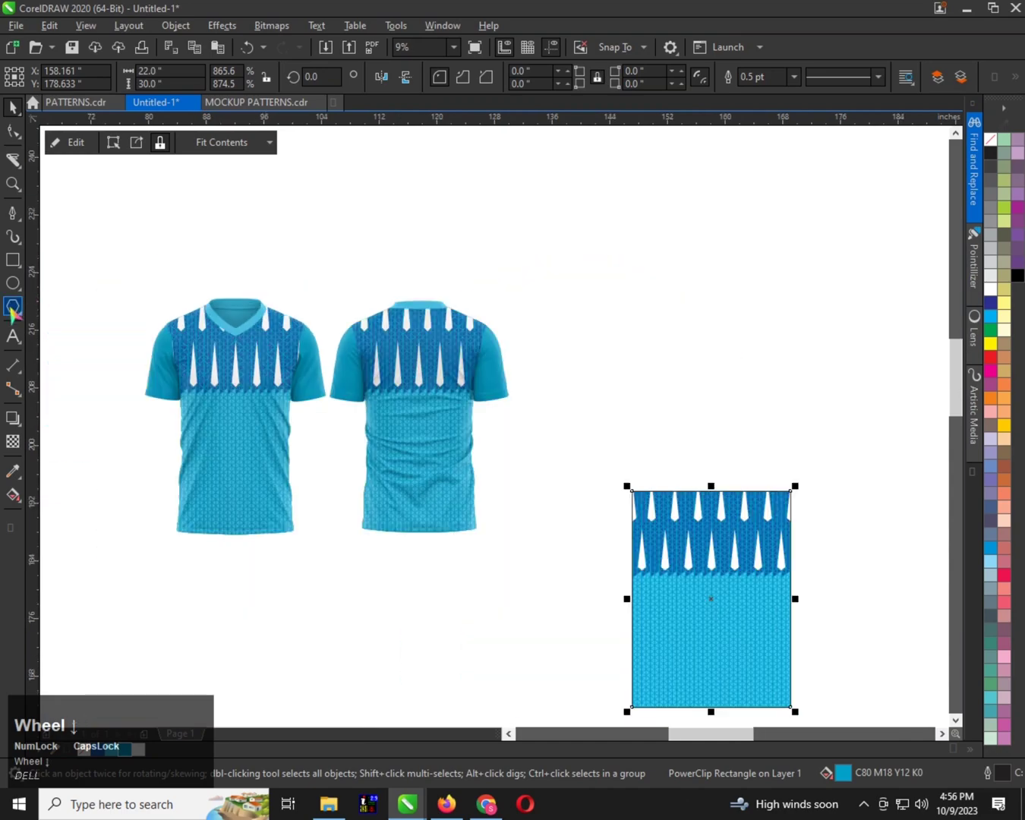
# Start an artistic text object in the empty area above the back shirt
pyautogui.click(12, 336)
pyautogui.scroll(1, 350, 303)
pyautogui.click(363, 238)
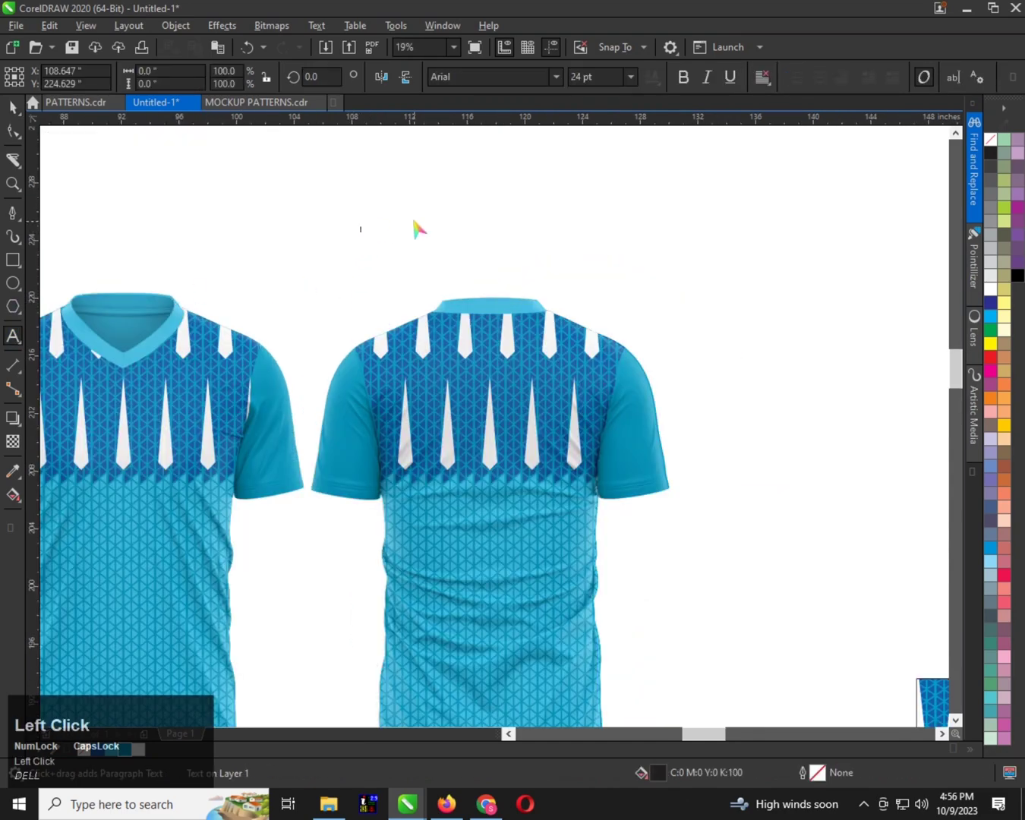
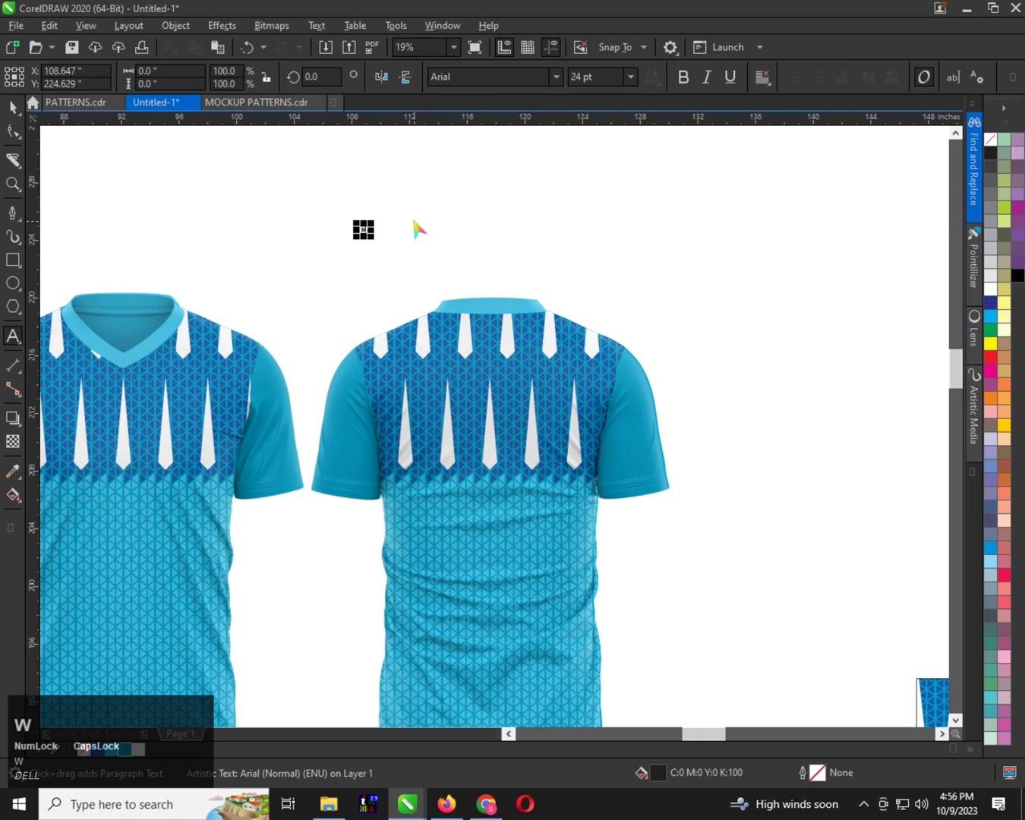
# Enlarge the player name text above the back shirt to about 168 pt and set its font to Arial MT Black
pyautogui.hotkey('ctrl', 'space')
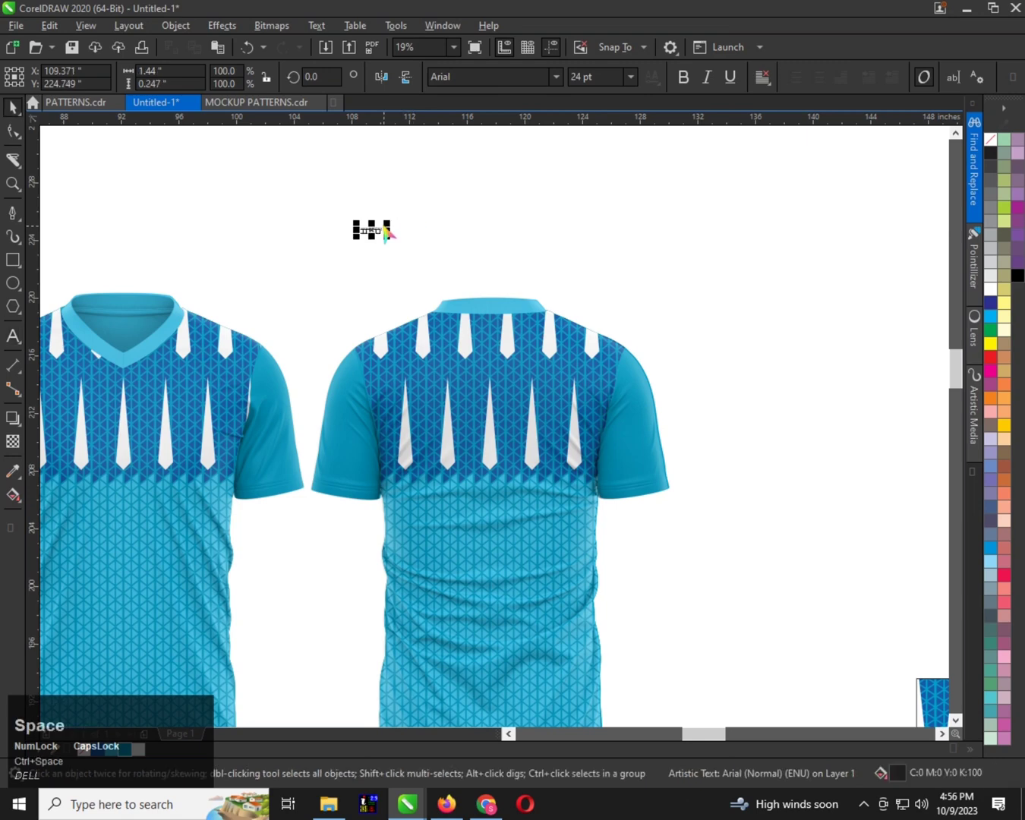
pyautogui.moveTo(385, 227); pyautogui.dragTo(523, 172)
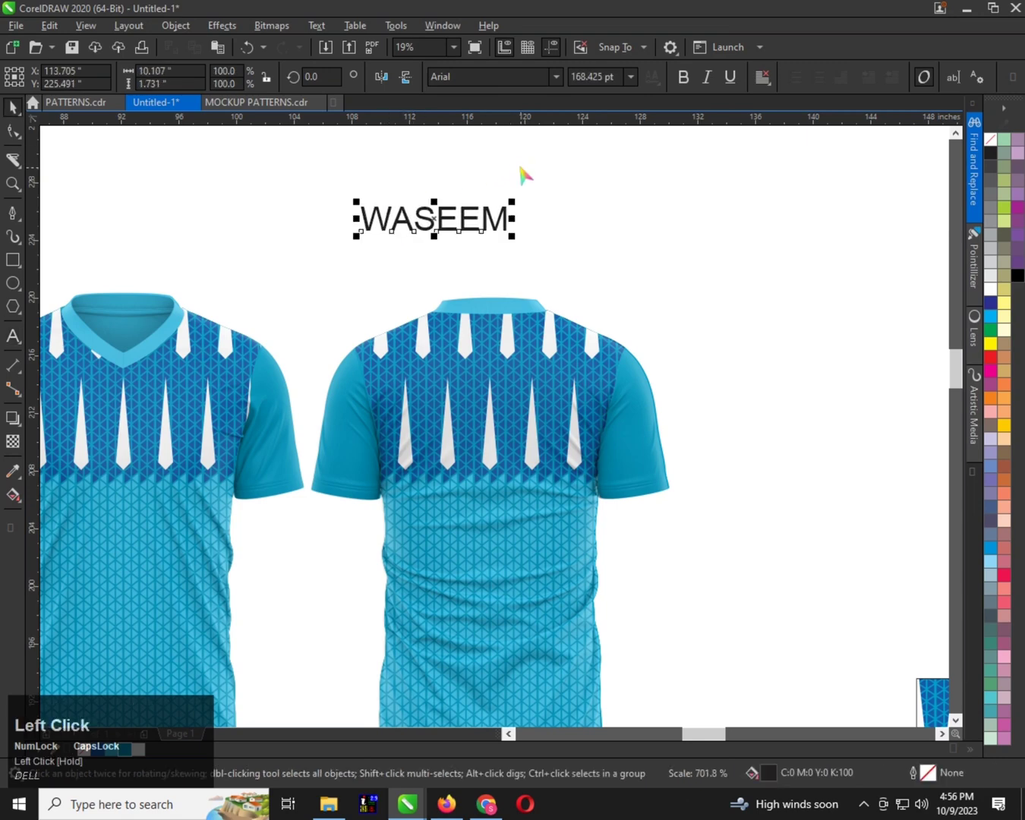
pyautogui.click(557, 77)
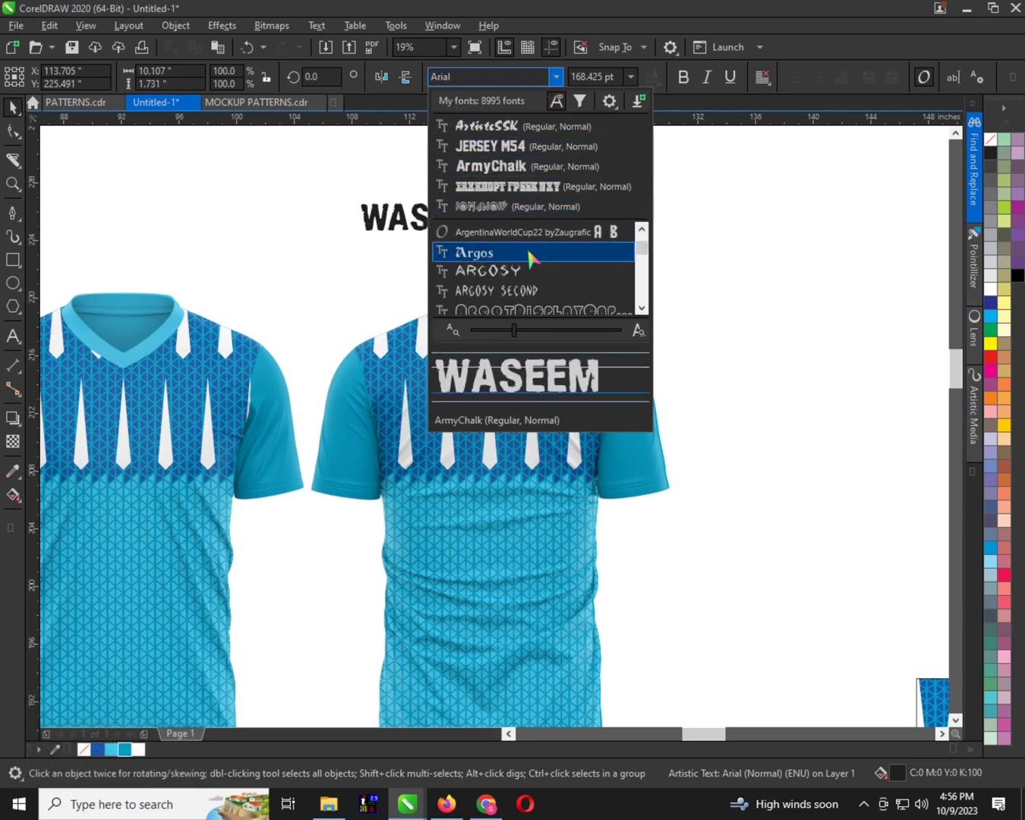
pyautogui.scroll(-3, 527, 258)
pyautogui.scroll(-1, 522, 262)
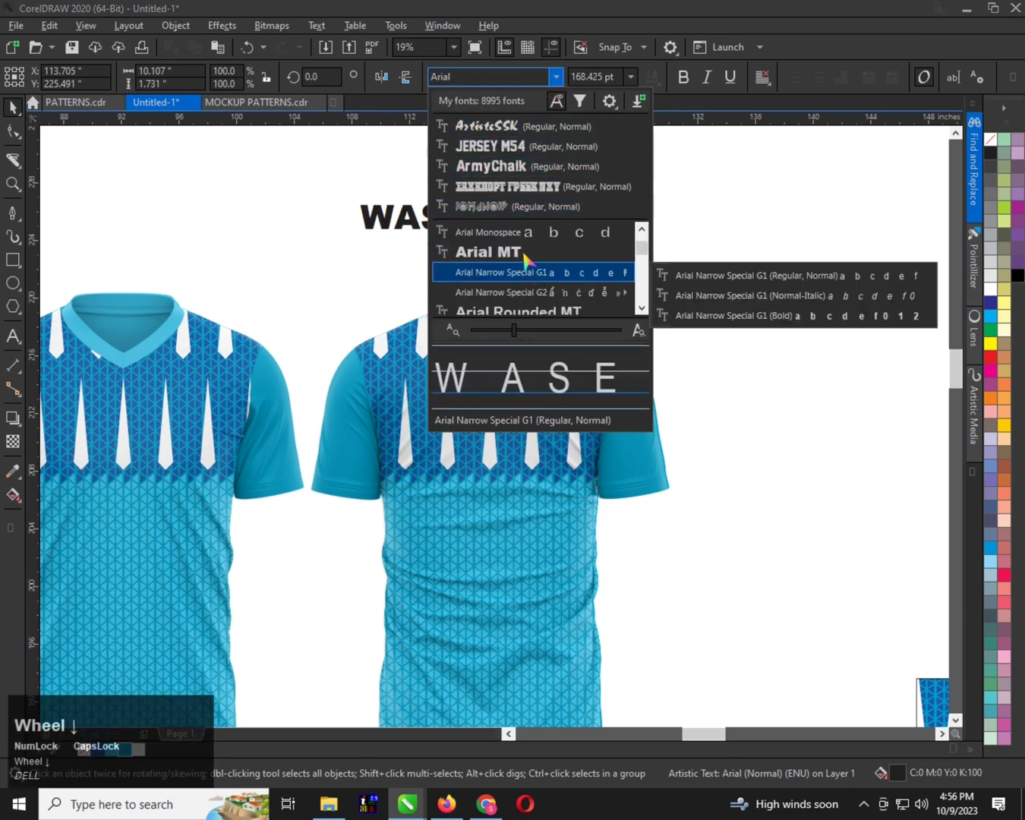
pyautogui.click(522, 253)
pyautogui.scroll(-1, 347, 213)
pyautogui.scroll(1, 423, 227)
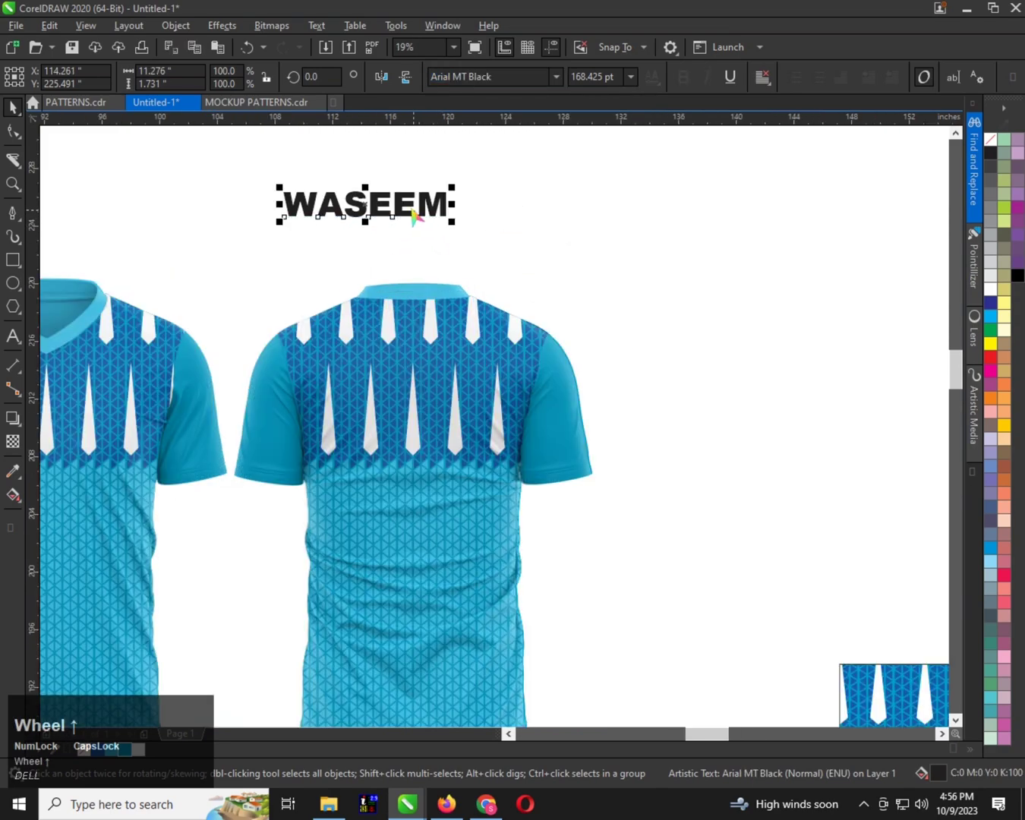
# Move the player name onto the upper back of the back shirt and stretch it to about 2.5 inches tall
pyautogui.moveTo(412, 218); pyautogui.dragTo(413, 332)
pyautogui.click(404, 202)
pyautogui.scroll(1, 418, 377)
pyautogui.moveTo(395, 385); pyautogui.dragTo(395, 406)
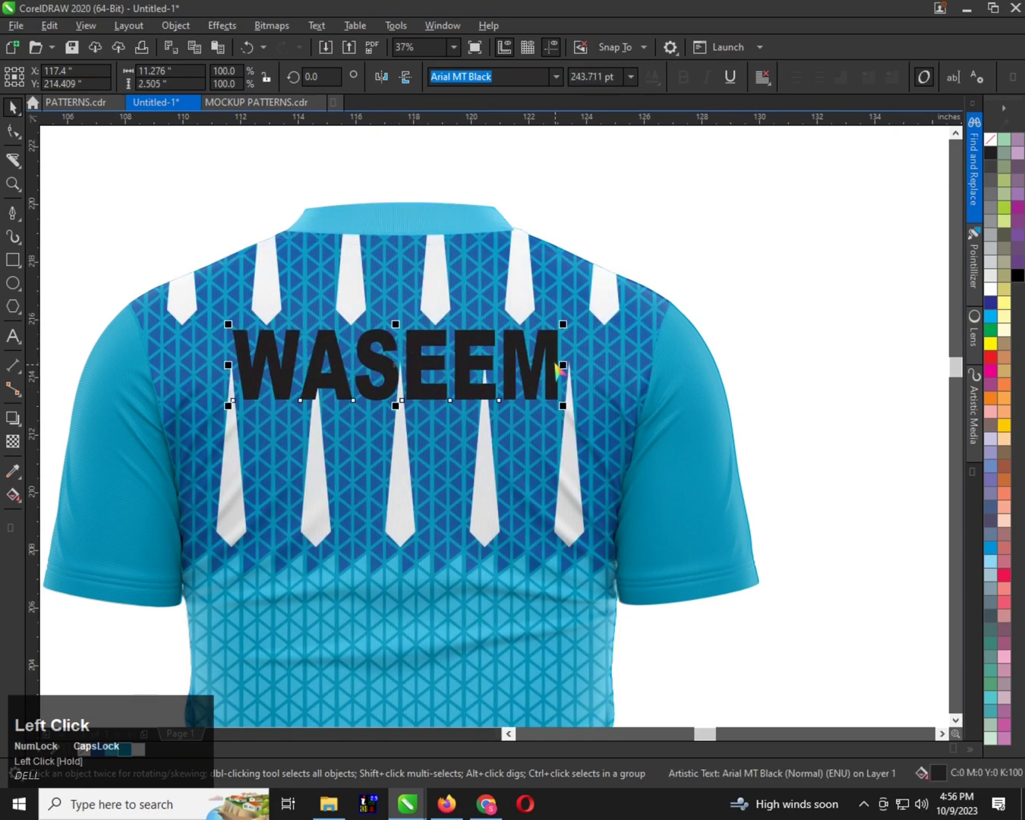
# Narrow the player name to about 9.8 inches wide and centre it horizontally on the back shirt
pyautogui.keyDown('shift'); pyautogui.click(542, 328); pyautogui.keyUp('shift')
pyautogui.press('c')
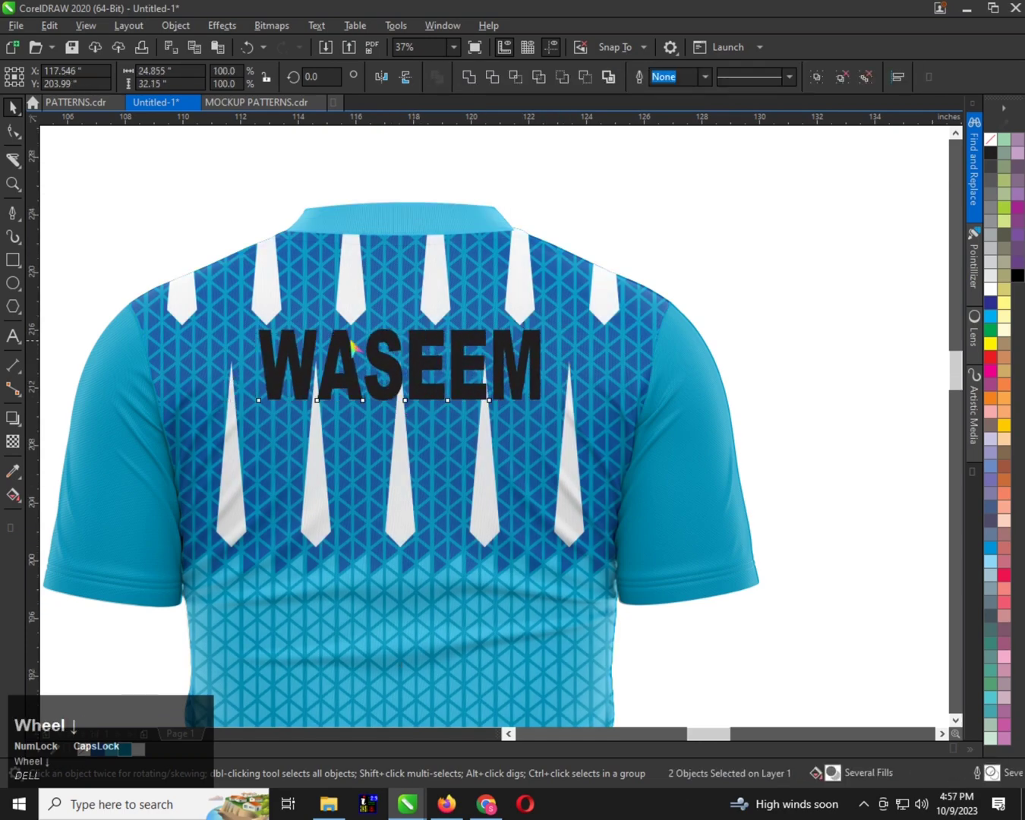
pyautogui.scroll(-2, 530, 327)
pyautogui.scroll(2, 363, 334)
pyautogui.click(184, 217)
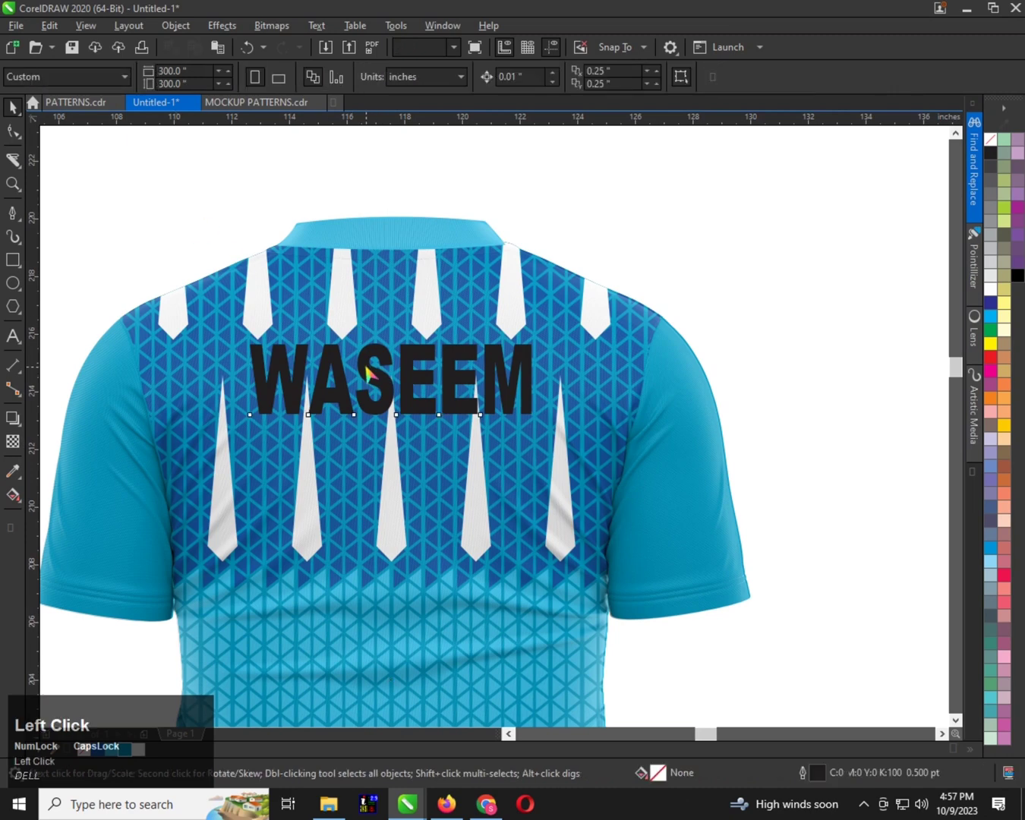
# Fill the player name with yellow and give it a black outline
pyautogui.click(370, 372)
pyautogui.click(990, 344)
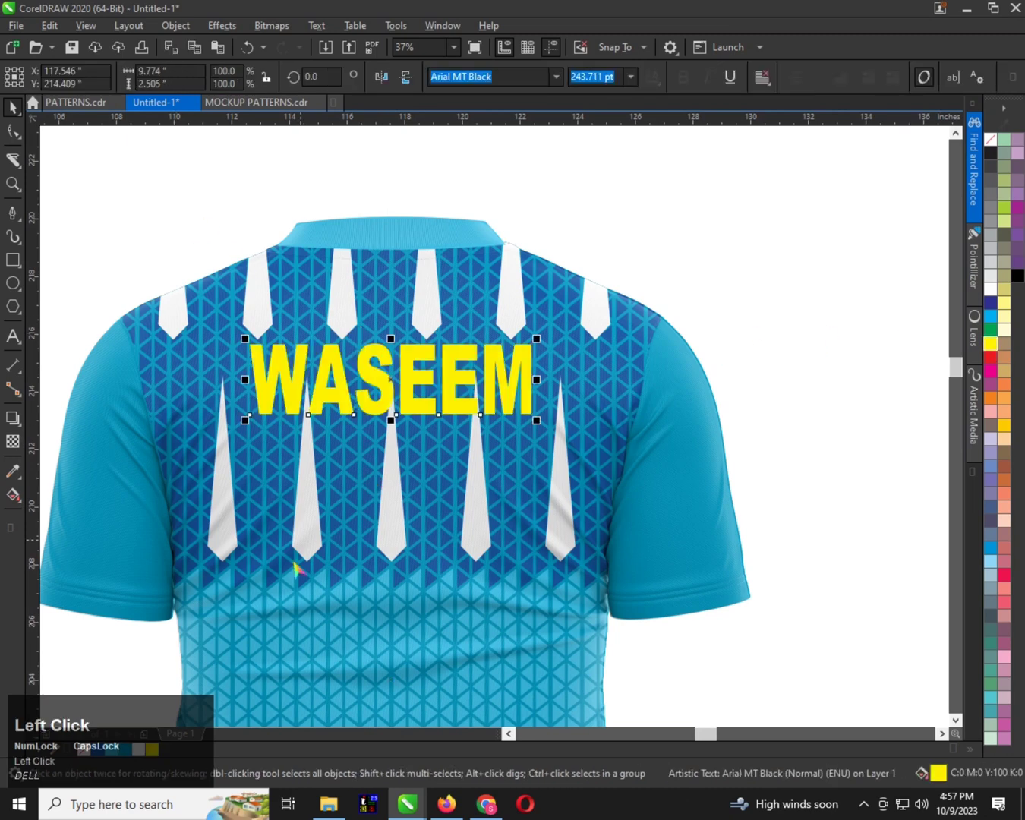
pyautogui.rightClick(1018, 276)
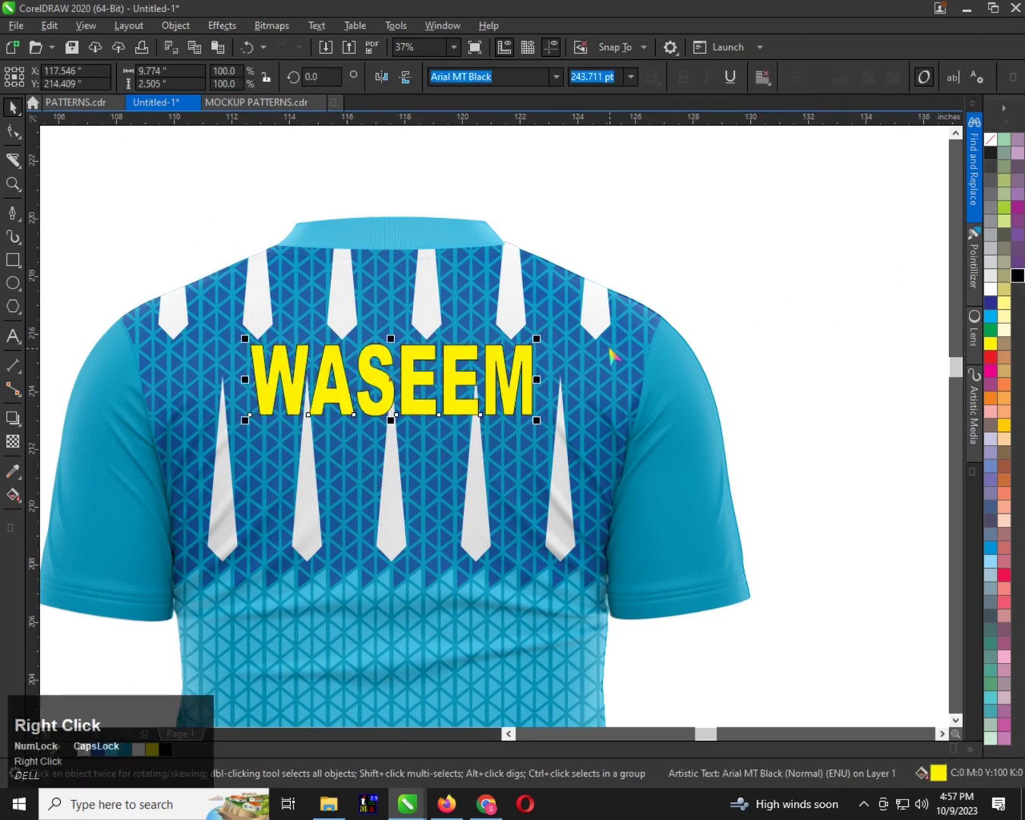
# Set the player name's outline to 22 points with rounded corners, placed behind the fill and scaling with the object
pyautogui.press('F12')
pyautogui.write('22')
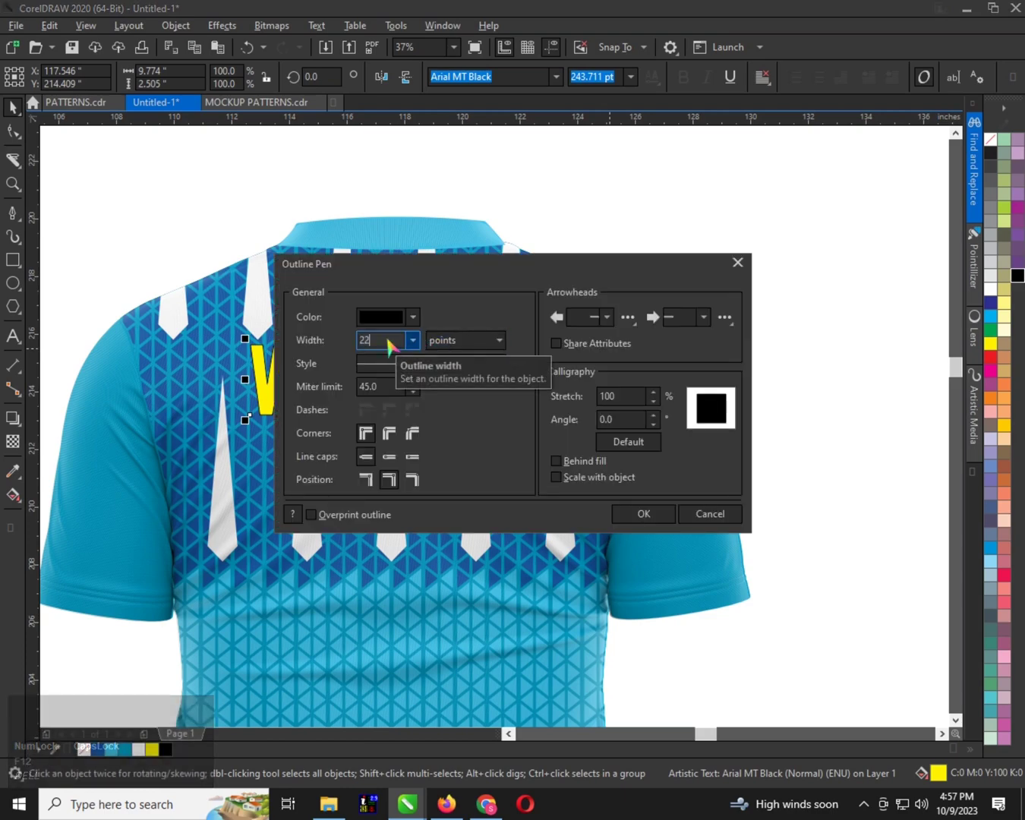
pyautogui.click(631, 444)
pyautogui.click(571, 461)
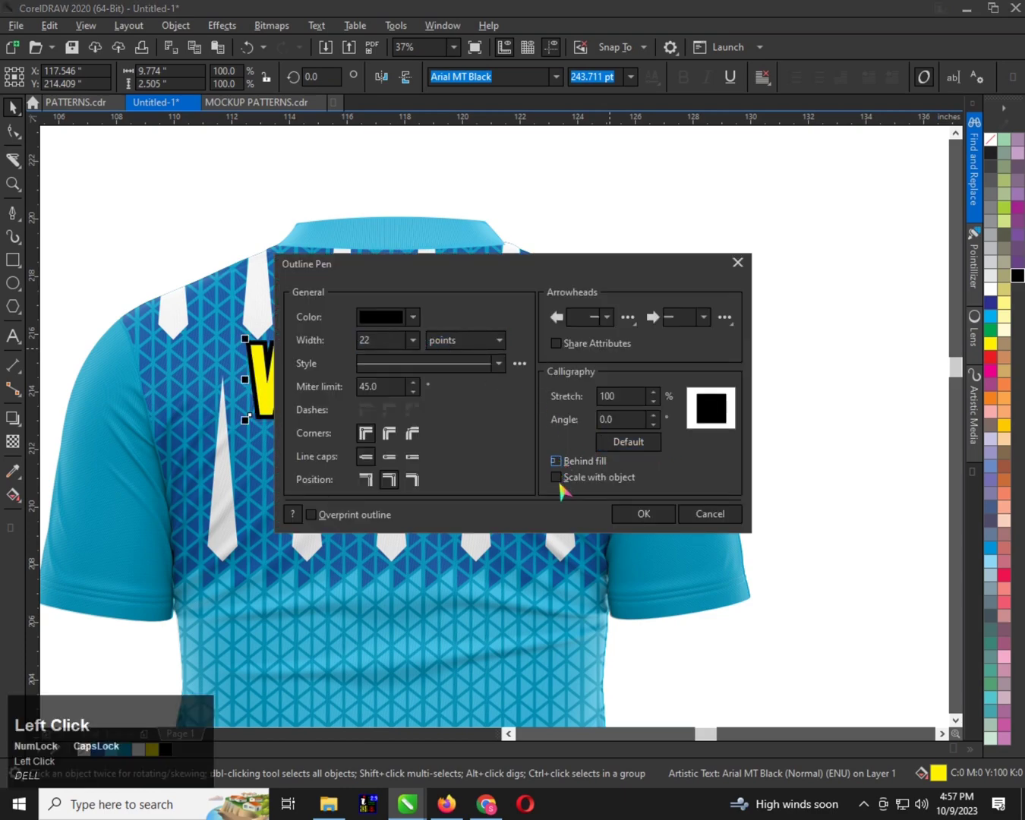
pyautogui.click(388, 436)
pyautogui.click(627, 517)
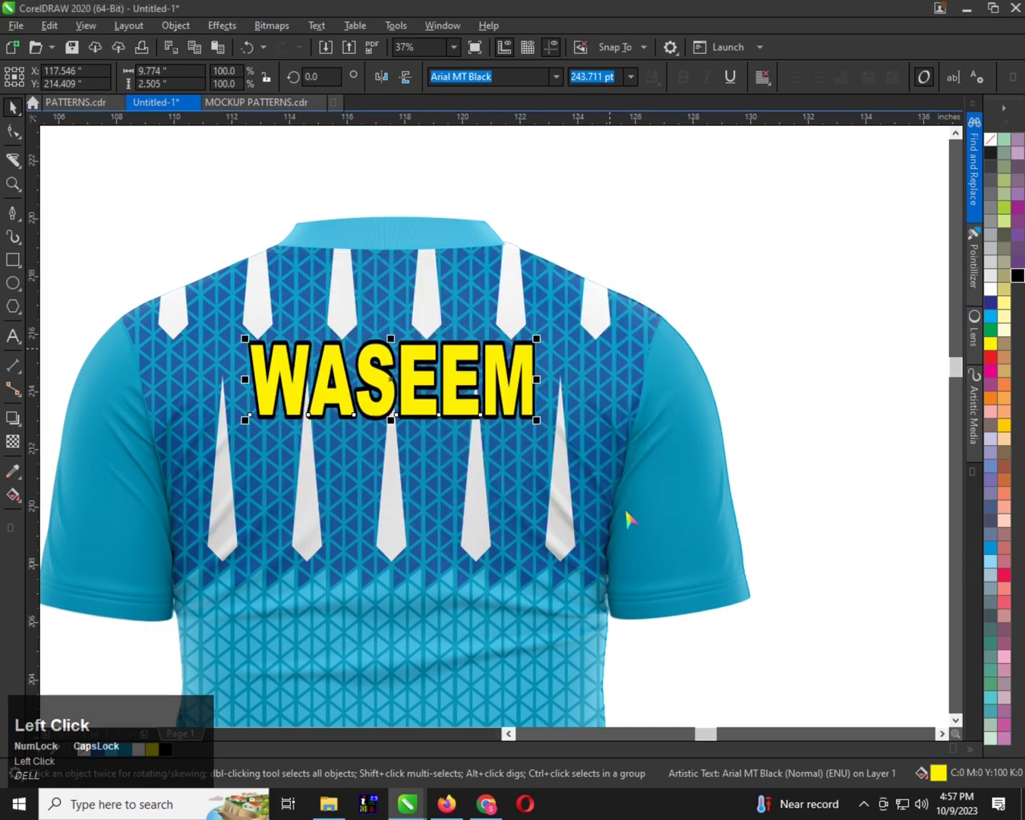
pyautogui.scroll(-2, 357, 240)
pyautogui.scroll(2, 388, 311)
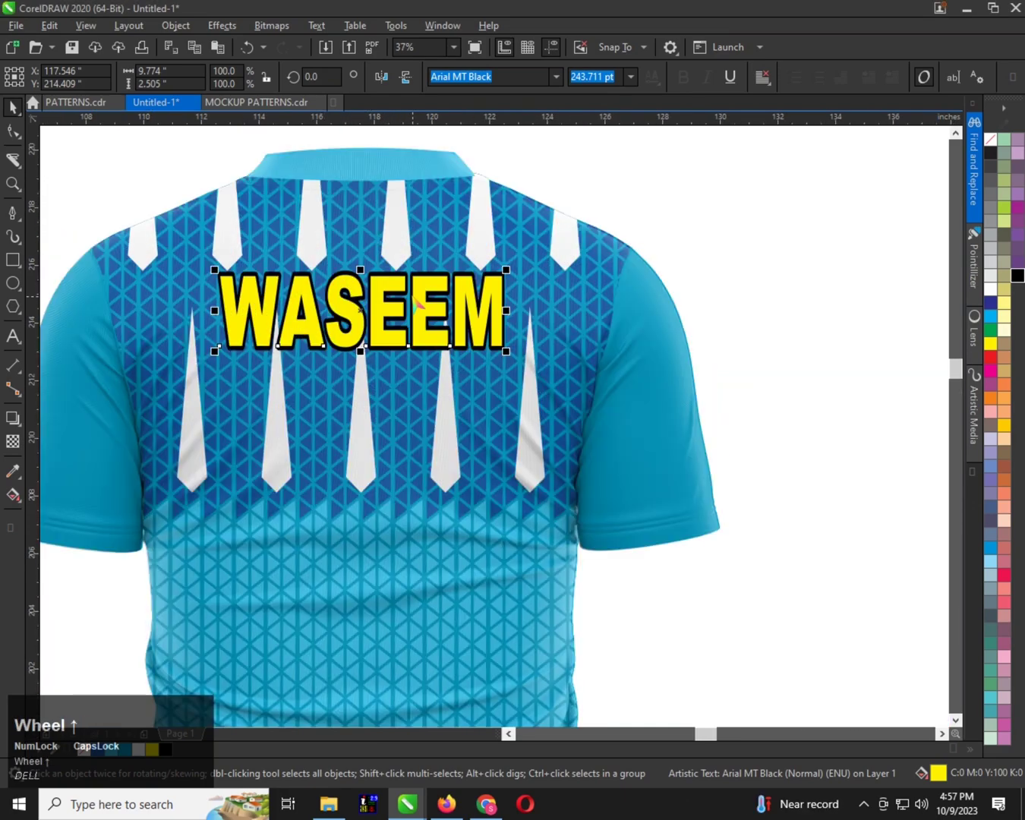
# Give the player name a white outline and try black, blue, red and brown fills, ending with black
pyautogui.click(1016, 276)
pyautogui.rightClick(990, 288)
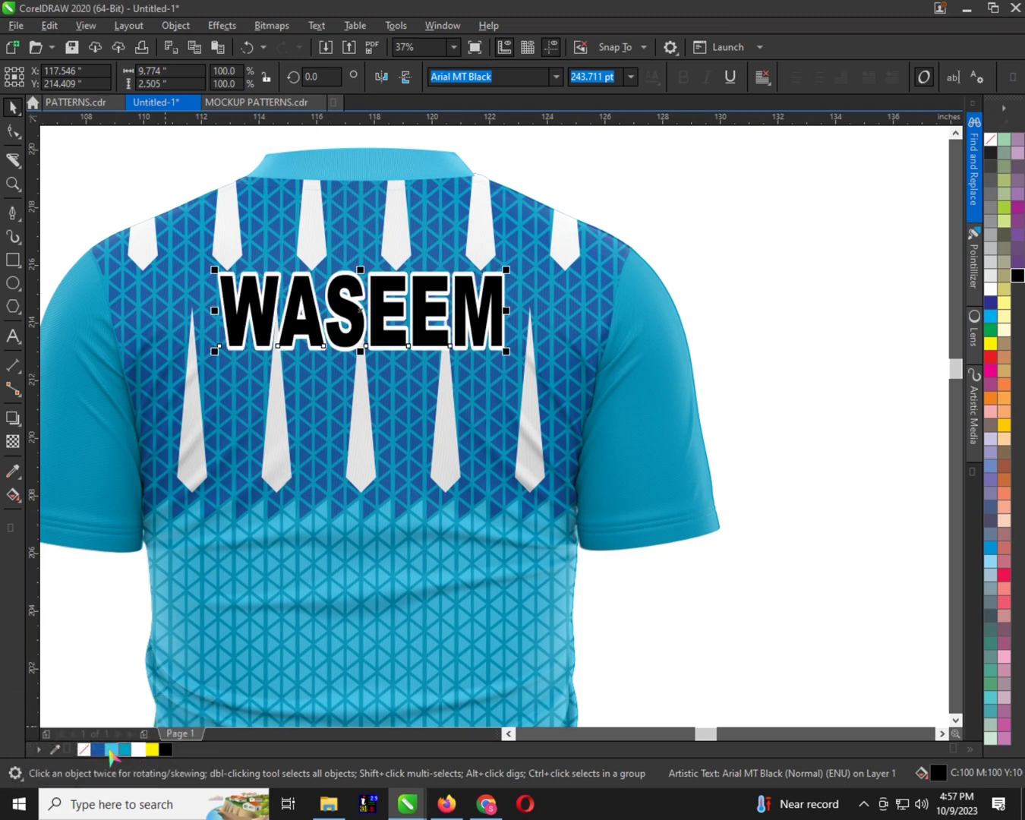
pyautogui.click(101, 748)
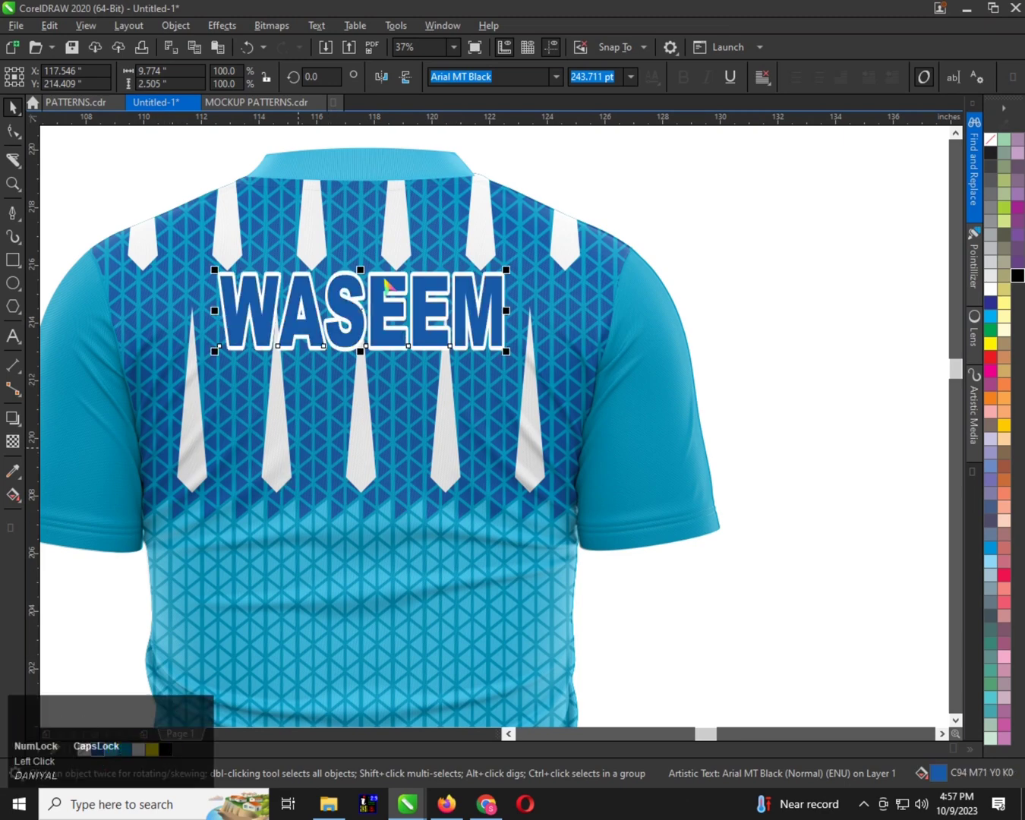
pyautogui.click(991, 370)
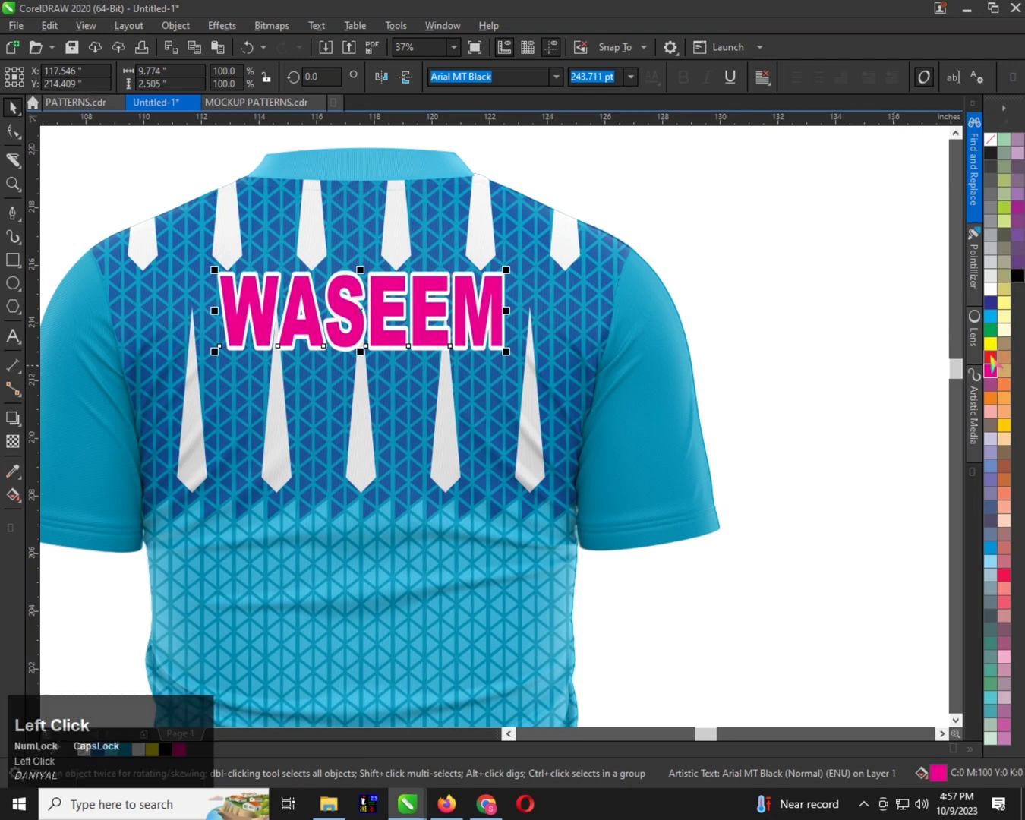
pyautogui.click(1002, 483)
pyautogui.click(1018, 275)
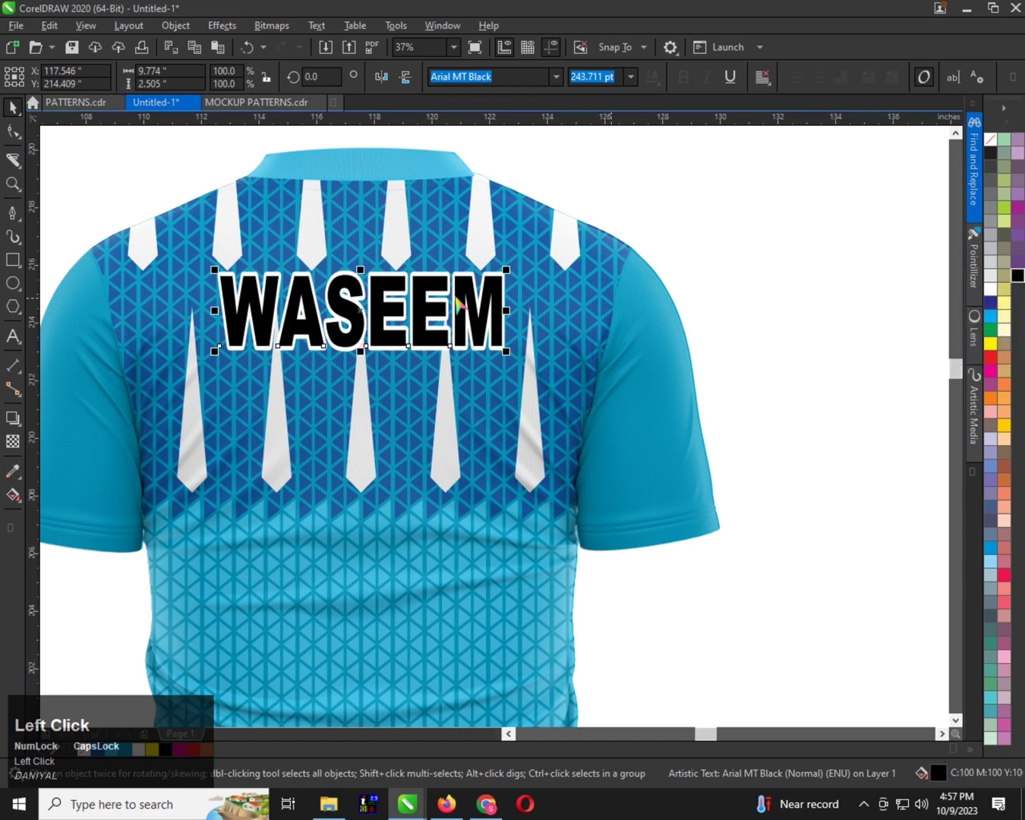
# Recolour the player name's outline light blue and resize the text to about 10.4 by 2.3 inches
pyautogui.scroll(-2, 411, 258)
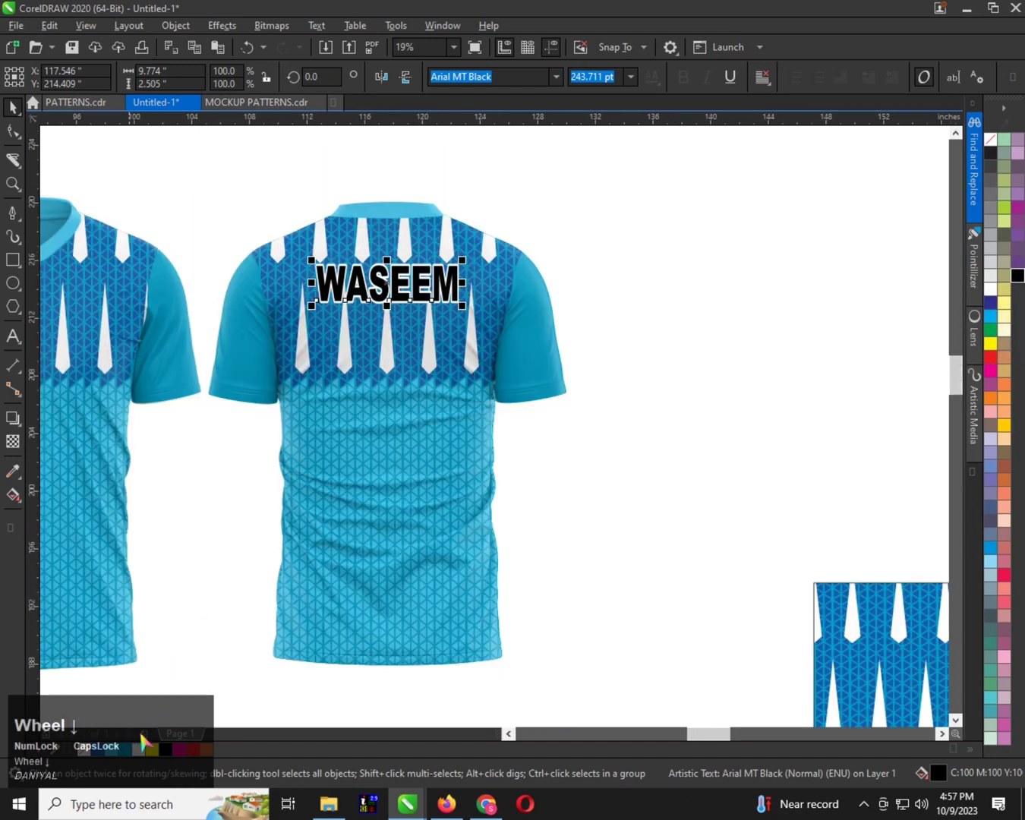
pyautogui.rightClick(106, 750)
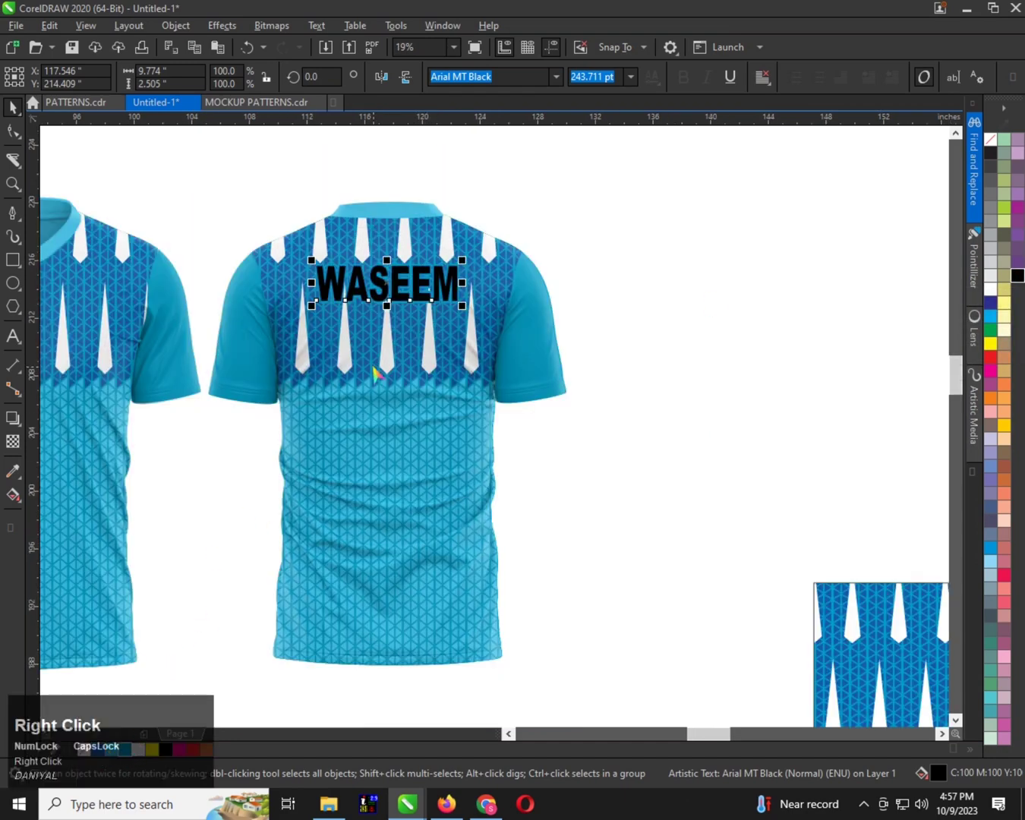
pyautogui.scroll(2, 384, 281)
pyautogui.moveTo(539, 284); pyautogui.dragTo(550, 286)
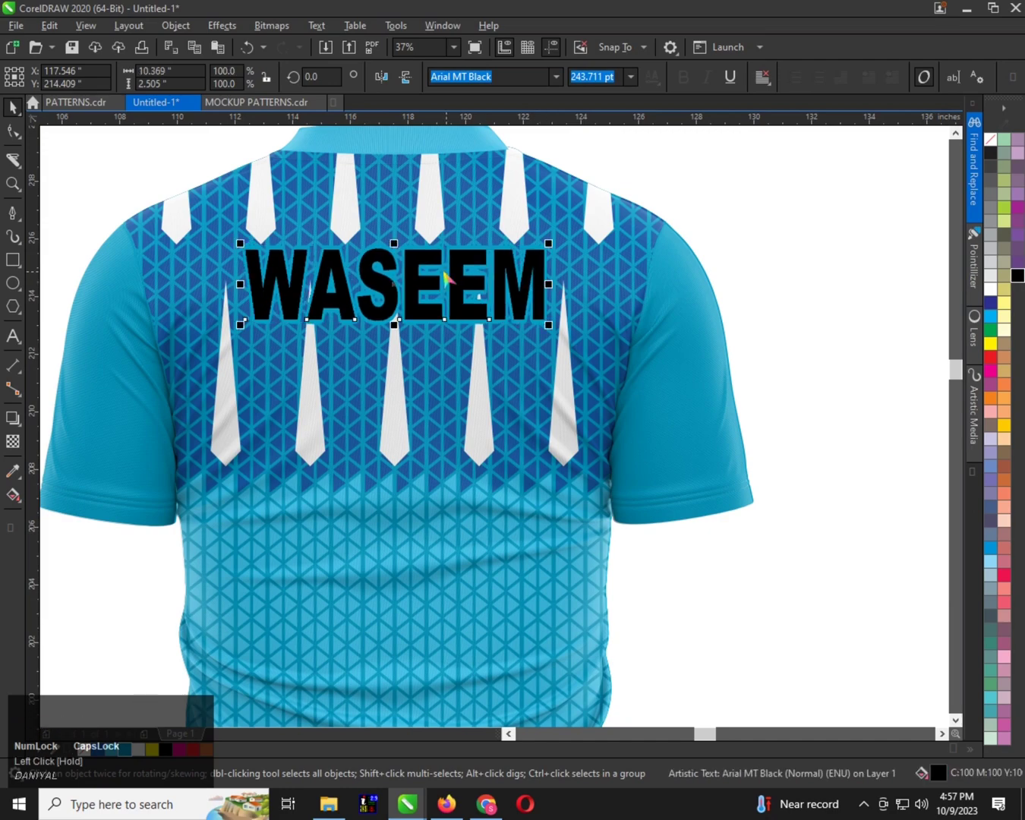
pyautogui.scroll(-2, 443, 266)
pyautogui.click(419, 261)
pyautogui.scroll(-1, 417, 265)
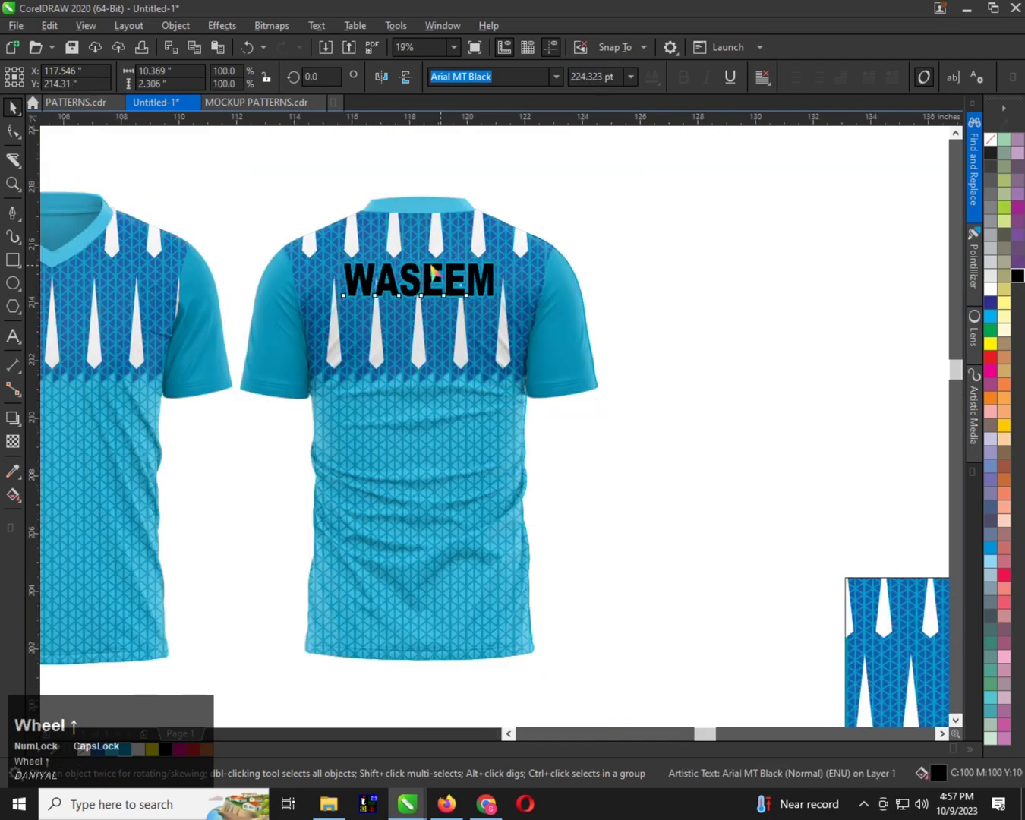
# Duplicate the player name straight below itself on the back shirt and replace the copy's text with 10
pyautogui.scroll(1, 416, 266)
pyautogui.moveTo(415, 273); pyautogui.dragTo(415, 410)
pyautogui.keyDown('shift'); pyautogui.rightClick(415, 410); pyautogui.keyUp('shift')
pyautogui.doubleClick(416, 410)
pyautogui.hotkey('ctrl', 'a')
pyautogui.write('10')
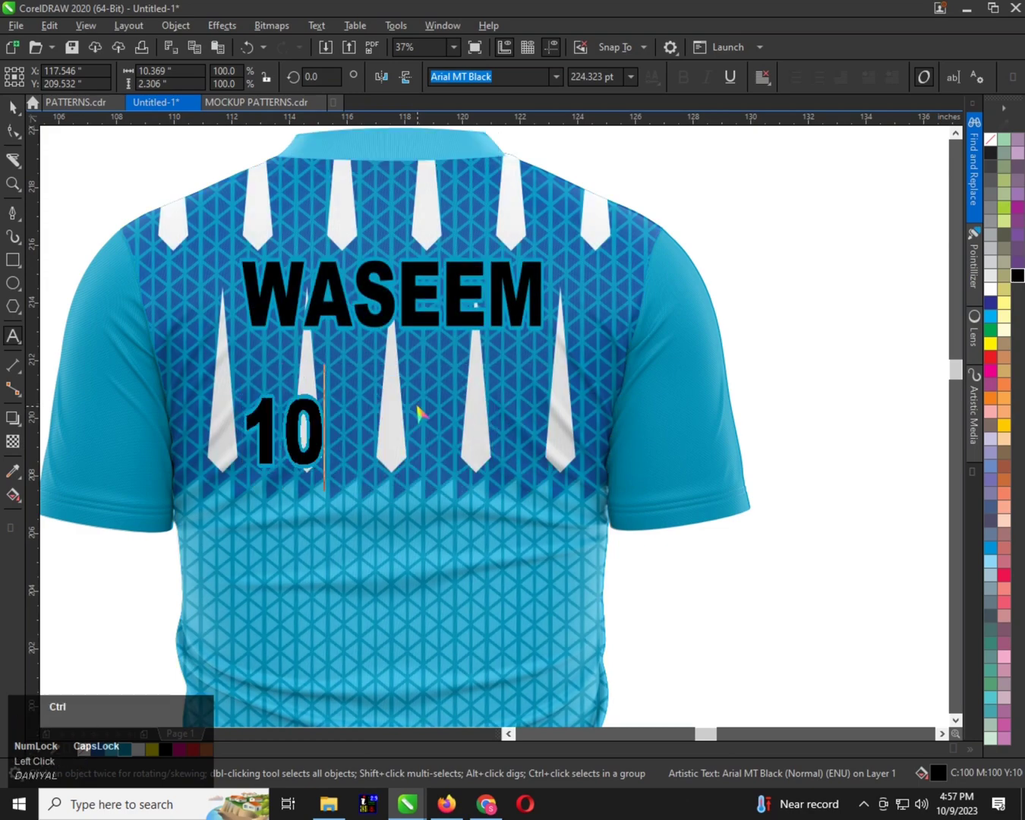
# Set the number 10 to 10 inches wide and 9 inches high, and position it below the player name
pyautogui.hotkey('ctrl', 'space')
pyautogui.moveTo(164, 69); pyautogui.dragTo(126, 70)
pyautogui.write('10')
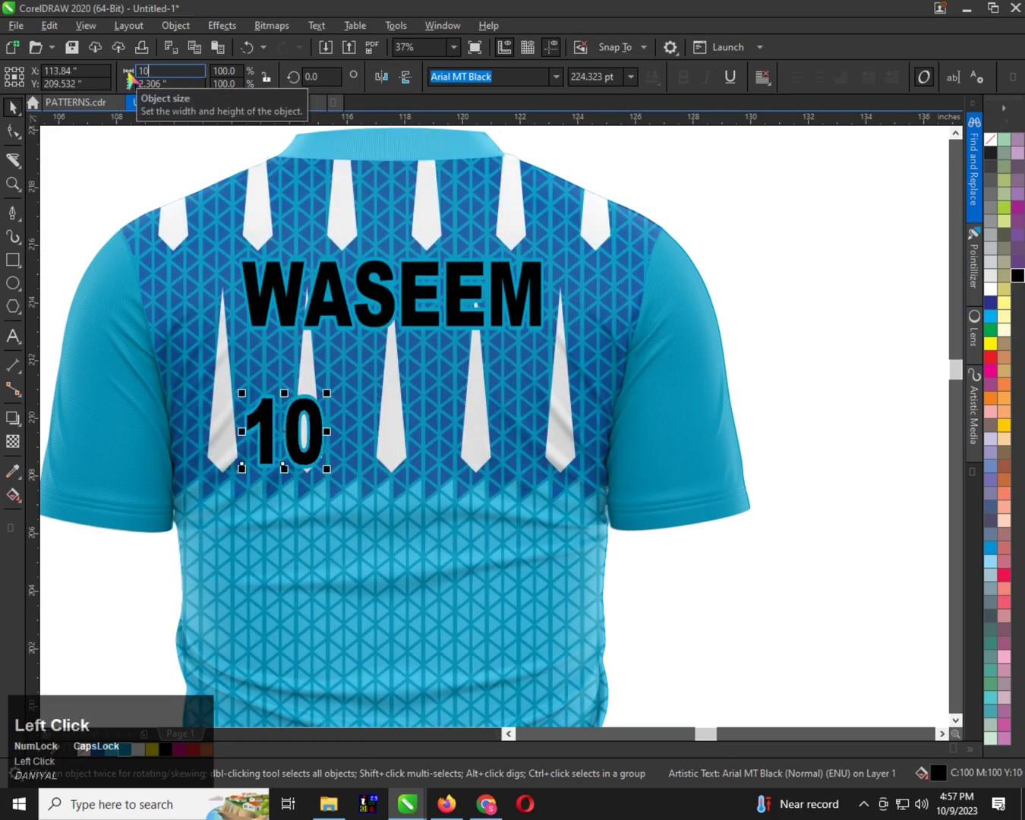
pyautogui.press('Tab')
pyautogui.write('9')
pyautogui.press('Return')
pyautogui.moveTo(398, 395); pyautogui.dragTo(508, 474)
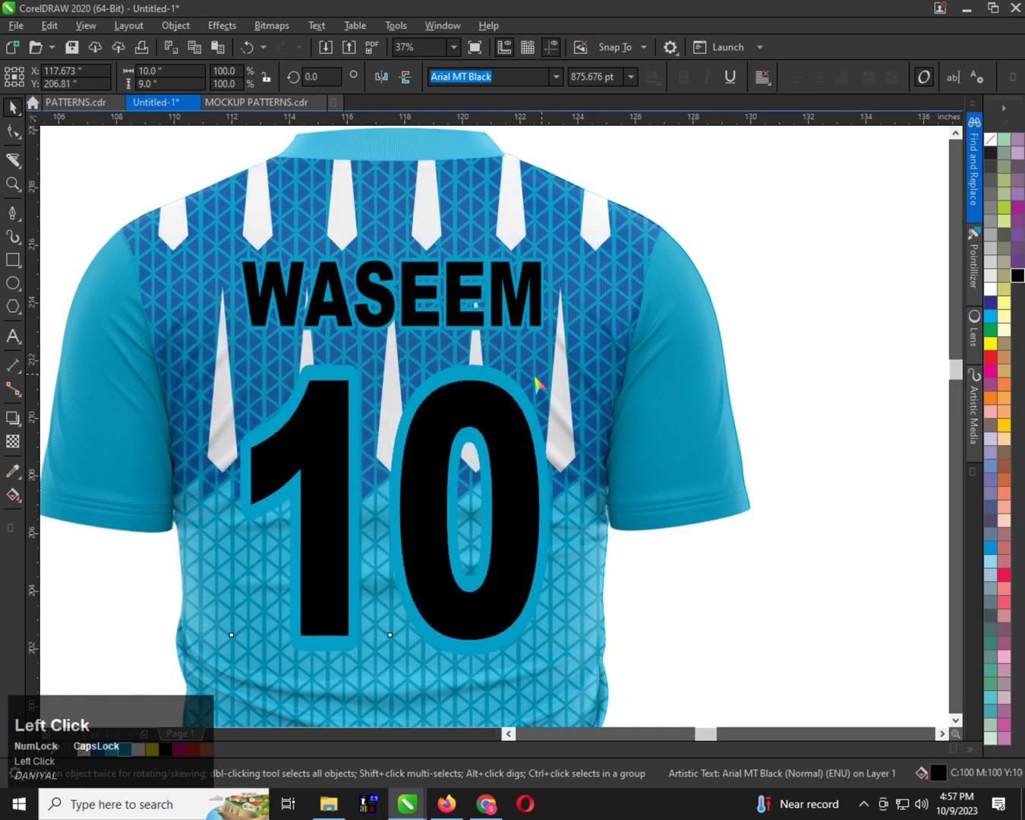
# Scale the number down to about 9.2 by 8.3 inches and centre it horizontally with the name on the back shirt
pyautogui.moveTo(535, 377); pyautogui.dragTo(521, 391)
pyautogui.moveTo(474, 425)
pyautogui.mouseDown()
pyautogui.moveTo(483, 385)
pyautogui.moveTo(485, 402)
pyautogui.mouseUp()
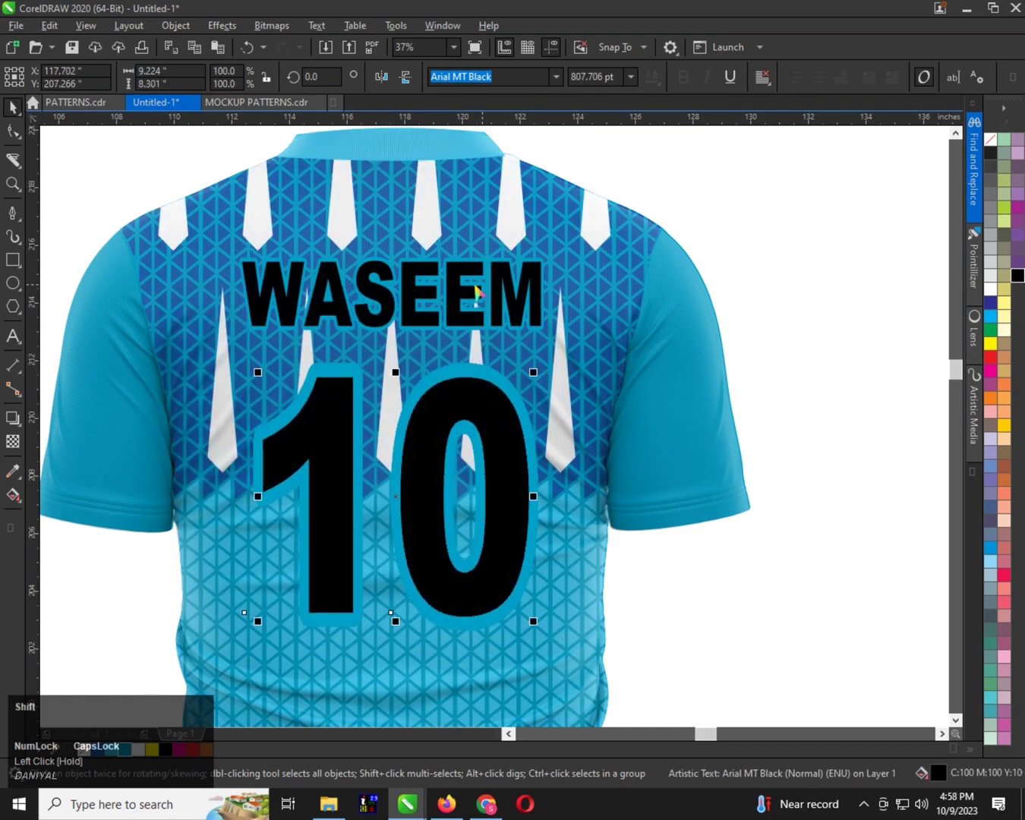
pyautogui.keyDown('shift'); pyautogui.click(476, 292); pyautogui.keyUp('shift')
pyautogui.press('c')
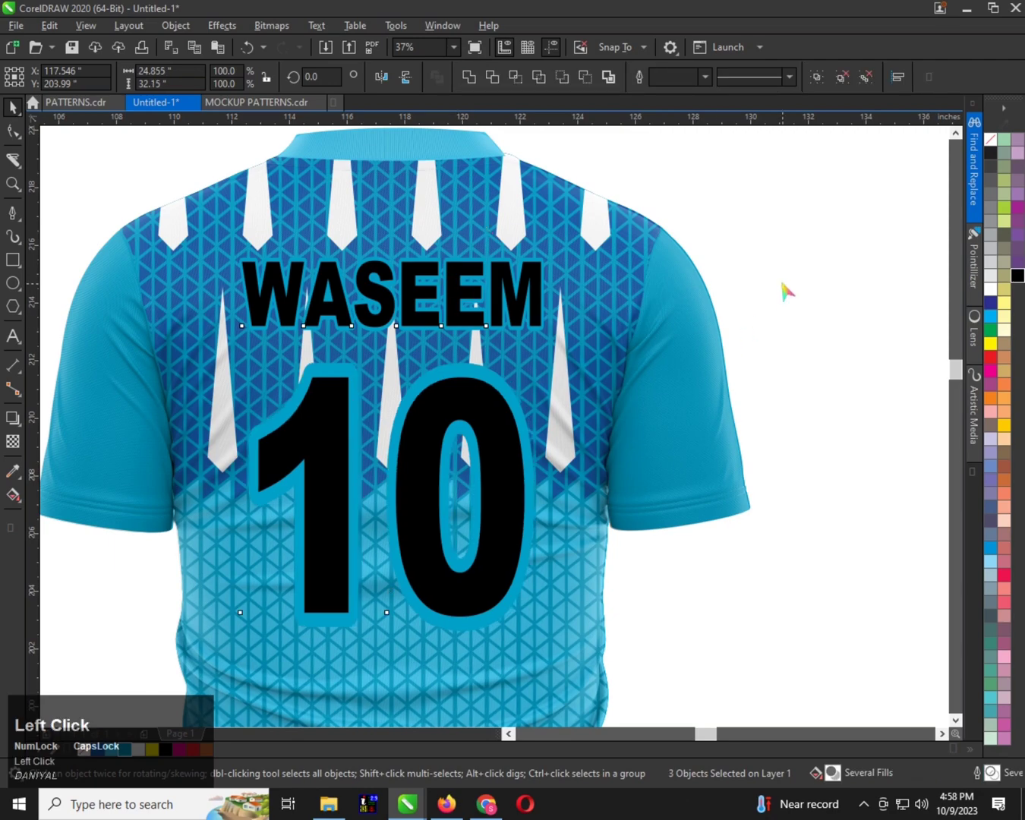
pyautogui.click(787, 290)
# Set the outline width of both the player name and the number to 22 points
pyautogui.click(491, 407)
pyautogui.keyDown('shift'); pyautogui.click(499, 396); pyautogui.keyUp('shift')
pyautogui.press('F12')
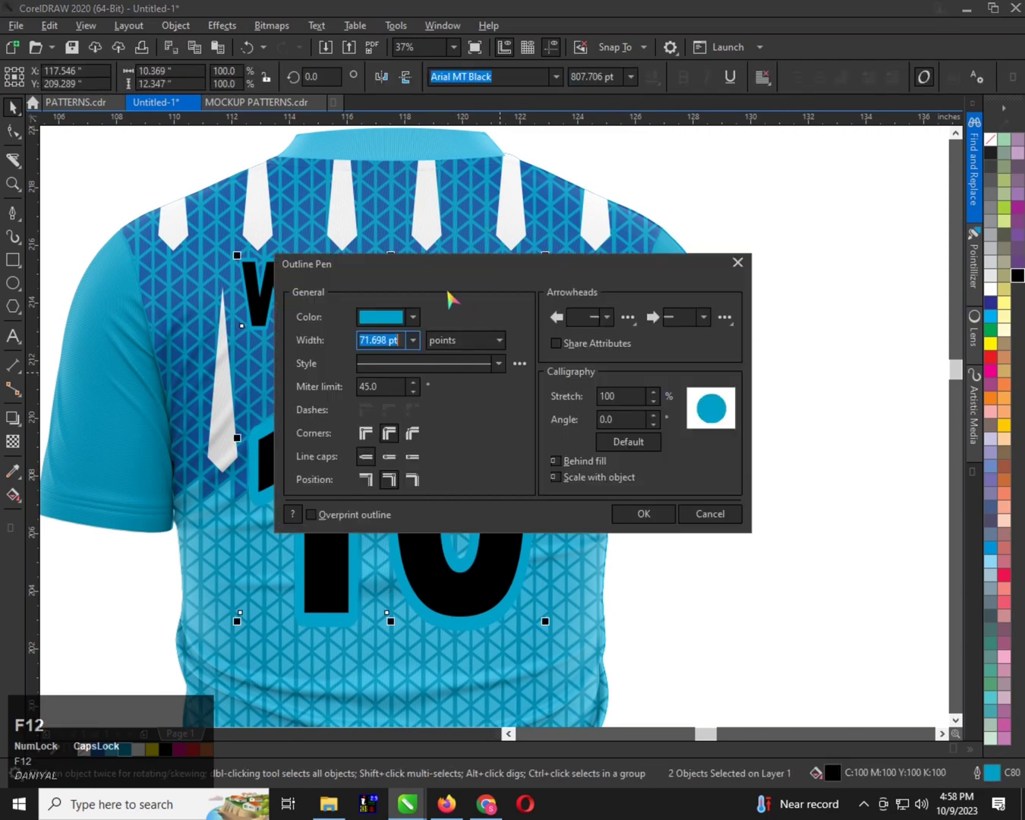
pyautogui.click(617, 447)
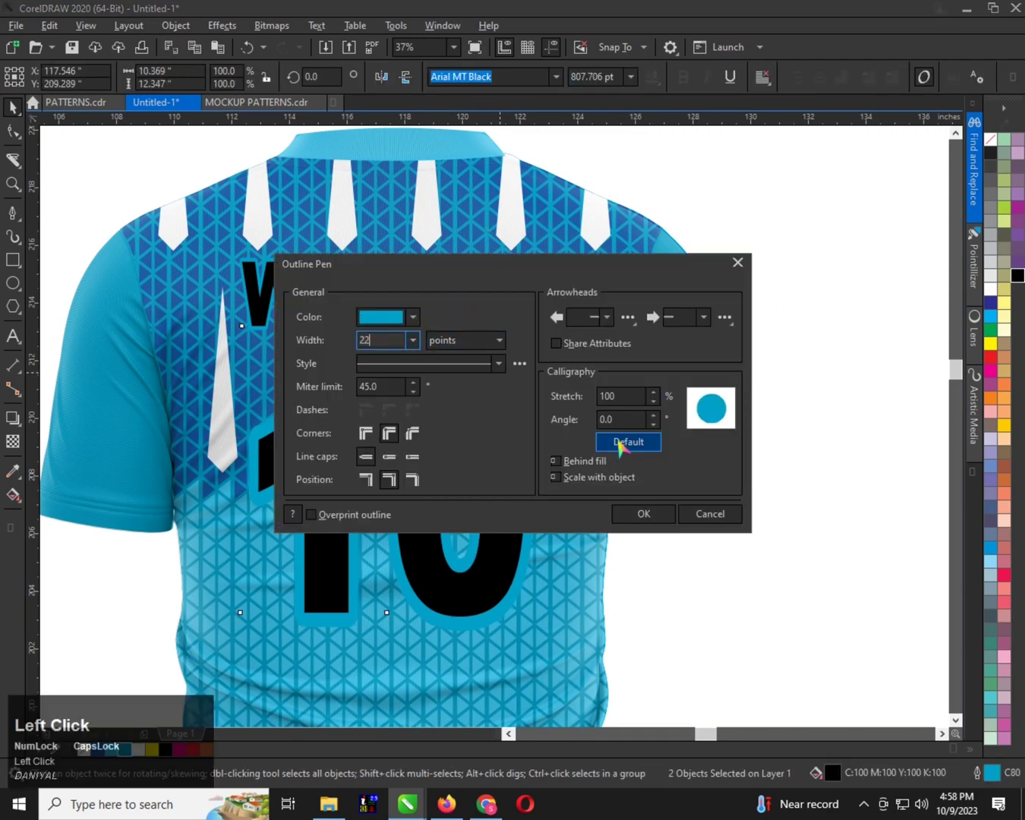
pyautogui.click(643, 516)
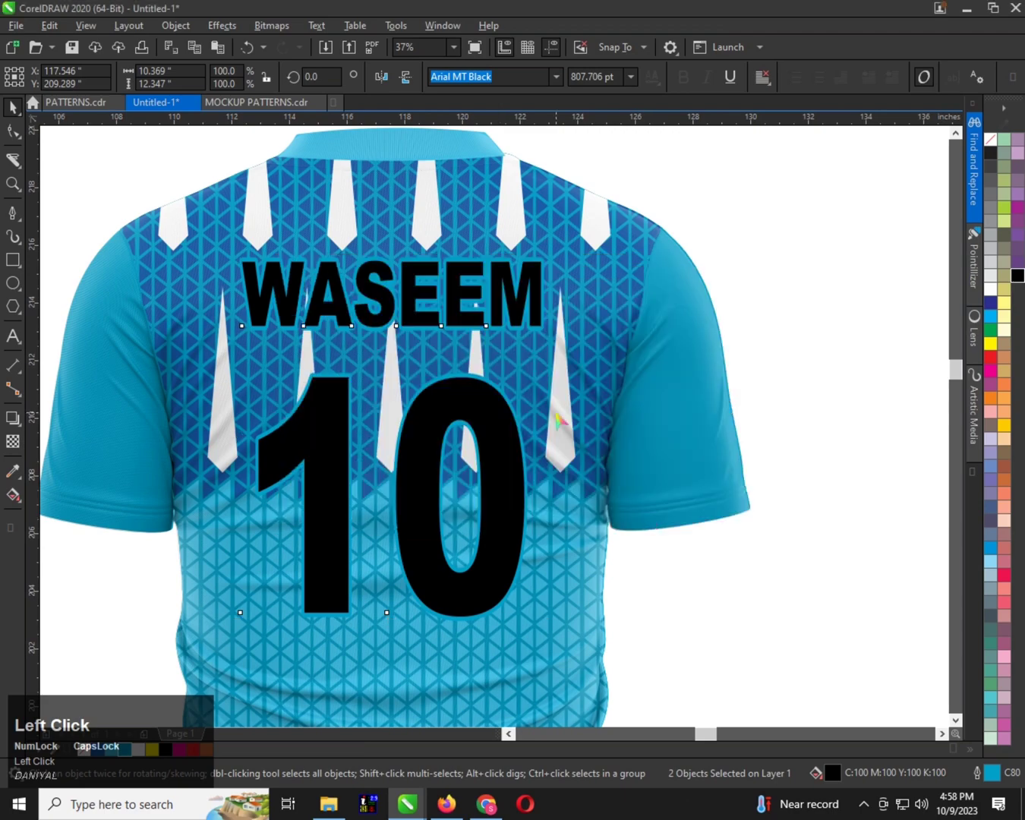
# Fill the player name and number with dark blue and give both a white outline after trying black
pyautogui.click(989, 303)
pyautogui.scroll(-2, 425, 322)
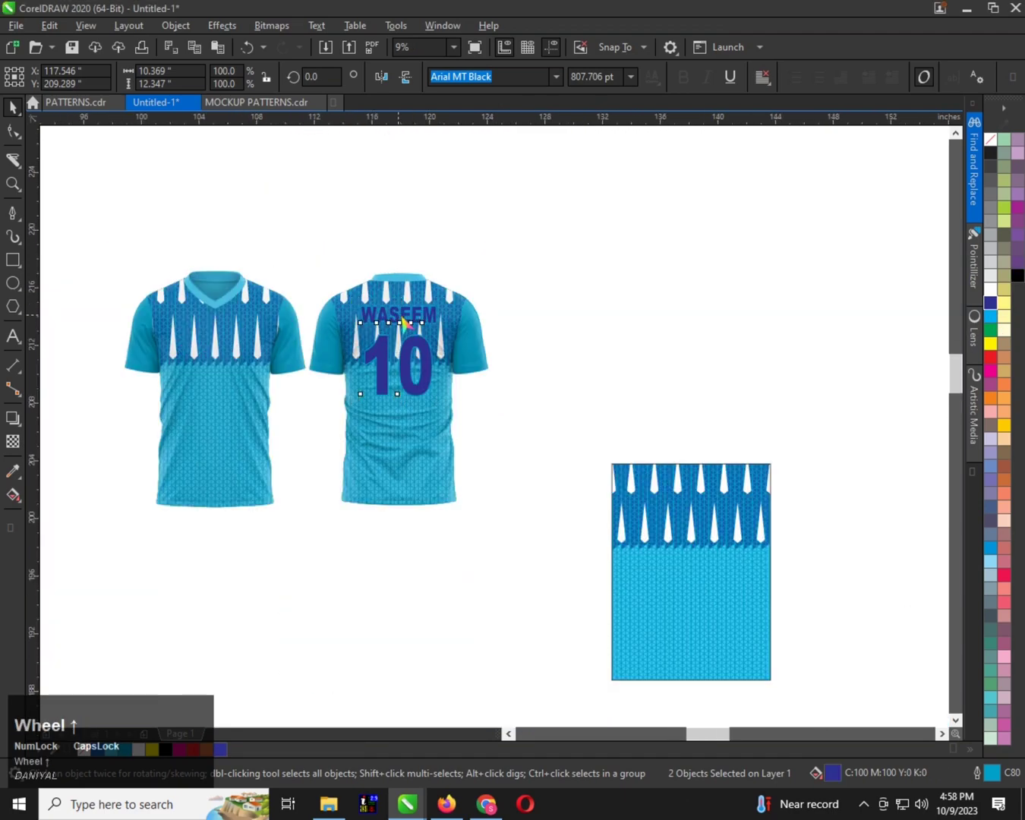
pyautogui.scroll(1, 403, 323)
pyautogui.rightClick(165, 749)
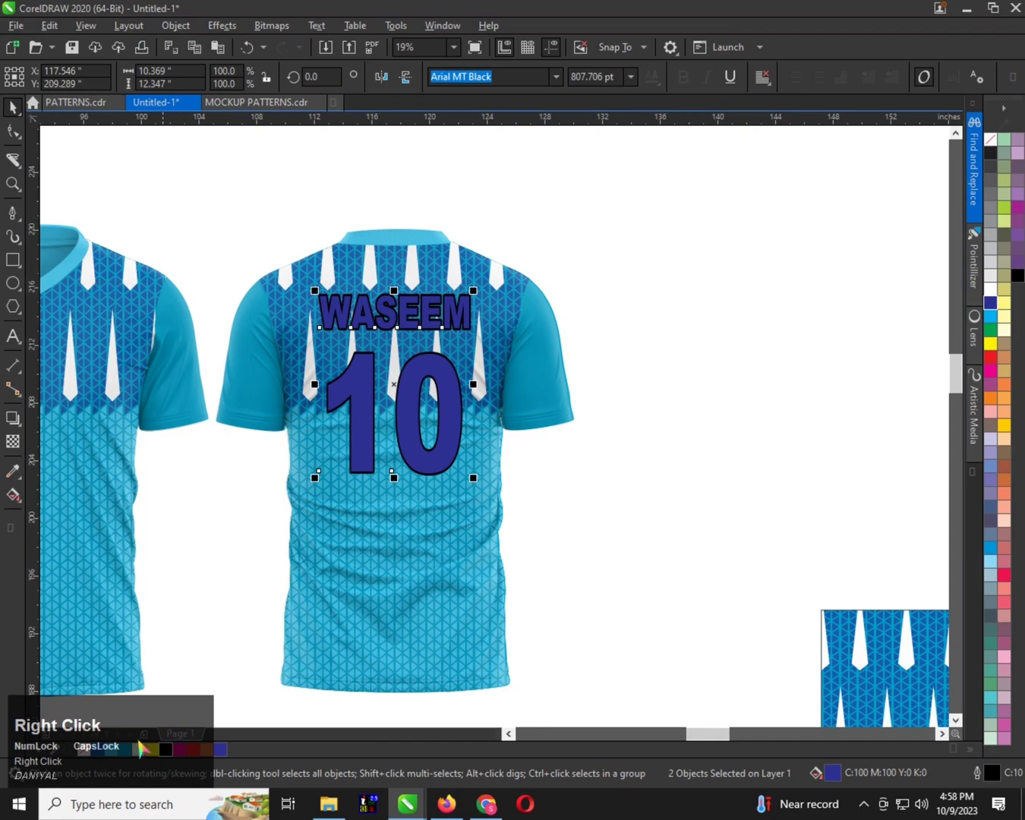
pyautogui.rightClick(142, 750)
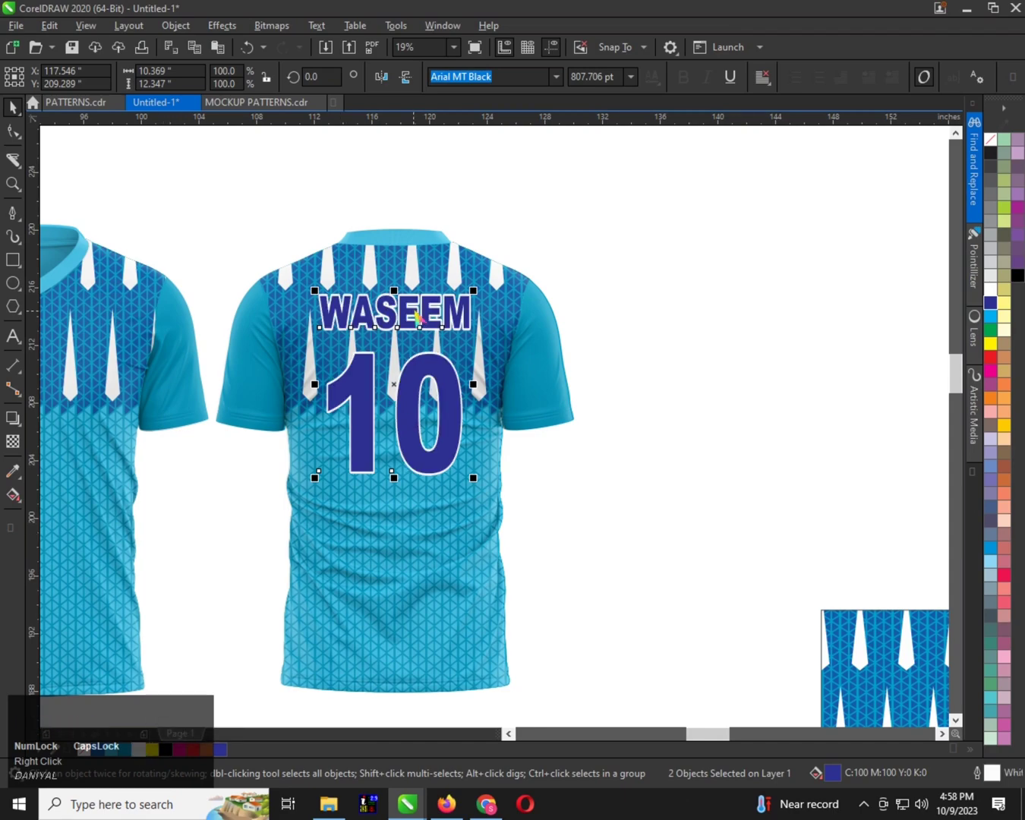
# Set the outline width of the player name and number to 15 points
pyautogui.scroll(1, 419, 317)
pyautogui.moveTo(422, 320); pyautogui.dragTo(430, 324)
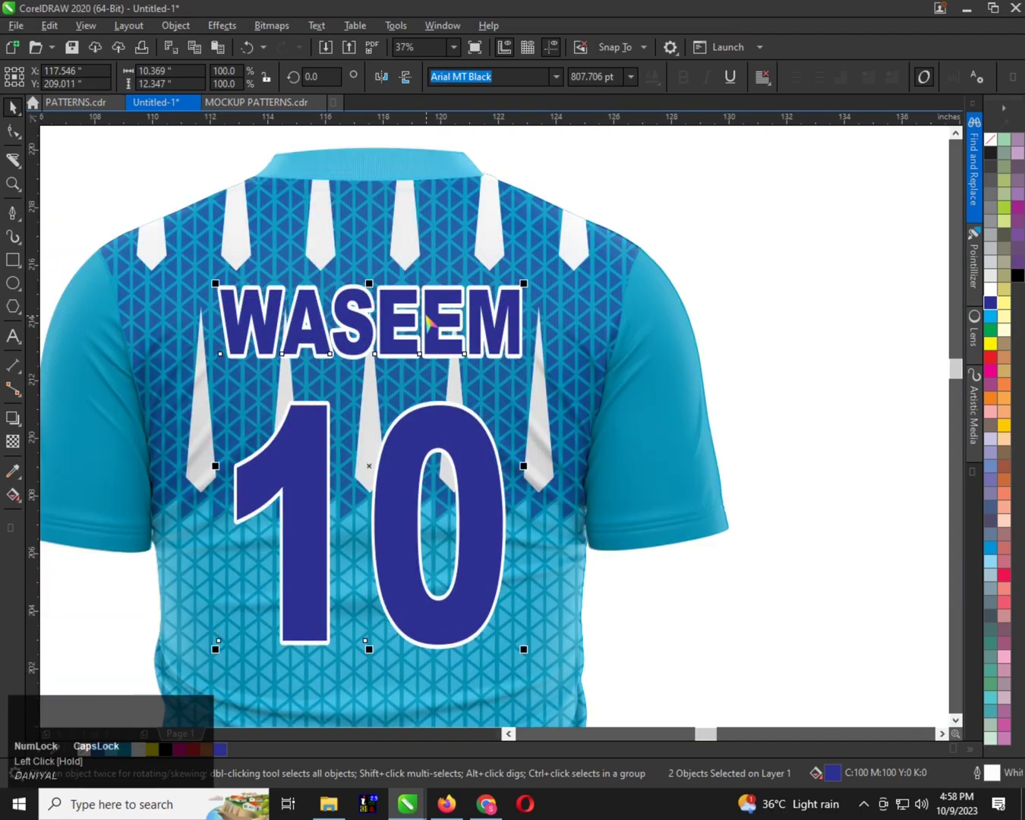
pyautogui.press('F12')
pyautogui.write('15')
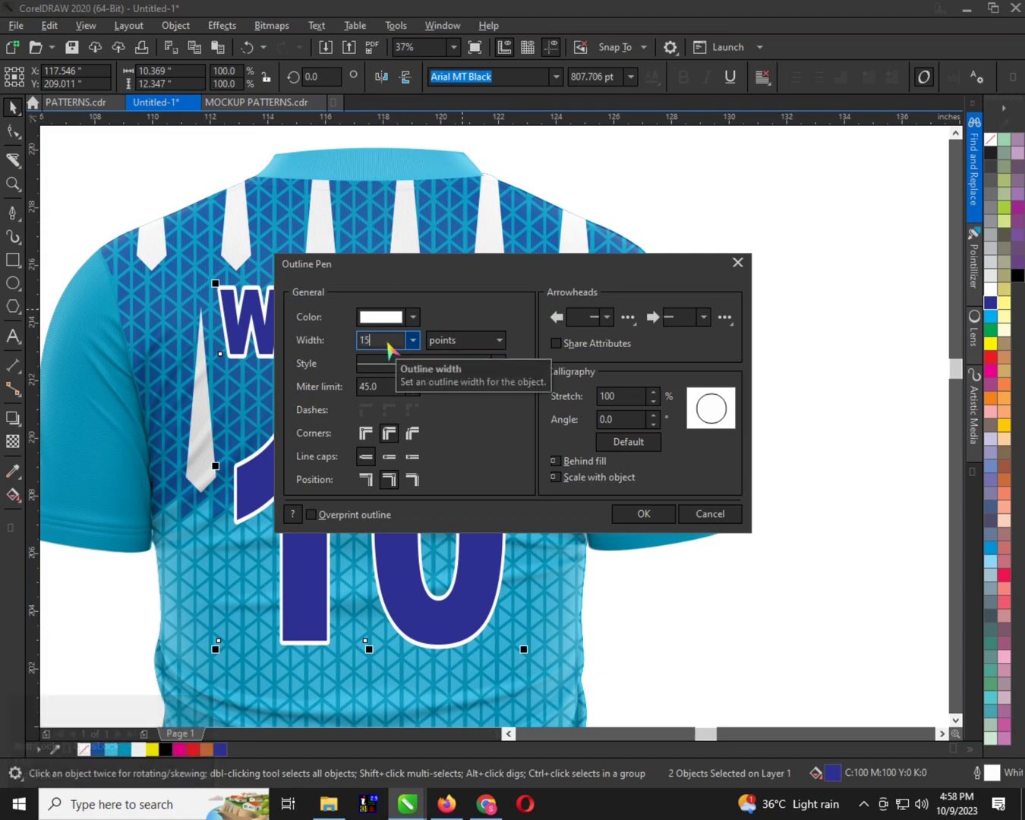
pyautogui.click(628, 442)
pyautogui.click(644, 513)
pyautogui.scroll(-3, 510, 398)
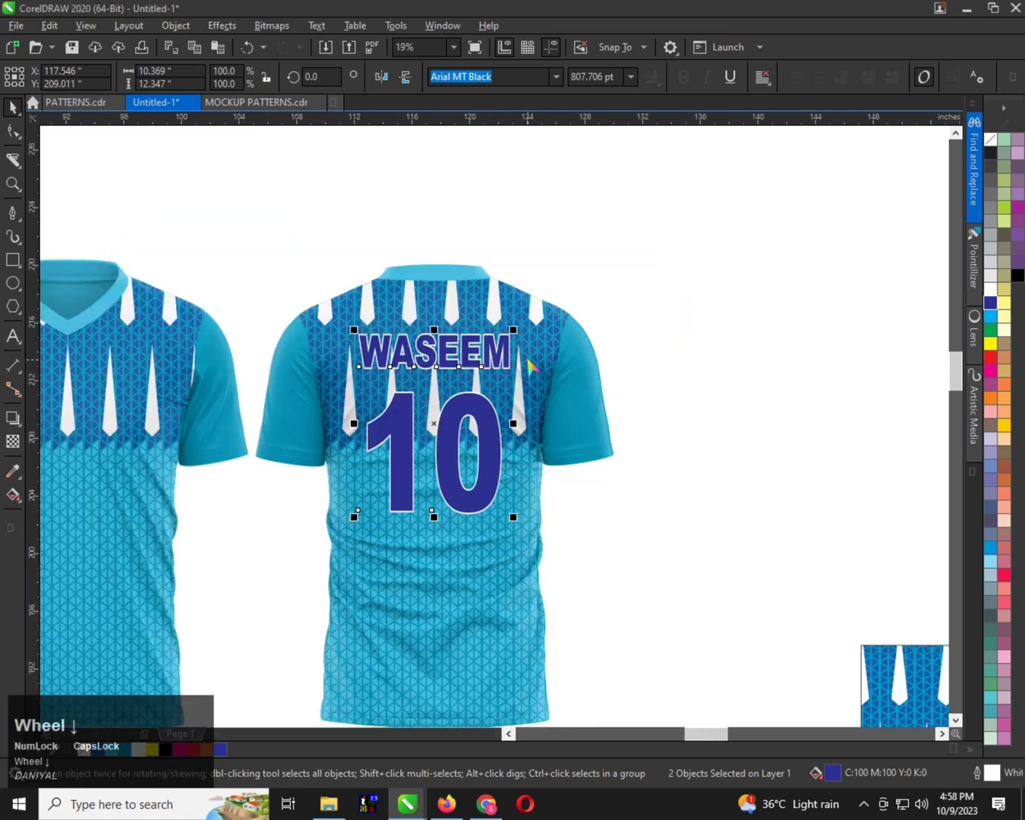
# Scale the number down to about 8.8 by 7.9 inches nearer the name, and centre both horizontally on the back shirt
pyautogui.scroll(2, 504, 392)
pyautogui.click(491, 367)
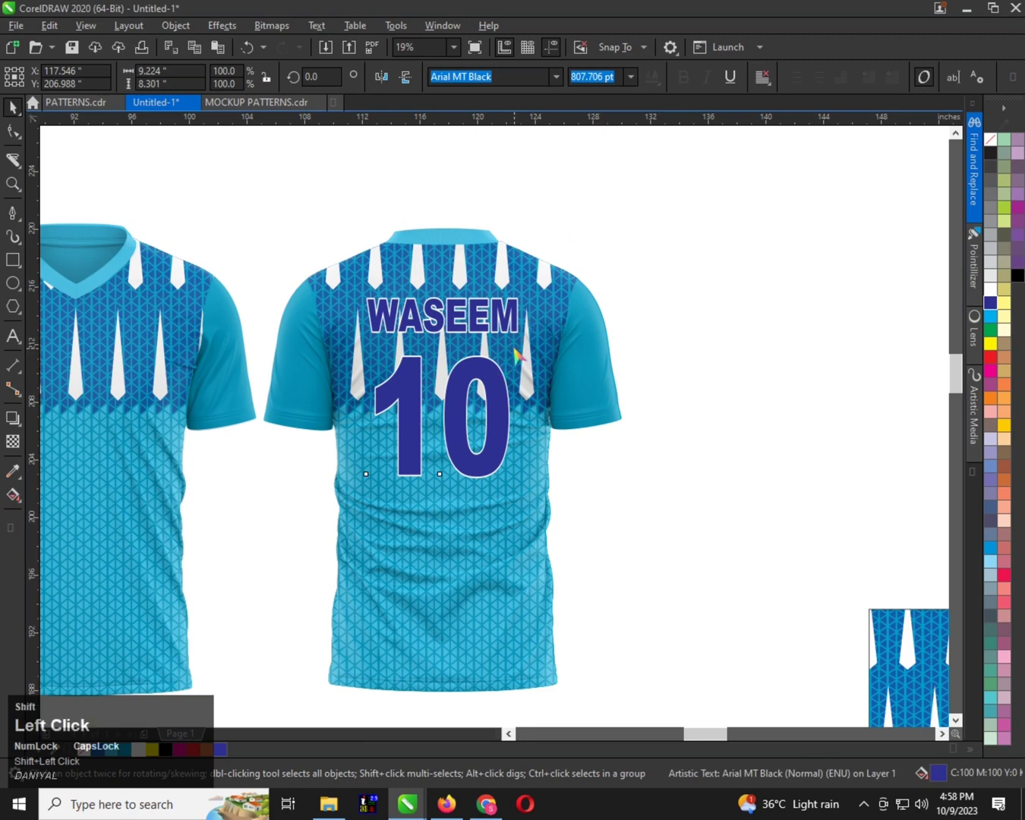
pyautogui.moveTo(511, 346); pyautogui.dragTo(490, 366)
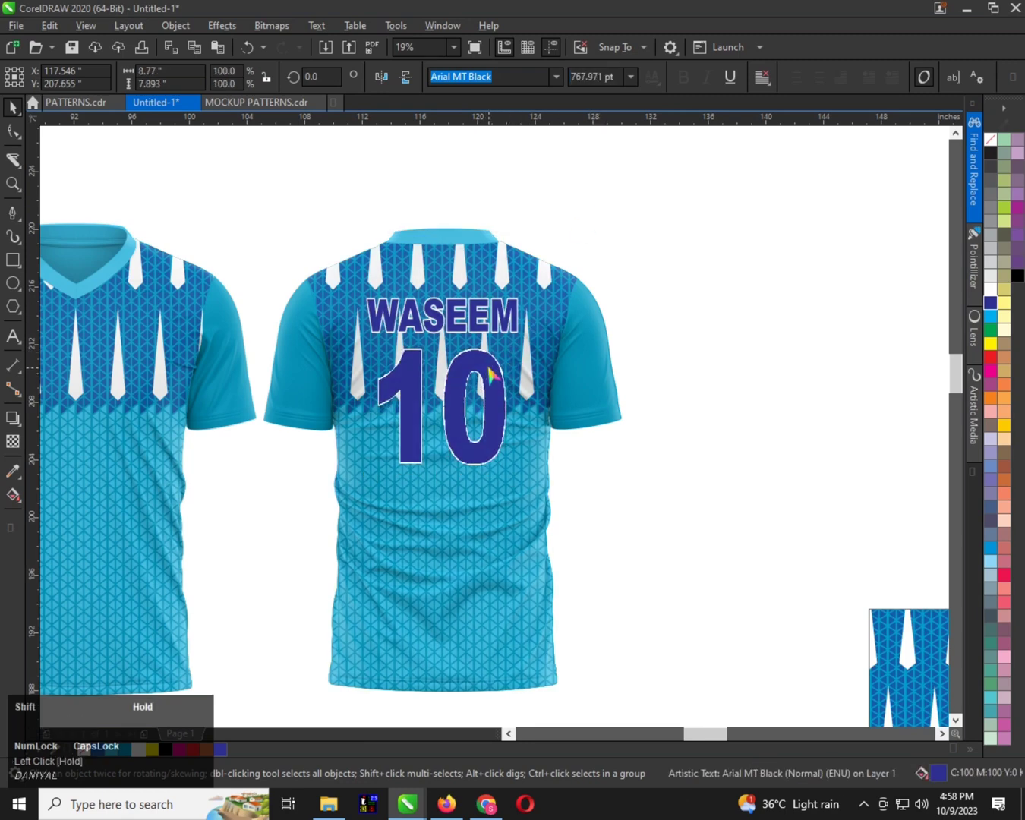
pyautogui.keyDown('shift'); pyautogui.click(475, 314); pyautogui.keyUp('shift')
pyautogui.keyDown('shift'); pyautogui.click(478, 271); pyautogui.keyUp('shift')
pyautogui.press('c')
pyautogui.scroll(-1, 505, 295)
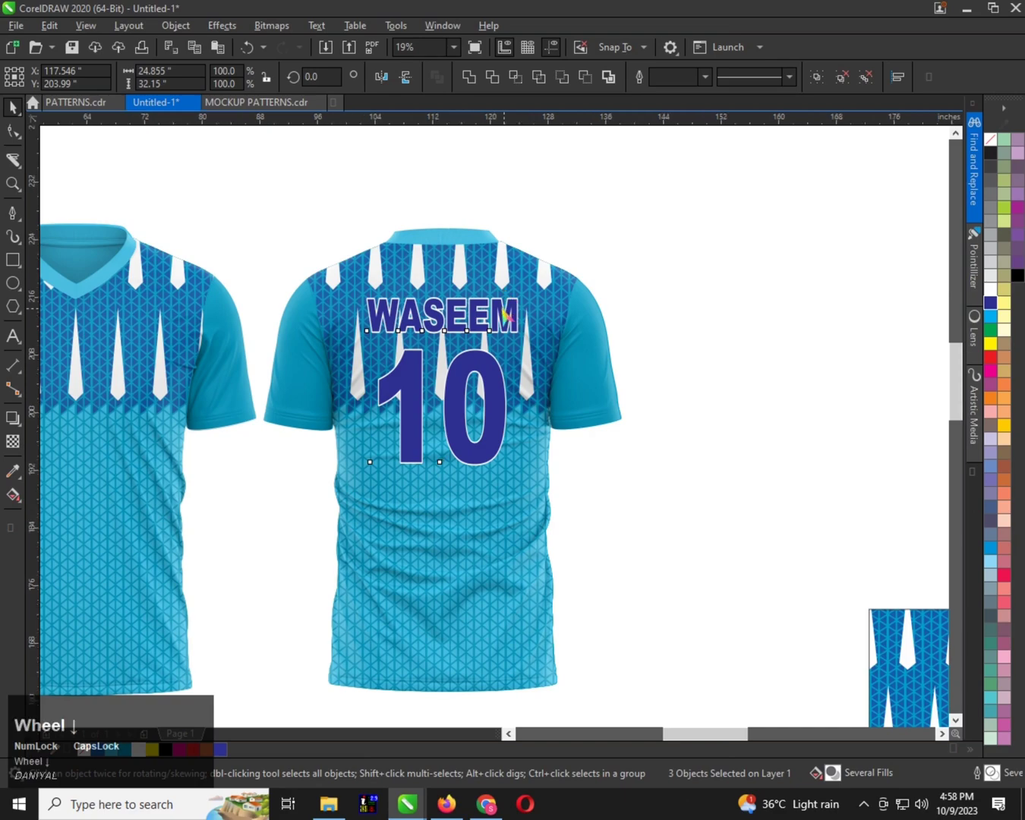
pyautogui.scroll(1, 307, 351)
# Place a copy of the player name on the front shirt, just below the row of white spikes
pyautogui.click(416, 198)
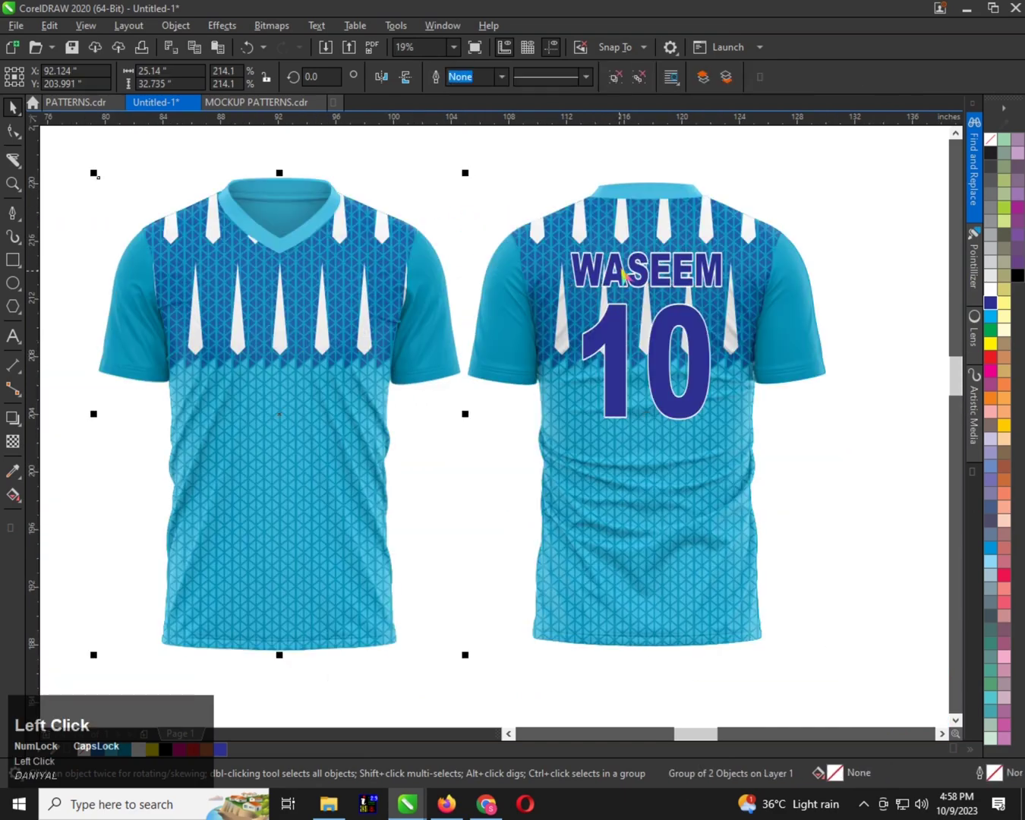
pyautogui.click(632, 267)
pyautogui.moveTo(638, 272); pyautogui.dragTo(279, 389)
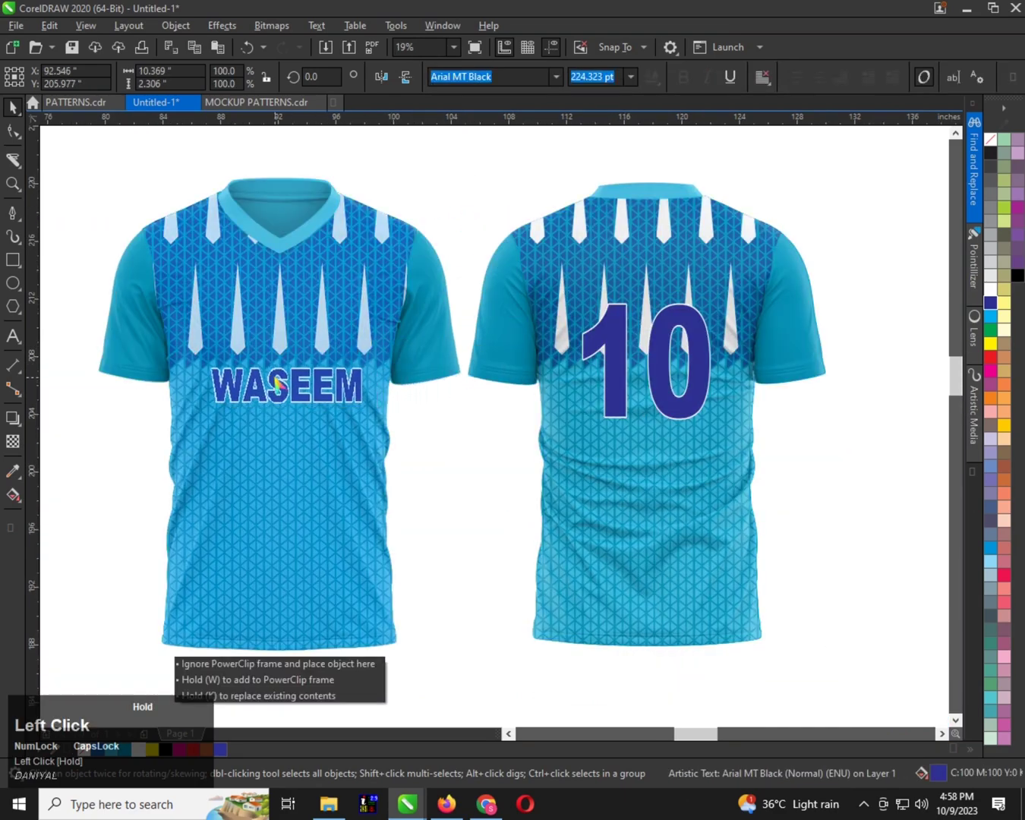
pyautogui.rightClick(279, 388)
pyautogui.scroll(1, 279, 385)
pyautogui.scroll(-1, 298, 379)
# Replace the copied name on the front shirt with the text ALL IN ONE PLACE
pyautogui.hotkey('ctrl', 'space')
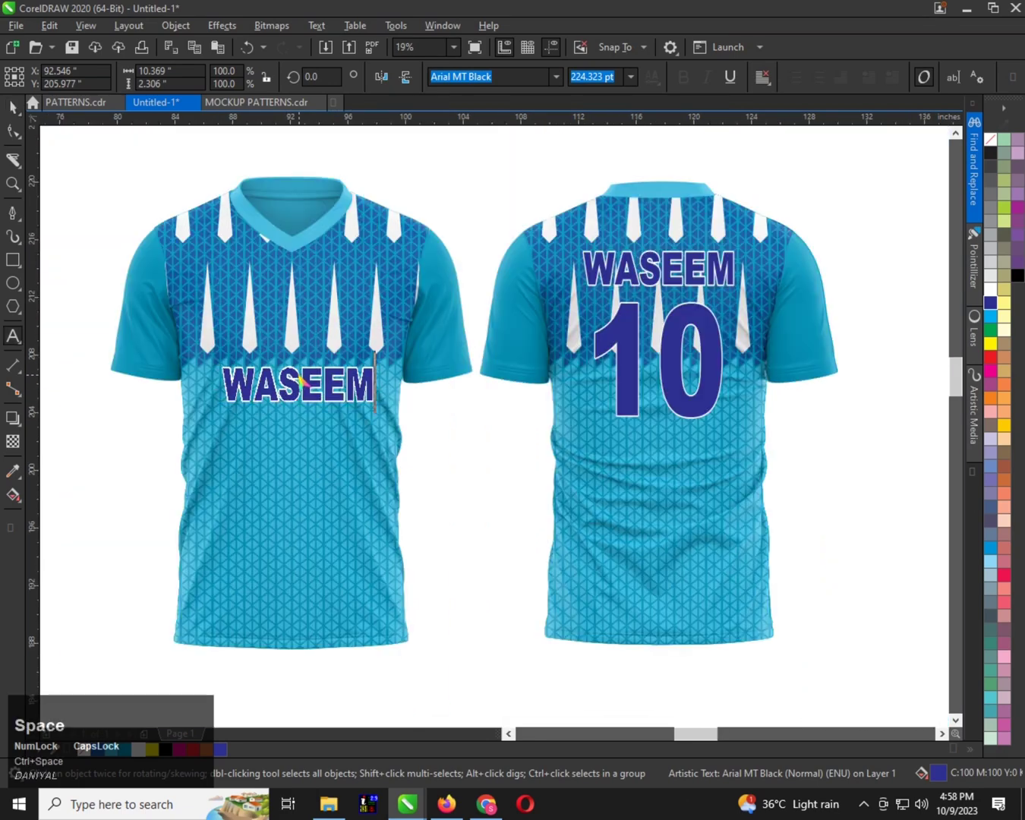
pyautogui.doubleClick(300, 375)
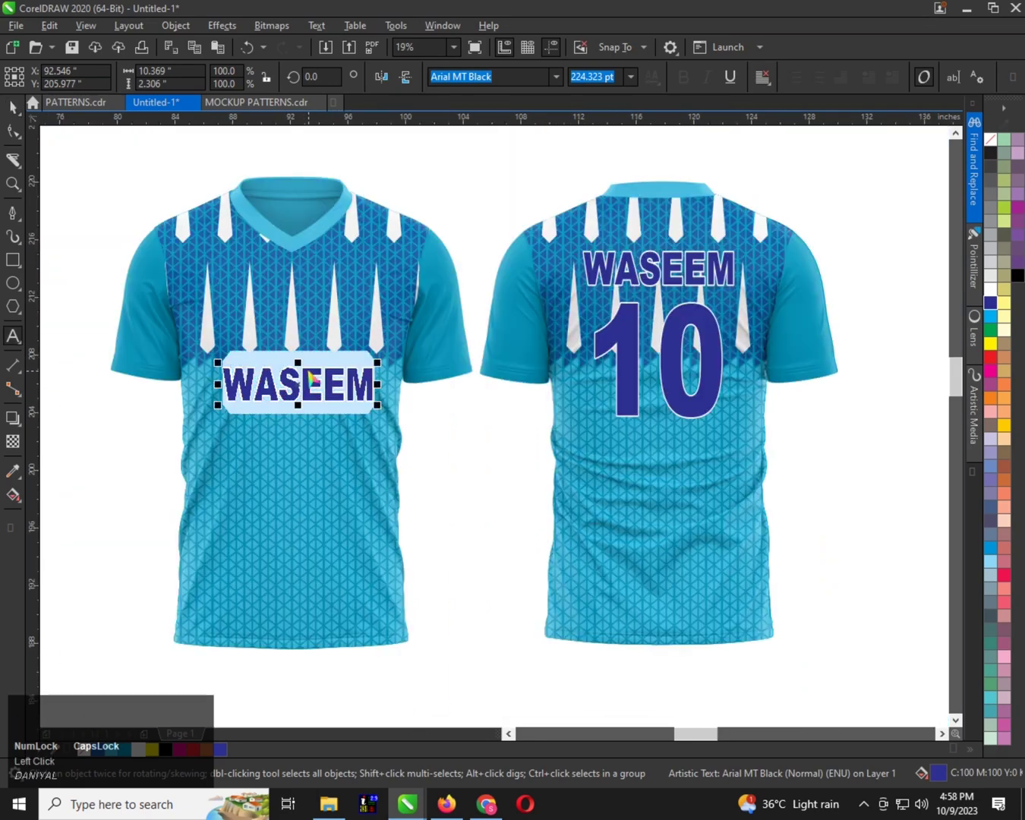
pyautogui.write('S')
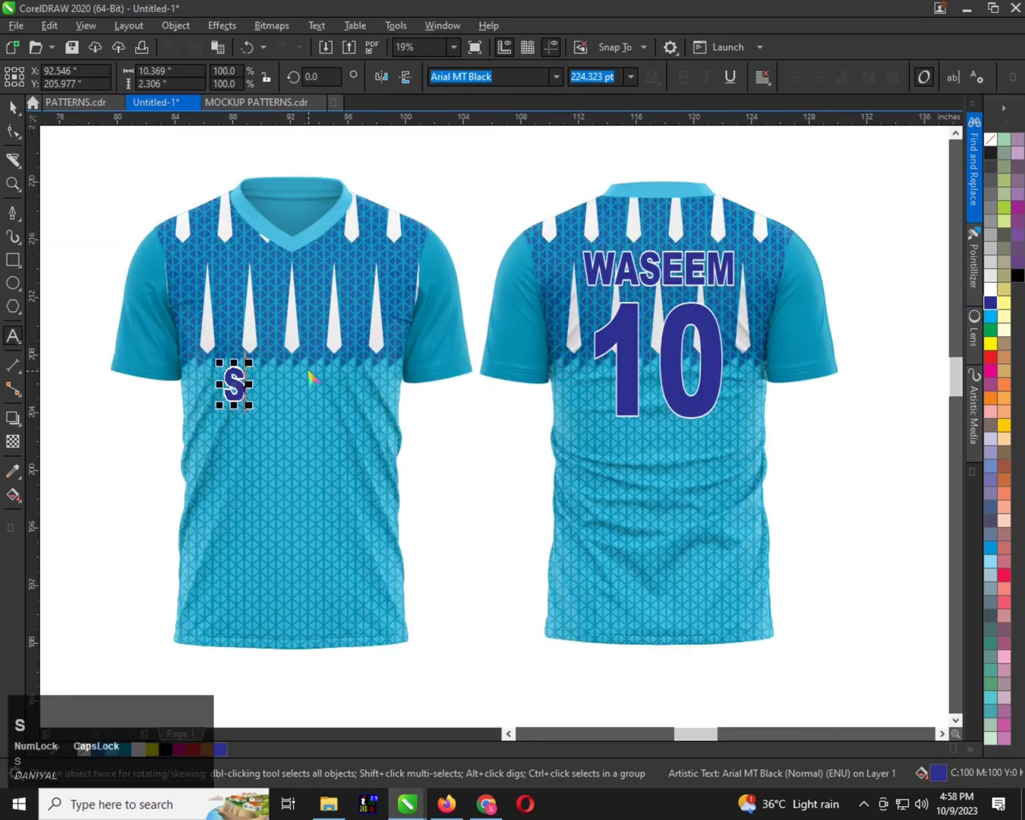
pyautogui.press('BackSpace')
pyautogui.write('AL')
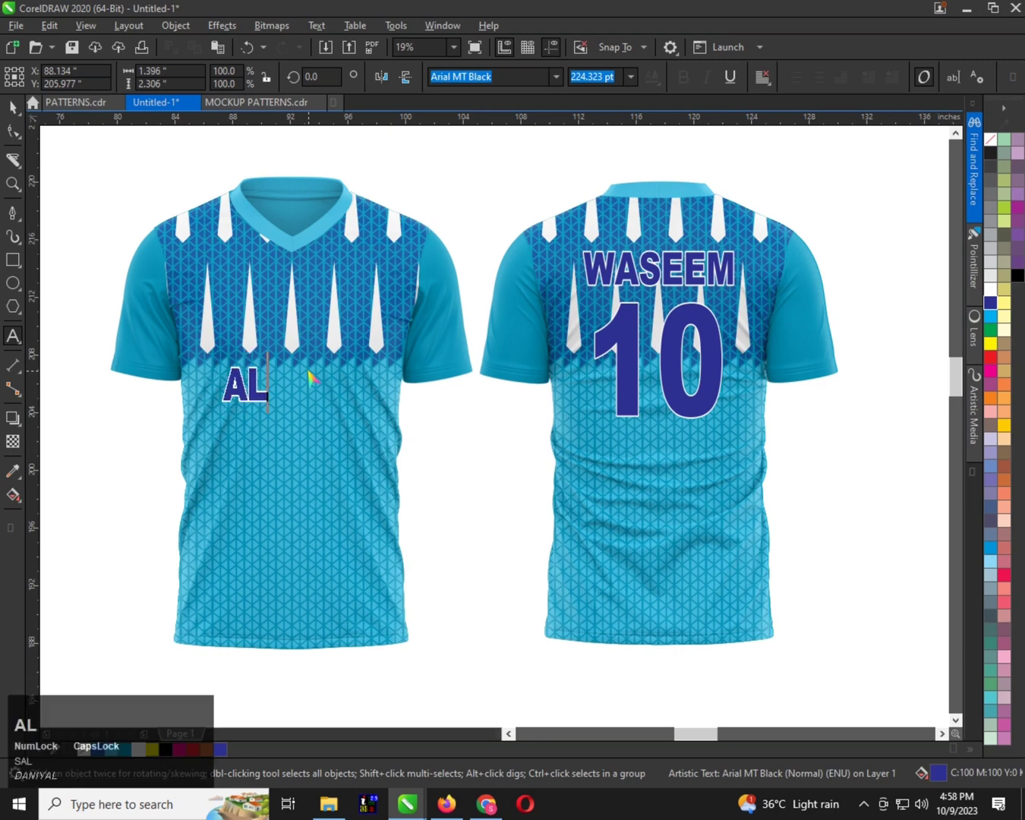
pyautogui.write('L IN ONE P')
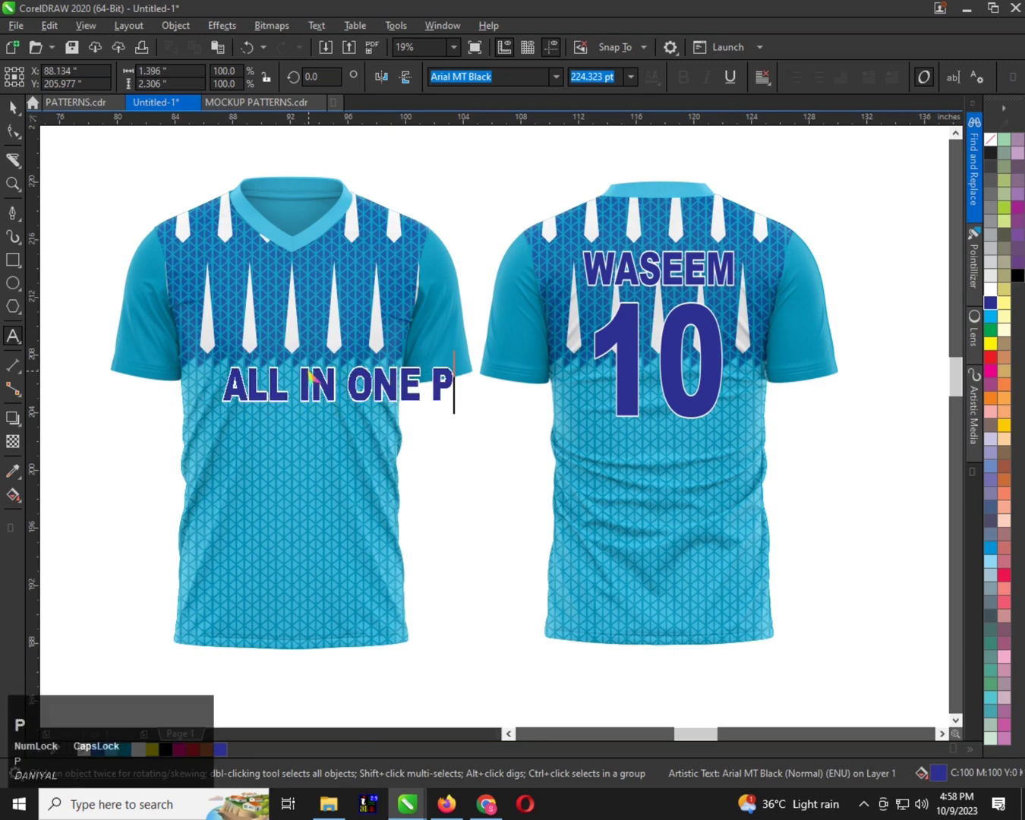
pyautogui.hotkey('ctrl', 'space')
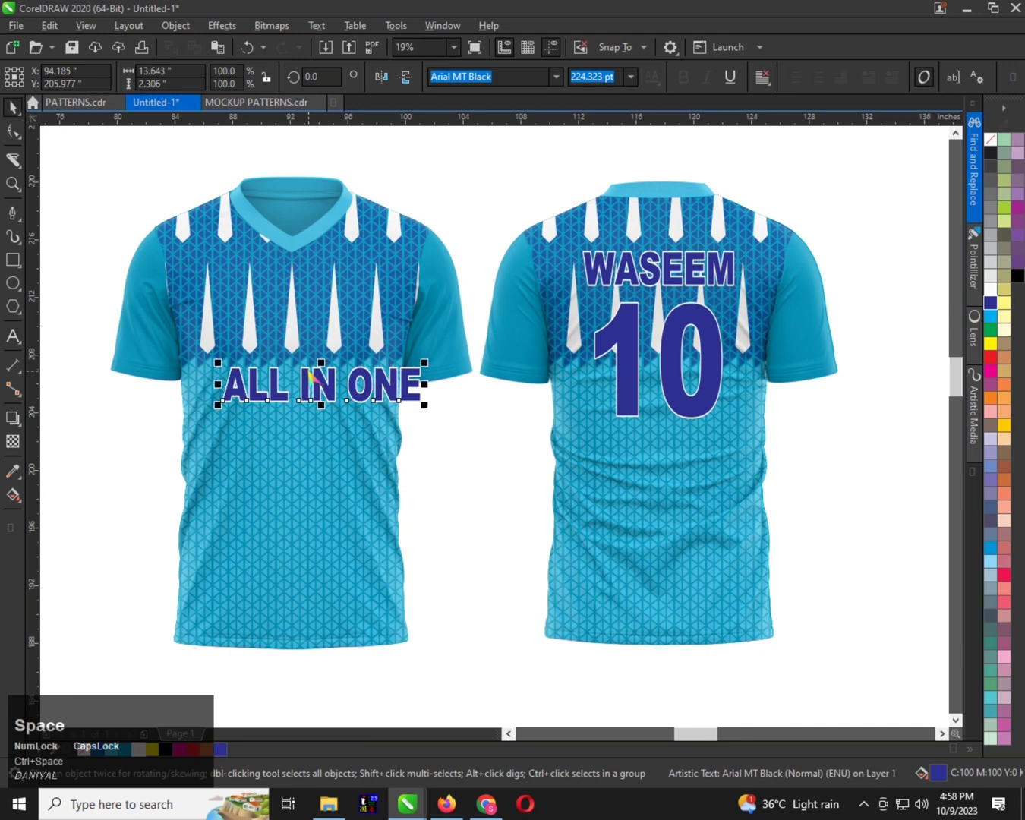
pyautogui.hotkey('ctrl', 'space')
pyautogui.write('PL')
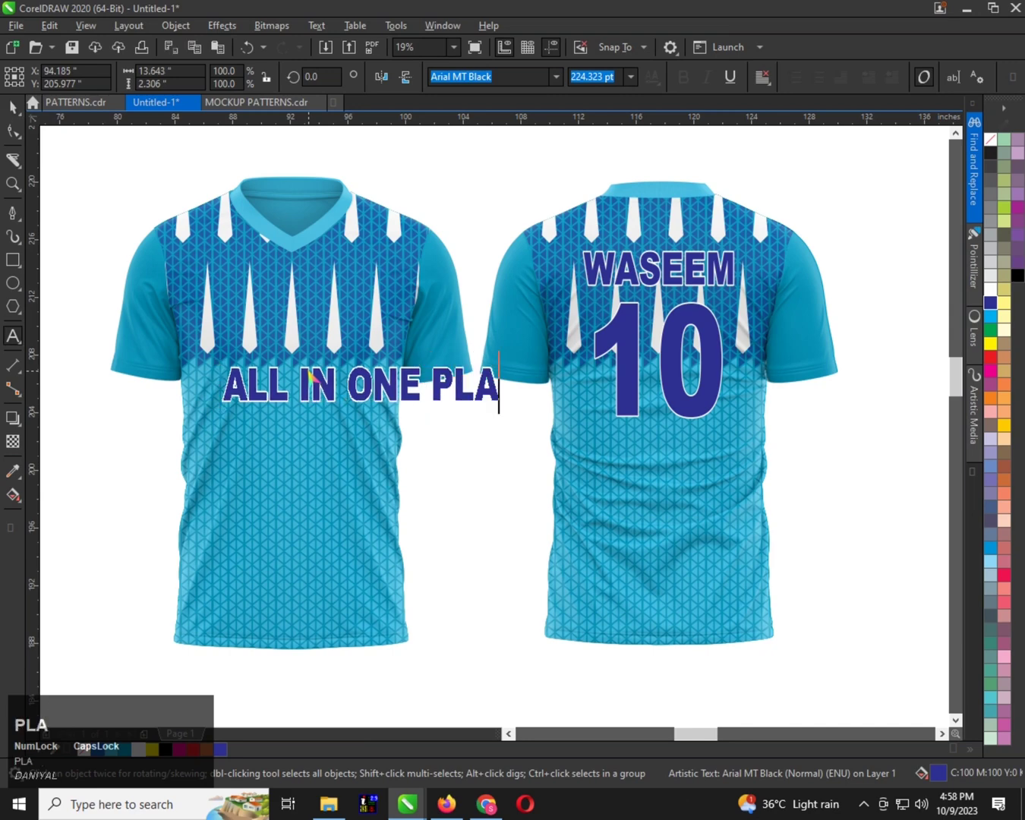
pyautogui.write('ACE')
pyautogui.hotkey('ctrl', 'space')
# Break the front text into two lines before PLACE and set its alignment to centre
pyautogui.hotkey('ctrl', 'space')
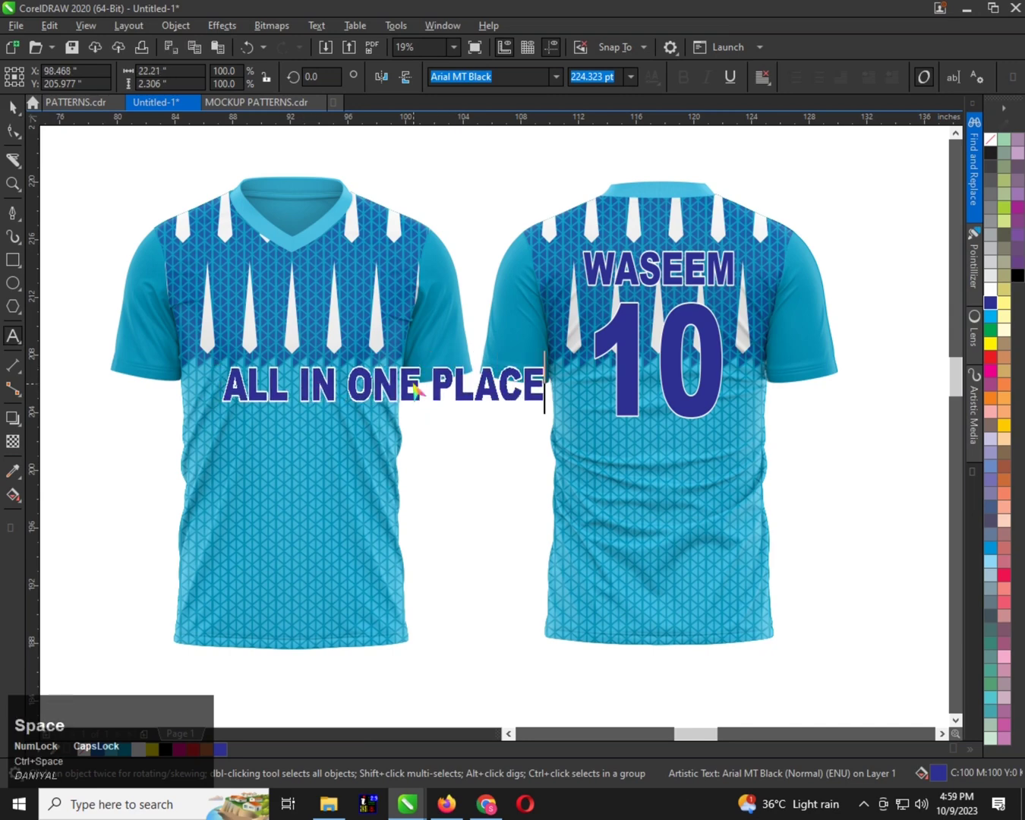
pyautogui.click(422, 389)
pyautogui.press('Return')
pyautogui.hotkey('ctrl', 'space')
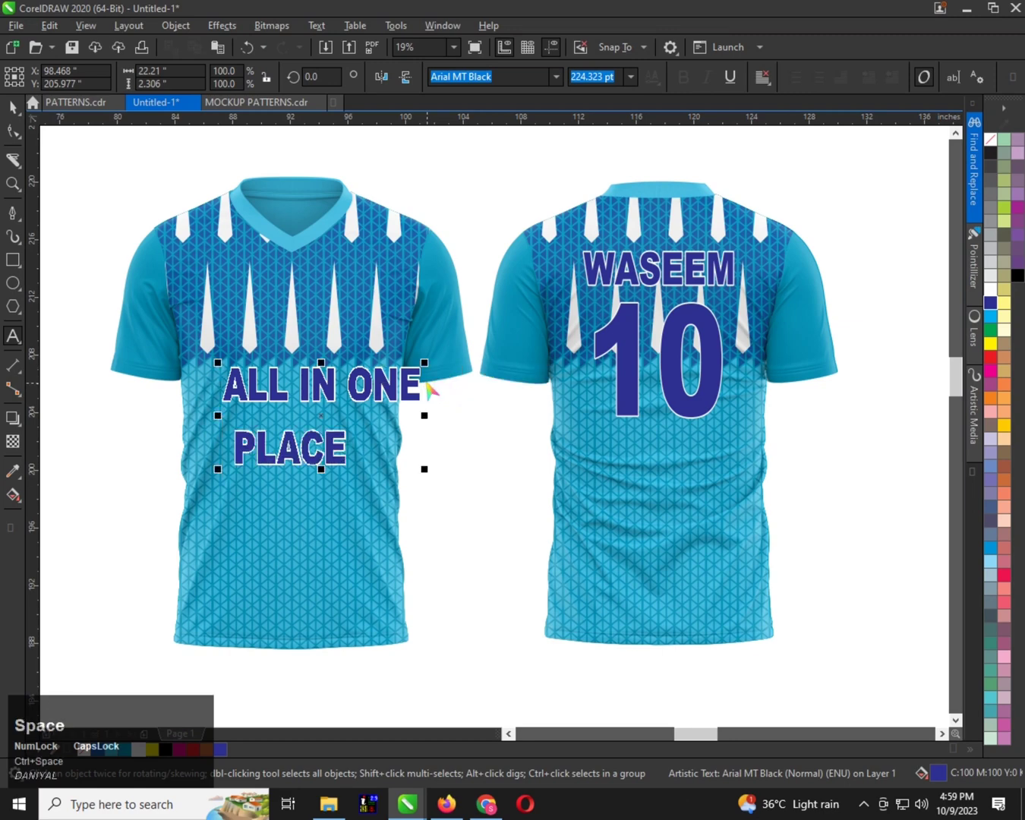
pyautogui.click(760, 86)
pyautogui.click(789, 133)
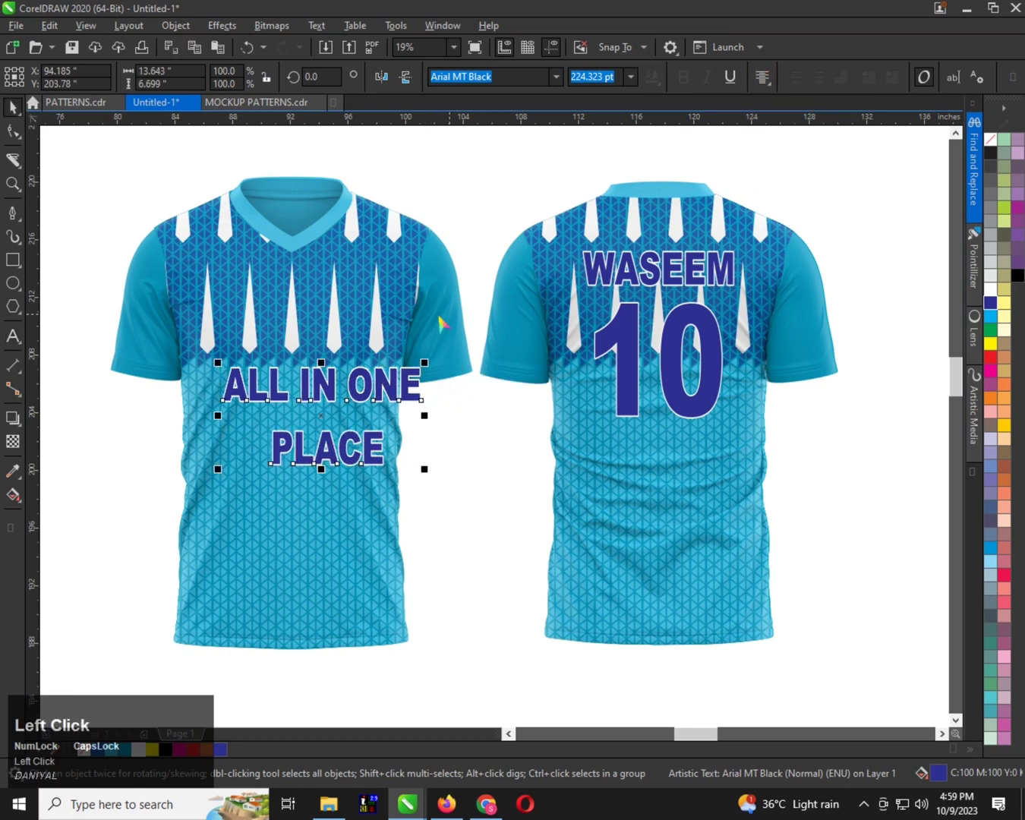
# Tighten the line spacing between ALL IN ONE and PLACE on the front shirt
pyautogui.click(12, 131)
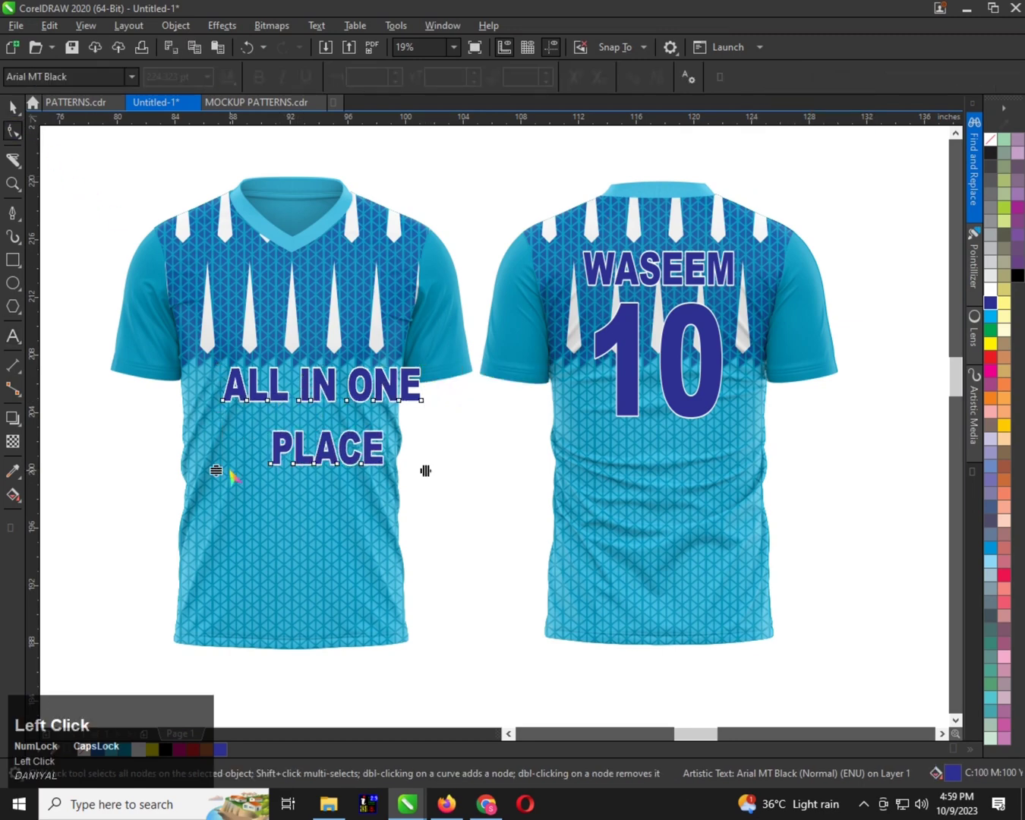
pyautogui.moveTo(215, 470); pyautogui.dragTo(221, 435)
pyautogui.hotkey('ctrl', 'space')
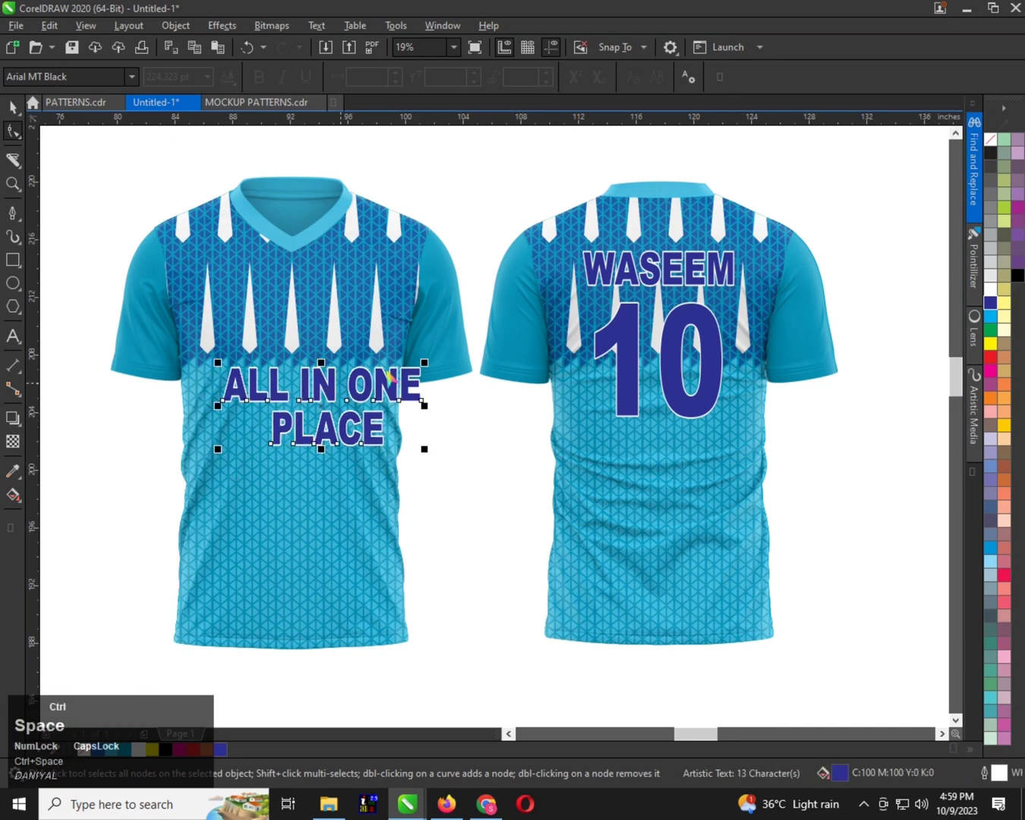
# Scale the two-line text down to fit the chest and centre it horizontally on the front shirt
pyautogui.moveTo(424, 363); pyautogui.dragTo(332, 379)
pyautogui.keyDown('shift'); pyautogui.click(334, 467); pyautogui.keyUp('shift')
pyautogui.press('c')
pyautogui.scroll(-1, 334, 463)
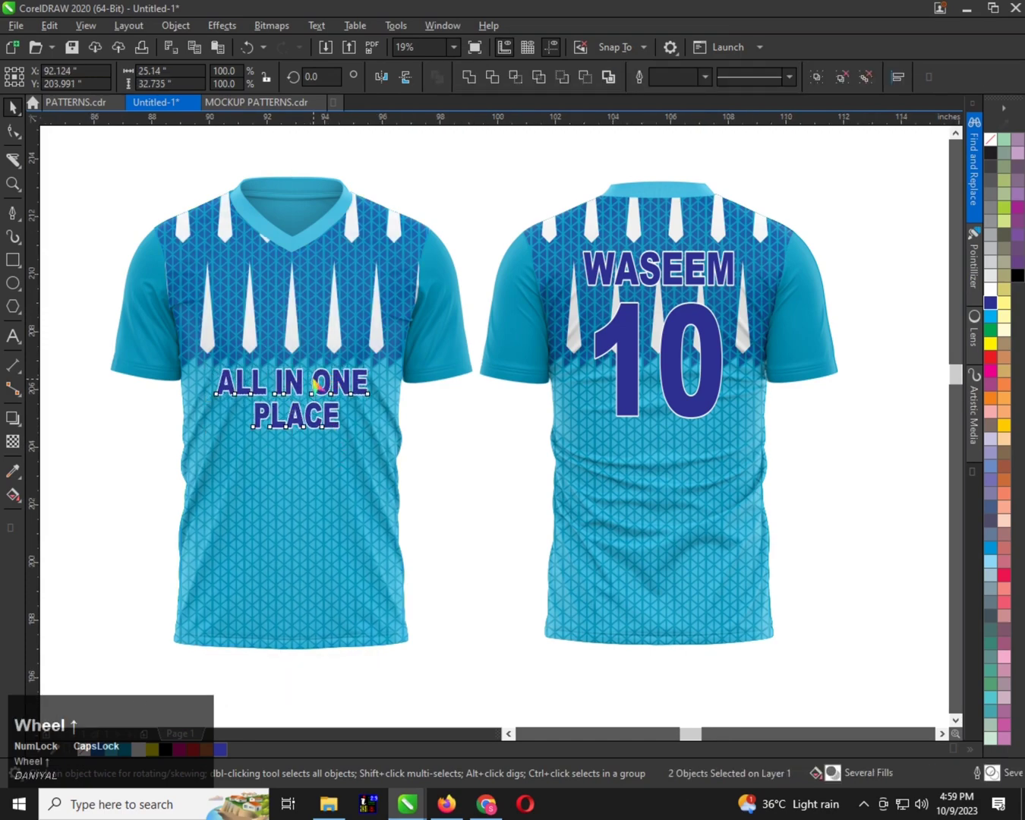
pyautogui.scroll(-1, 336, 447)
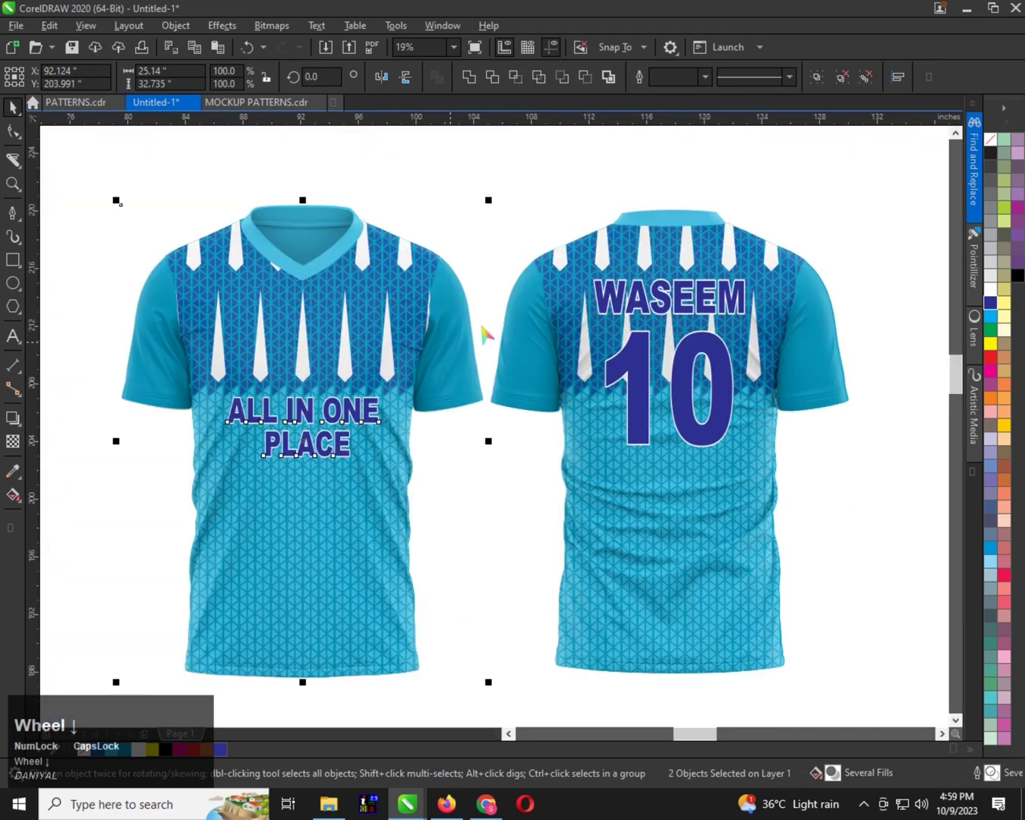
# Examine the lettering and pattern on the front and back shirts at different magnifications
pyautogui.click(644, 303)
pyautogui.scroll(1, 373, 302)
pyautogui.scroll(-2, 365, 508)
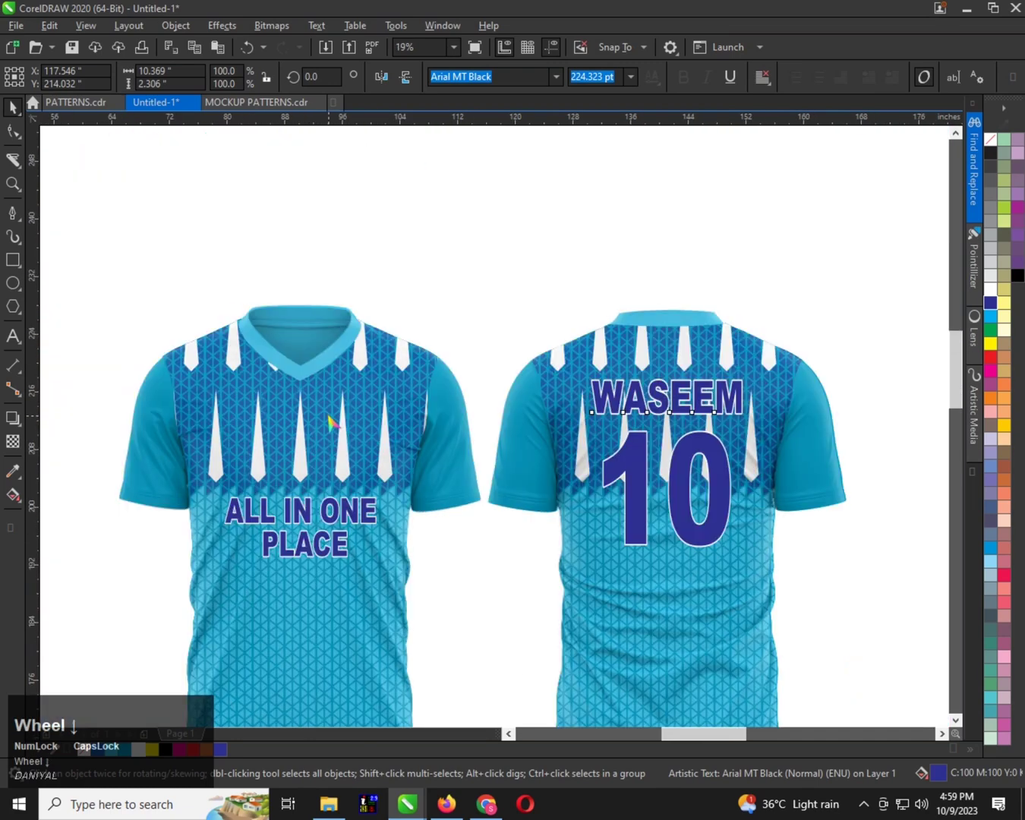
pyautogui.scroll(1, 348, 444)
pyautogui.scroll(-1, 307, 334)
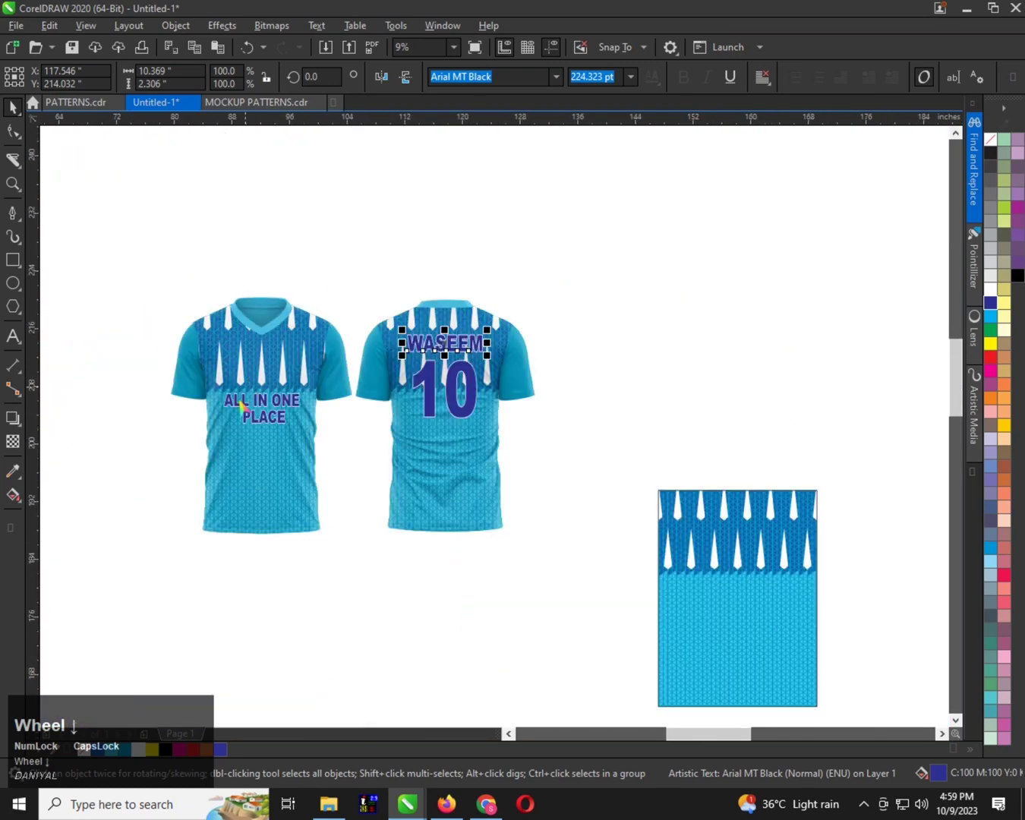
pyautogui.scroll(2, 282, 463)
pyautogui.scroll(-1, 270, 465)
pyautogui.scroll(-1, 267, 461)
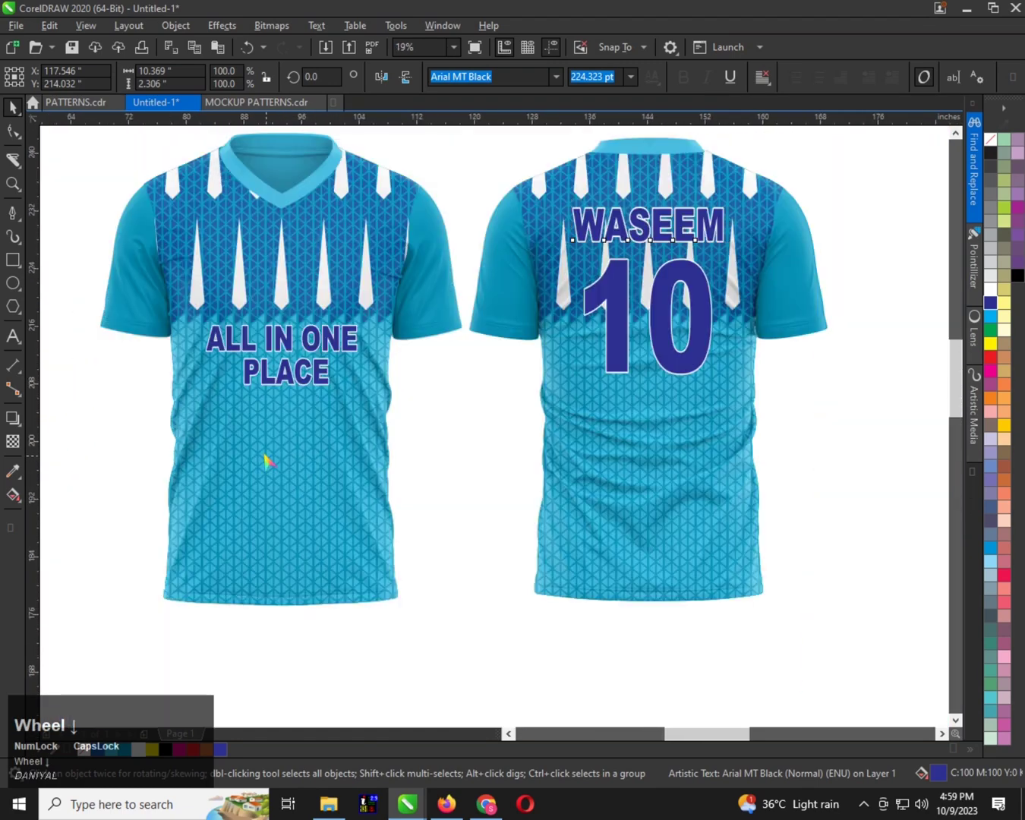
pyautogui.scroll(-1, 267, 460)
# Move the flat pattern panel about 25 inches further away from the shirts
pyautogui.click(699, 503)
pyautogui.scroll(-1, 513, 458)
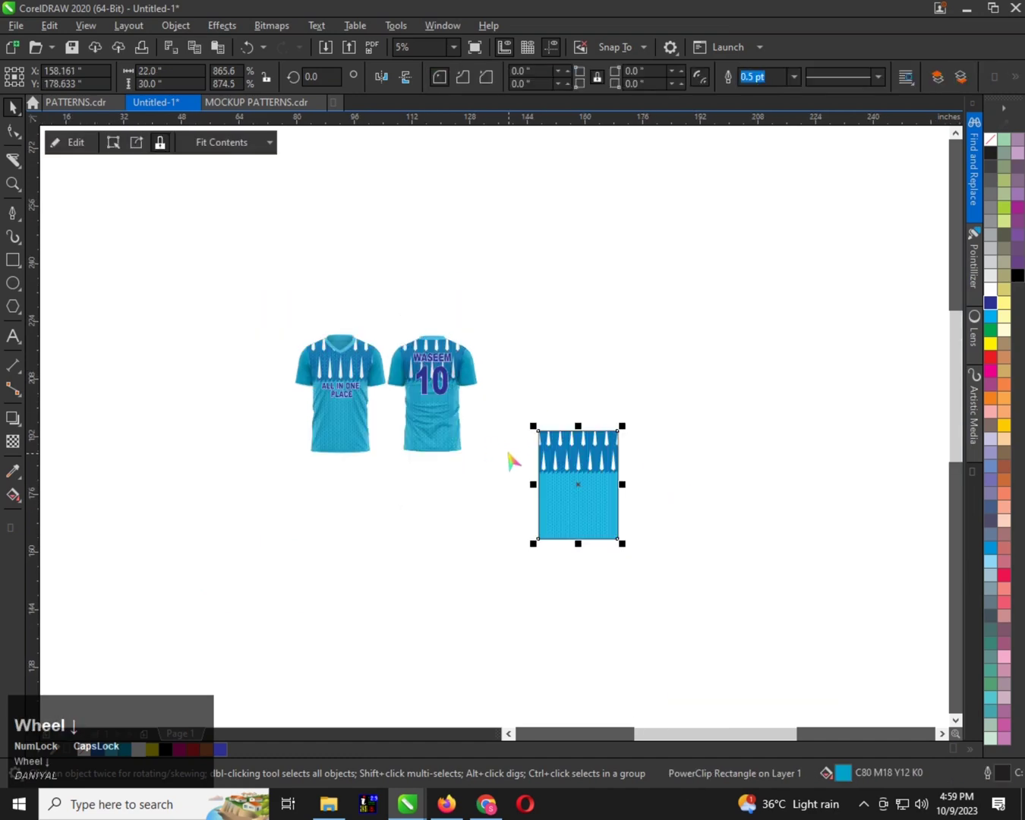
pyautogui.scroll(1, 515, 465)
pyautogui.click(754, 443)
pyautogui.moveTo(754, 442); pyautogui.dragTo(754, 443)
pyautogui.scroll(-1, 334, 401)
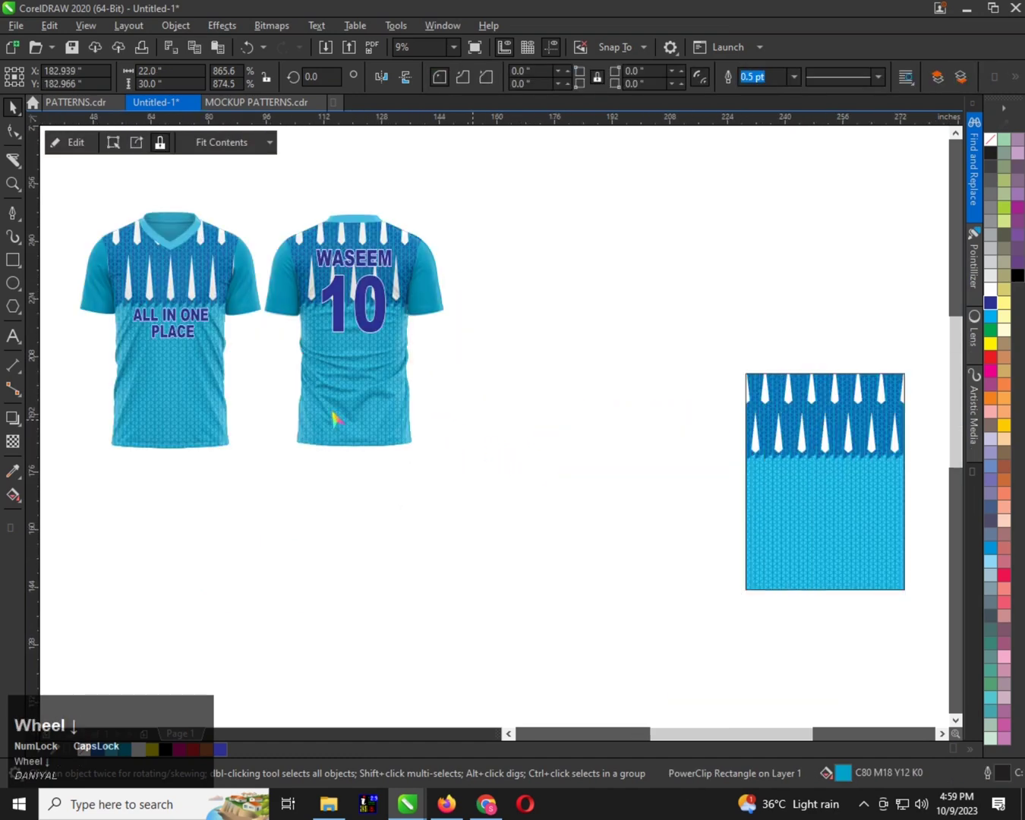
# Draw a rectangle around both shirts and widen it at both sides to about 76.4 by 57.8 inches
pyautogui.click(13, 259)
pyautogui.moveTo(166, 242); pyautogui.dragTo(408, 449)
pyautogui.scroll(1, 196, 359)
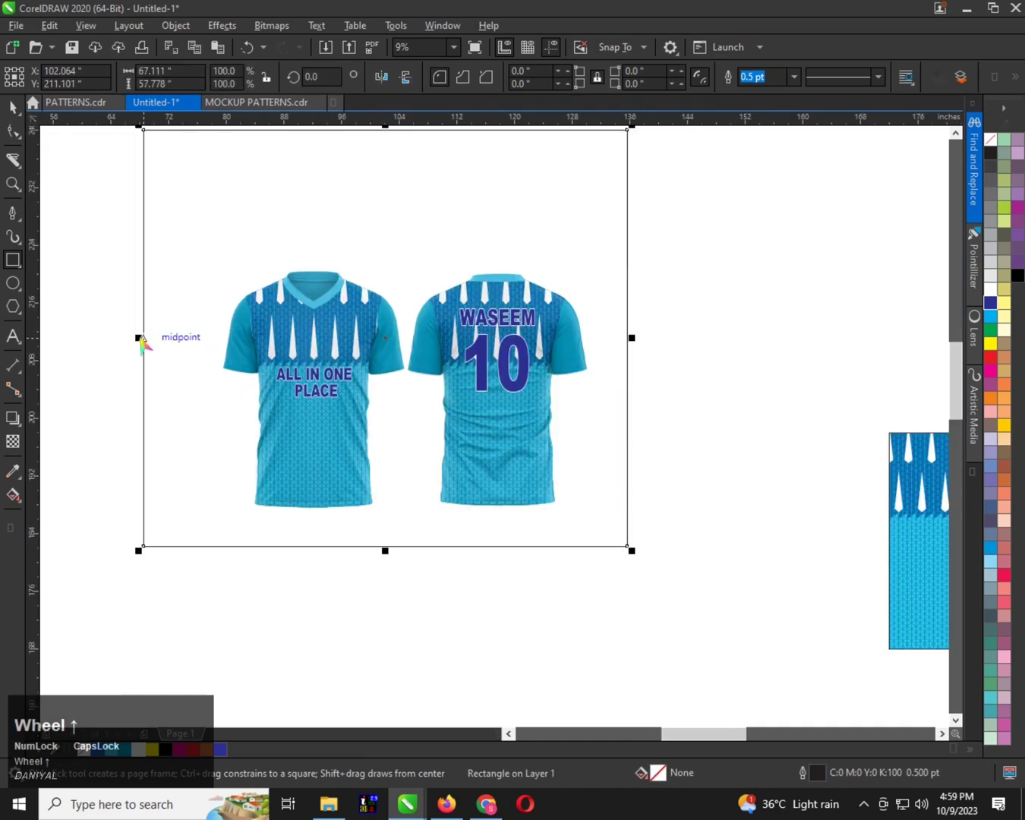
pyautogui.moveTo(138, 338); pyautogui.dragTo(114, 339)
pyautogui.scroll(-1, 526, 413)
pyautogui.hotkey('ctrl', 'space')
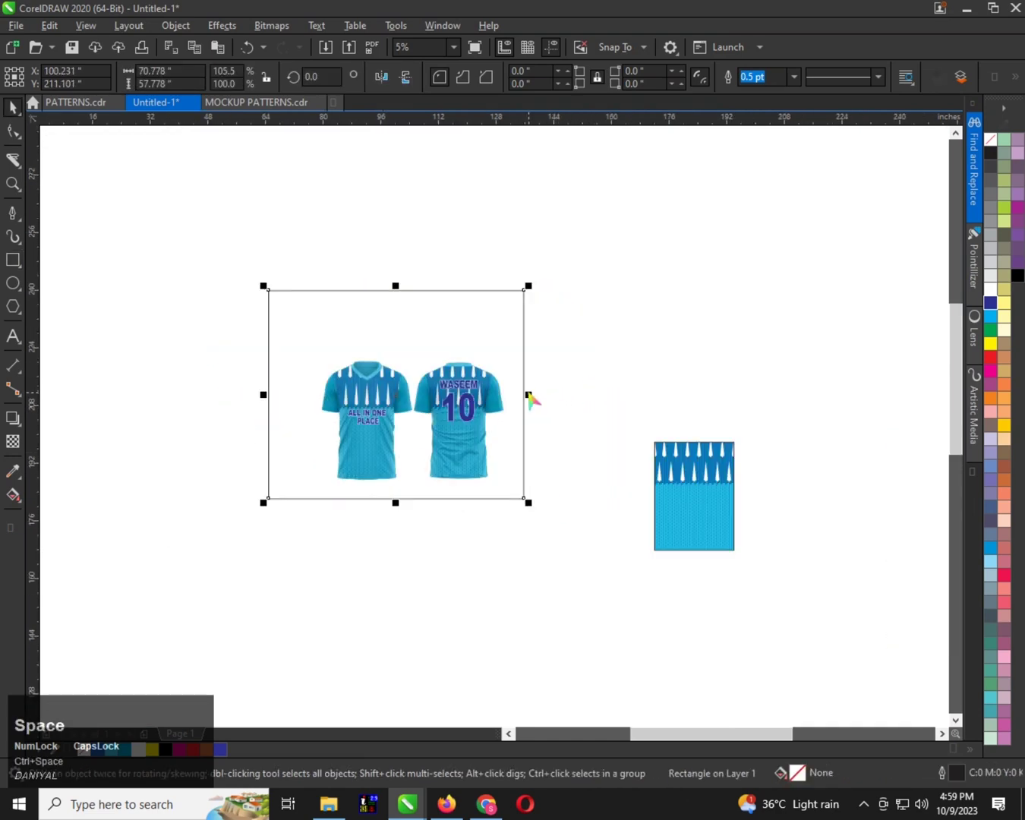
pyautogui.moveTo(529, 395); pyautogui.dragTo(548, 394)
# Fill the rectangle with dark blue and position it behind both shirts as a background
pyautogui.click(990, 303)
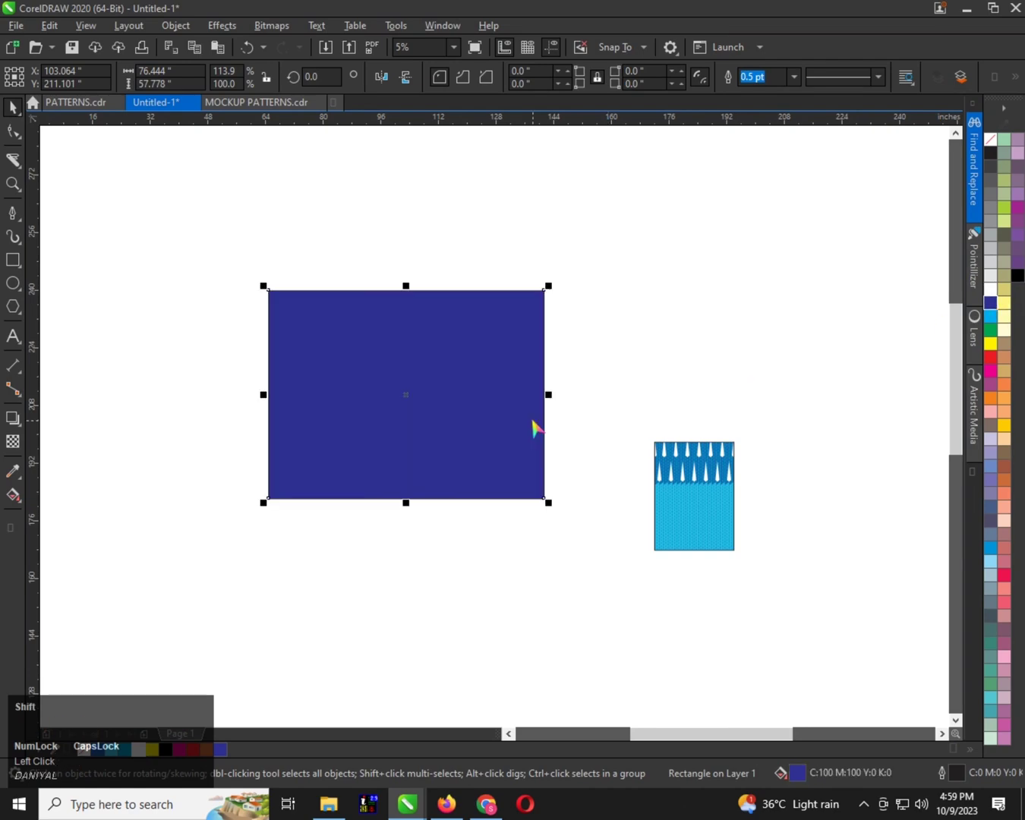
pyautogui.hotkey('shift', 'pagedown')
pyautogui.scroll(1, 495, 390)
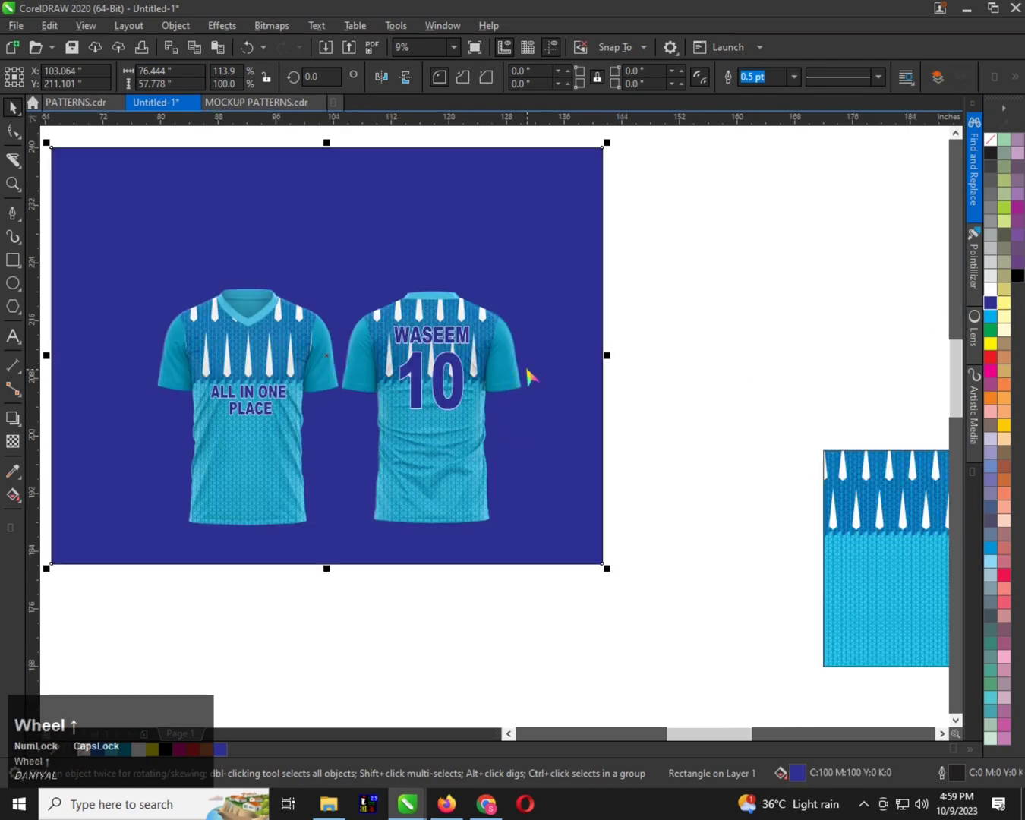
pyautogui.moveTo(530, 376); pyautogui.dragTo(545, 395)
pyautogui.scroll(-1, 467, 369)
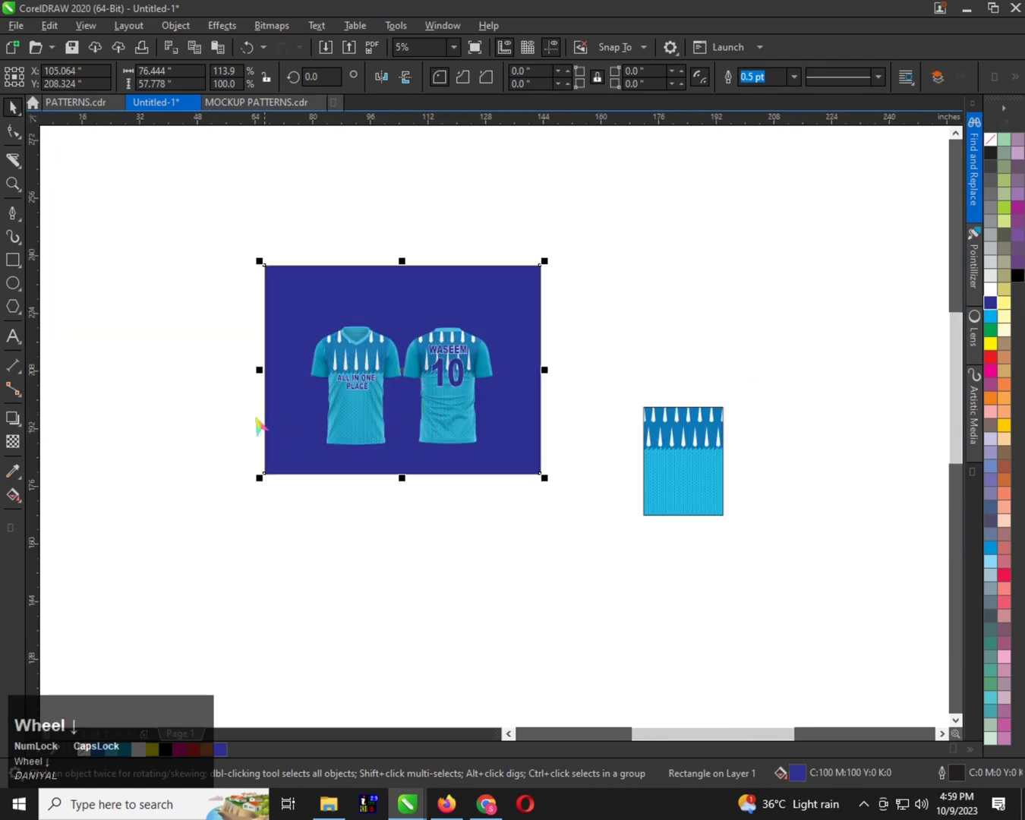
# Give the background rectangle an elliptical fountain fill running from dark blue edges to a white centre
pyautogui.click(257, 372)
pyautogui.scroll(1, 385, 379)
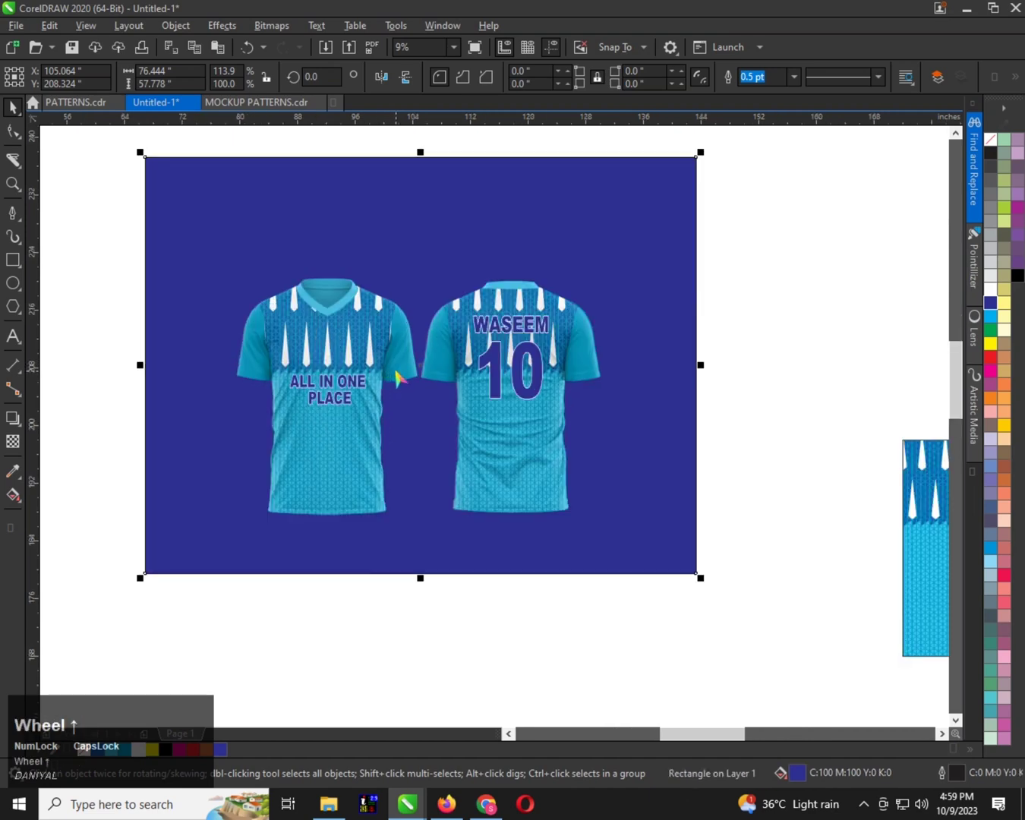
pyautogui.press('F11')
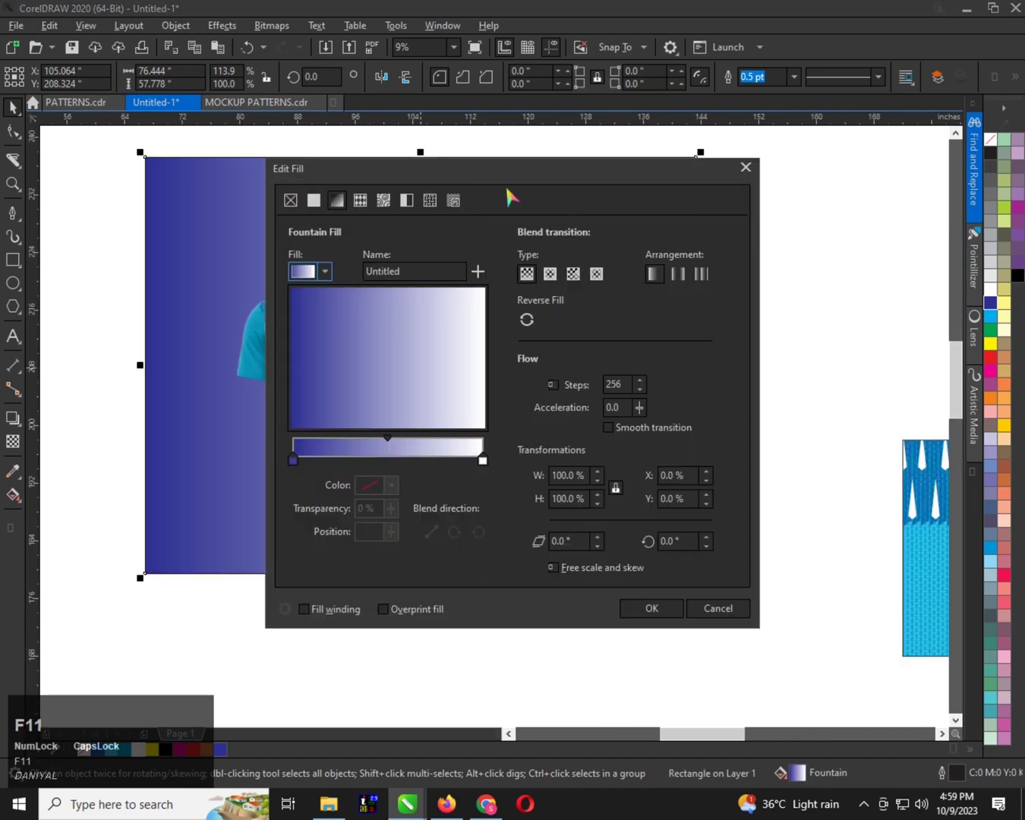
pyautogui.moveTo(477, 168); pyautogui.dragTo(621, 160)
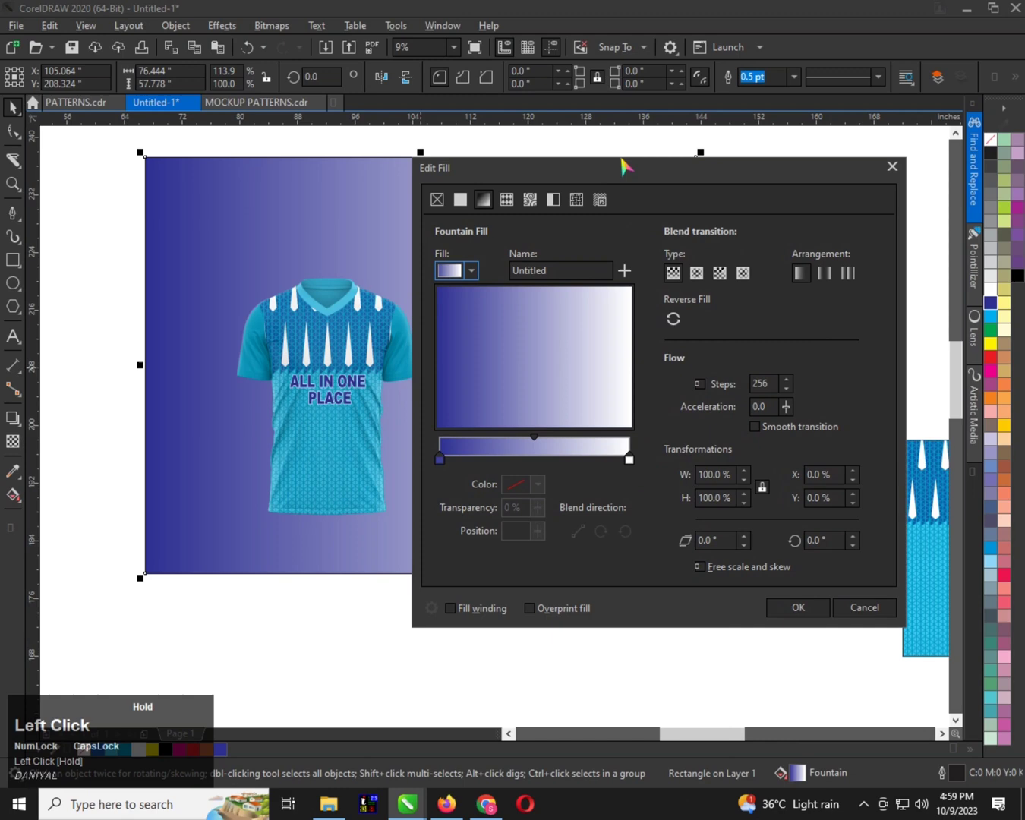
pyautogui.click(697, 273)
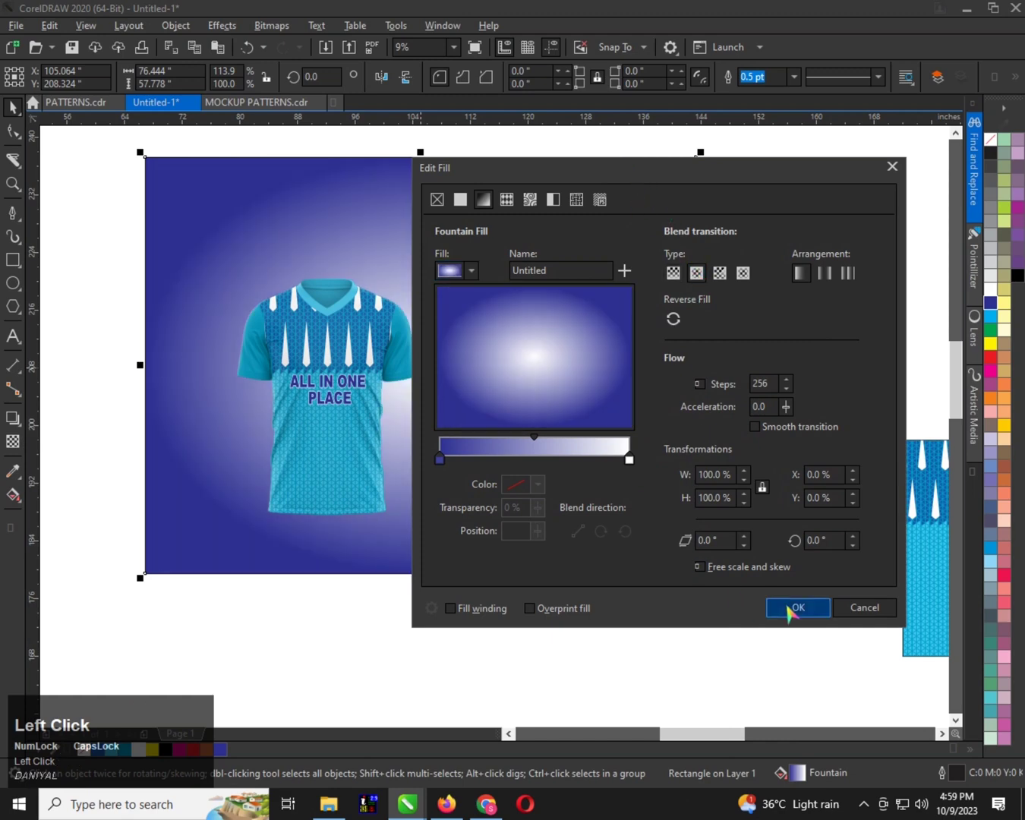
pyautogui.moveTo(643, 173); pyautogui.dragTo(779, 154)
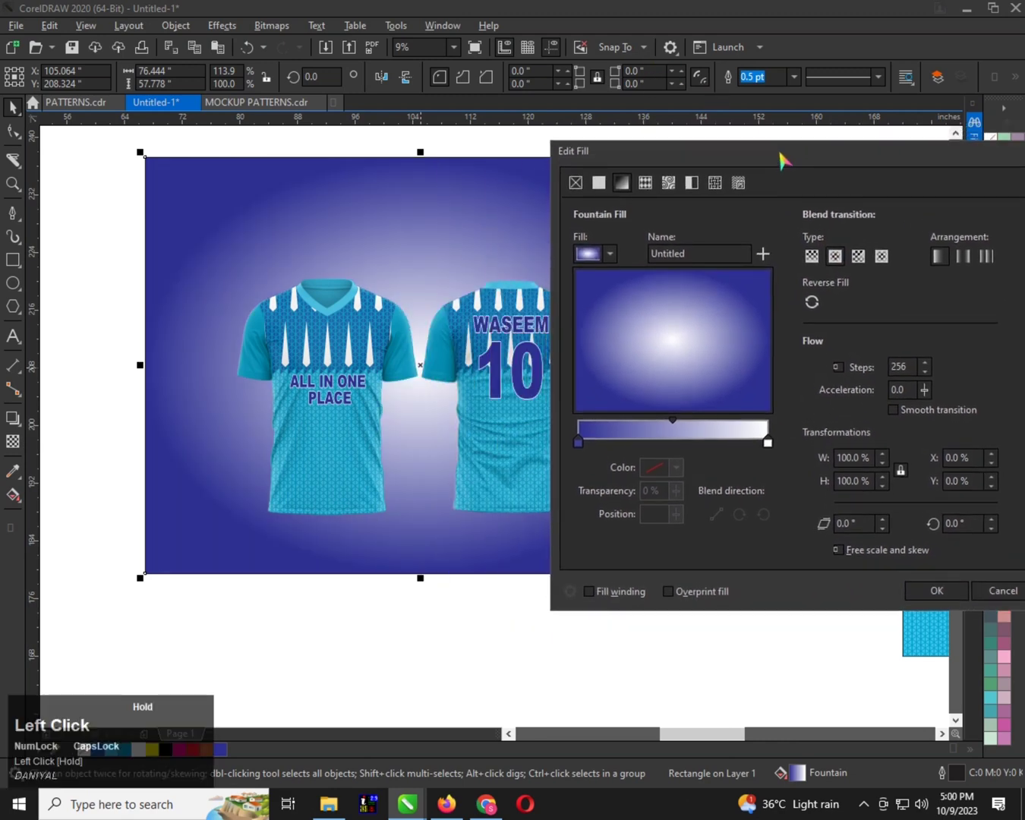
pyautogui.click(936, 591)
# Shift the gradient background rectangle down about 1.8 inches behind the shirts
pyautogui.scroll(-2, 372, 304)
pyautogui.click(423, 292)
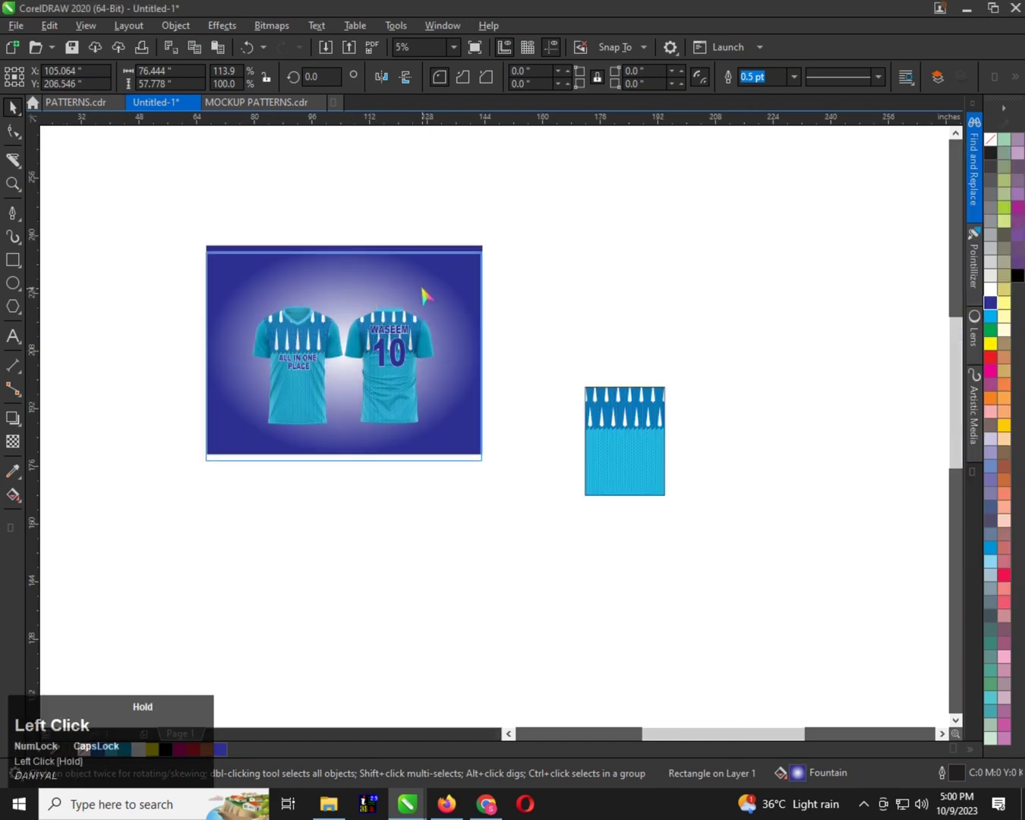
pyautogui.scroll(2, 296, 337)
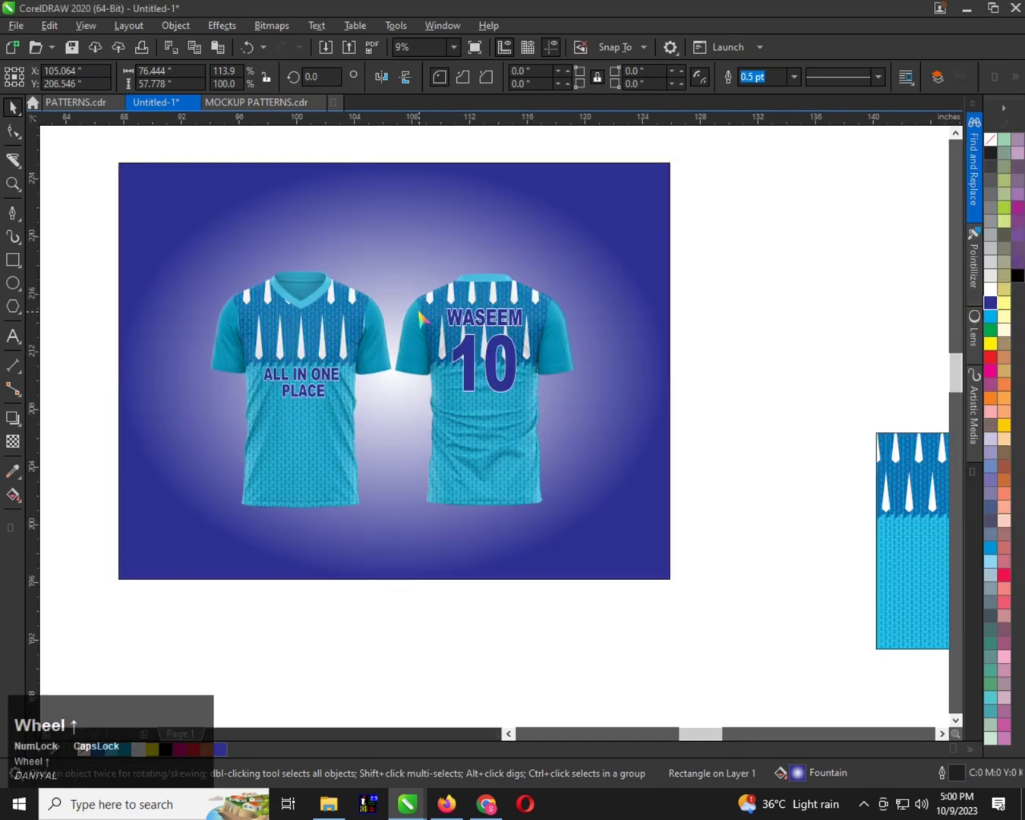
# Examine both shirts against the gradient background at several magnifications and in a full-screen preview
pyautogui.scroll(2, 420, 315)
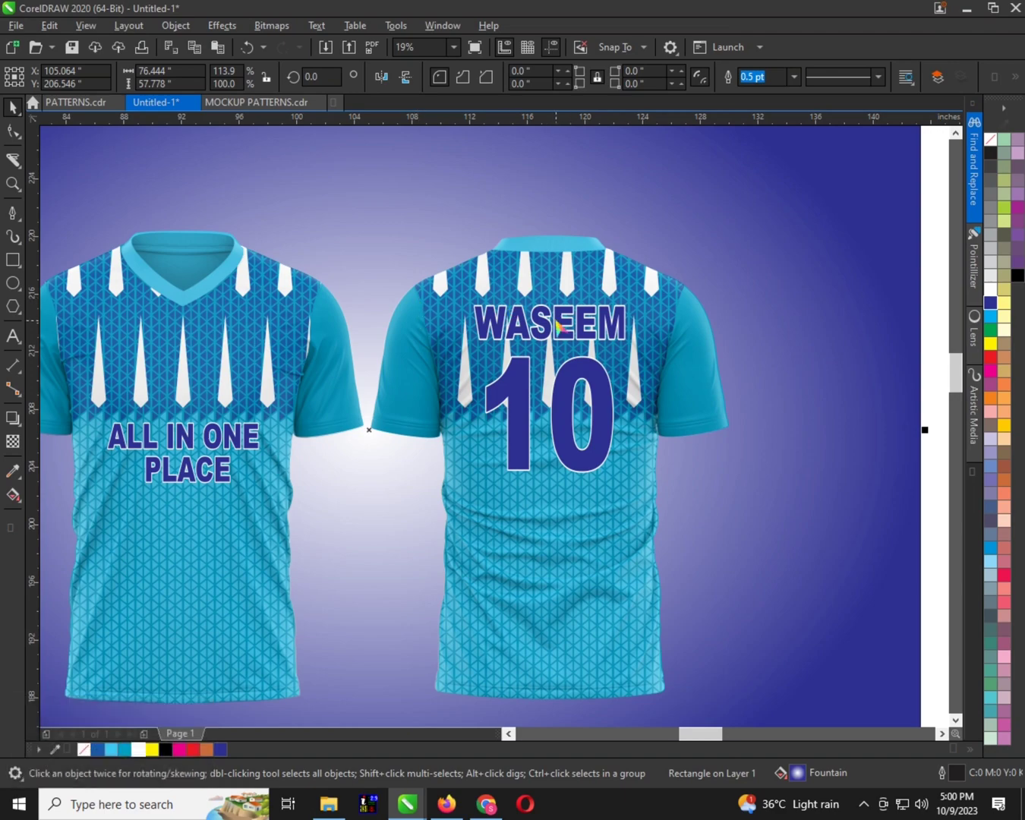
pyautogui.click(556, 322)
pyautogui.scroll(-2, 430, 328)
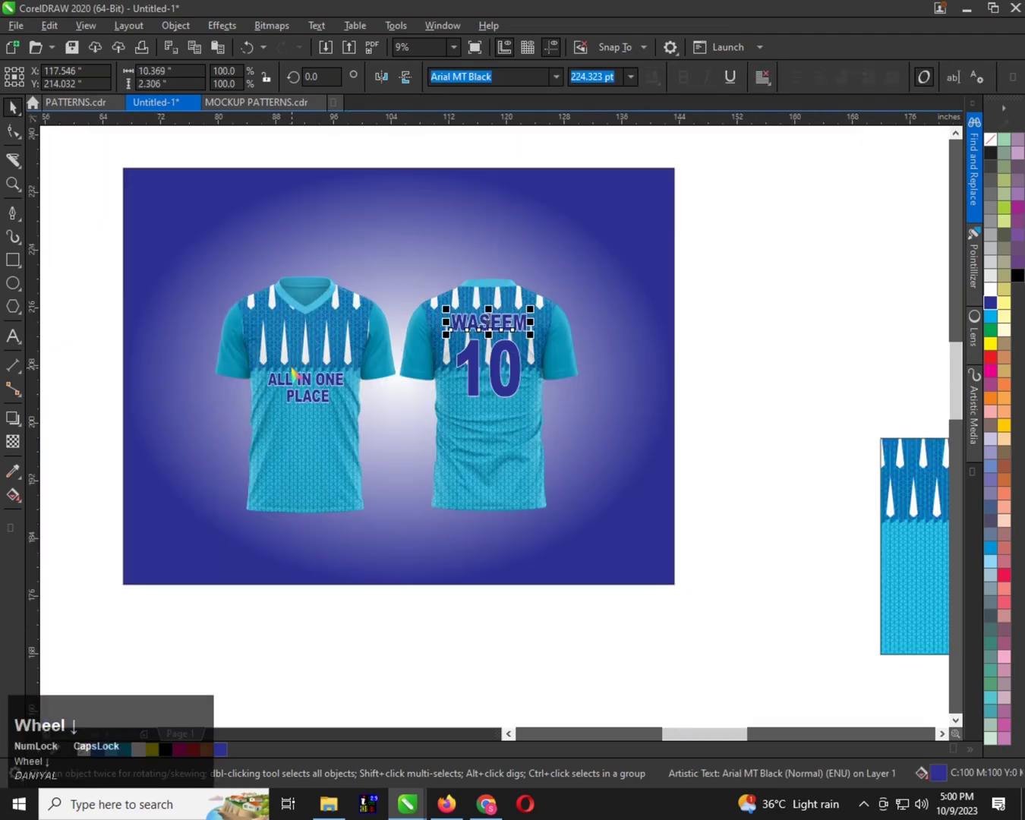
pyautogui.scroll(2, 293, 373)
pyautogui.scroll(-1, 366, 451)
pyautogui.scroll(4, 309, 489)
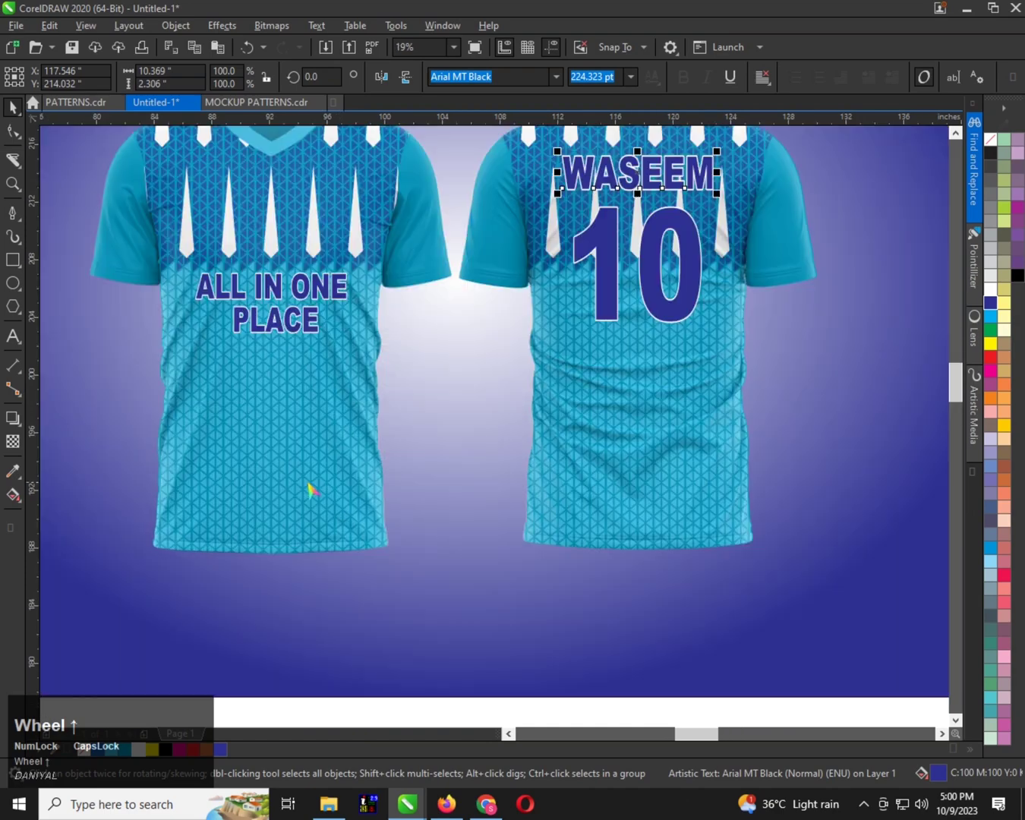
pyautogui.scroll(-1, 364, 480)
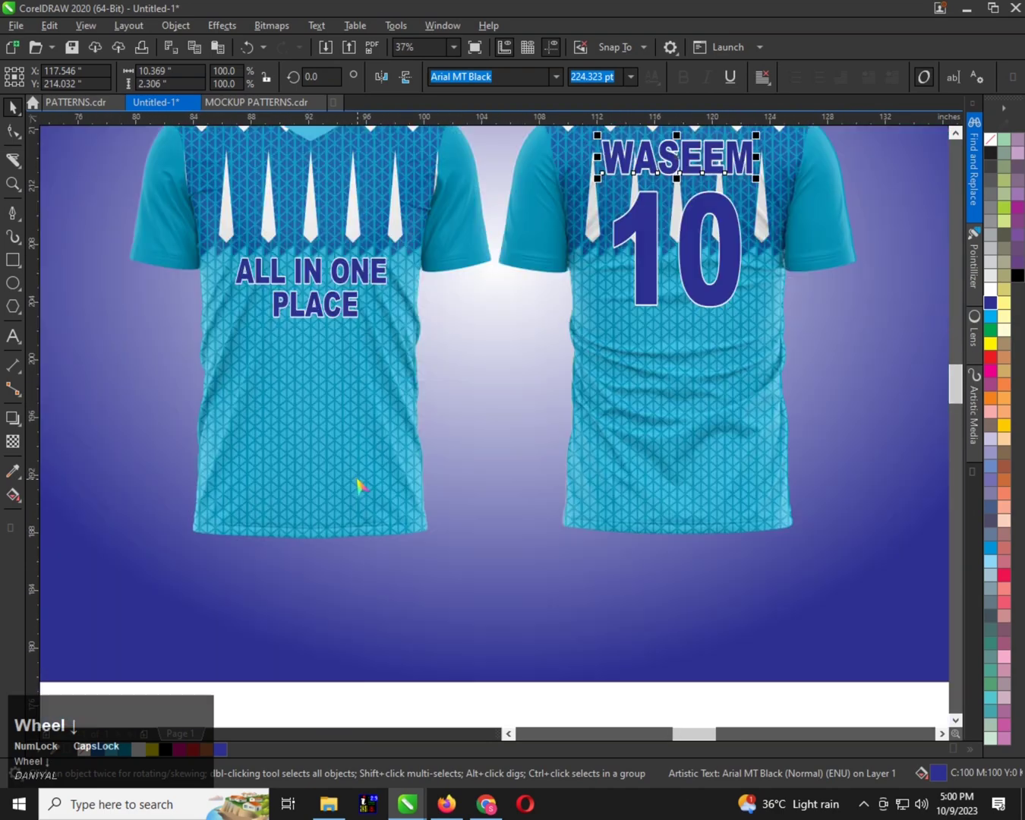
pyautogui.scroll(-1, 338, 467)
pyautogui.press('F2')
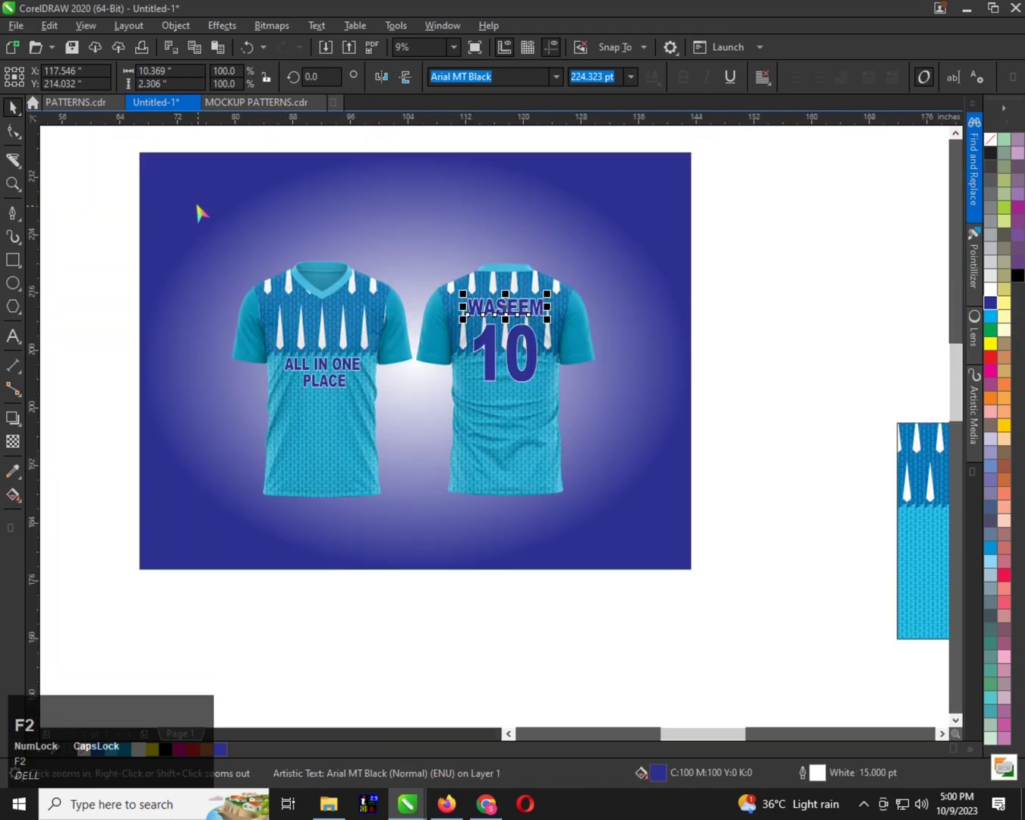
pyautogui.moveTo(190, 198); pyautogui.dragTo(361, 391)
pyautogui.moveTo(583, 501); pyautogui.dragTo(620, 508)
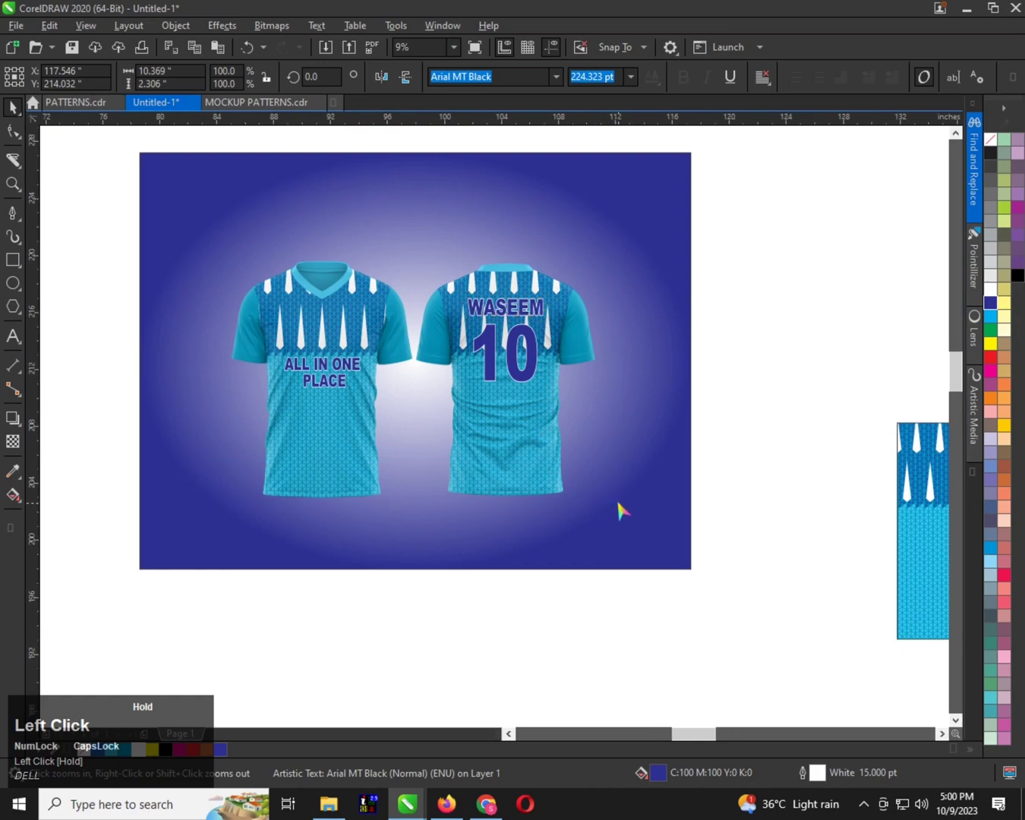
pyautogui.press('F9')
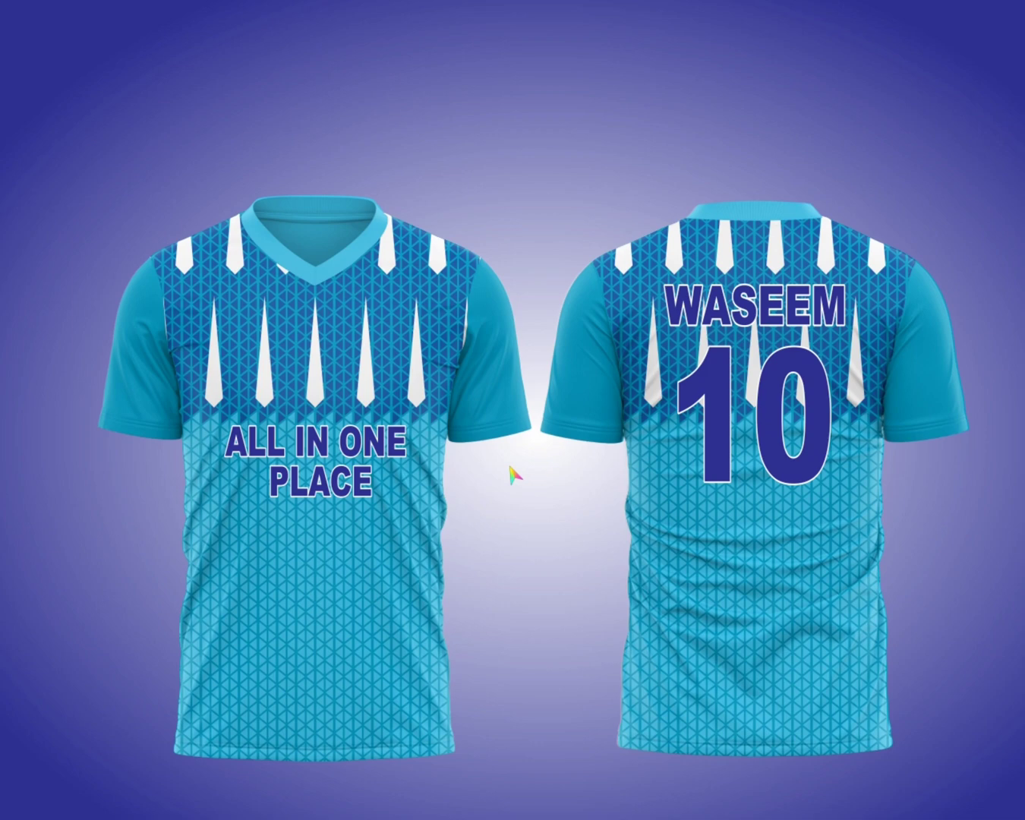
pyautogui.click(513, 476)
# Open the flat pattern panel's PowerClip contents for editing and select a light blue triangle near the dark blue band
pyautogui.click(495, 394)
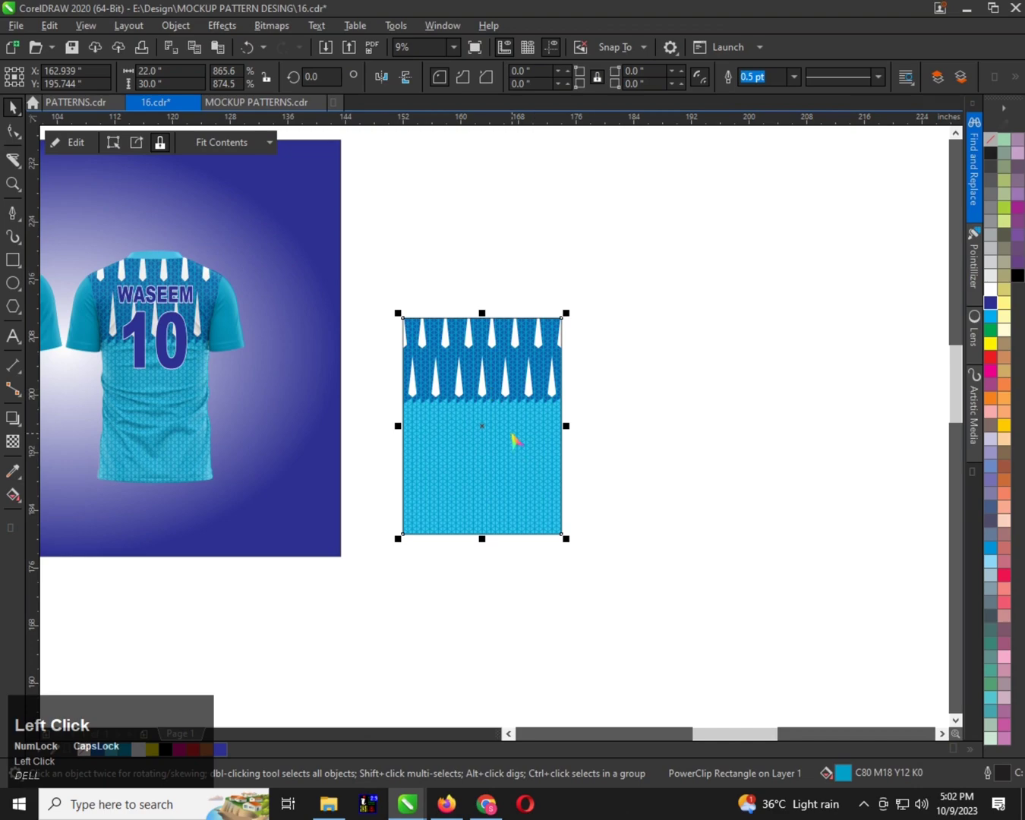
pyautogui.scroll(2, 473, 432)
pyautogui.click(58, 139)
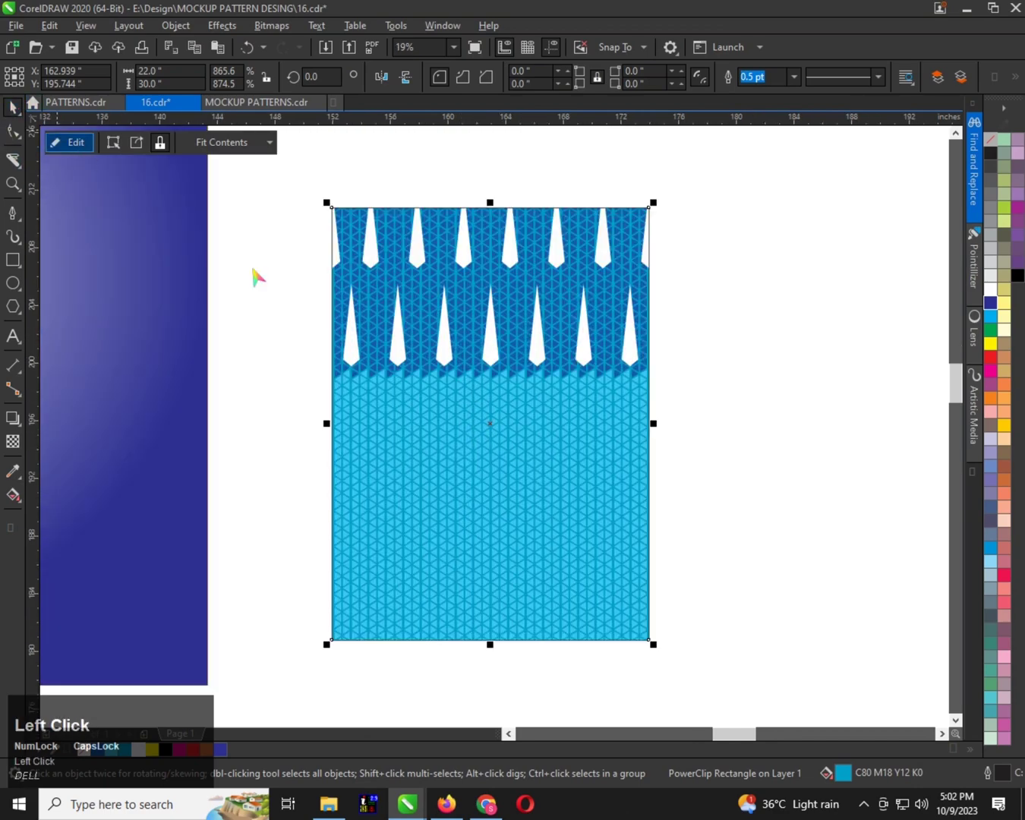
pyautogui.click(406, 404)
pyautogui.scroll(1, 404, 457)
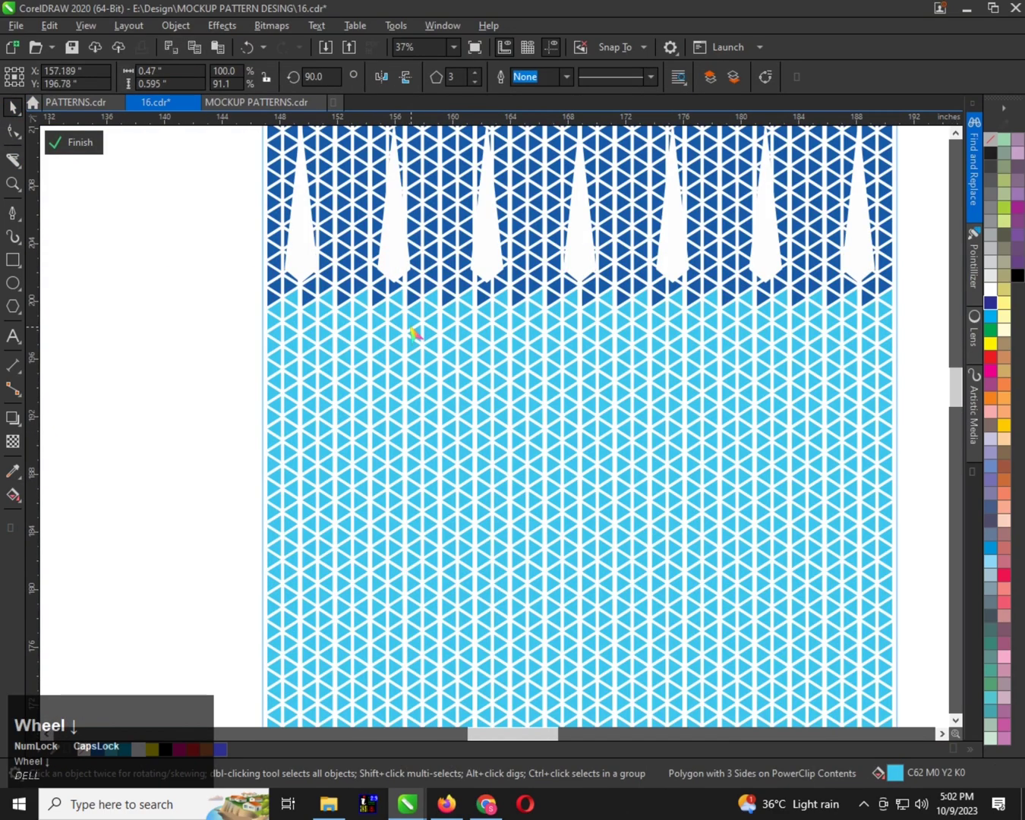
pyautogui.scroll(-1, 414, 337)
pyautogui.scroll(1, 410, 357)
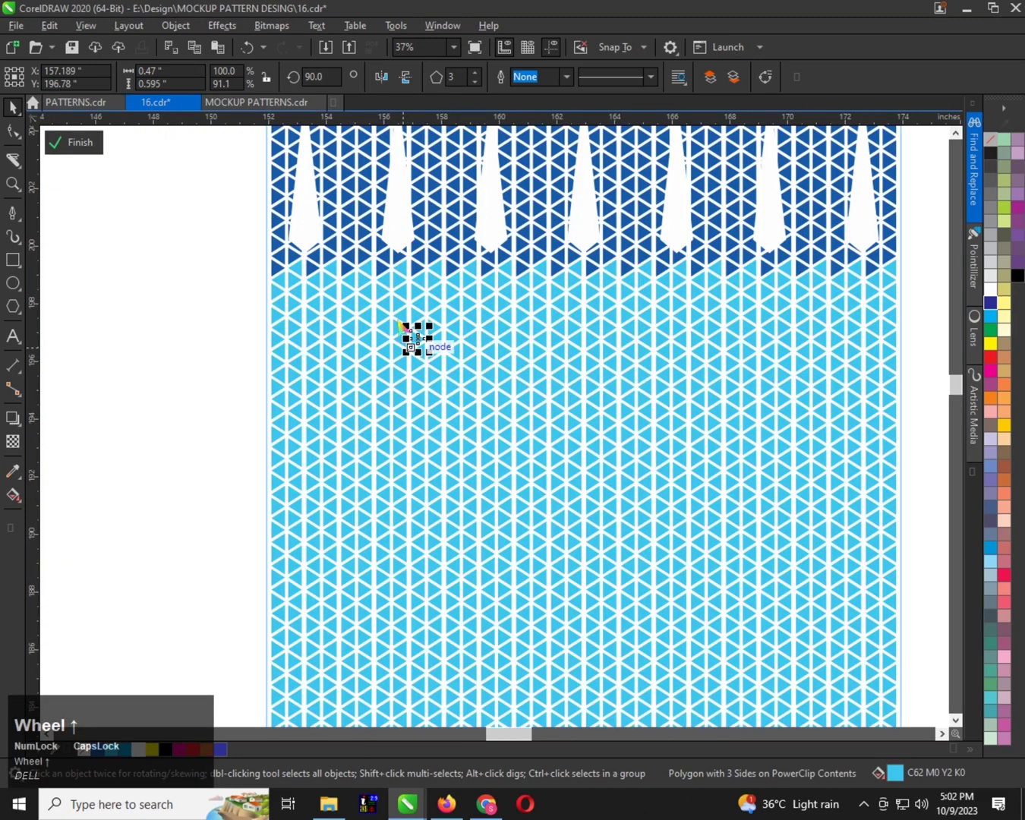
pyautogui.scroll(-1, 410, 357)
pyautogui.scroll(1, 408, 518)
pyautogui.scroll(-1, 407, 518)
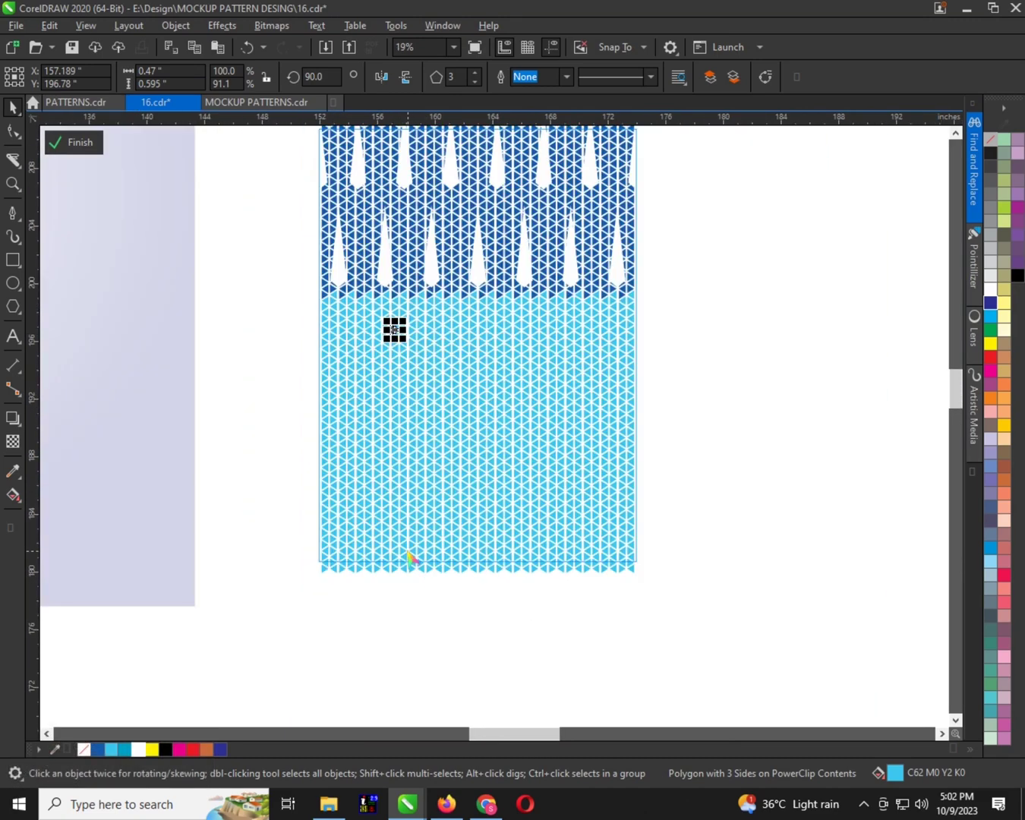
pyautogui.scroll(1, 404, 307)
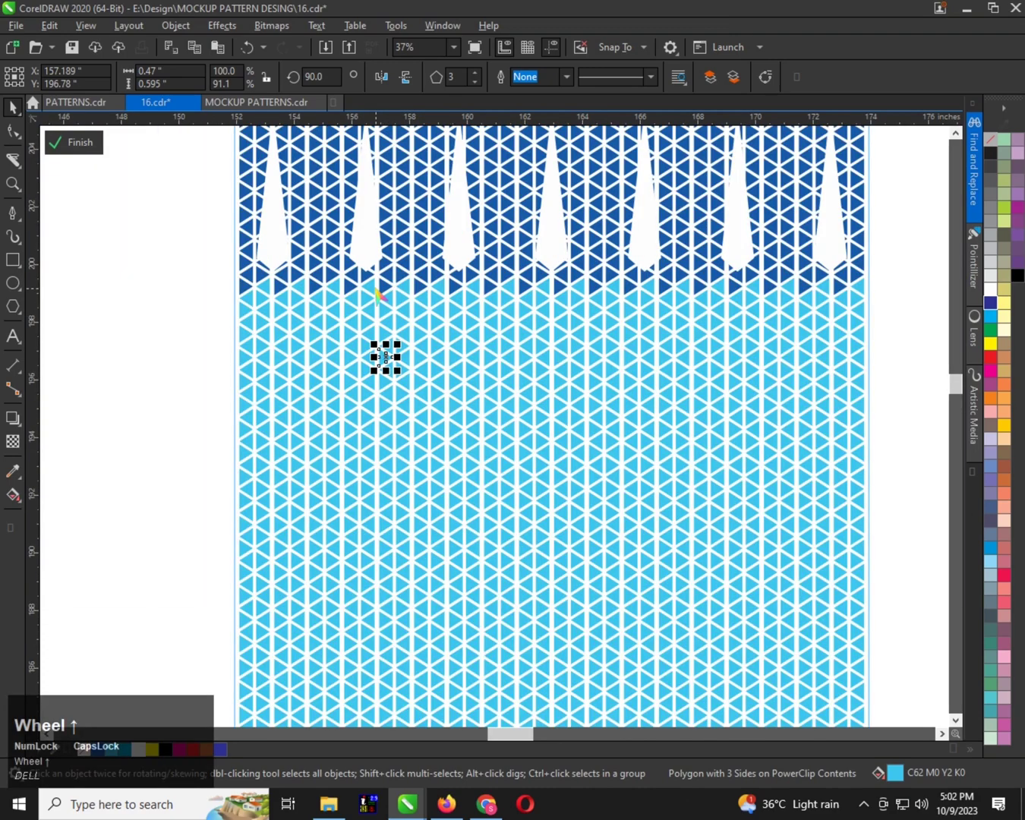
# Fill the two adjacent columns of light blue triangles between the second and third lower spikes with dark blue C94 M71 Y0 K0
pyautogui.moveTo(393, 362); pyautogui.dragTo(403, 300)
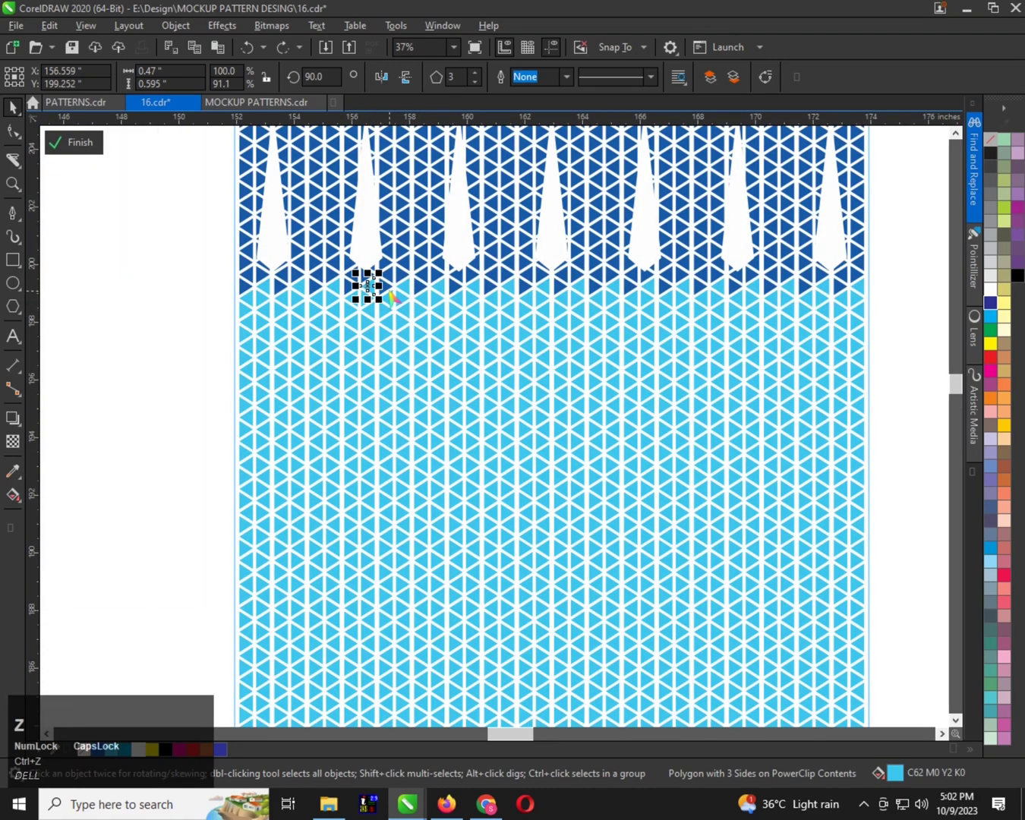
pyautogui.scroll(1, 390, 289)
pyautogui.scroll(3, 369, 262)
pyautogui.scroll(-1, 353, 277)
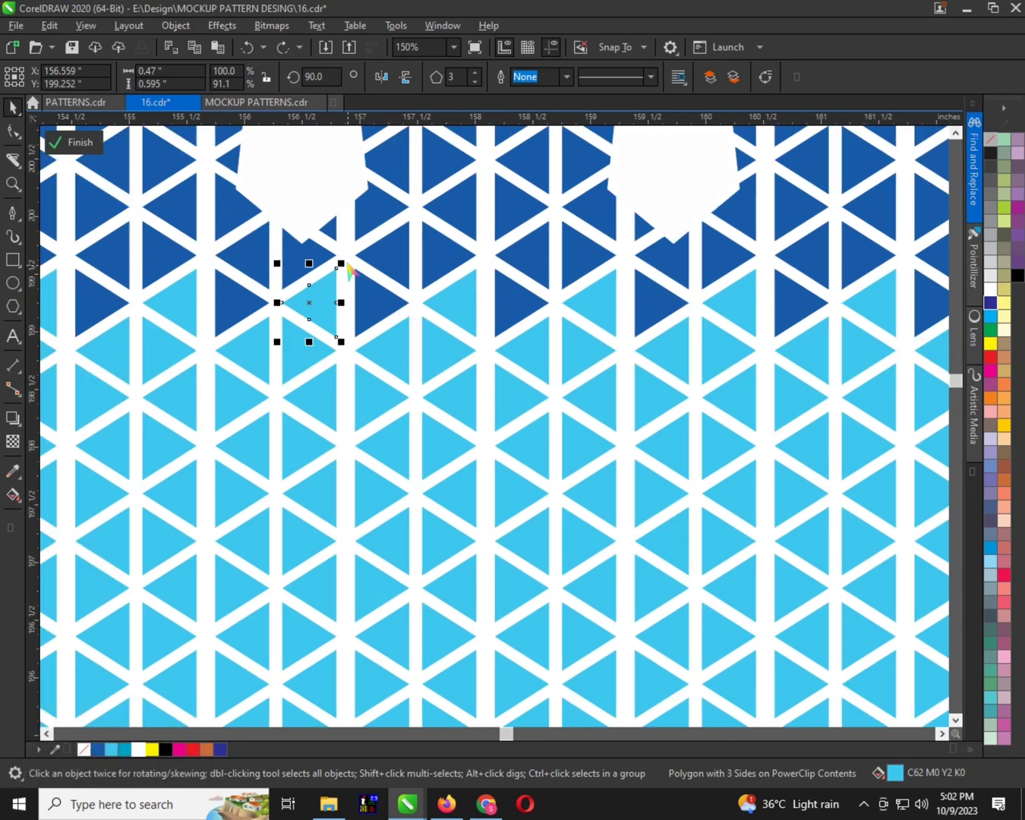
pyautogui.moveTo(348, 266); pyautogui.dragTo(483, 702)
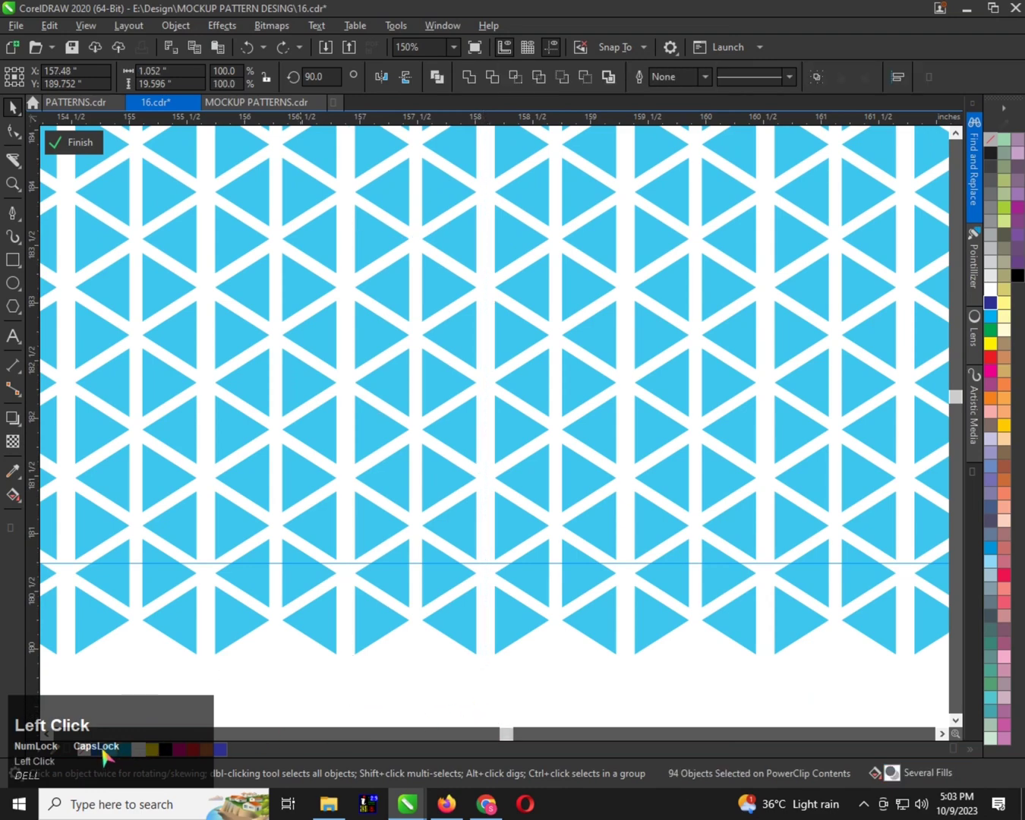
pyautogui.scroll(-4, 198, 670)
pyautogui.scroll(2, 187, 590)
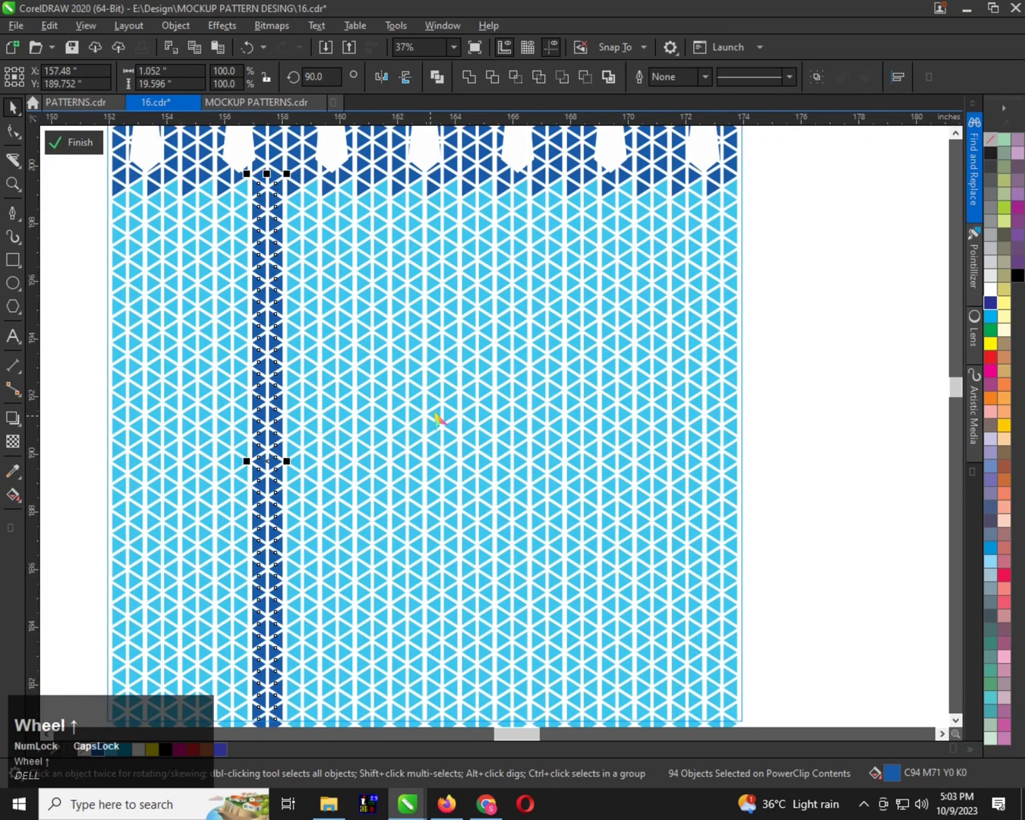
# Recolour the two light blue triangle columns between the first and second lower spikes to the same dark blue, down to the pattern's bottom edge
pyautogui.scroll(-1, 437, 417)
pyautogui.scroll(1, 373, 387)
pyautogui.scroll(-1, 379, 288)
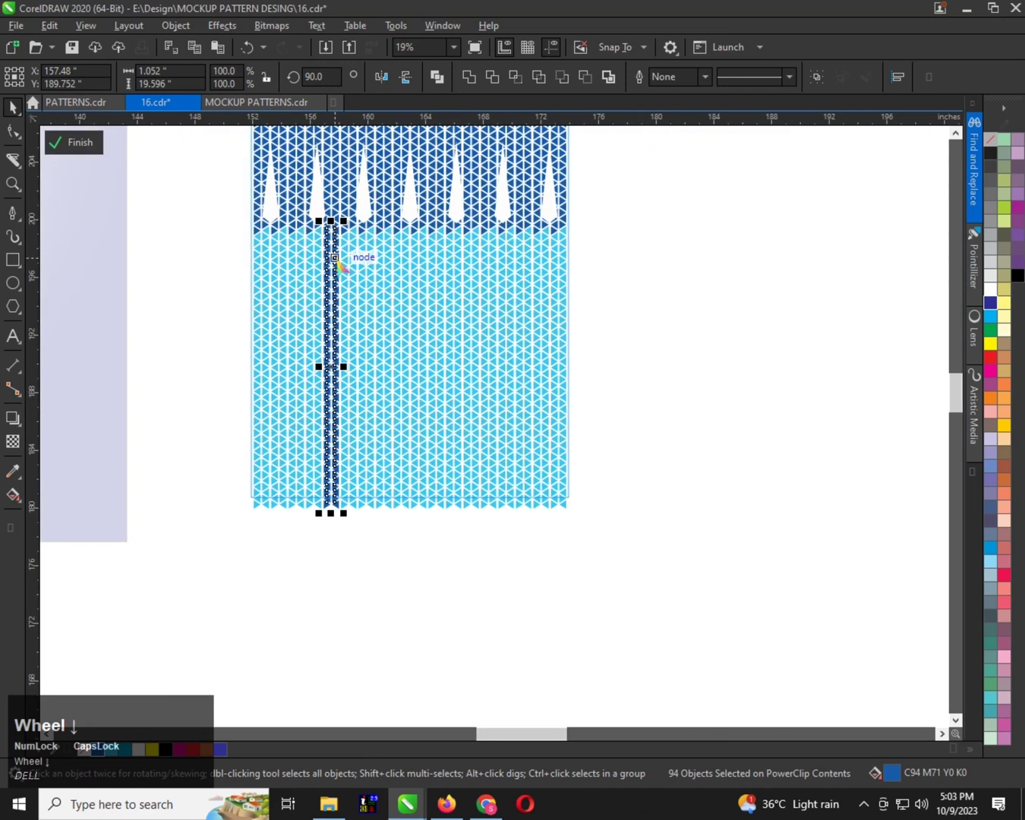
pyautogui.scroll(1, 344, 258)
pyautogui.scroll(-1, 247, 224)
pyautogui.scroll(1, 311, 208)
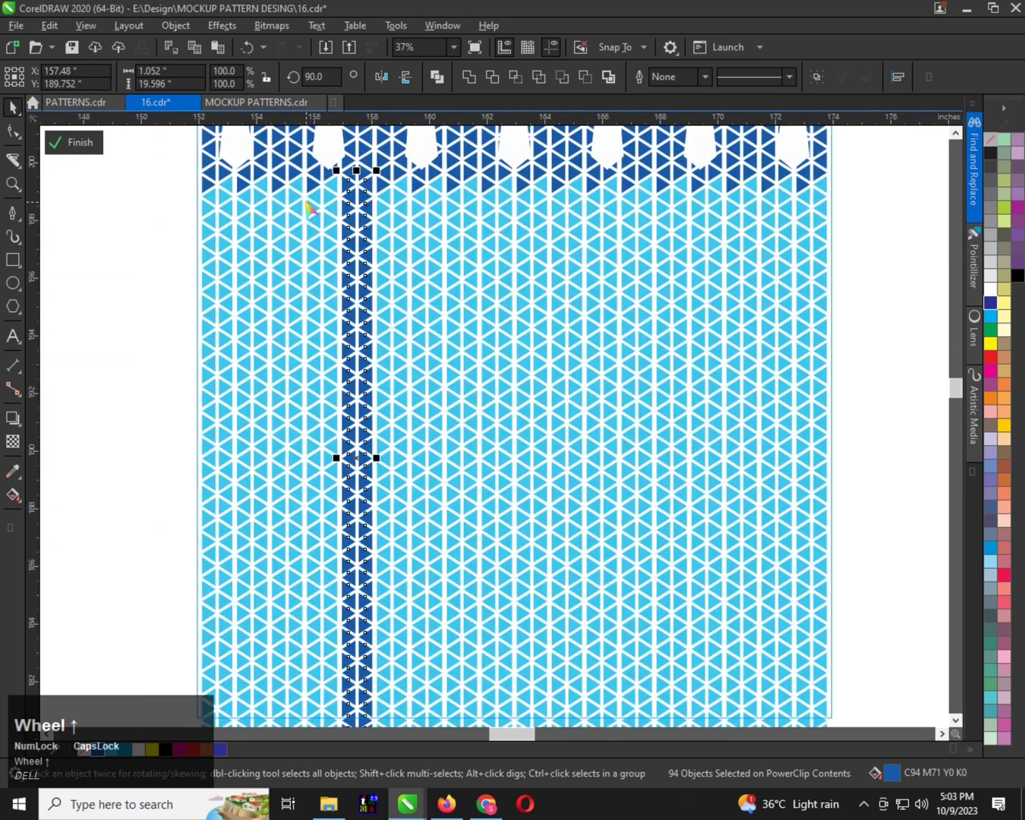
pyautogui.scroll(-1, 314, 431)
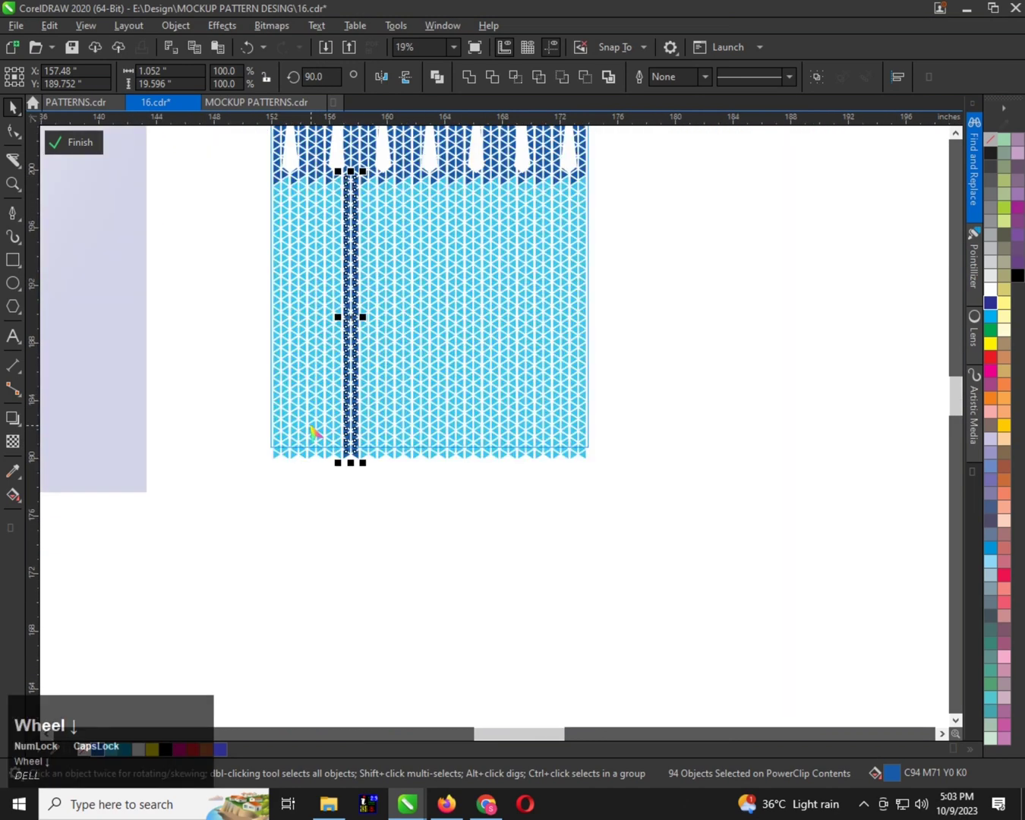
pyautogui.scroll(2, 315, 436)
pyautogui.scroll(-1, 371, 585)
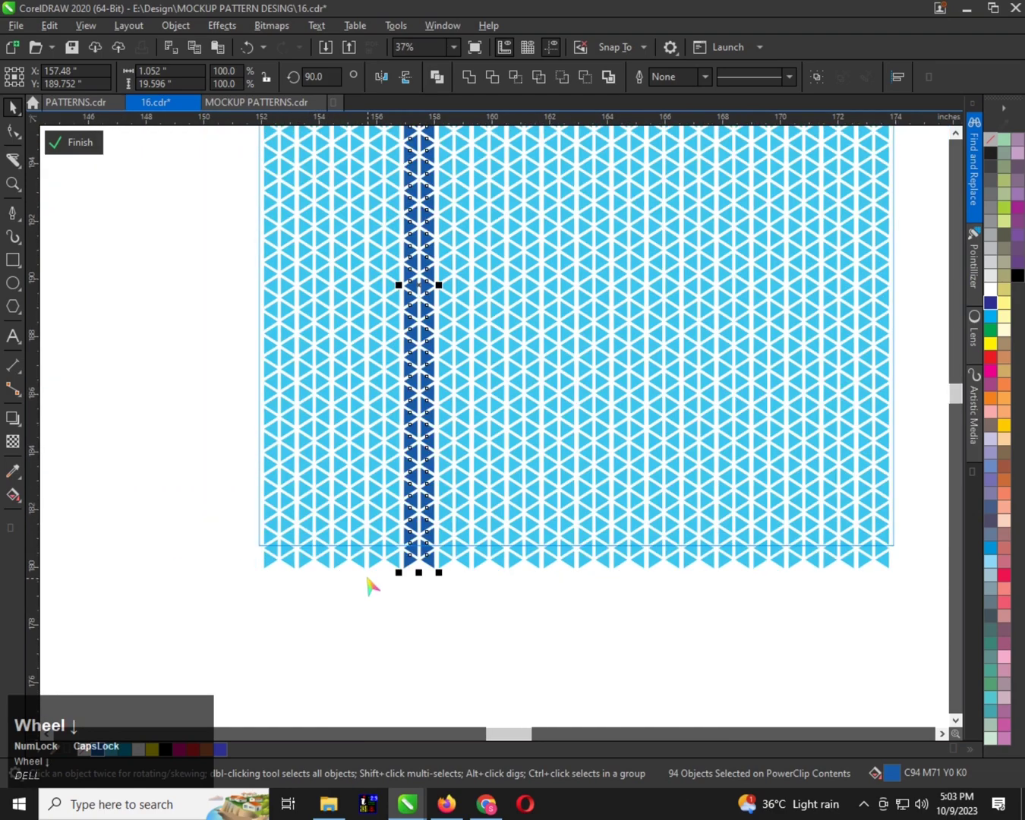
pyautogui.scroll(-1, 371, 585)
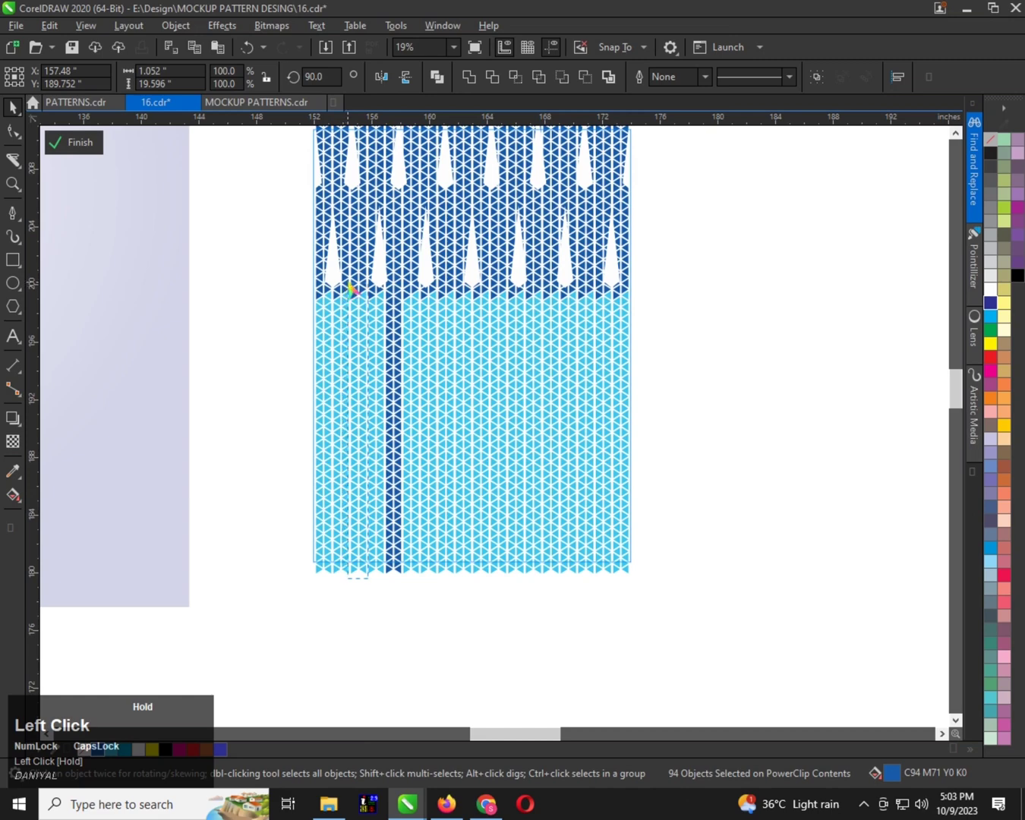
pyautogui.moveTo(350, 285); pyautogui.dragTo(351, 283)
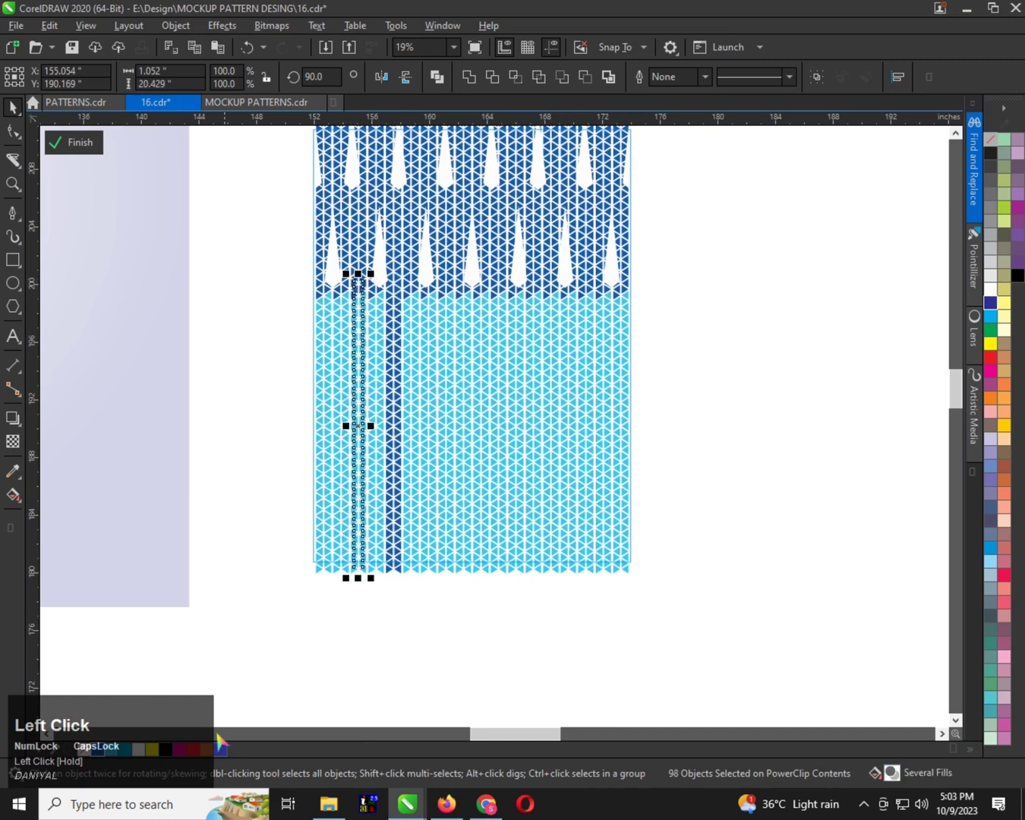
pyautogui.click(93, 749)
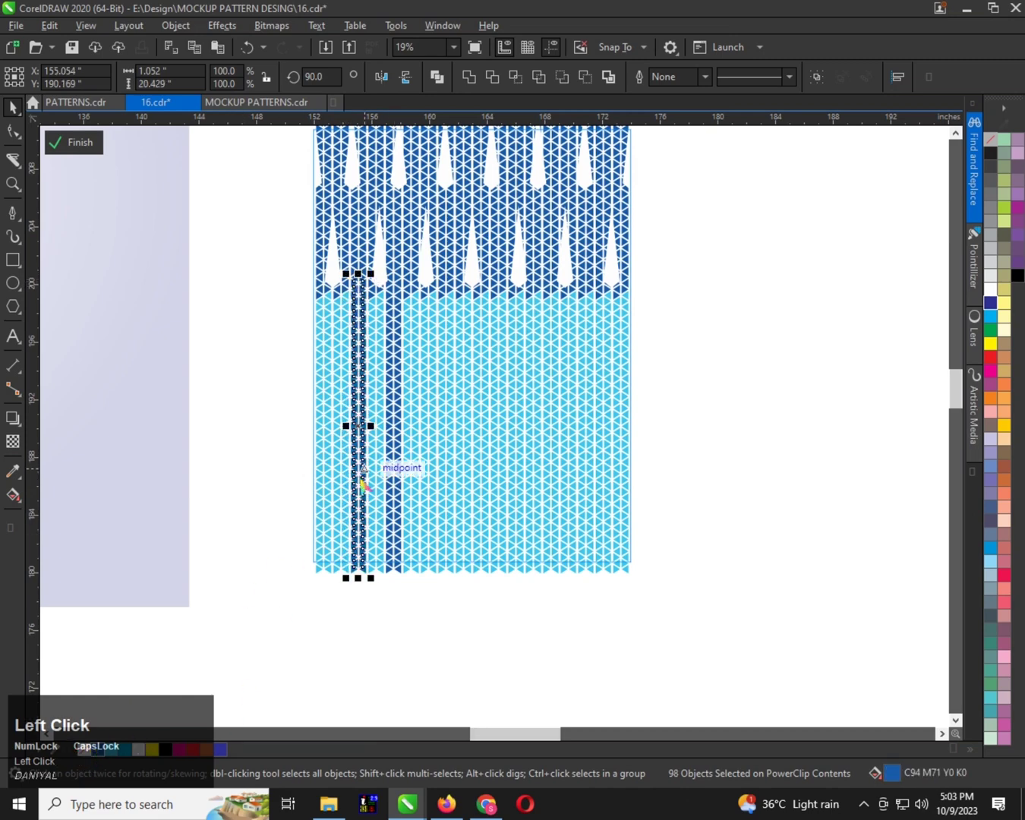
# Fill the two outermost triangle columns along the pattern's left edge with the same dark blue, from the dark band to the bottom
pyautogui.scroll(2, 361, 389)
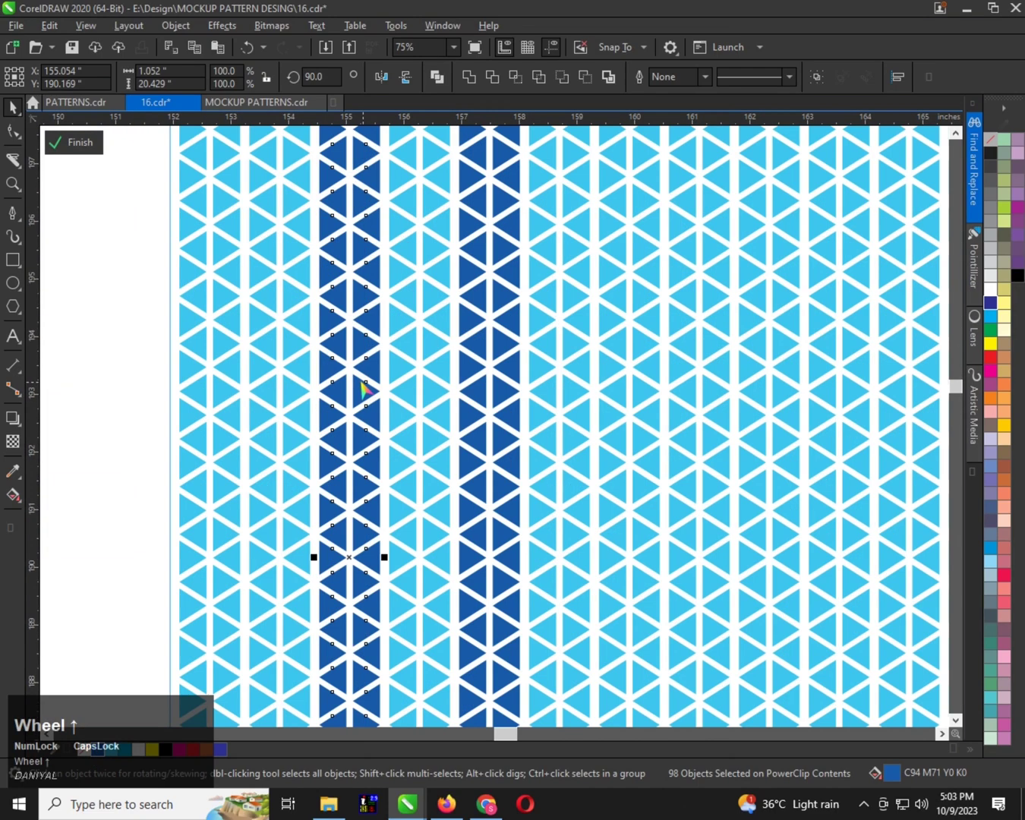
pyautogui.scroll(-2, 286, 389)
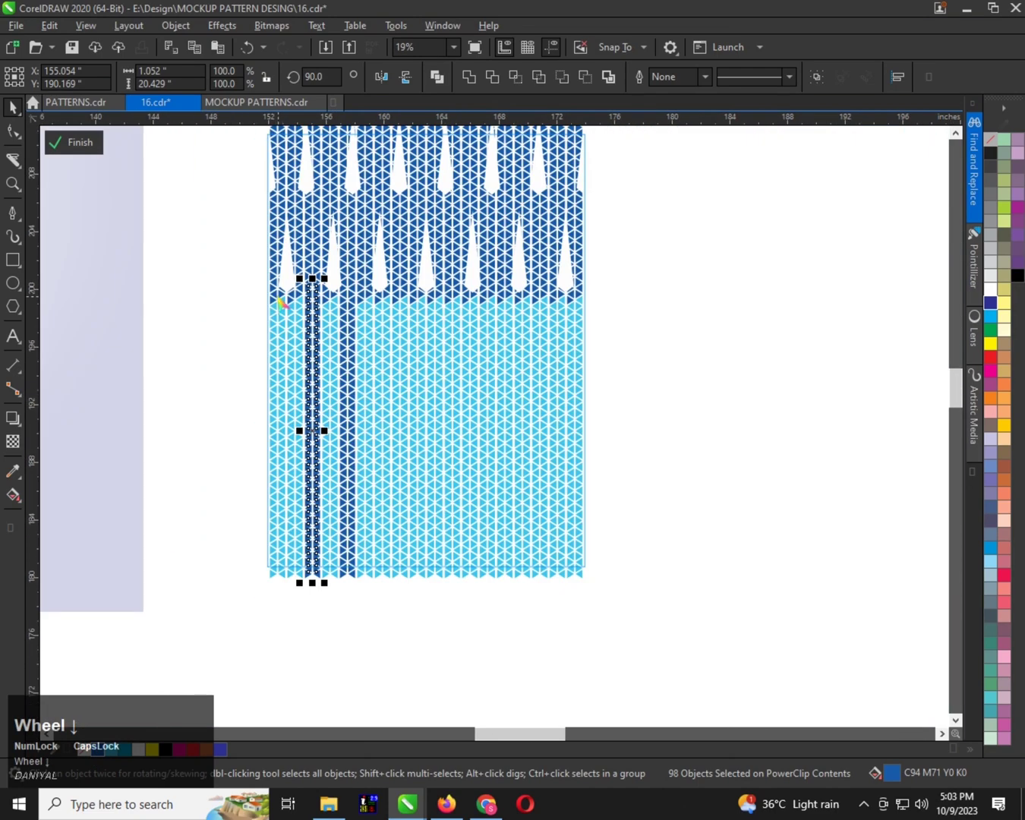
pyautogui.moveTo(251, 288); pyautogui.dragTo(275, 314)
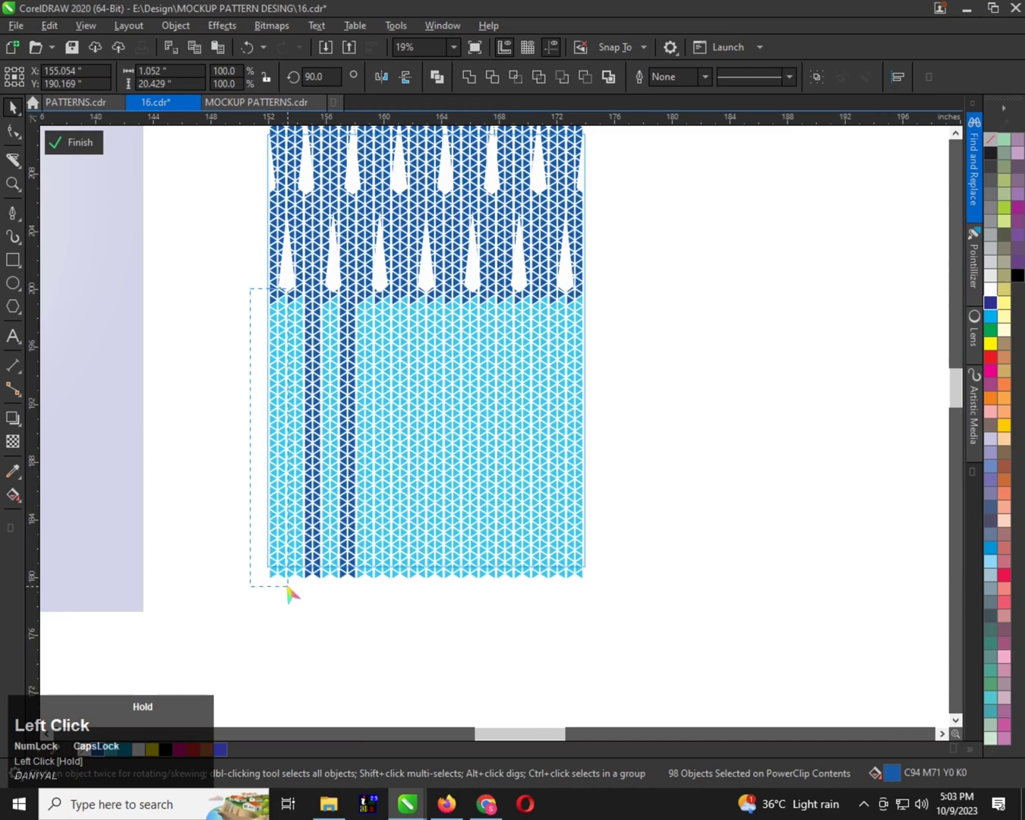
pyautogui.moveTo(289, 592); pyautogui.dragTo(290, 594)
pyautogui.click(102, 751)
pyautogui.scroll(2, 331, 399)
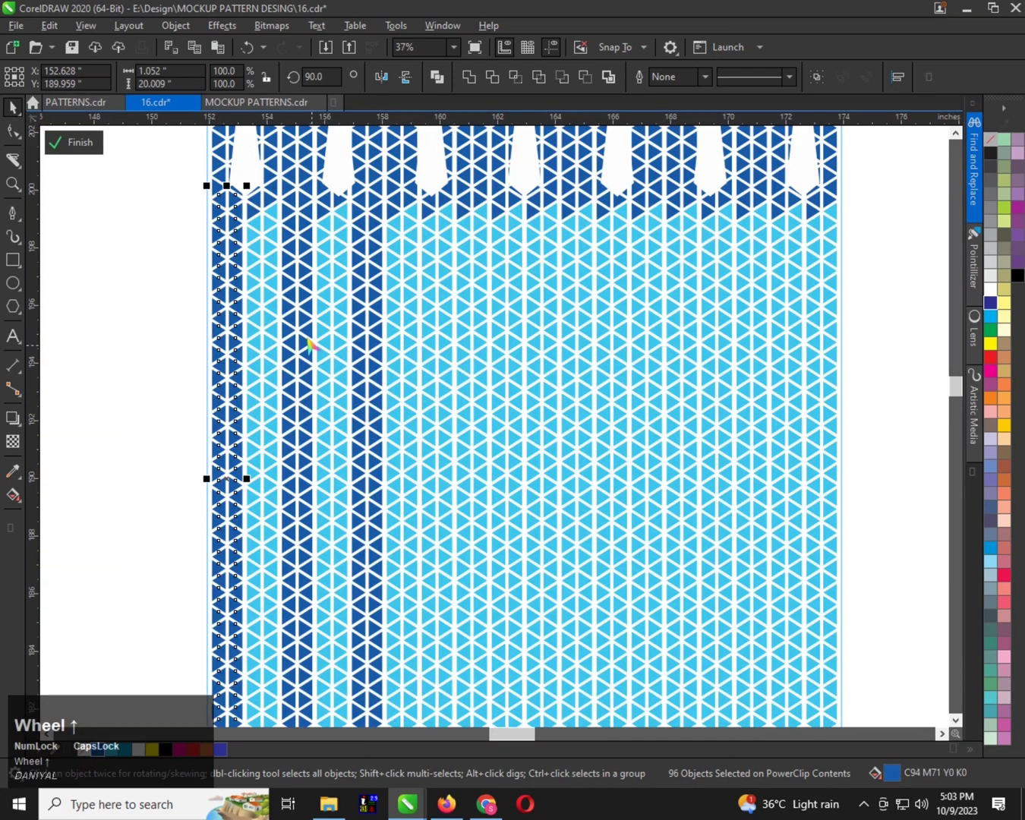
# Fill the two light blue triangle columns beneath the third lower spike with dark blue C94 M71 Y0 K0, down to the pattern's bottom edge
pyautogui.scroll(-2, 309, 344)
pyautogui.scroll(2, 371, 343)
pyautogui.scroll(-2, 373, 403)
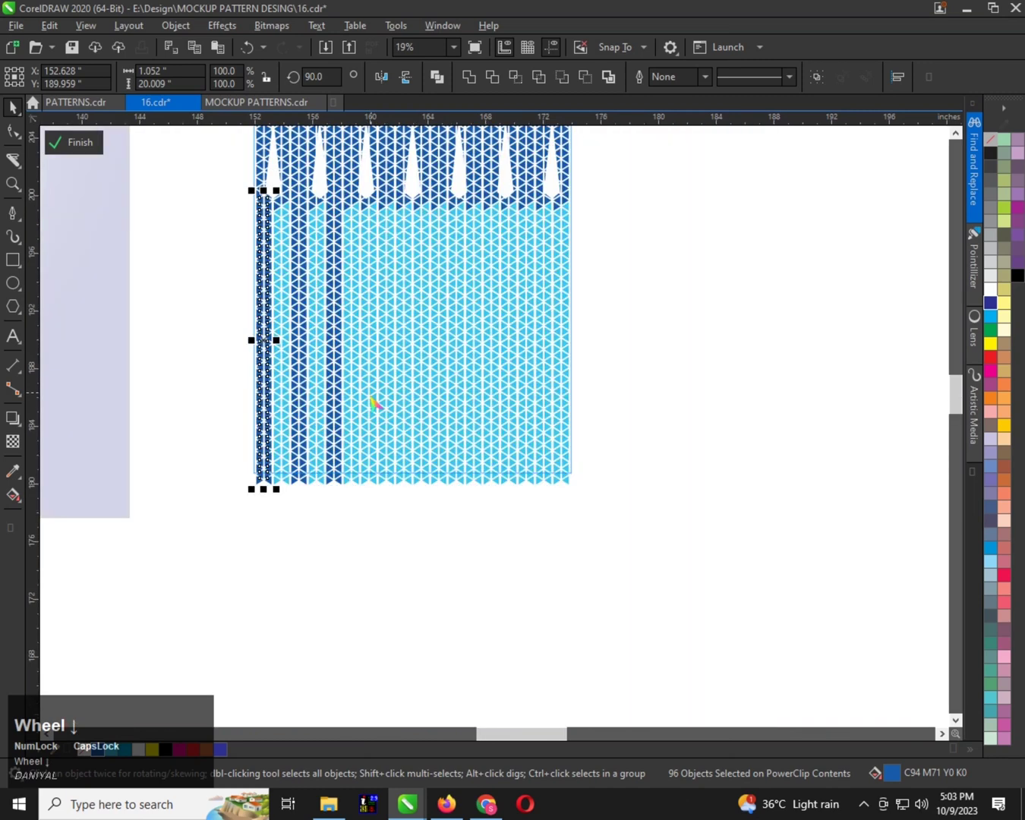
pyautogui.scroll(2, 370, 442)
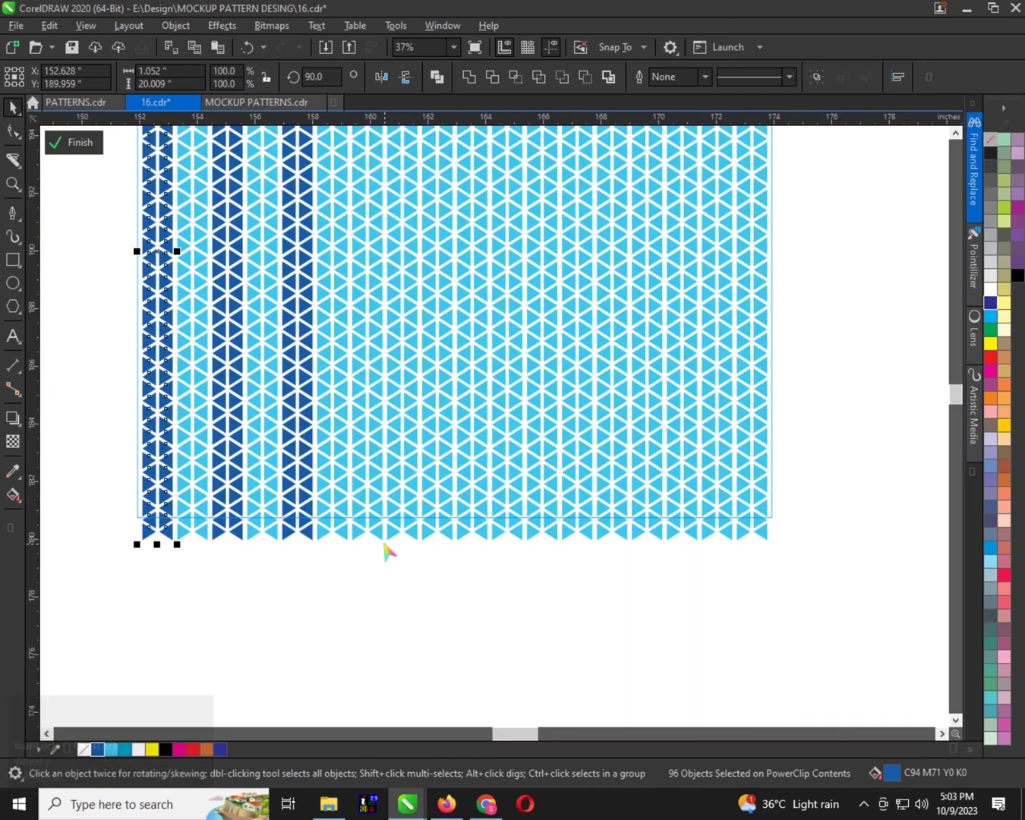
pyautogui.moveTo(386, 544); pyautogui.dragTo(357, 483)
pyautogui.moveTo(361, 258); pyautogui.dragTo(351, 213)
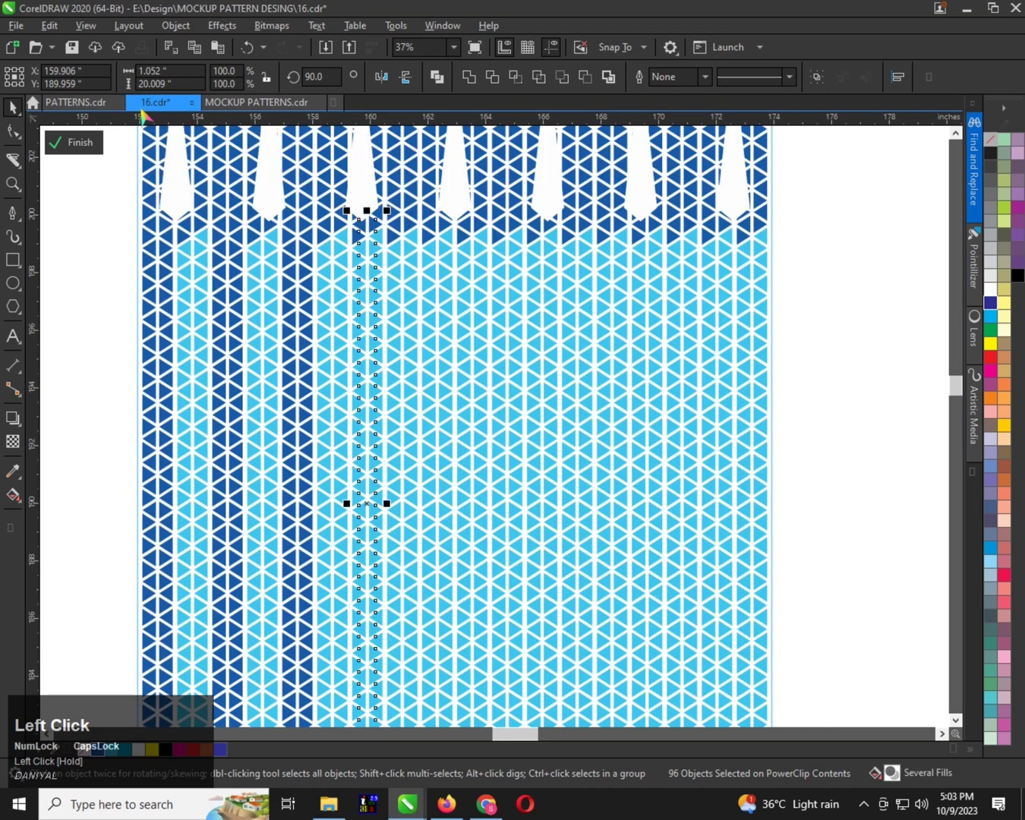
pyautogui.click(97, 749)
# Recolour the two triangle columns just before the fourth lower spike to the same dark blue, from the dark band to the bottom
pyautogui.scroll(-2, 410, 273)
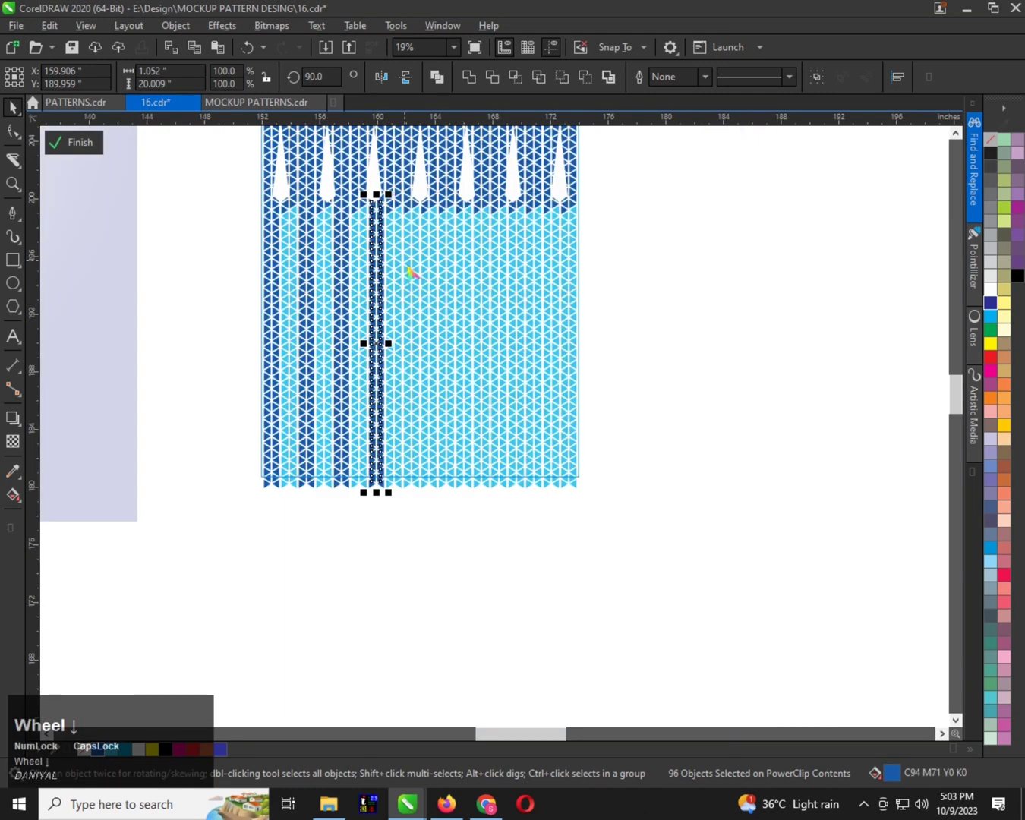
pyautogui.scroll(1, 400, 258)
pyautogui.scroll(-2, 336, 242)
pyautogui.scroll(3, 346, 241)
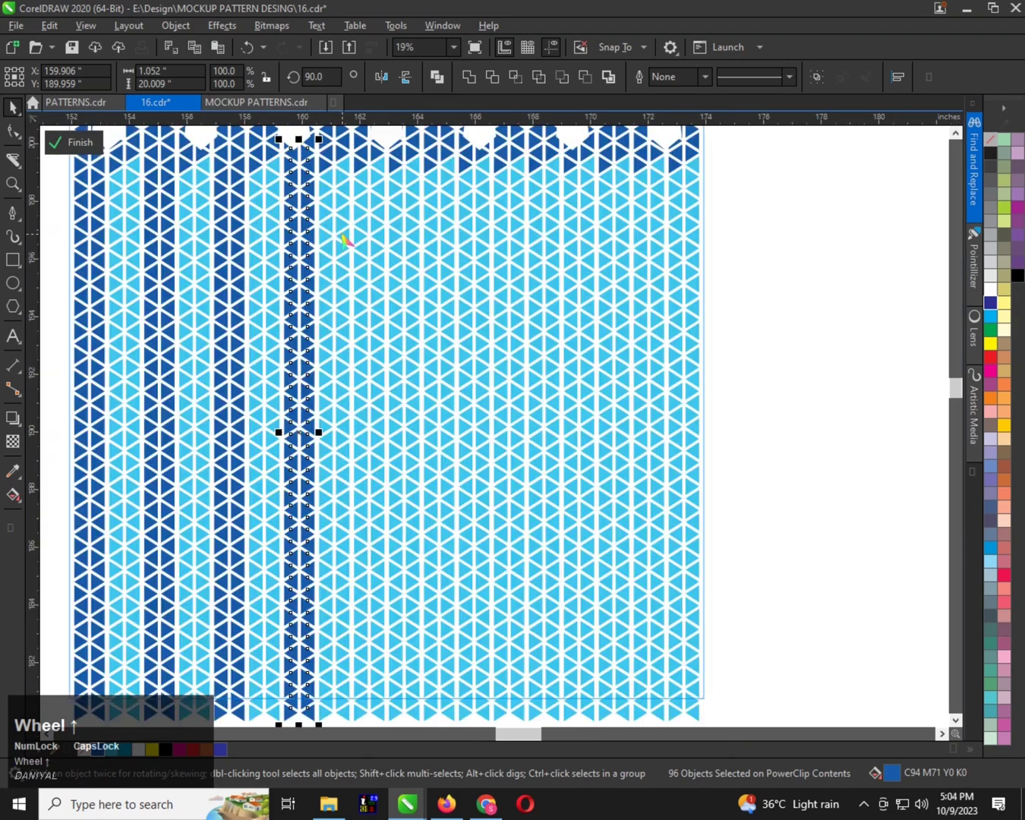
pyautogui.scroll(-2, 357, 193)
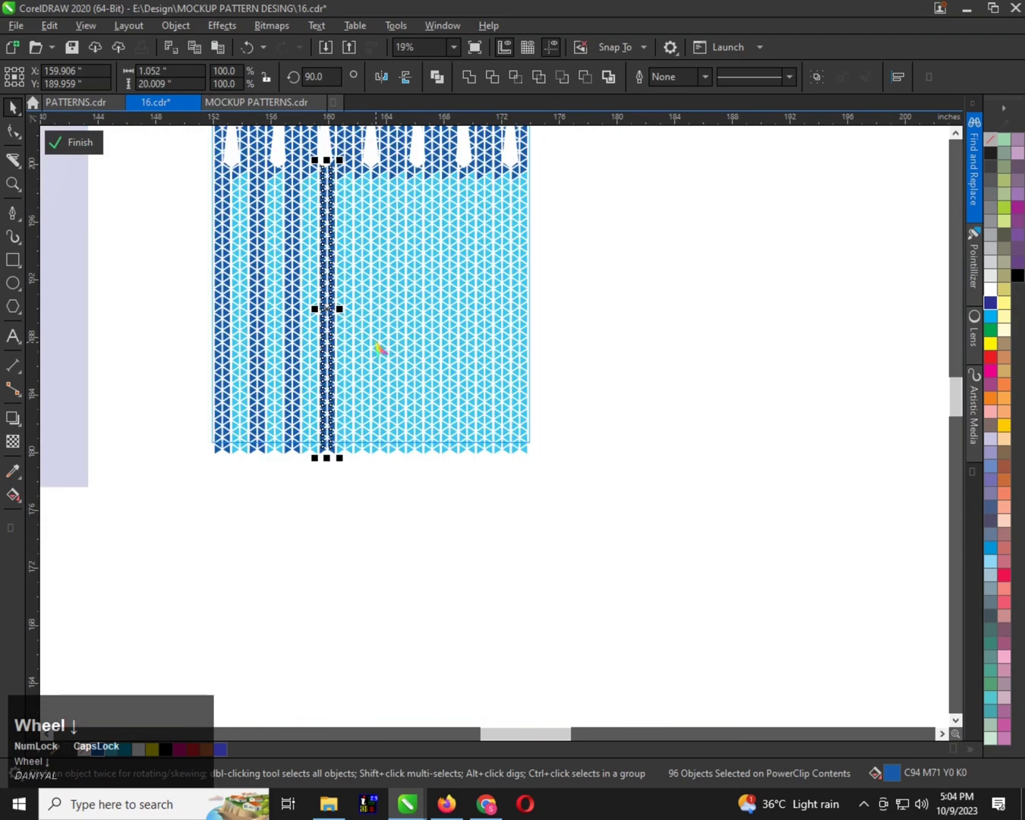
pyautogui.scroll(2, 378, 347)
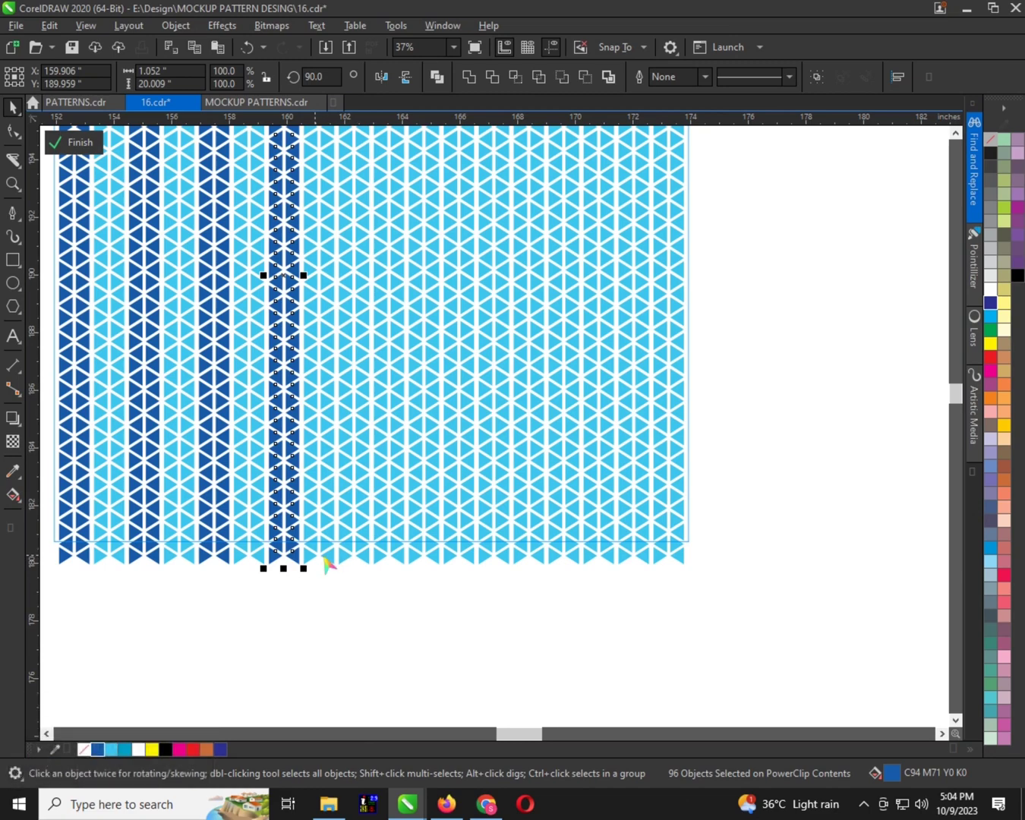
pyautogui.click(372, 569)
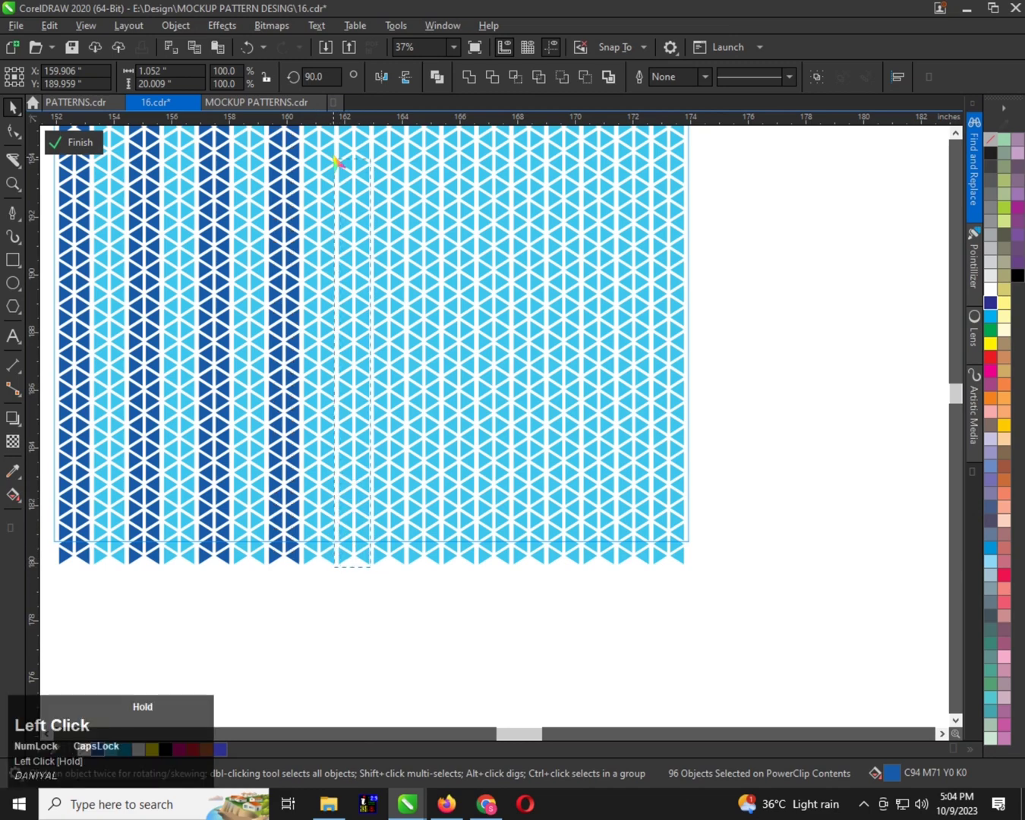
pyautogui.moveTo(334, 158); pyautogui.dragTo(342, 195)
pyautogui.click(97, 750)
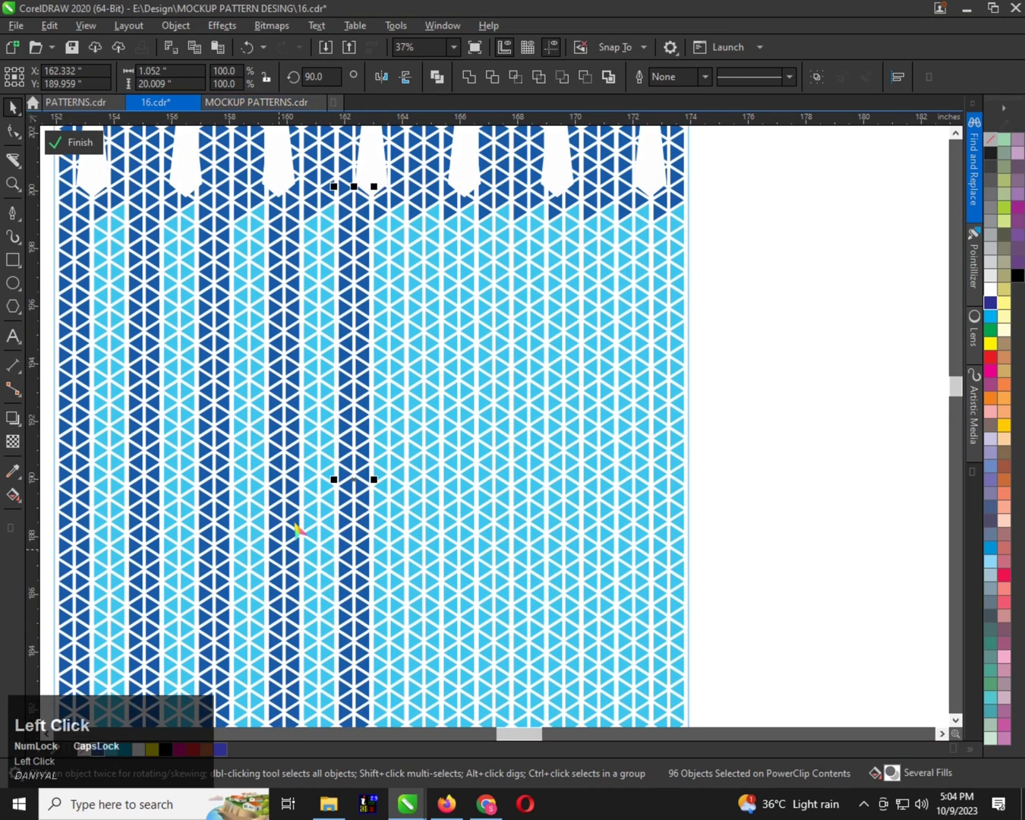
# Apply the dark blue fill to the two triangle columns midway between the fourth and fifth lower spikes
pyautogui.scroll(-1, 365, 508)
pyautogui.scroll(1, 366, 508)
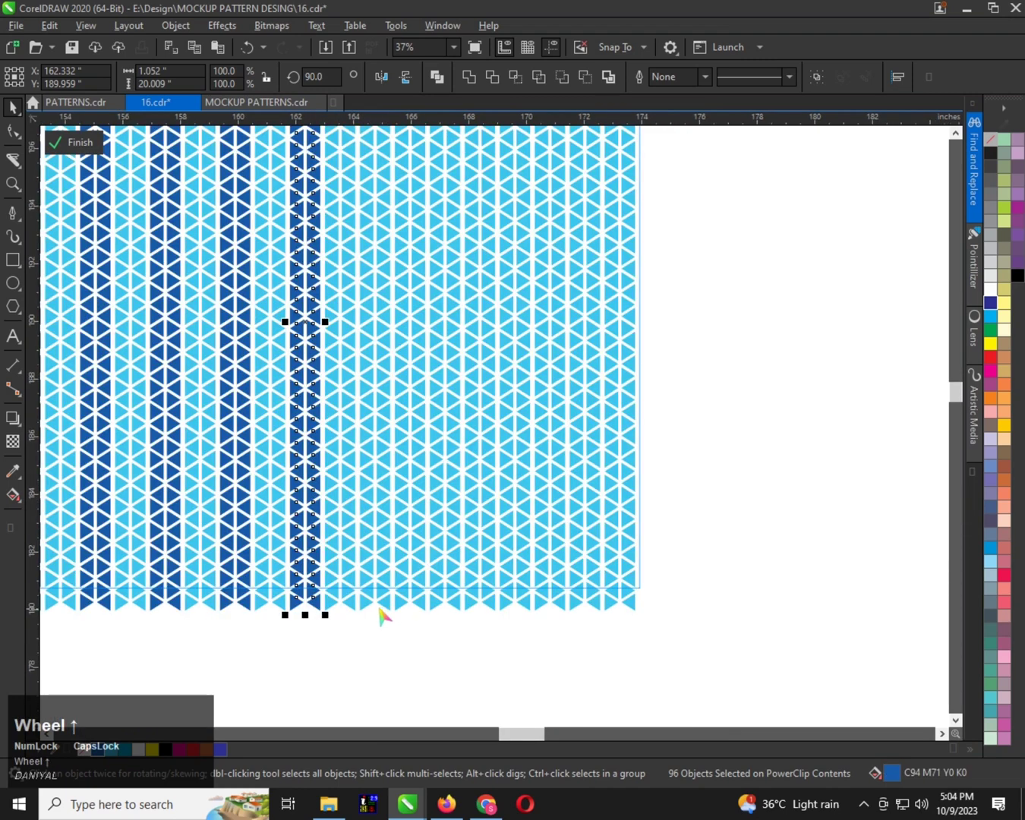
pyautogui.moveTo(392, 613); pyautogui.dragTo(356, 557)
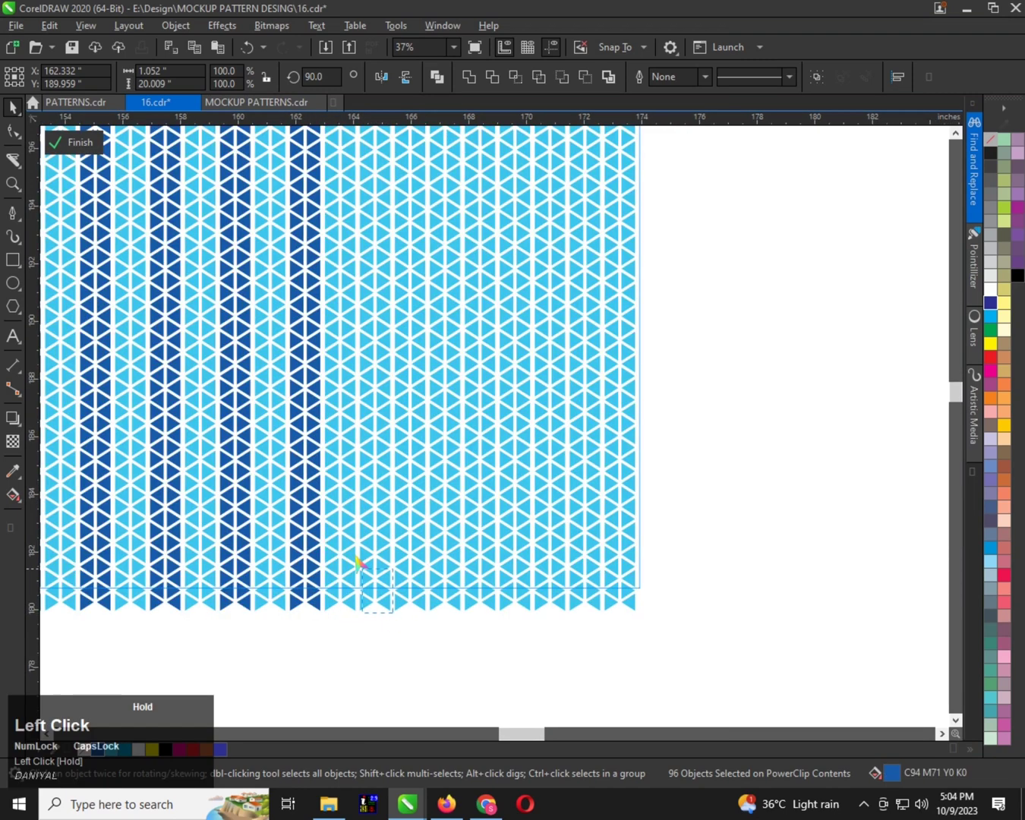
pyautogui.moveTo(354, 398); pyautogui.dragTo(352, 313)
pyautogui.moveTo(362, 173); pyautogui.dragTo(359, 242)
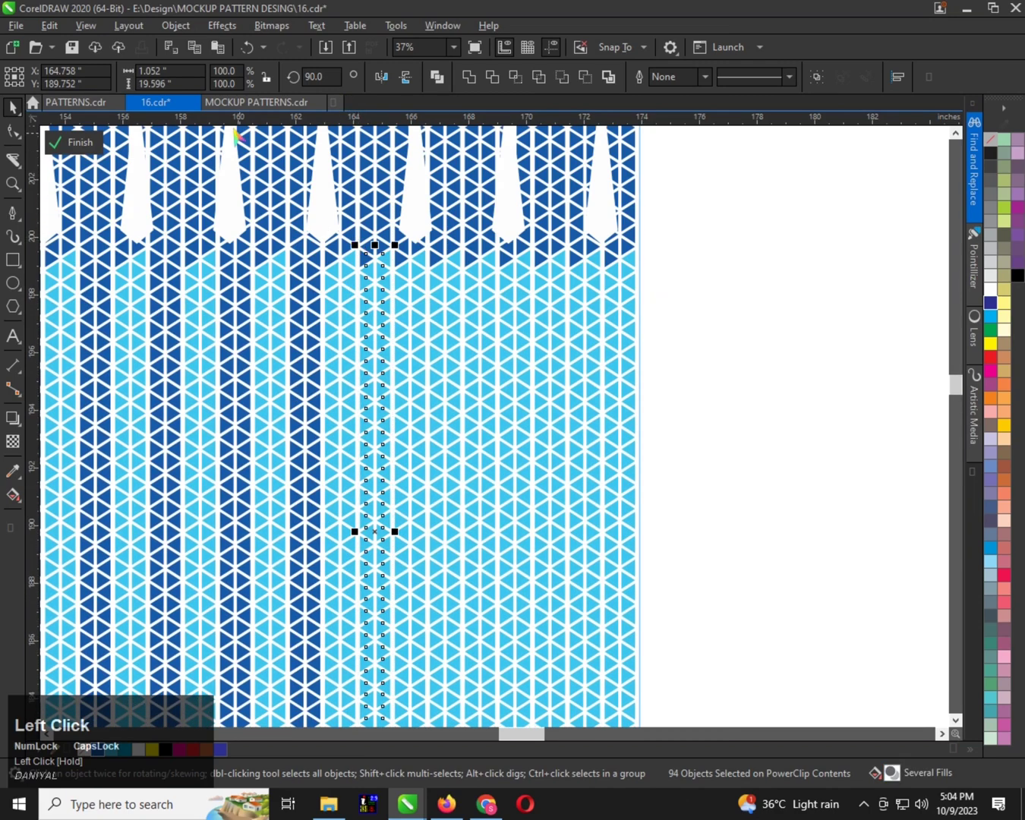
pyautogui.click(101, 752)
# Turn the two triangle columns just past the fifth lower spike dark blue C94 M71 Y0 K0 down to the bottom edge
pyautogui.scroll(-2, 379, 425)
pyautogui.scroll(2, 410, 537)
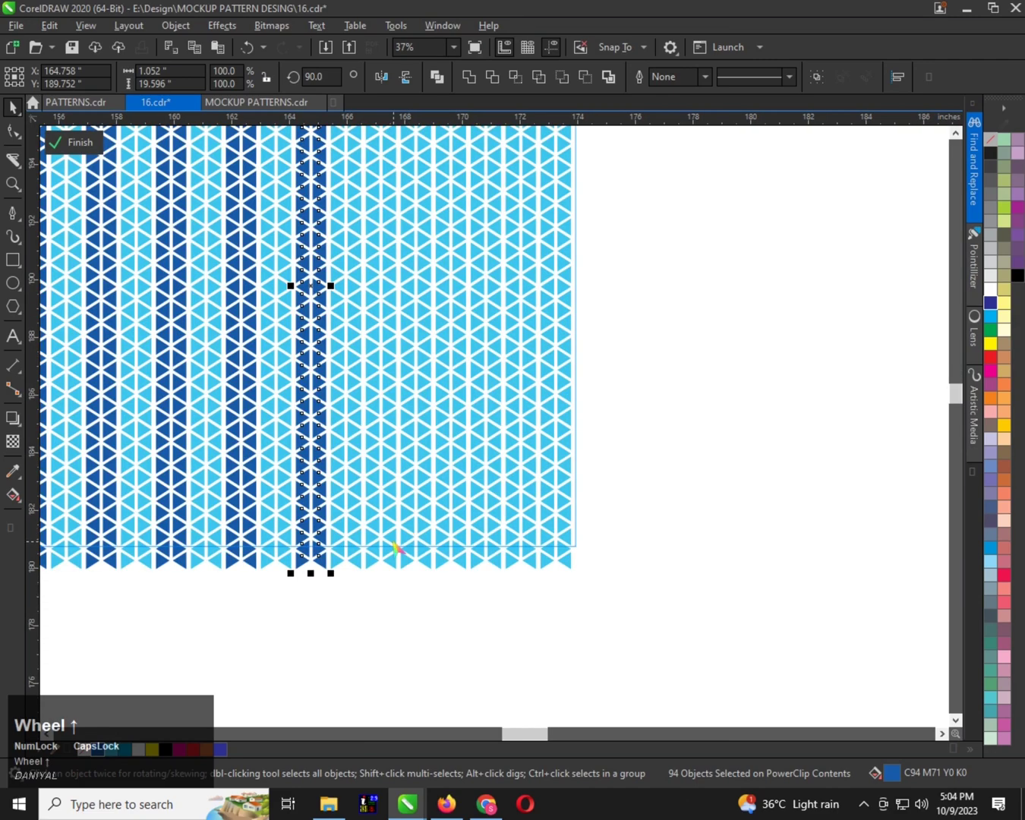
pyautogui.scroll(1, 395, 545)
pyautogui.scroll(-2, 404, 604)
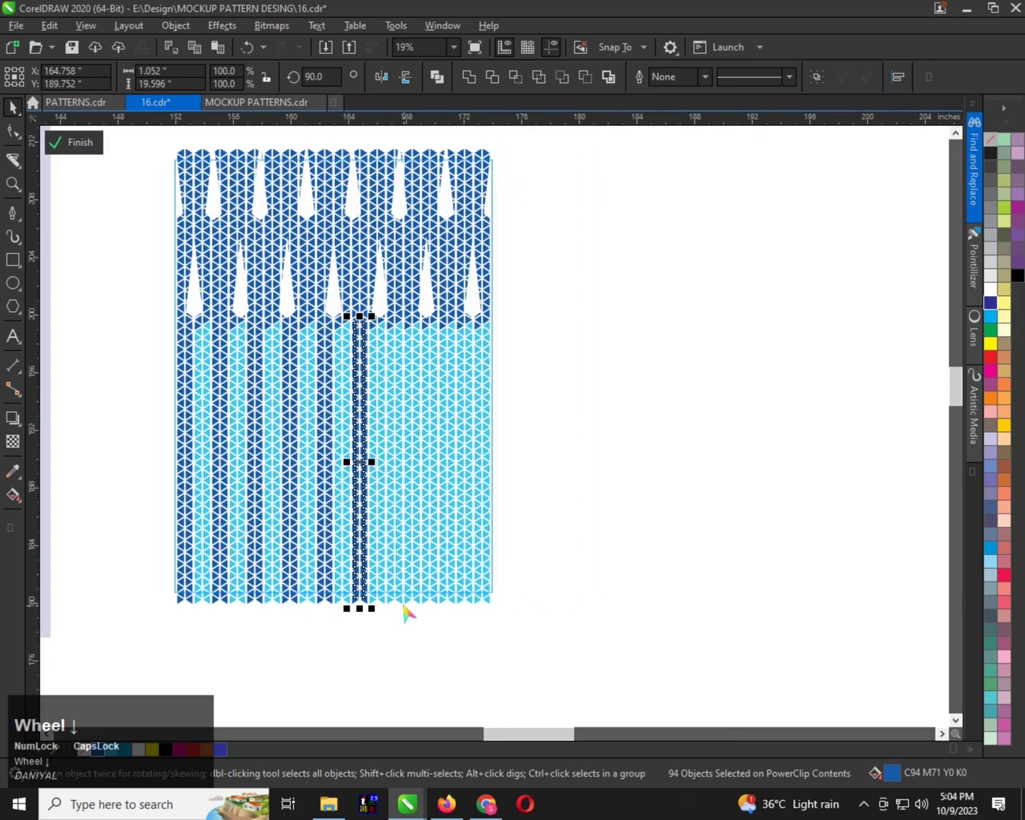
pyautogui.click(404, 607)
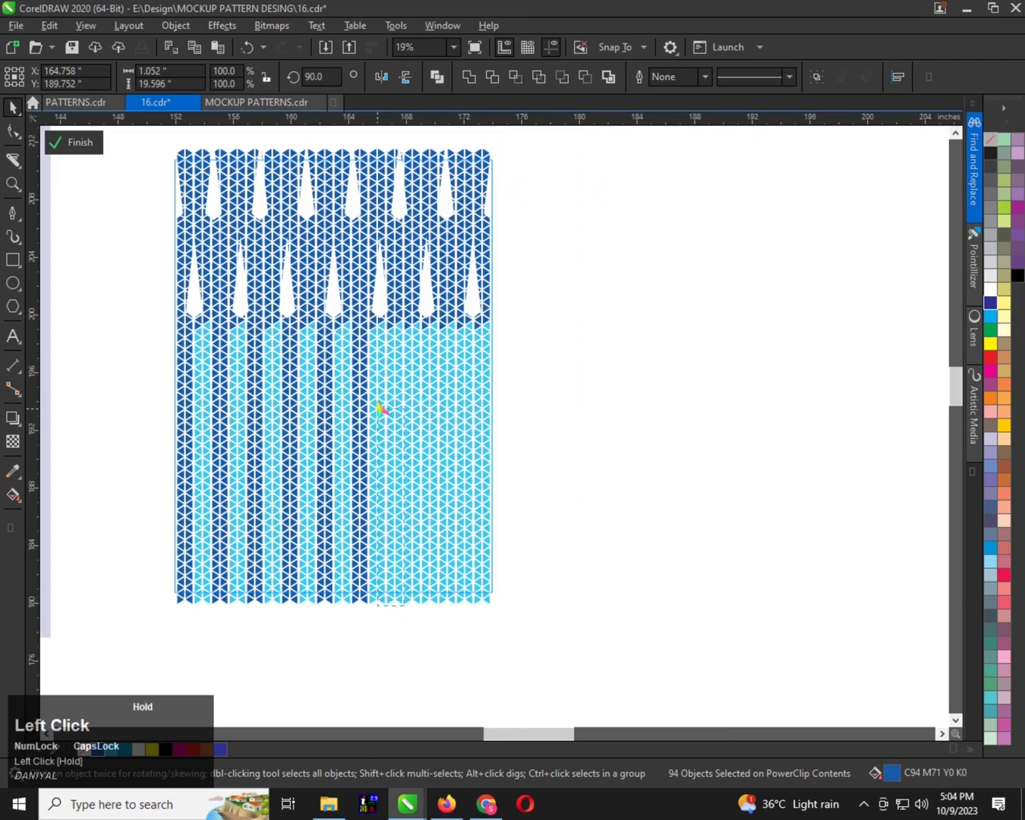
pyautogui.click(388, 313)
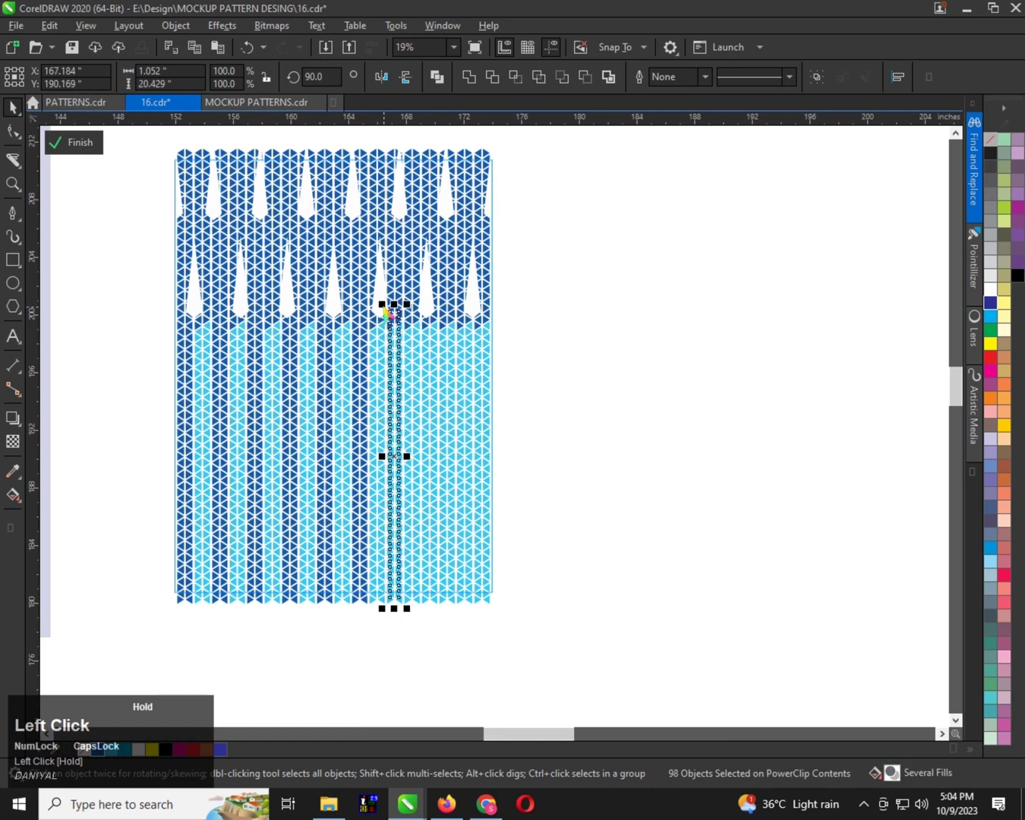
pyautogui.click(101, 747)
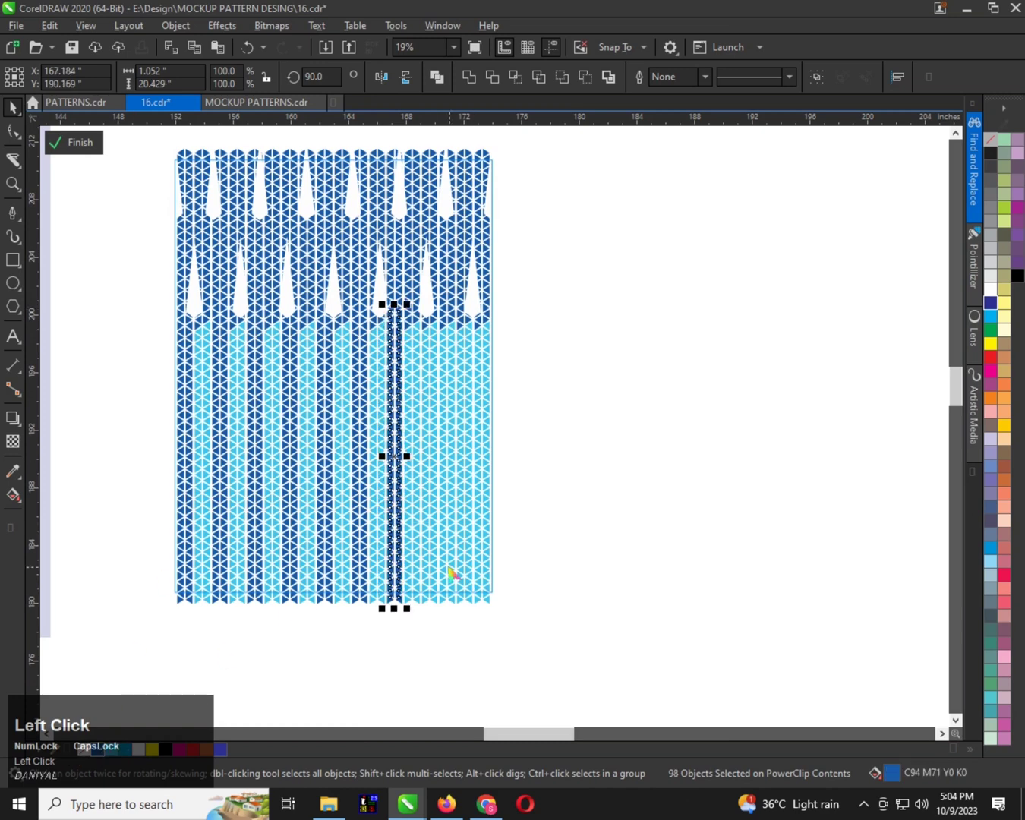
# Fill the two triangle columns beneath the sixth lower spike with the same dark blue
pyautogui.scroll(1, 408, 638)
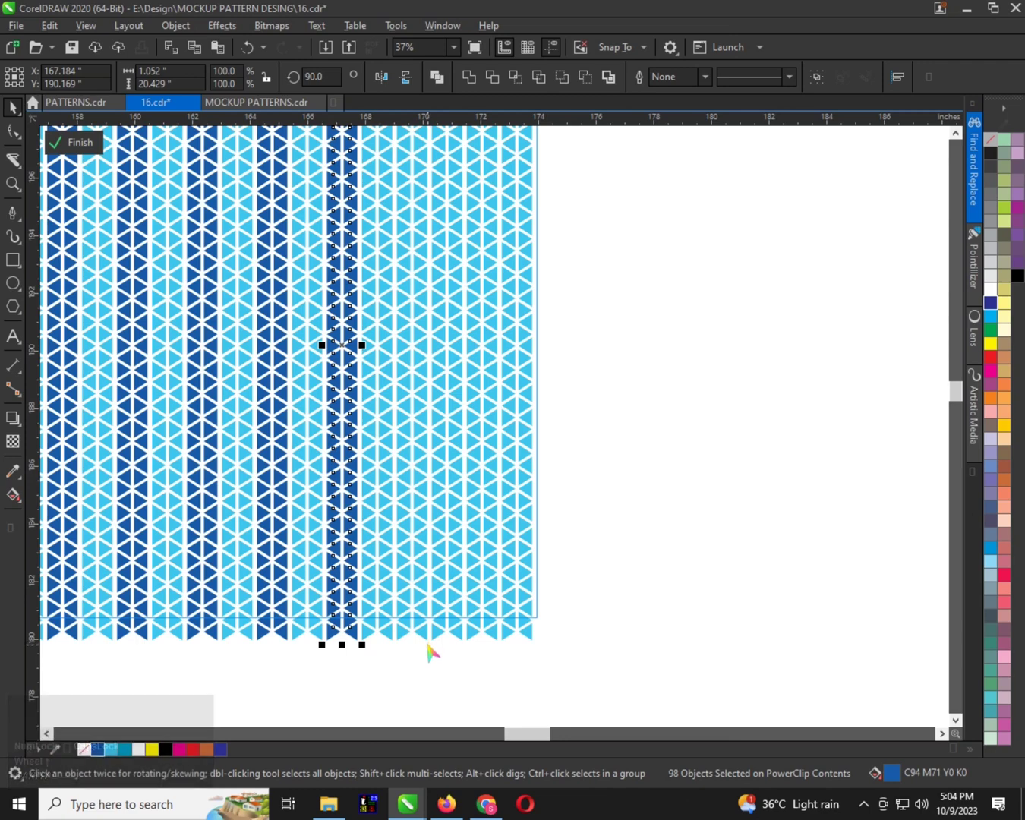
pyautogui.click(423, 645)
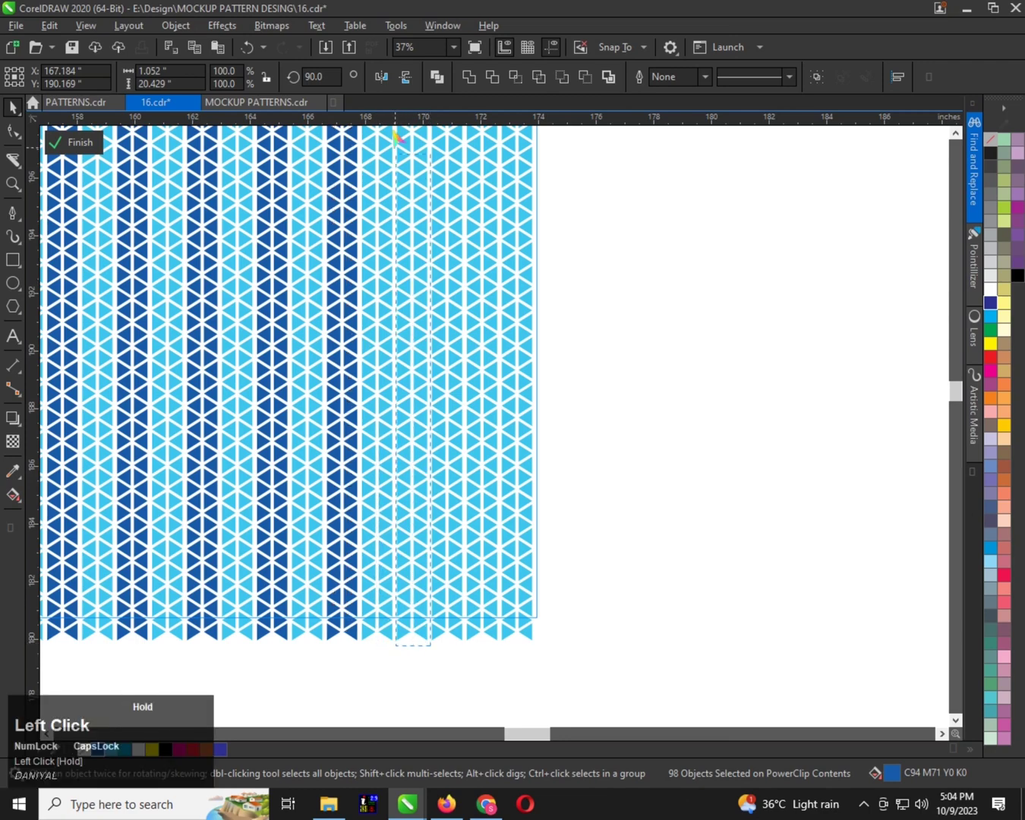
pyautogui.moveTo(394, 132); pyautogui.dragTo(377, 200)
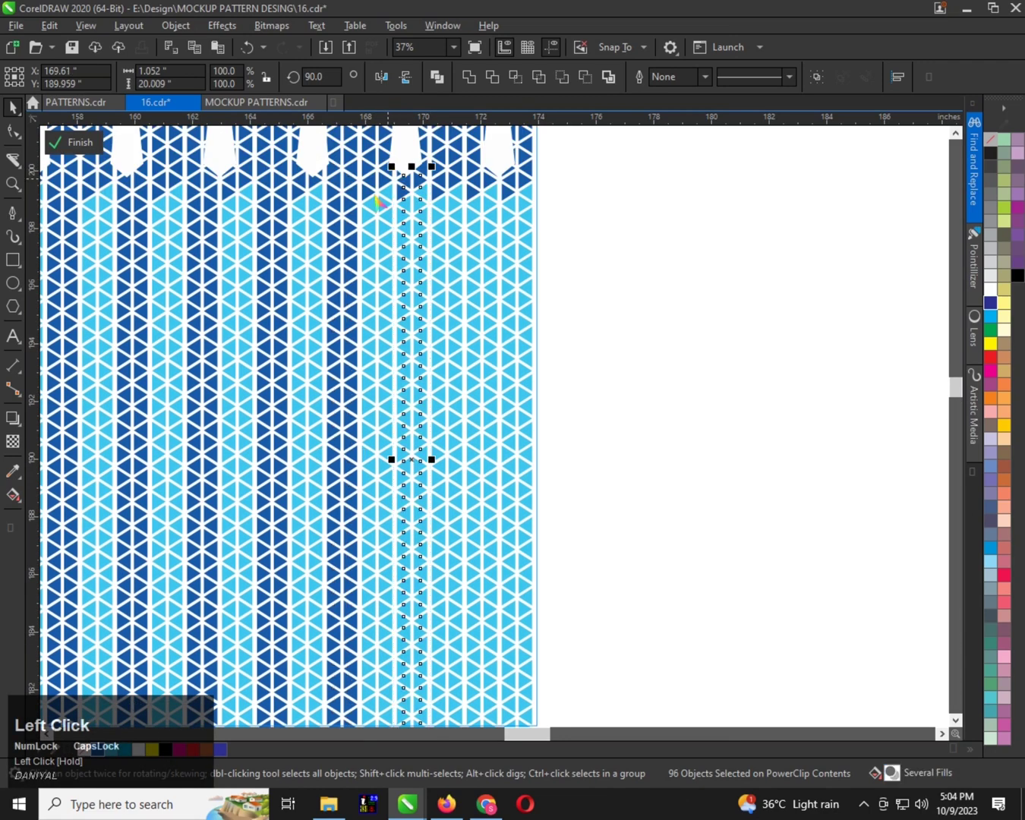
pyautogui.click(107, 749)
# Recolour the two triangle columns just before the seventh lower spike dark blue and finish editing the PowerClip contents
pyautogui.scroll(-1, 422, 493)
pyautogui.scroll(1, 443, 524)
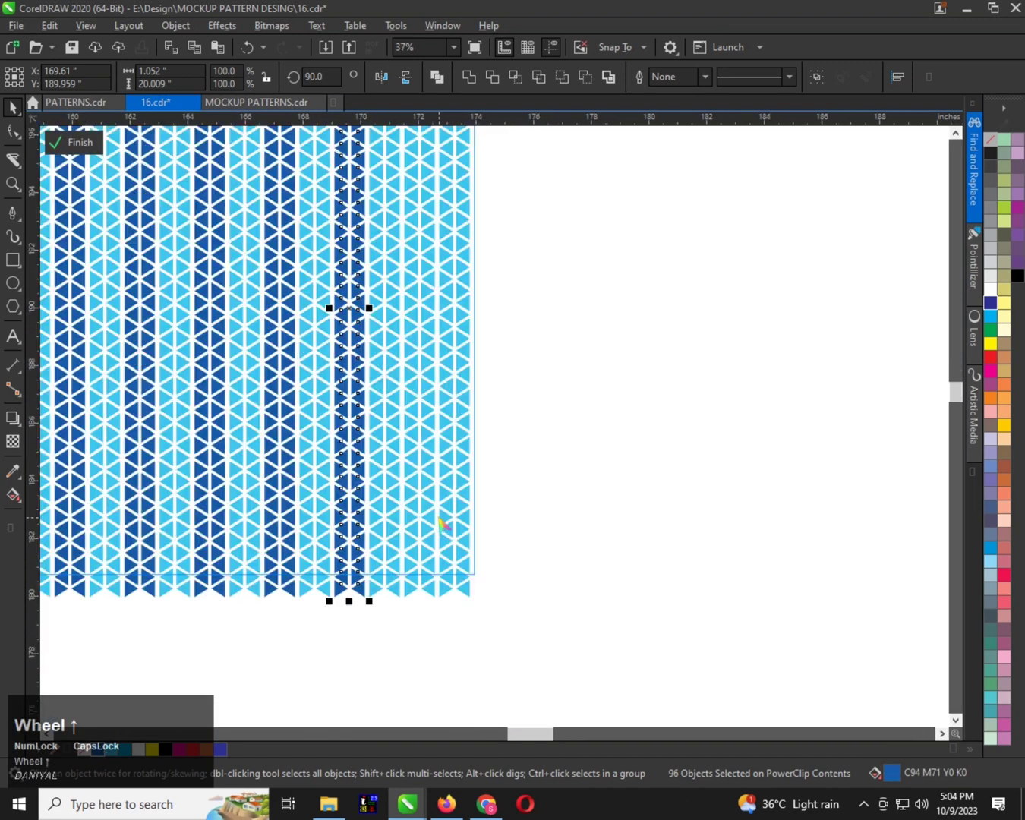
pyautogui.click(441, 609)
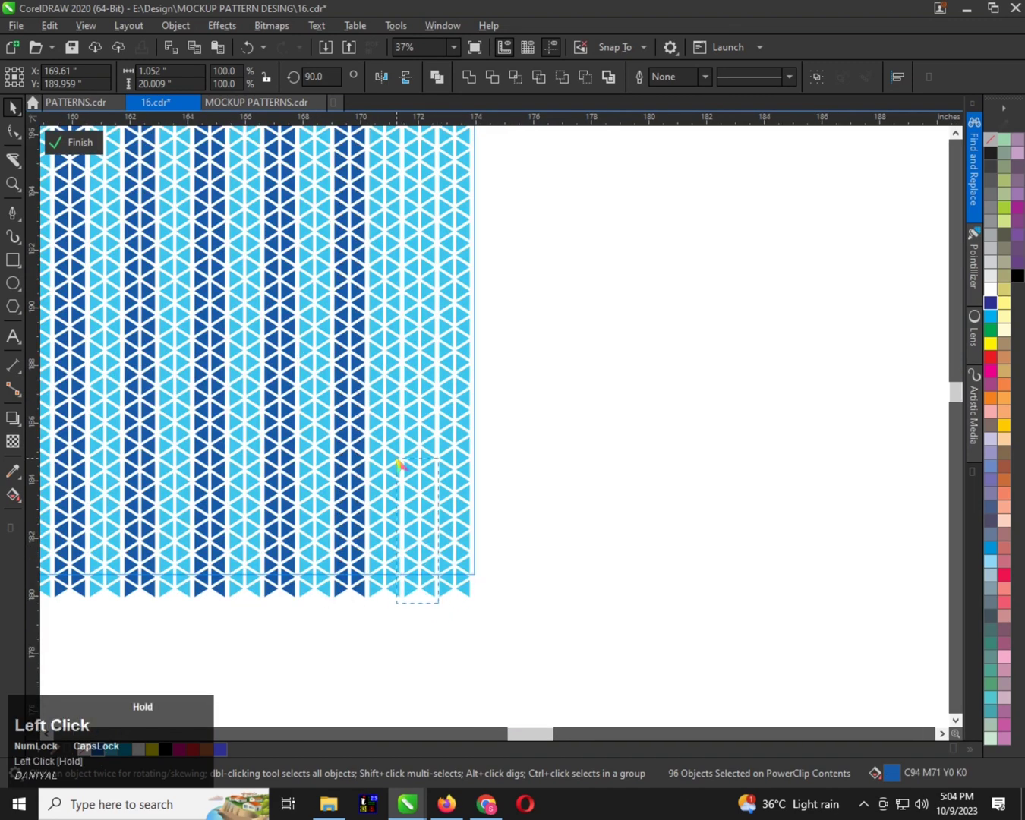
pyautogui.moveTo(411, 218); pyautogui.dragTo(400, 173)
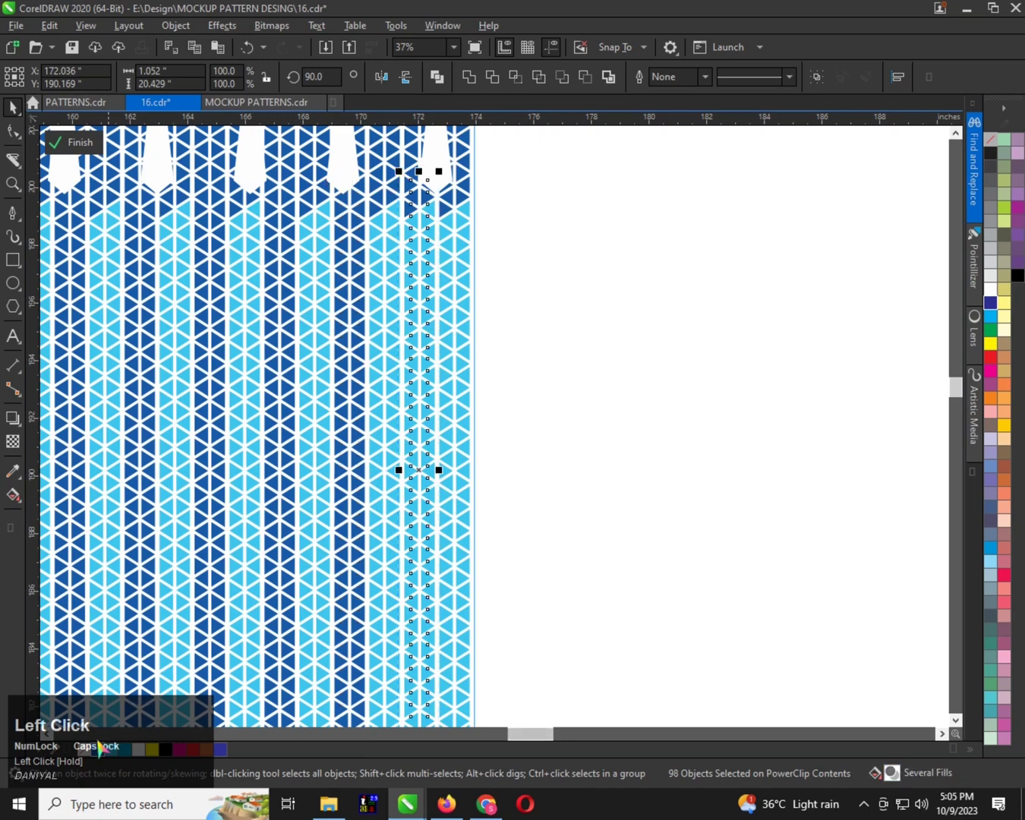
pyautogui.scroll(-2, 458, 423)
pyautogui.click(646, 298)
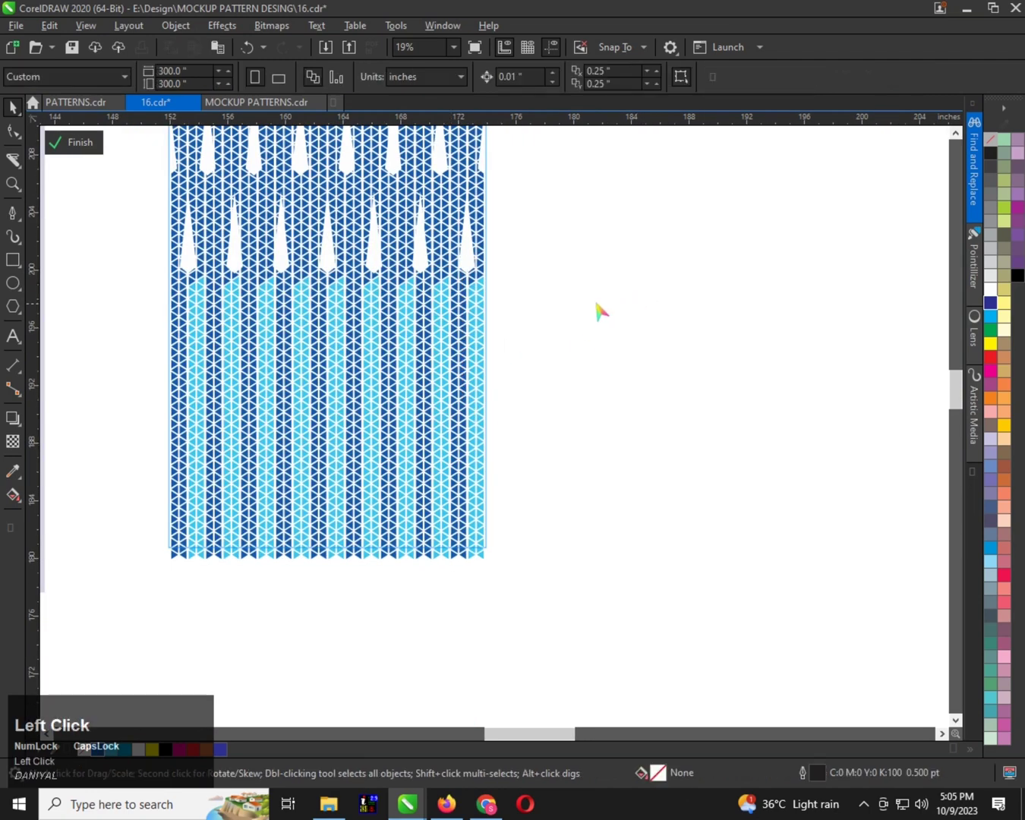
# Move the finished striped pattern panel horizontally farther away from the T-shirt mockup, to about X 218 inches
pyautogui.scroll(-1, 456, 446)
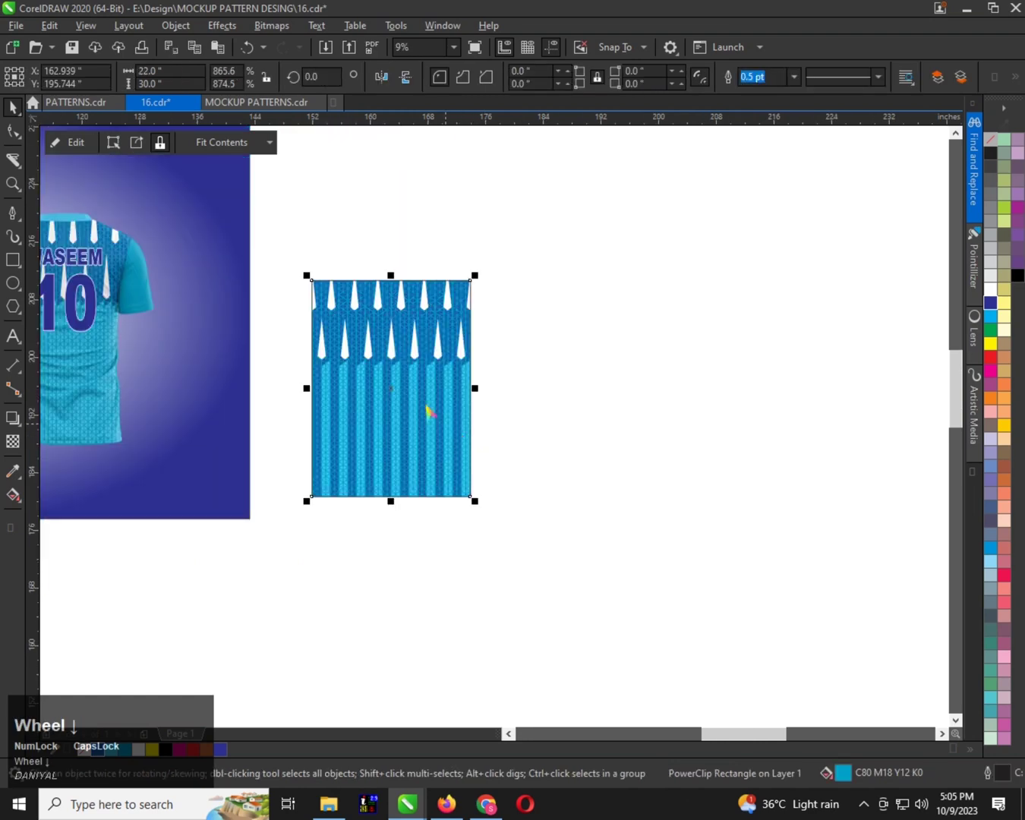
pyautogui.scroll(1, 414, 405)
pyautogui.scroll(-1, 407, 401)
pyautogui.scroll(1, 410, 363)
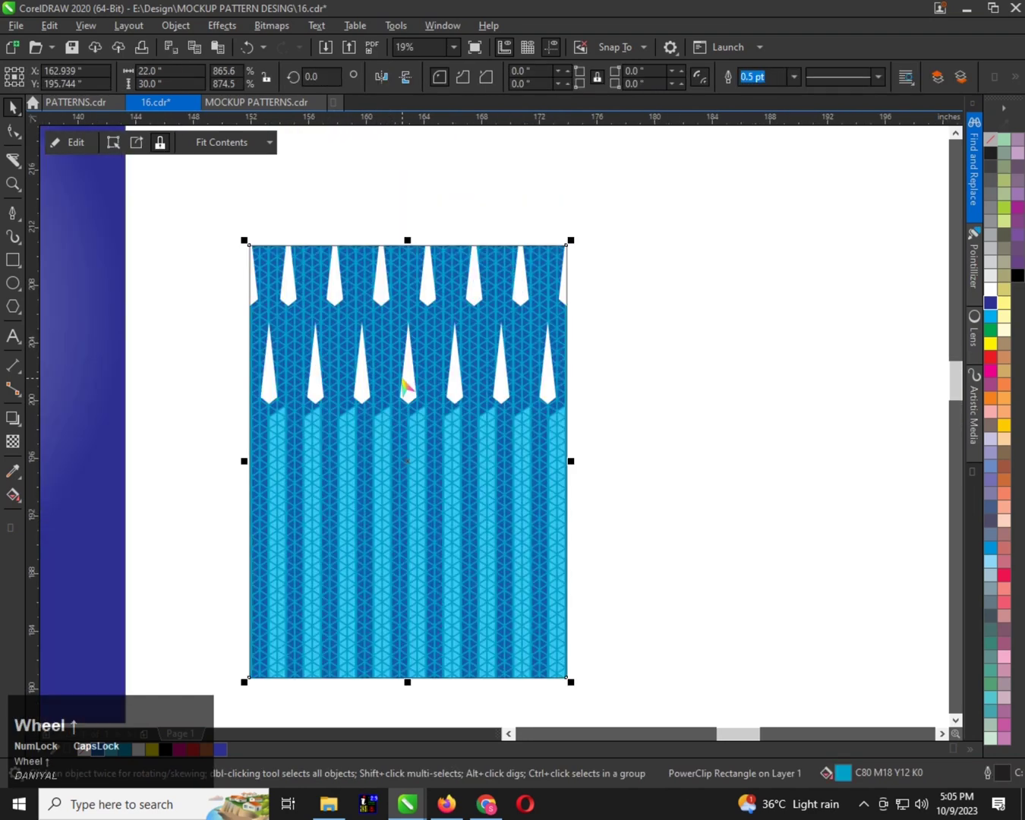
pyautogui.scroll(-1, 406, 361)
pyautogui.moveTo(402, 373); pyautogui.dragTo(687, 382)
pyautogui.scroll(-1, 611, 384)
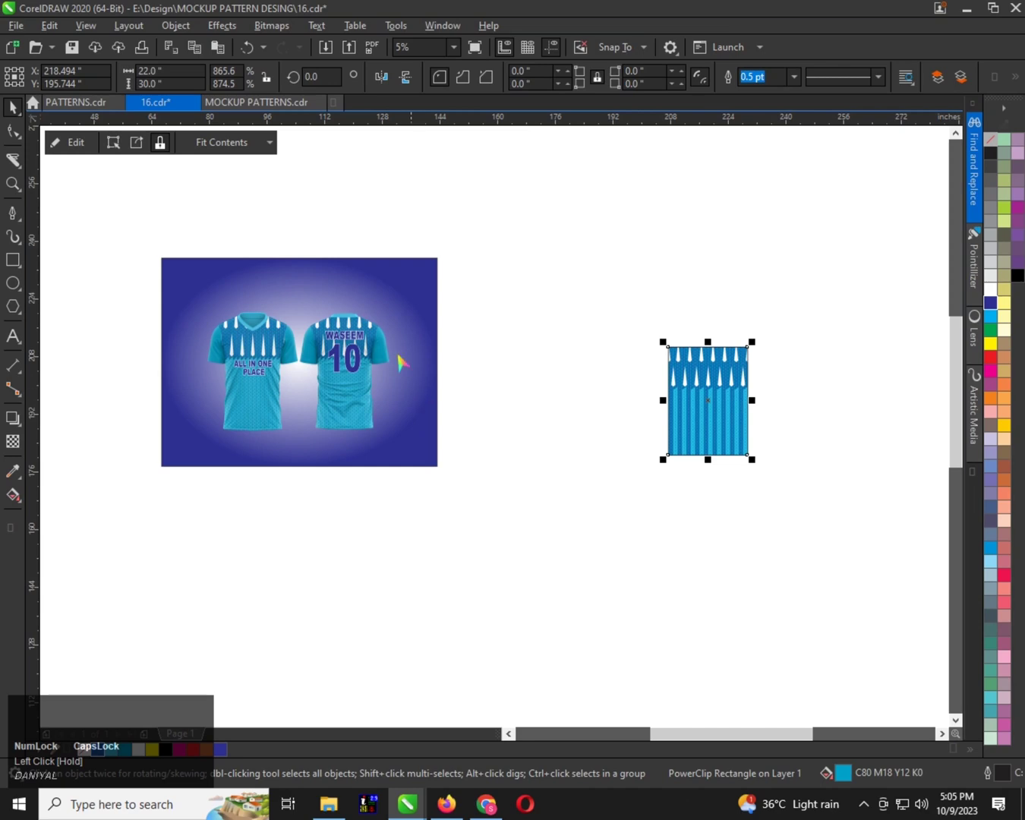
# Select the whole T-shirt mockup together with its lettering and gradient background
pyautogui.click(392, 311)
pyautogui.moveTo(120, 214); pyautogui.dragTo(504, 484)
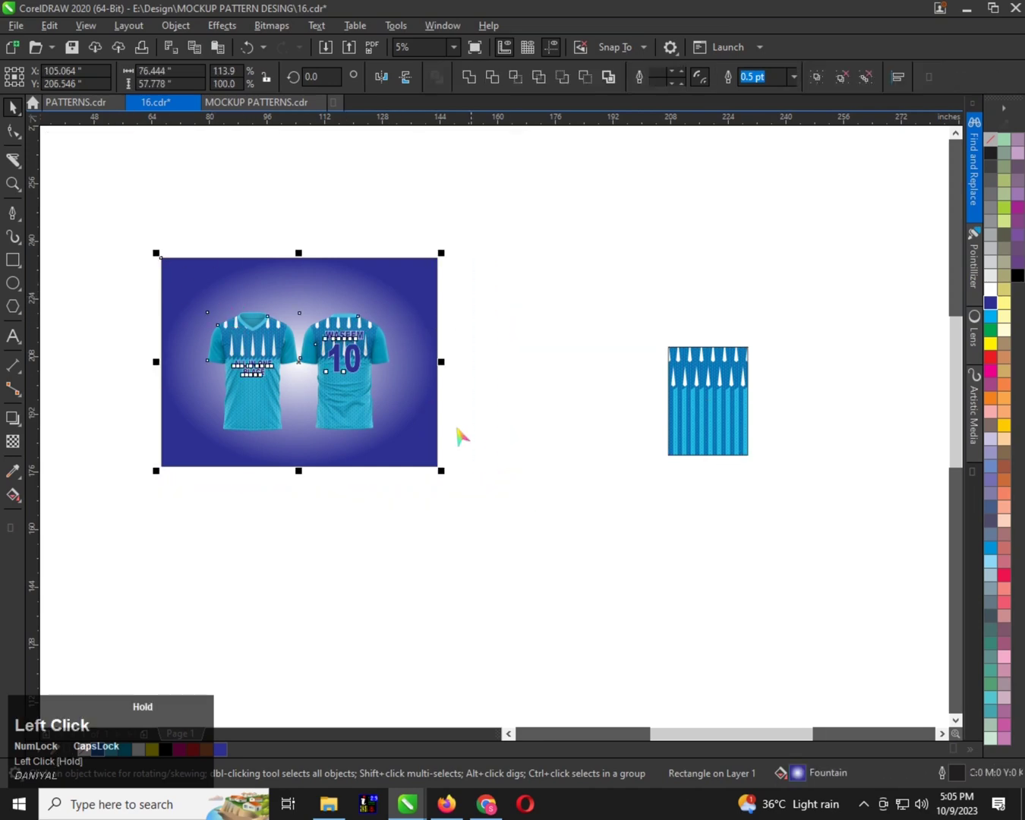
pyautogui.moveTo(410, 388); pyautogui.dragTo(426, 584)
pyautogui.rightClick(426, 584)
pyautogui.scroll(-1, 467, 519)
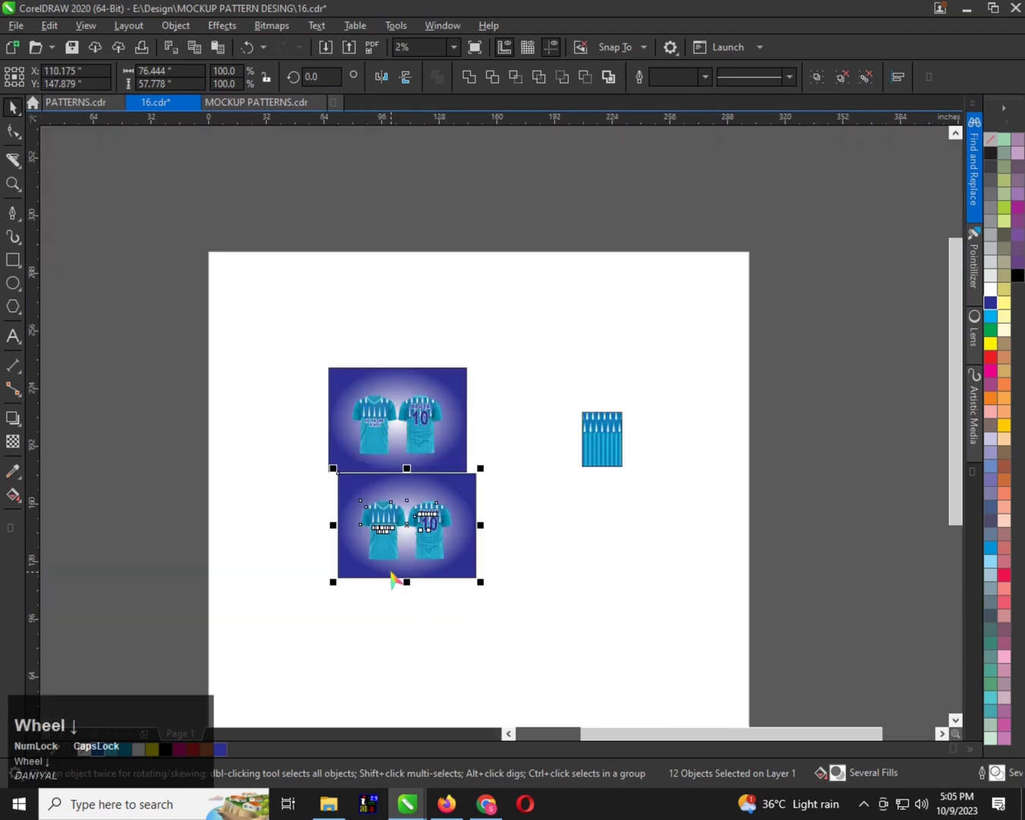
pyautogui.scroll(1, 426, 524)
pyautogui.hotkey('ctrl', 'z')
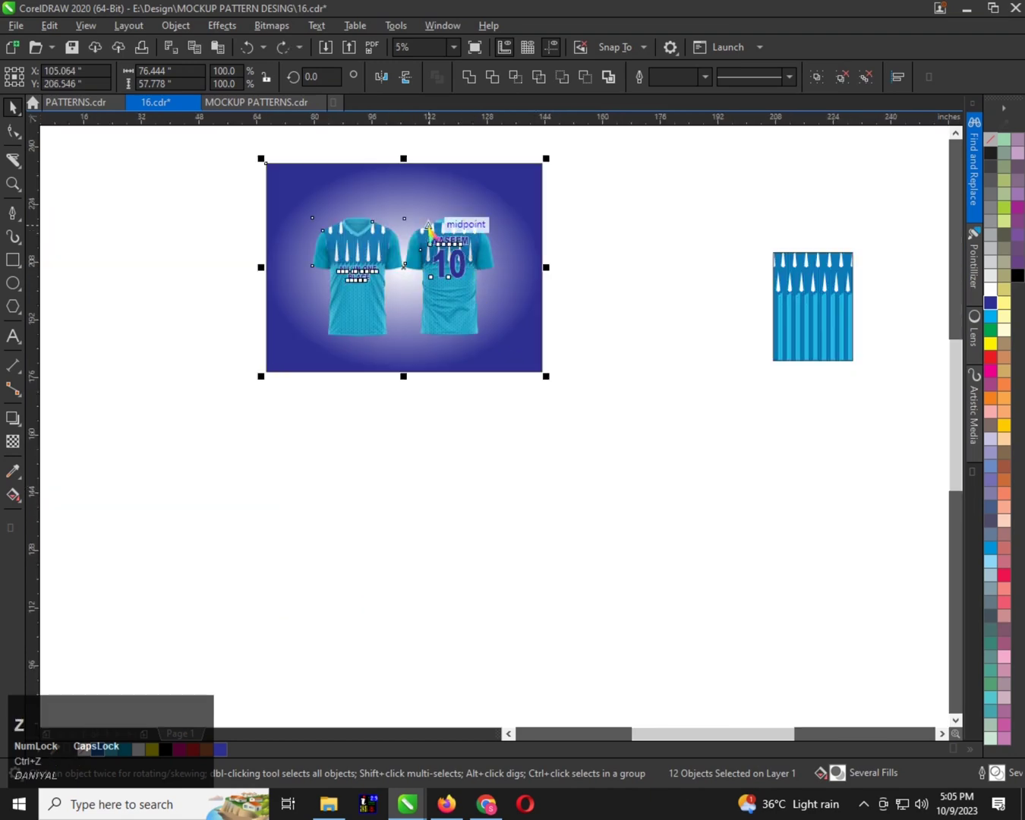
# Duplicate the selected mockup directly below the original and place the striped pattern panel beside the duplicate
pyautogui.moveTo(430, 227); pyautogui.dragTo(442, 449)
pyautogui.keyDown('shift'); pyautogui.rightClick(441, 450); pyautogui.keyUp('shift')
pyautogui.moveTo(827, 296); pyautogui.dragTo(633, 543)
pyautogui.rightClick(716, 465)
pyautogui.scroll(1, 557, 569)
pyautogui.scroll(2, 556, 569)
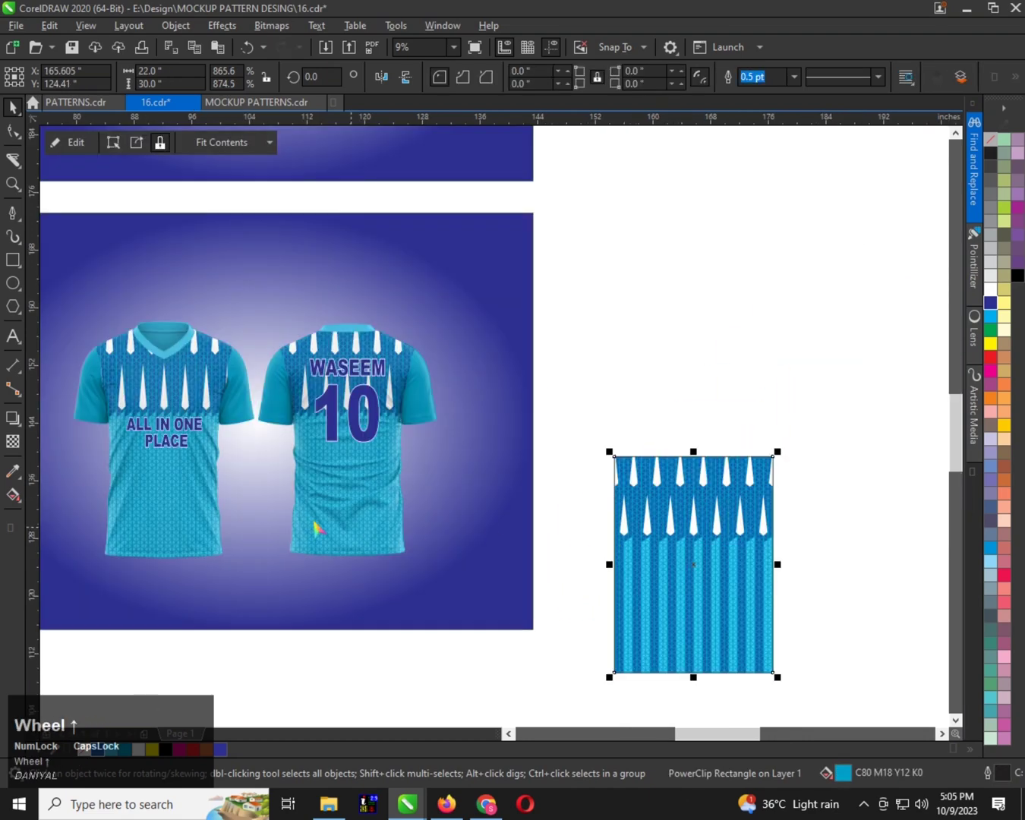
# Send the two T-shirt shading overlays of the duplicate mockup to the back, behind the gradient background
pyautogui.click(317, 528)
pyautogui.keyDown('shift'); pyautogui.click(334, 492); pyautogui.keyUp('shift')
pyautogui.hotkey('shift', 'End')
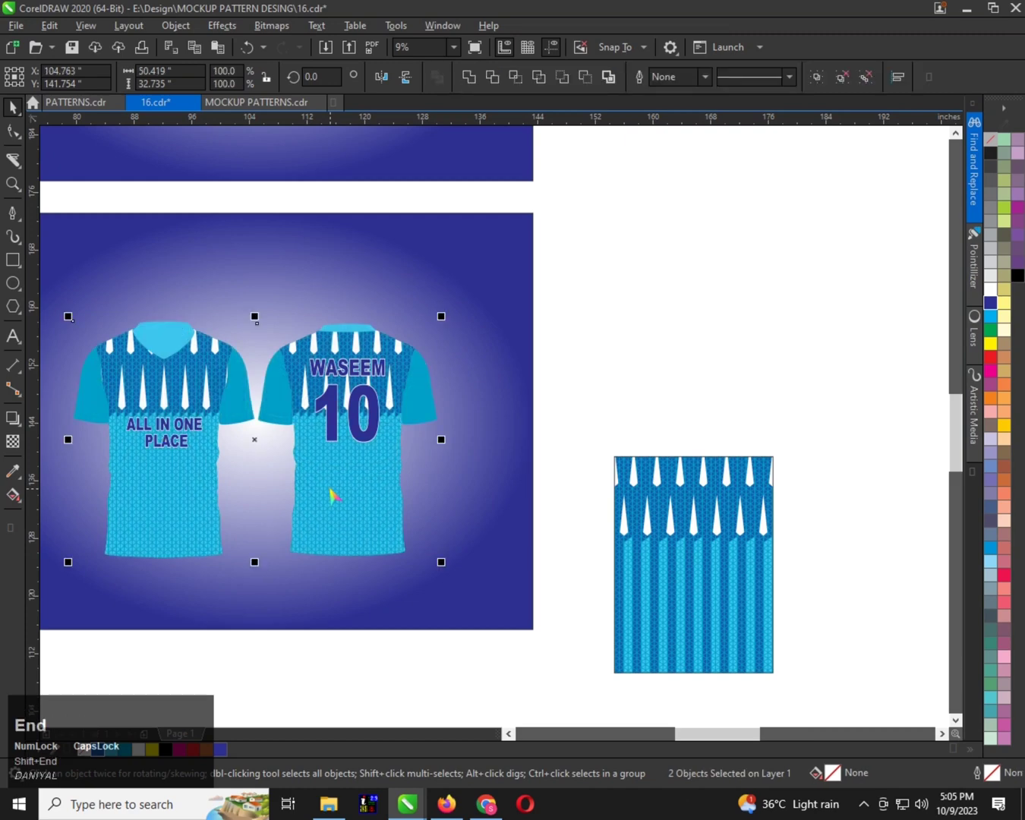
# Copy the striped pattern panel into the front shirt body's PowerClip contents and place it beside the existing unstriped pattern
pyautogui.keyDown('ctrl'); pyautogui.click(673, 525); pyautogui.keyUp('ctrl')
pyautogui.rightClick(671, 525)
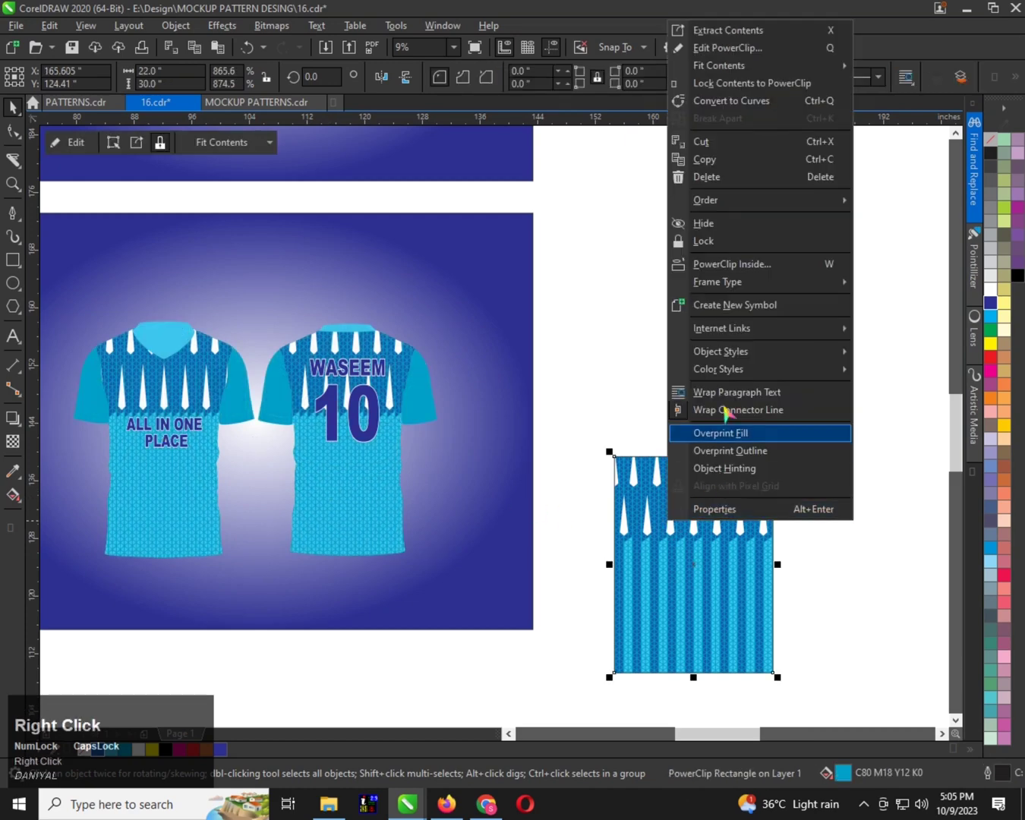
pyautogui.click(716, 161)
pyautogui.click(154, 478)
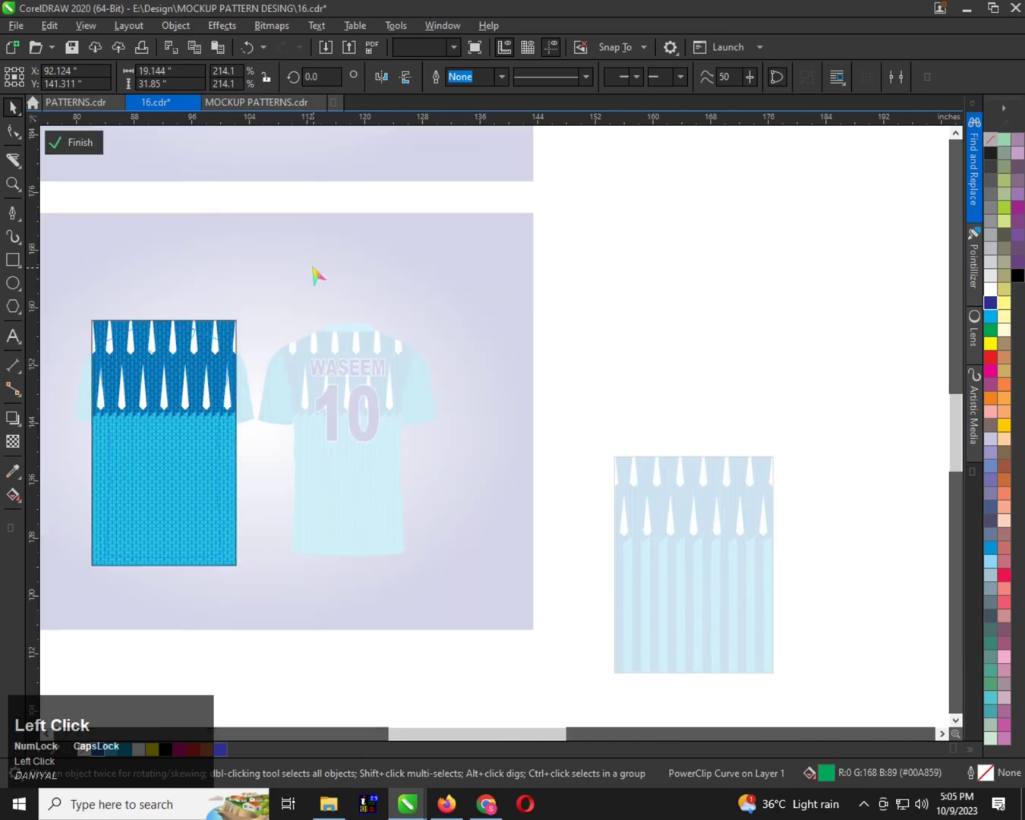
pyautogui.hotkey('ctrl', 'v')
pyautogui.moveTo(734, 562); pyautogui.dragTo(369, 449)
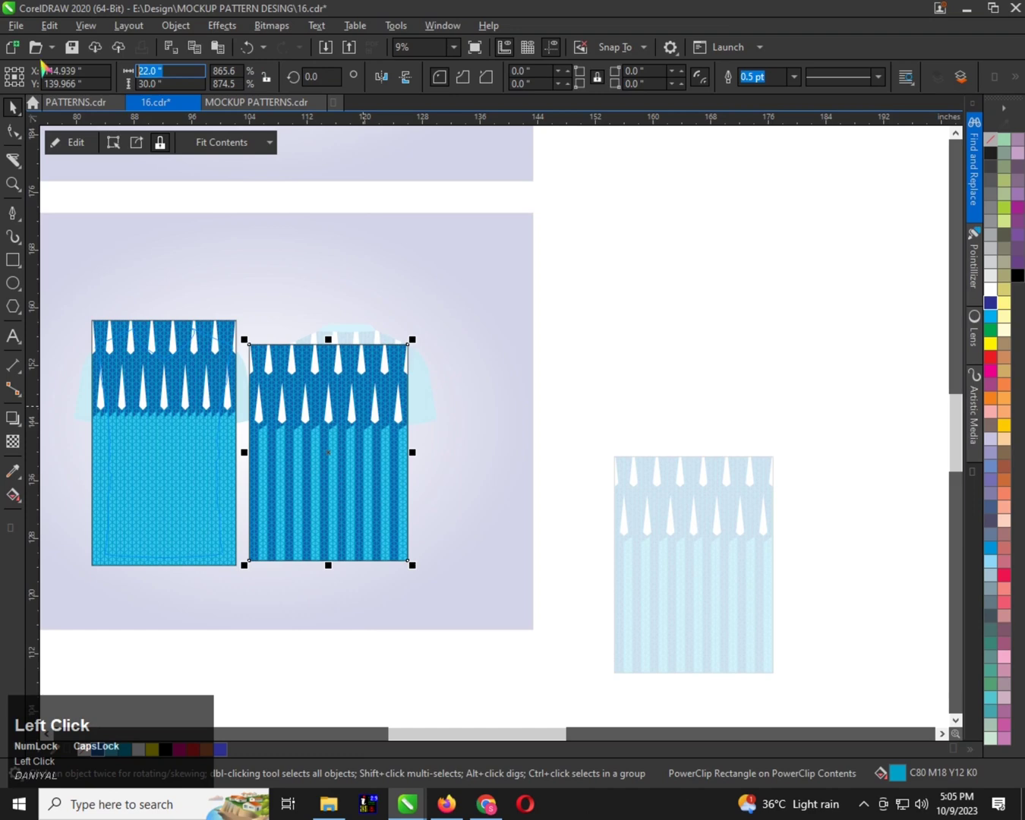
# Resize the striped pattern panel to 20 by 34 inches and centre it on the front body's unstriped pattern
pyautogui.write('20')
pyautogui.press('Tab')
pyautogui.write('34')
pyautogui.press('Tab')
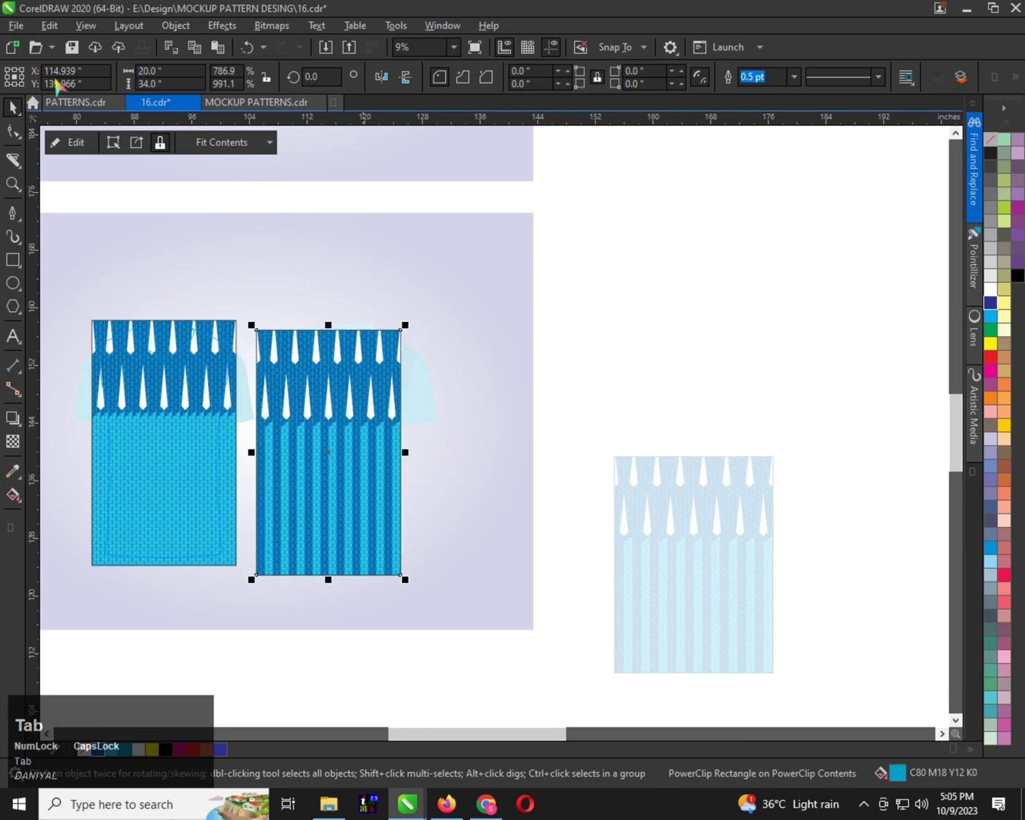
pyautogui.keyDown('shift'); pyautogui.click(188, 410); pyautogui.keyUp('shift')
pyautogui.press('c')
pyautogui.press('e')
# Replace the front body's unstriped pattern with the striped panel by cutting the panel, deleting the old pattern and pasting the panel back
pyautogui.click(317, 292)
pyautogui.click(194, 392)
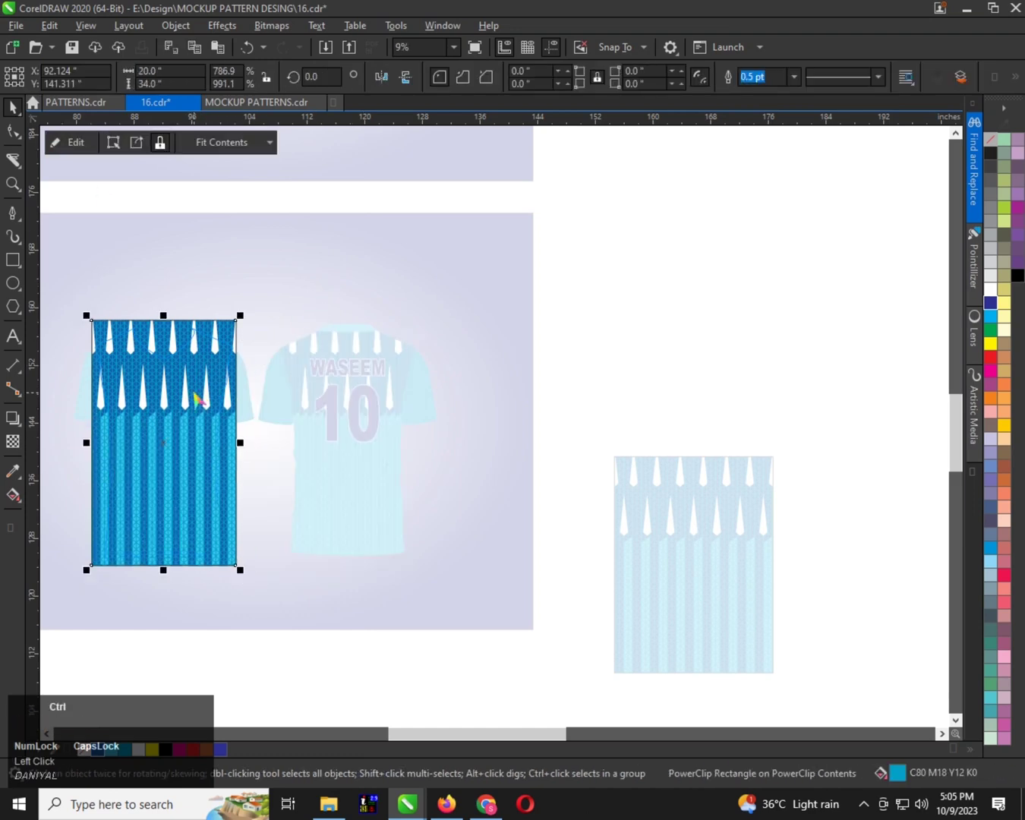
pyautogui.hotkey('ctrl', 'x')
pyautogui.click(185, 399)
pyautogui.press('Delete')
pyautogui.hotkey('ctrl', 'v')
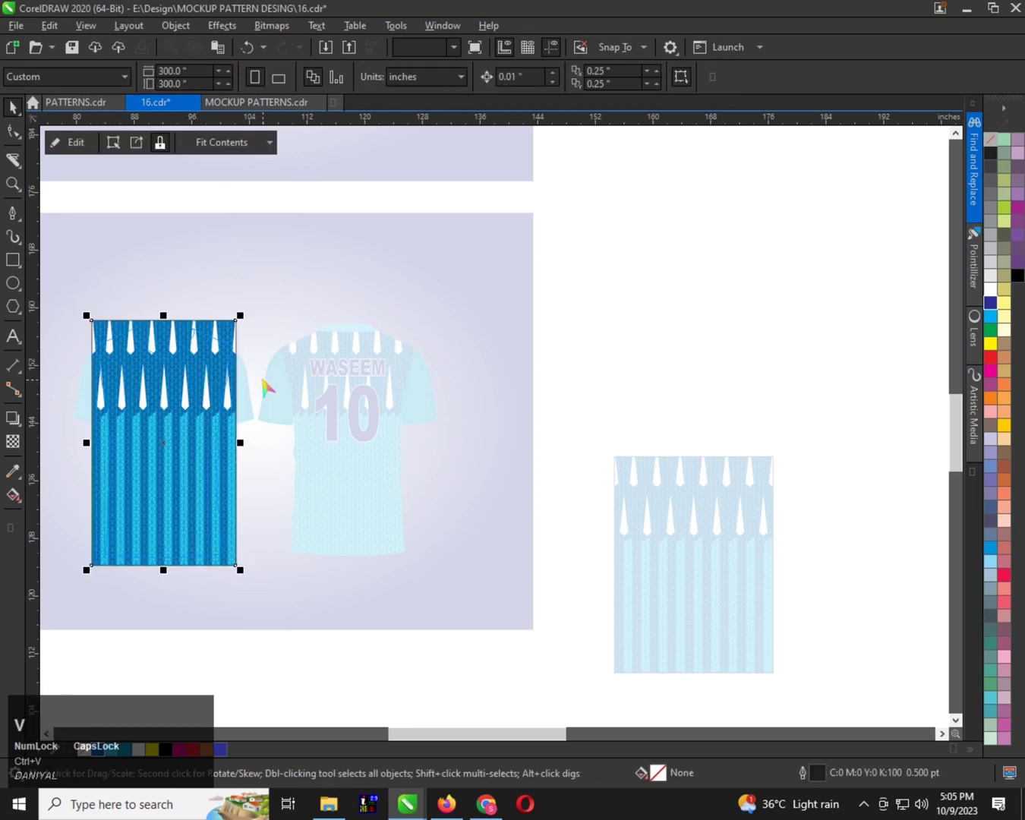
# Copy the resized striped panel and finish editing the front shirt body's PowerClip
pyautogui.rightClick(195, 395)
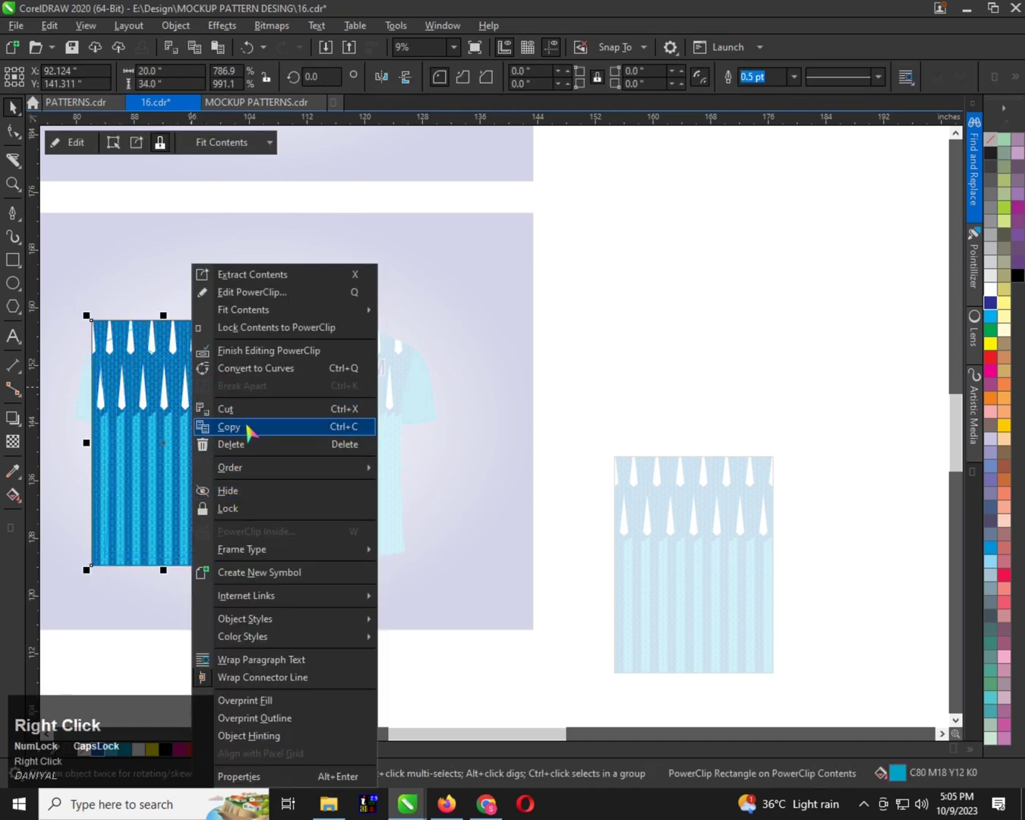
pyautogui.click(247, 427)
pyautogui.click(222, 267)
pyautogui.click(72, 144)
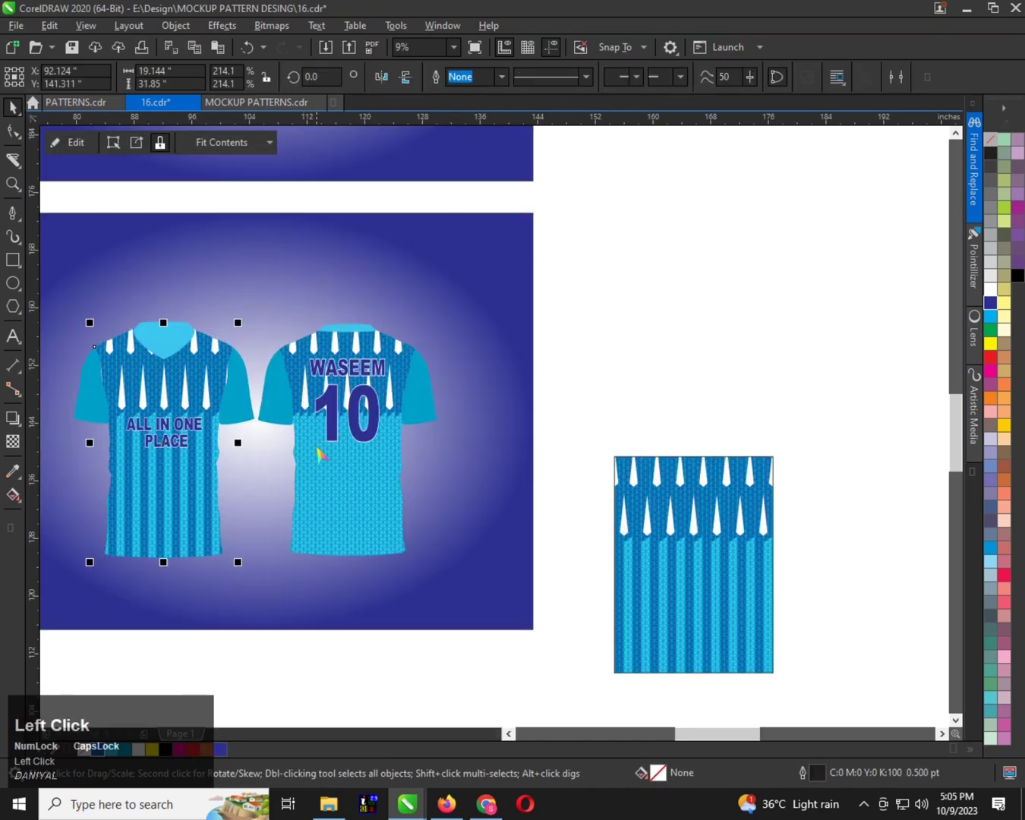
# Paste the striped panel into the back shirt body's PowerClip contents and centre it on the existing unstriped pattern
pyautogui.click(320, 454)
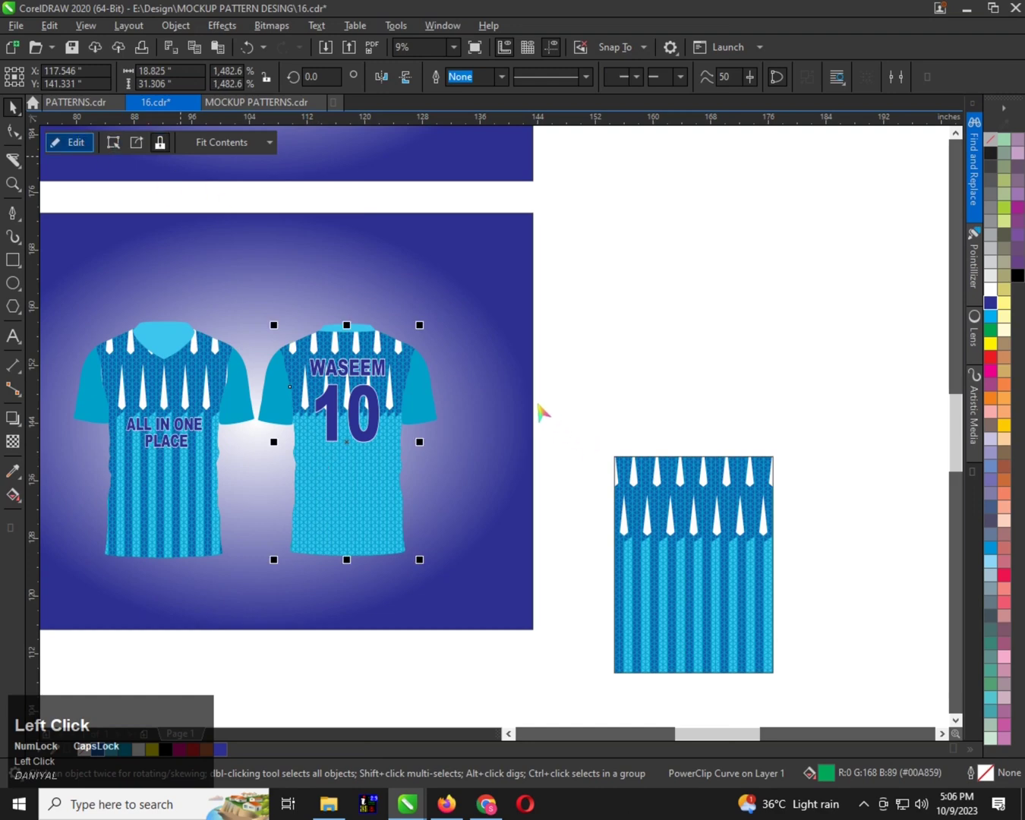
pyautogui.rightClick(510, 365)
pyautogui.click(548, 510)
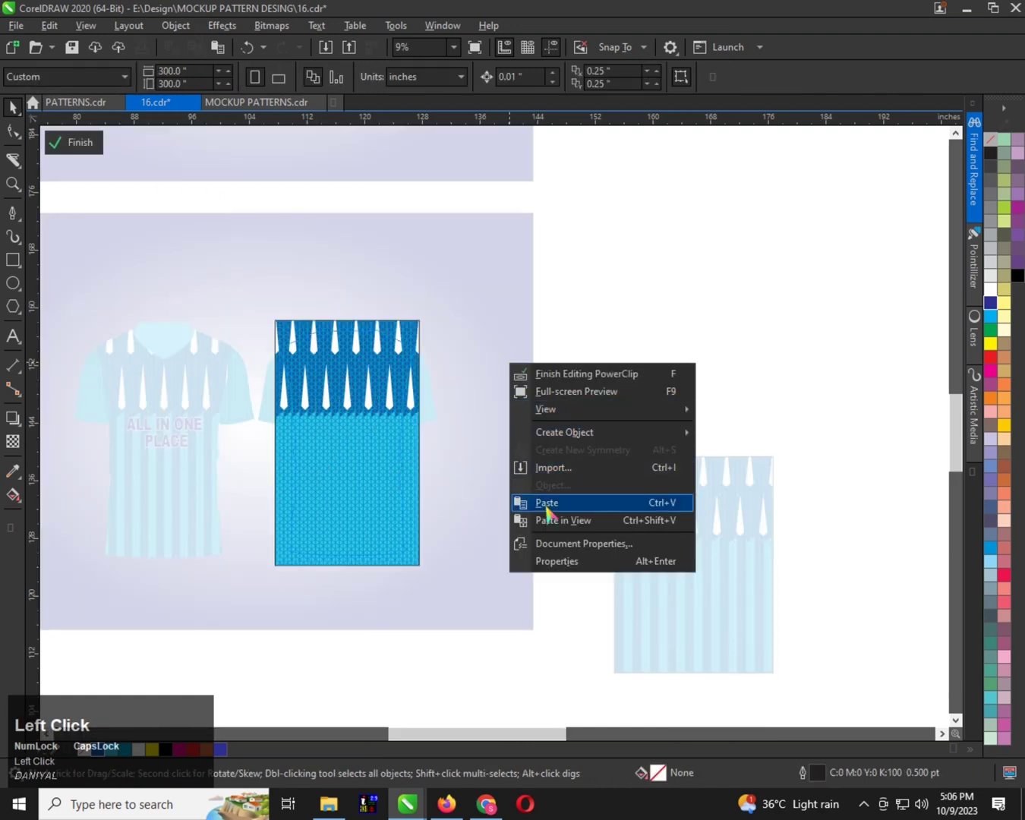
pyautogui.press('c')
pyautogui.press('e')
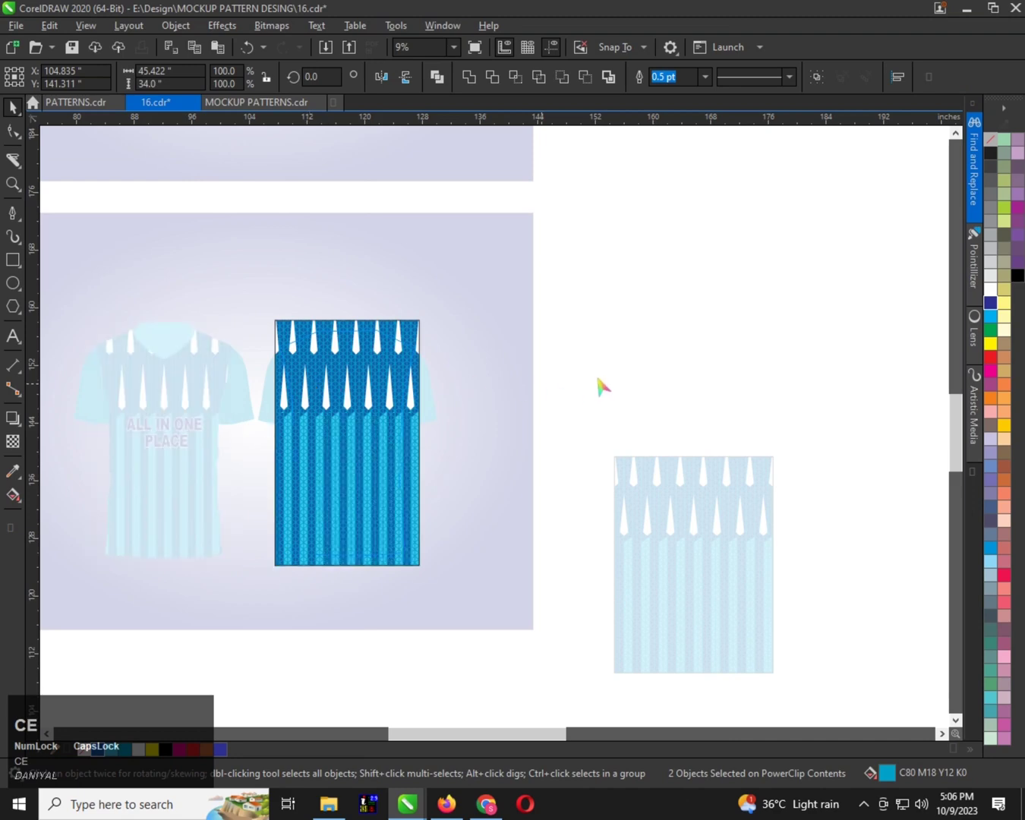
# Delete the unstriped pattern from the back body, keep the striped panel in its place, and finish editing the PowerClip
pyautogui.click(306, 390)
pyautogui.hotkey('ctrl', 'x')
pyautogui.click(346, 407)
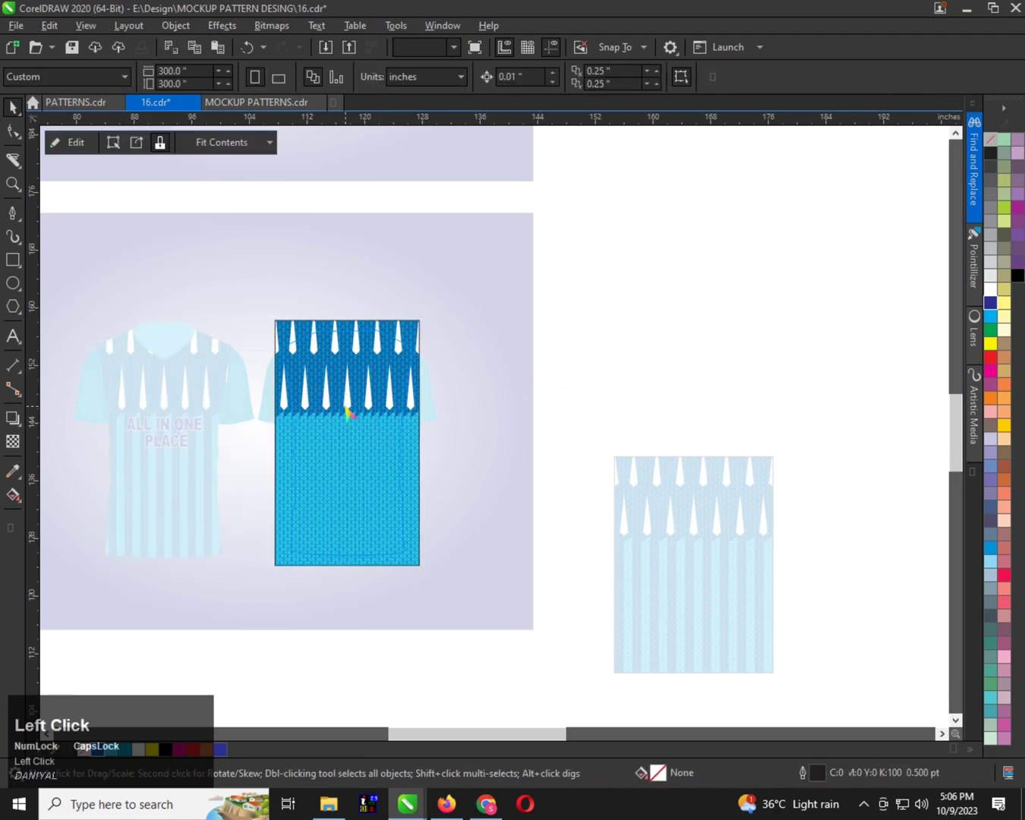
pyautogui.press('Delete')
pyautogui.hotkey('ctrl', 'v')
pyautogui.click(599, 336)
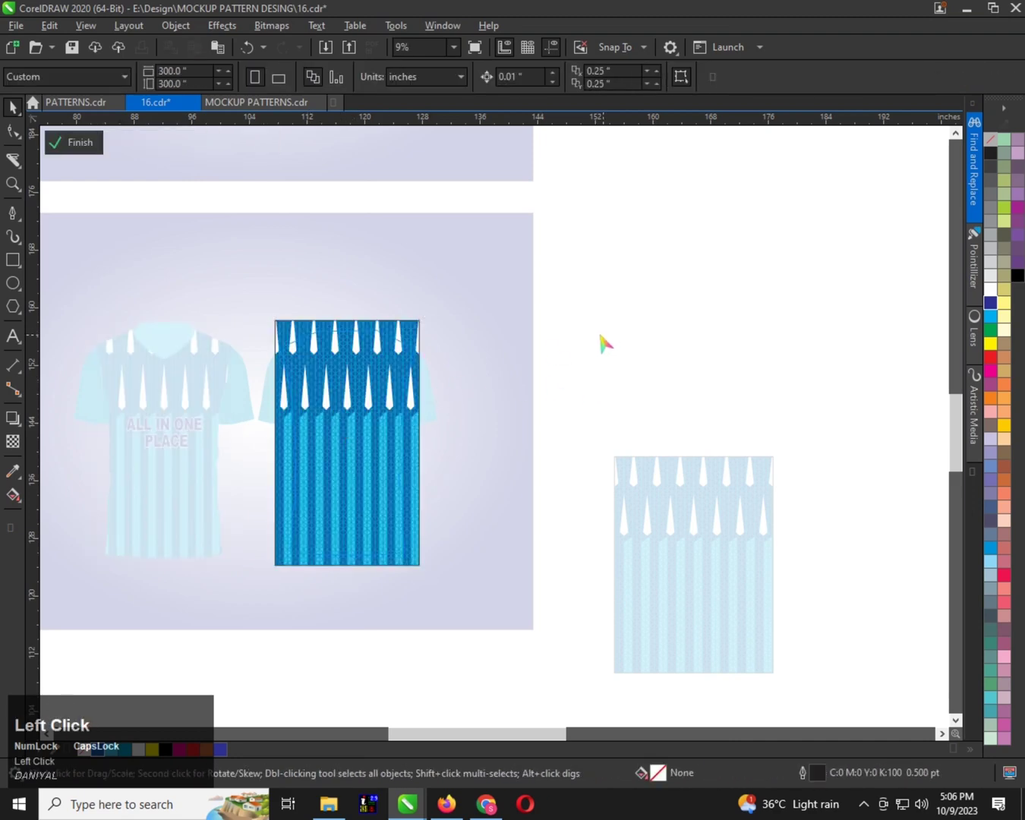
pyautogui.press('g')
pyautogui.click(600, 341)
pyautogui.press('f')
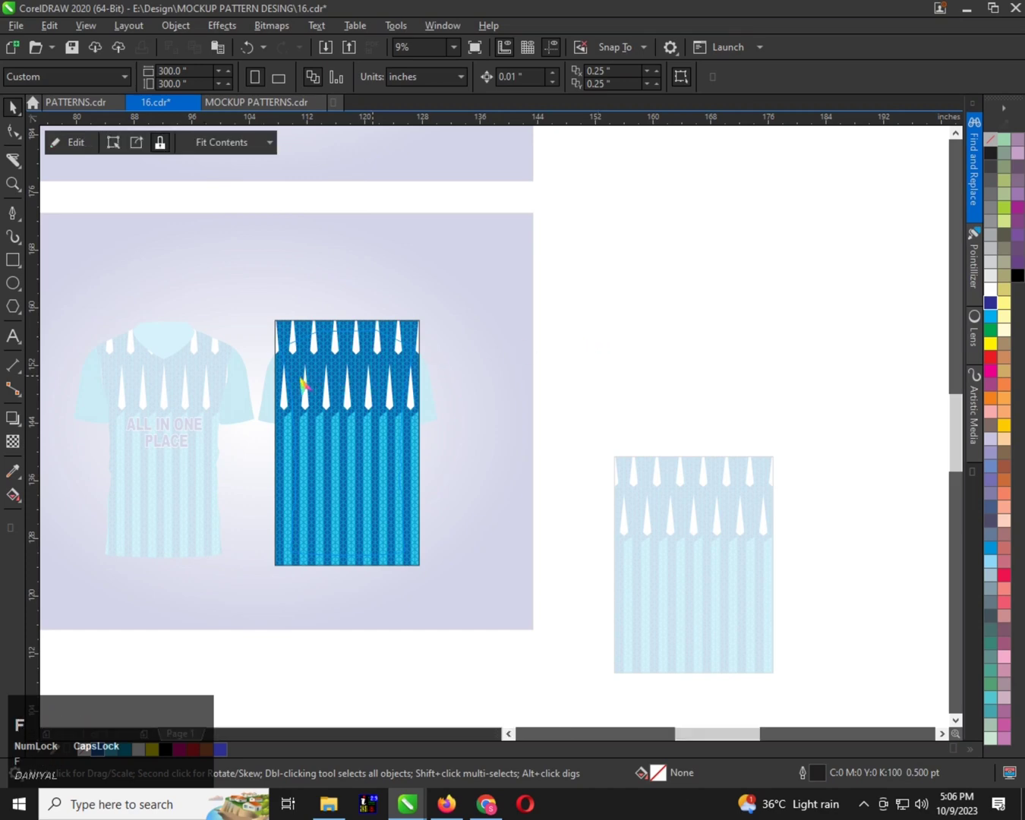
# Send both striped shirt bodies to the back, followed by the gradient background behind them
pyautogui.click(204, 472)
pyautogui.keyDown('shift'); pyautogui.click(366, 473); pyautogui.keyUp('shift')
pyautogui.hotkey('shift', 'pagedown')
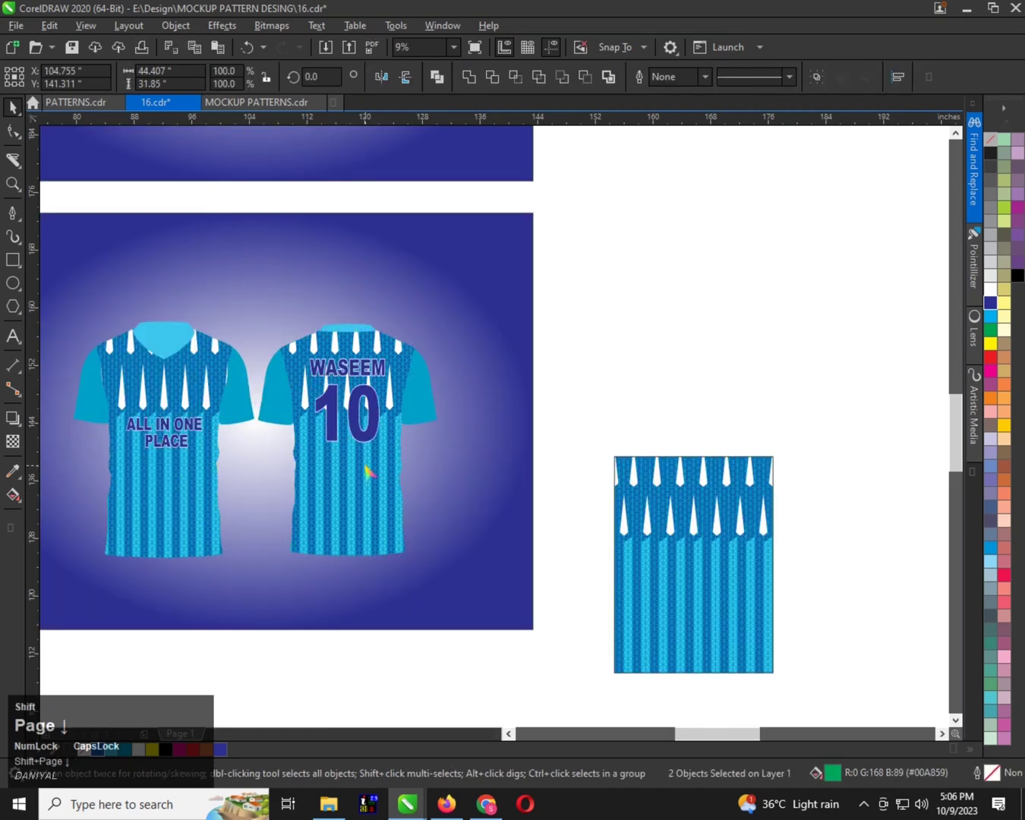
pyautogui.click(431, 275)
pyautogui.hotkey('shift', 'pagedown')
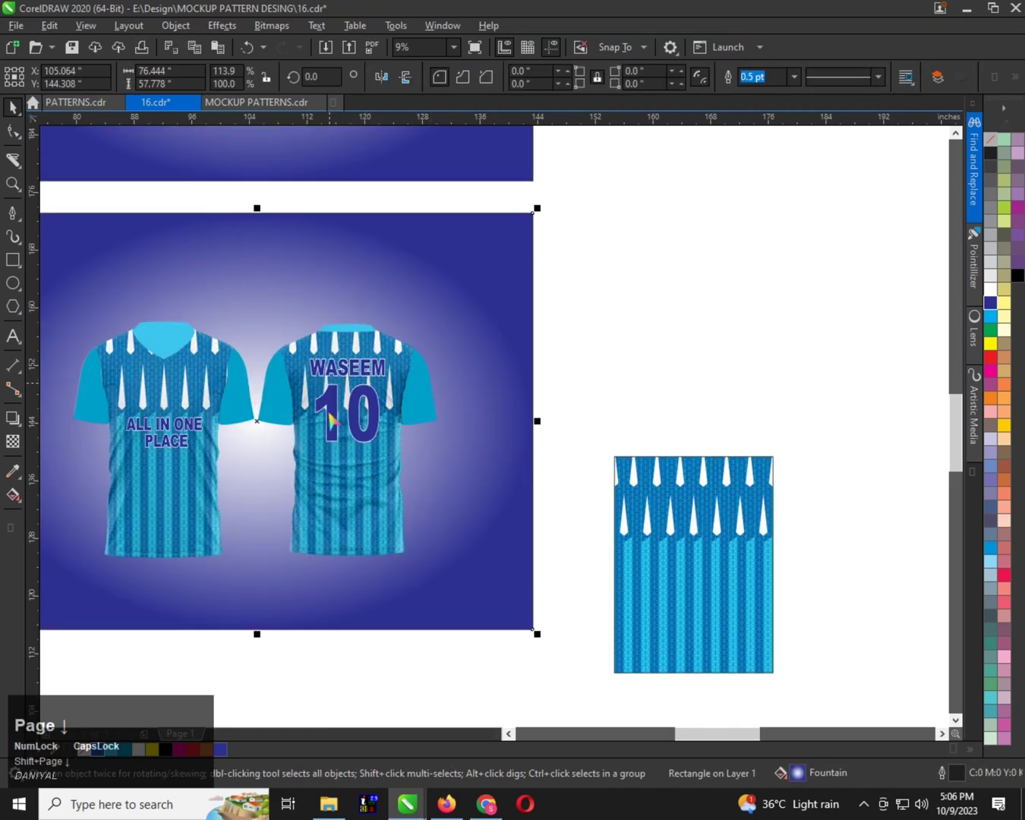
# Bring the two T-shirt shading overlays to the front of the duplicate mockup
pyautogui.click(329, 416)
pyautogui.keyDown('shift'); pyautogui.click(183, 480); pyautogui.keyUp('shift')
pyautogui.hotkey('shift', 'pageup')
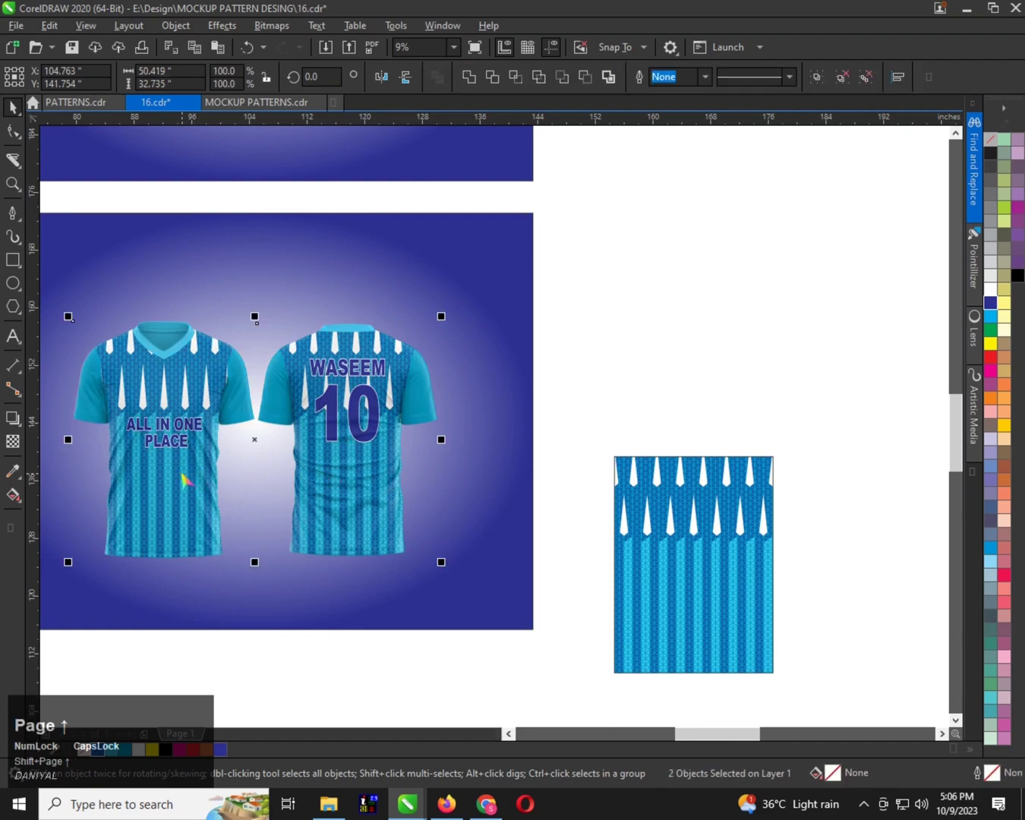
pyautogui.scroll(-1, 540, 451)
pyautogui.scroll(2, 388, 434)
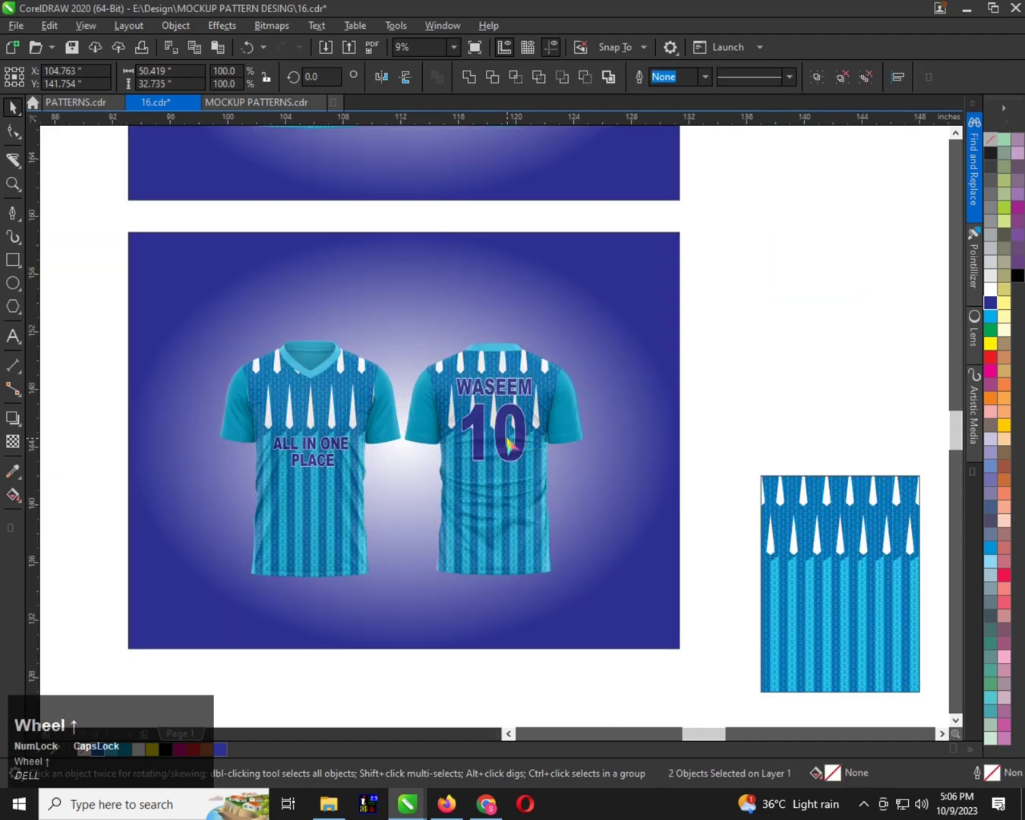
pyautogui.scroll(1, 505, 437)
pyautogui.scroll(-1, 349, 427)
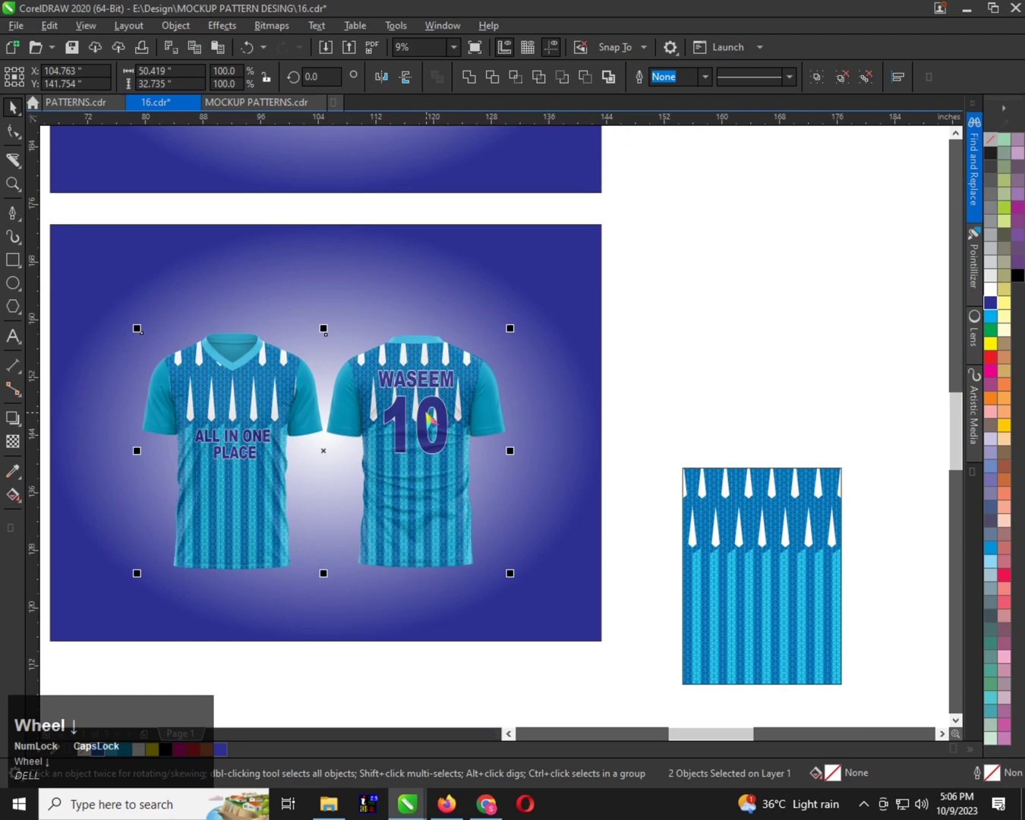
# Bring the player name and the number 10 on the shirt's back in front of the shading overlay
pyautogui.click(427, 413)
pyautogui.click(661, 343)
pyautogui.scroll(1, 375, 401)
pyautogui.click(436, 366)
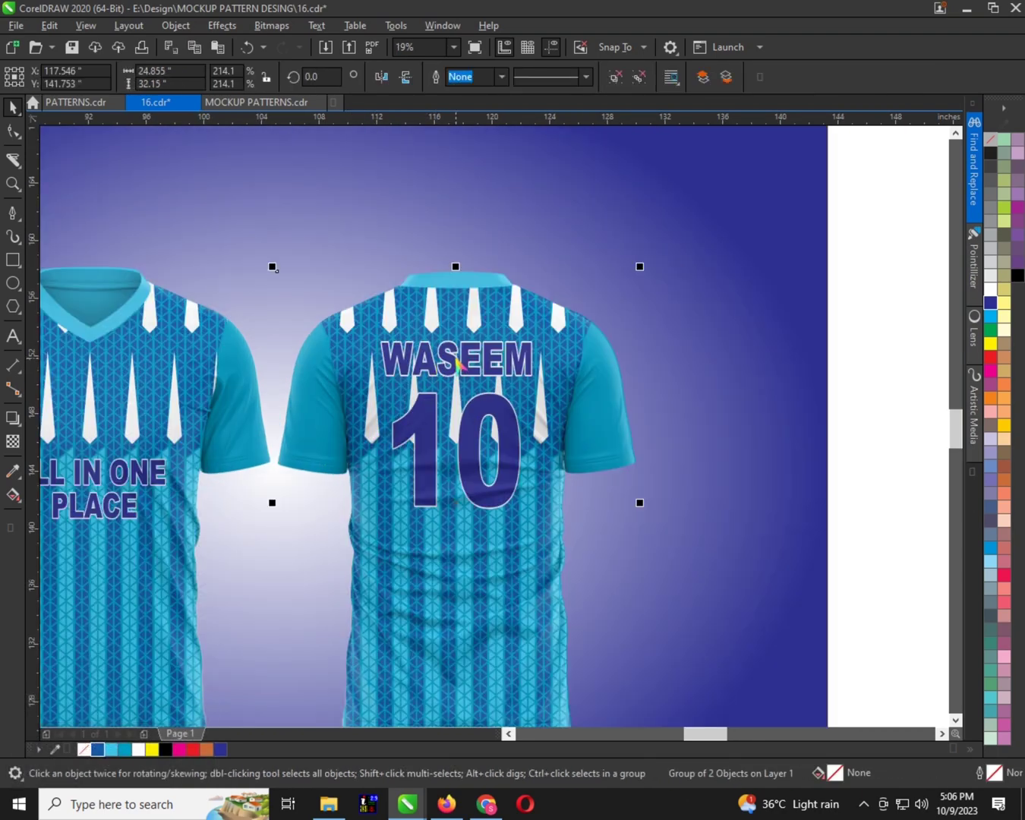
pyautogui.keyDown('alt'); pyautogui.click(456, 362); pyautogui.keyUp('alt')
pyautogui.hotkey('shift', 'pageup')
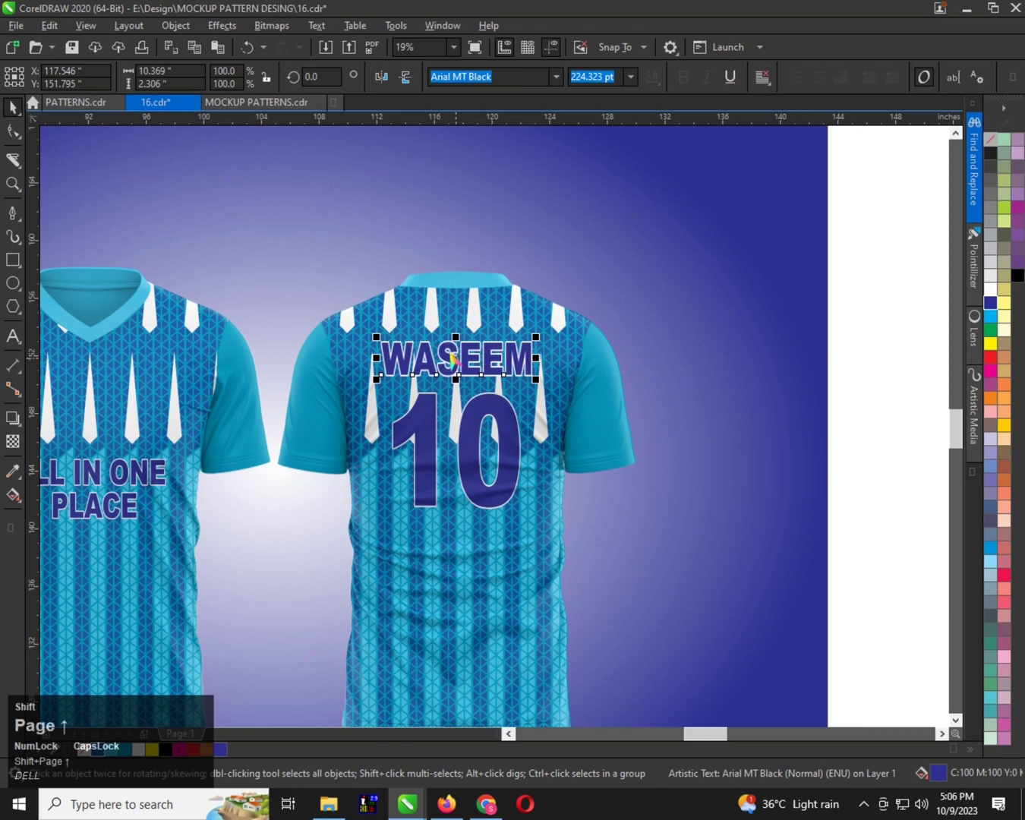
pyautogui.keyDown('alt'); pyautogui.click(479, 419); pyautogui.keyUp('alt')
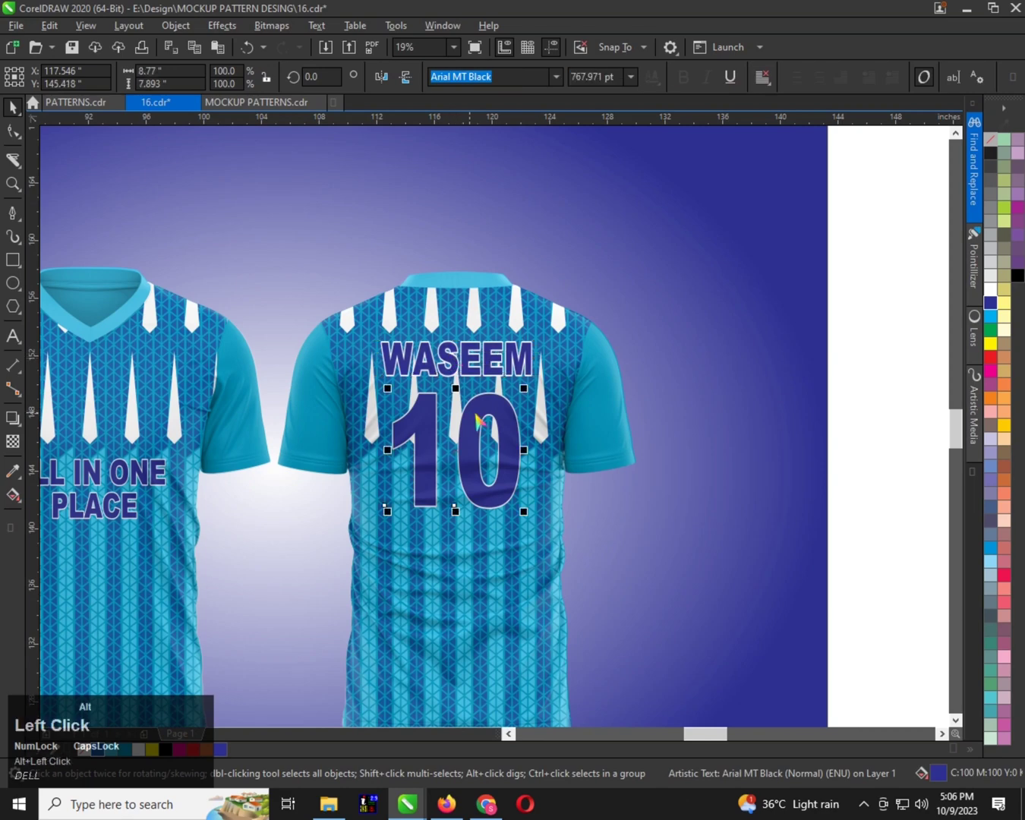
pyautogui.hotkey('shift', 'pageup')
# Bring the ALL IN ONE PLACE lettering on the front shirt in front of the shading overlay
pyautogui.scroll(-2, 348, 388)
pyautogui.scroll(2, 205, 417)
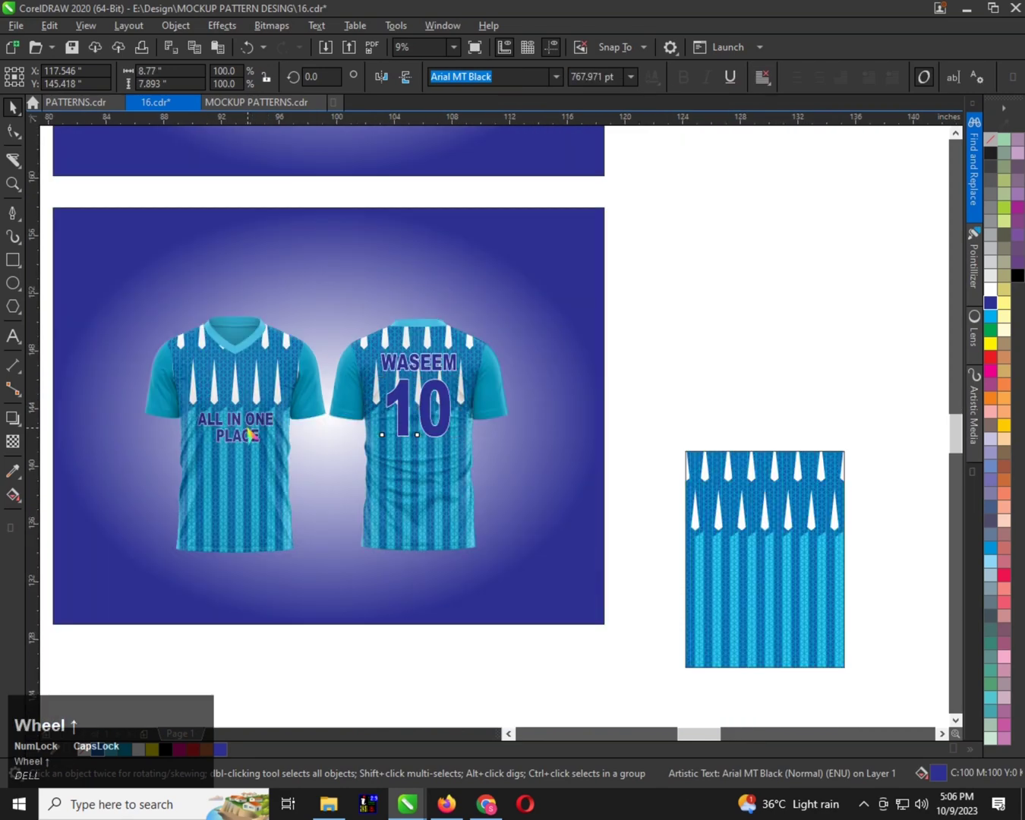
pyautogui.keyDown('alt'); pyautogui.click(253, 411); pyautogui.keyUp('alt')
pyautogui.hotkey('shift', 'pageup')
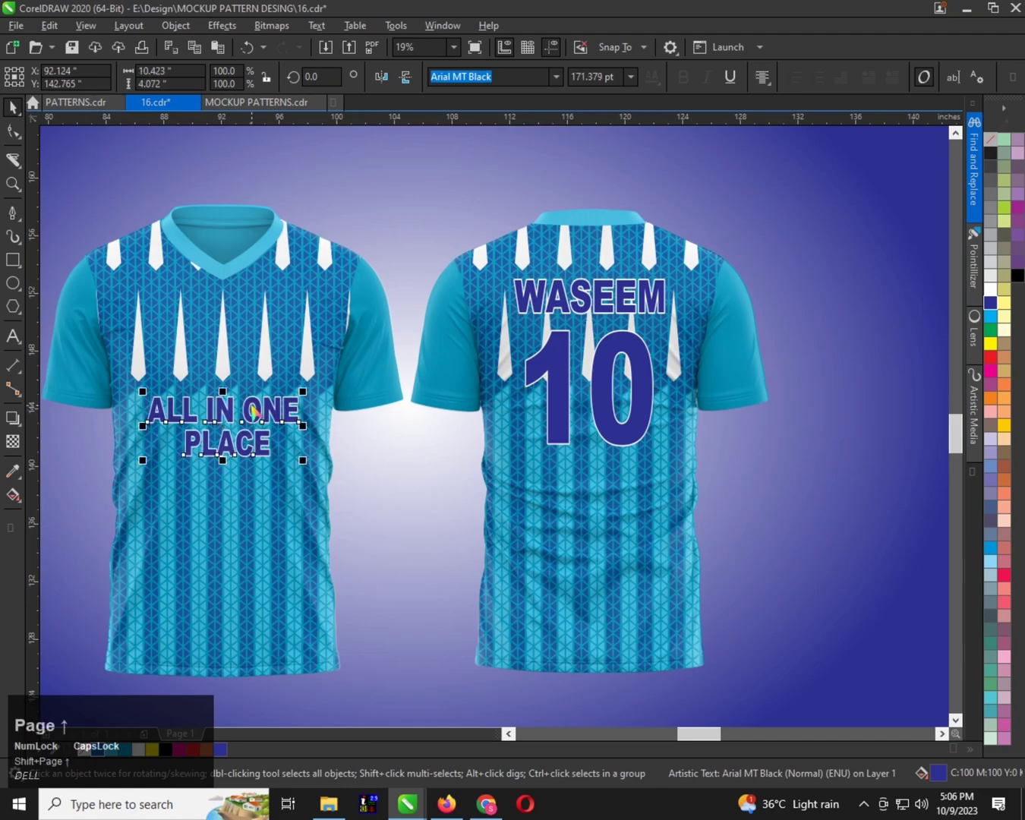
# Try the Facon font on the ALL IN ONE PLACE lettering
pyautogui.press('f')
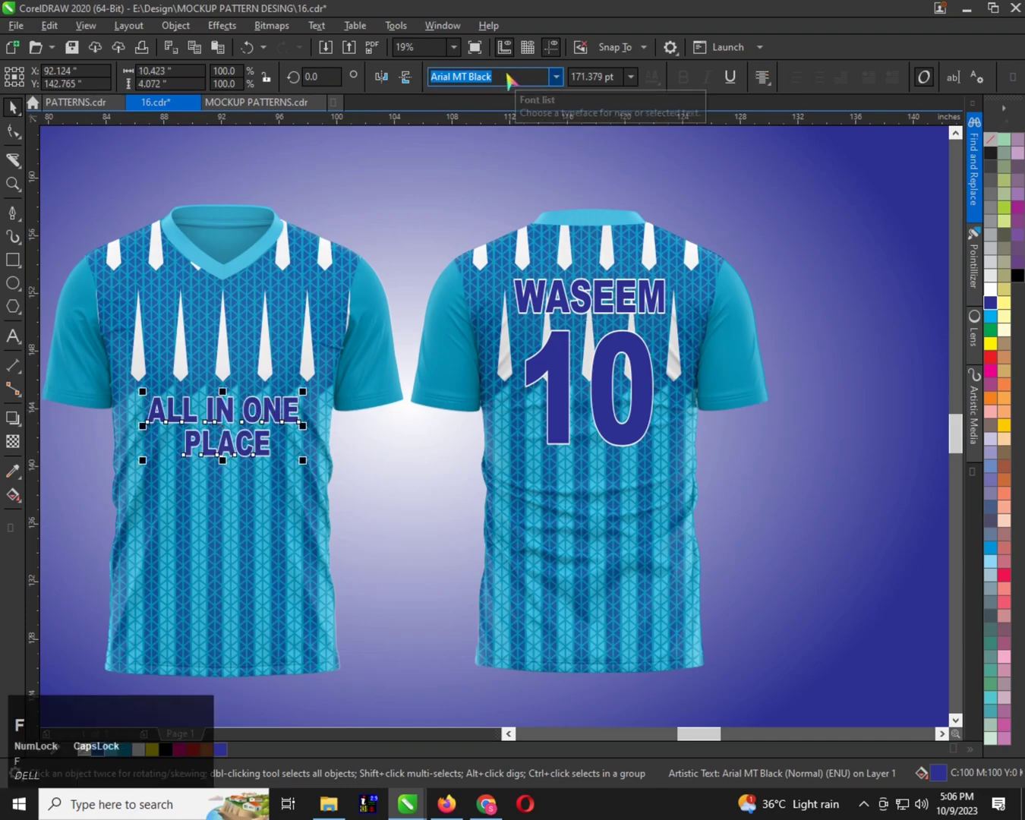
pyautogui.click(469, 78)
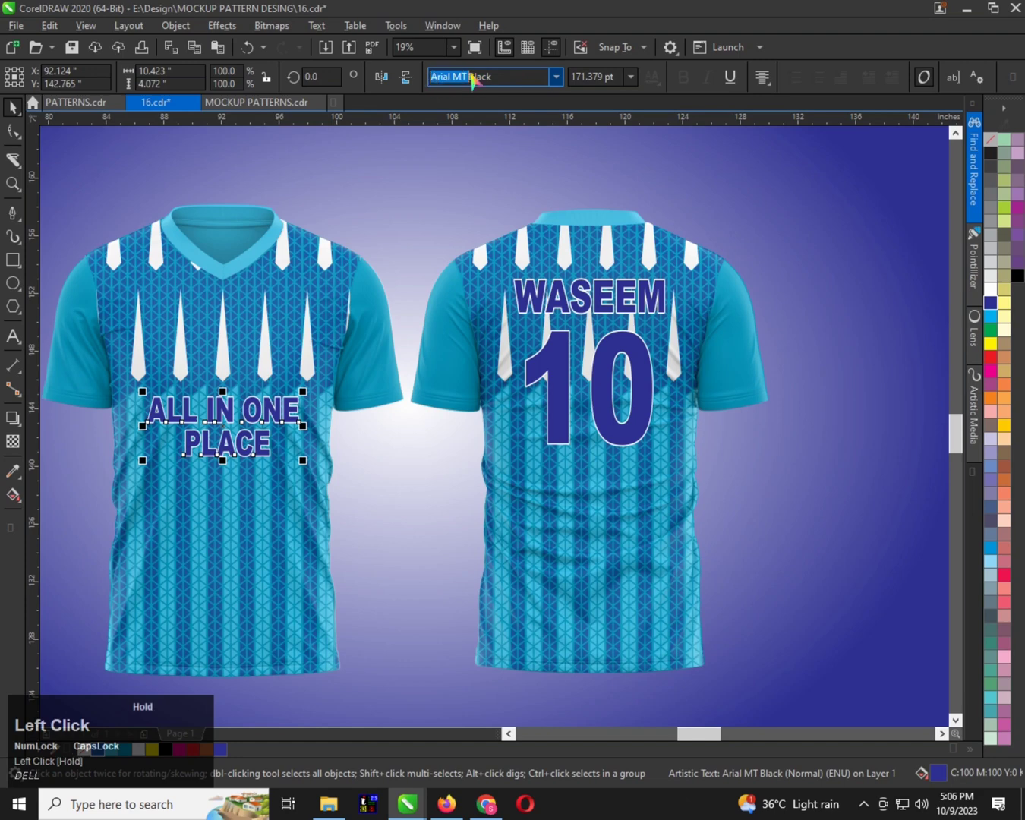
pyautogui.write('Facon')
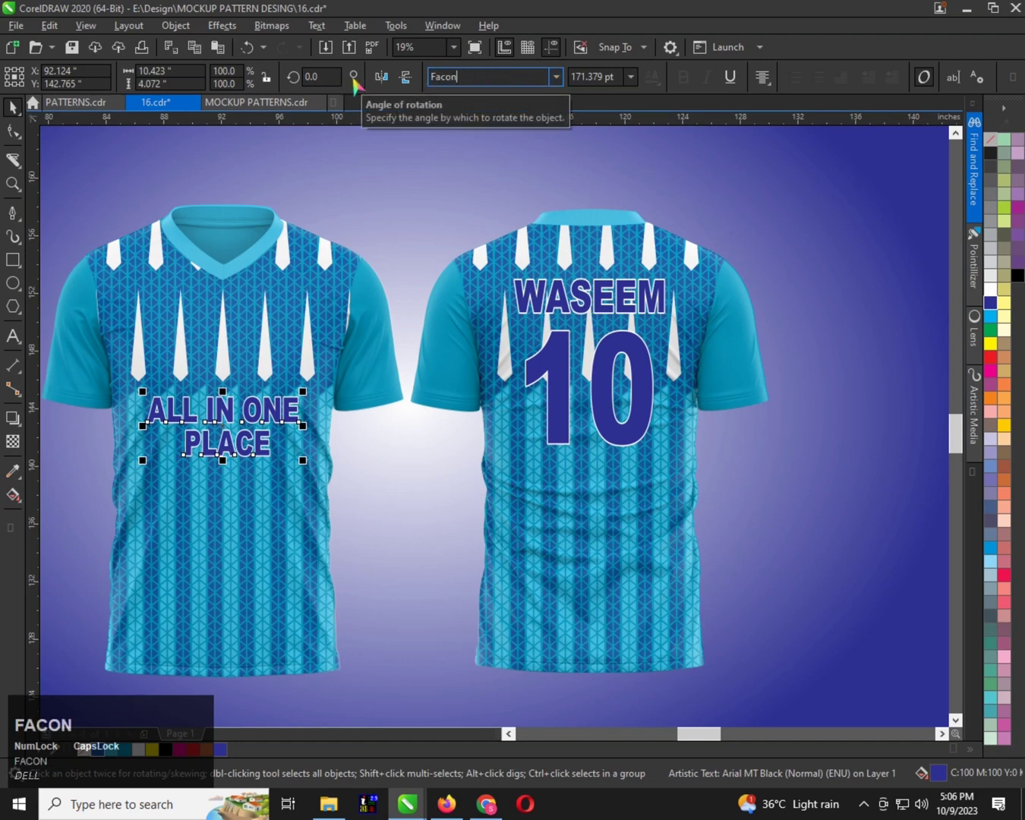
pyautogui.press('Return')
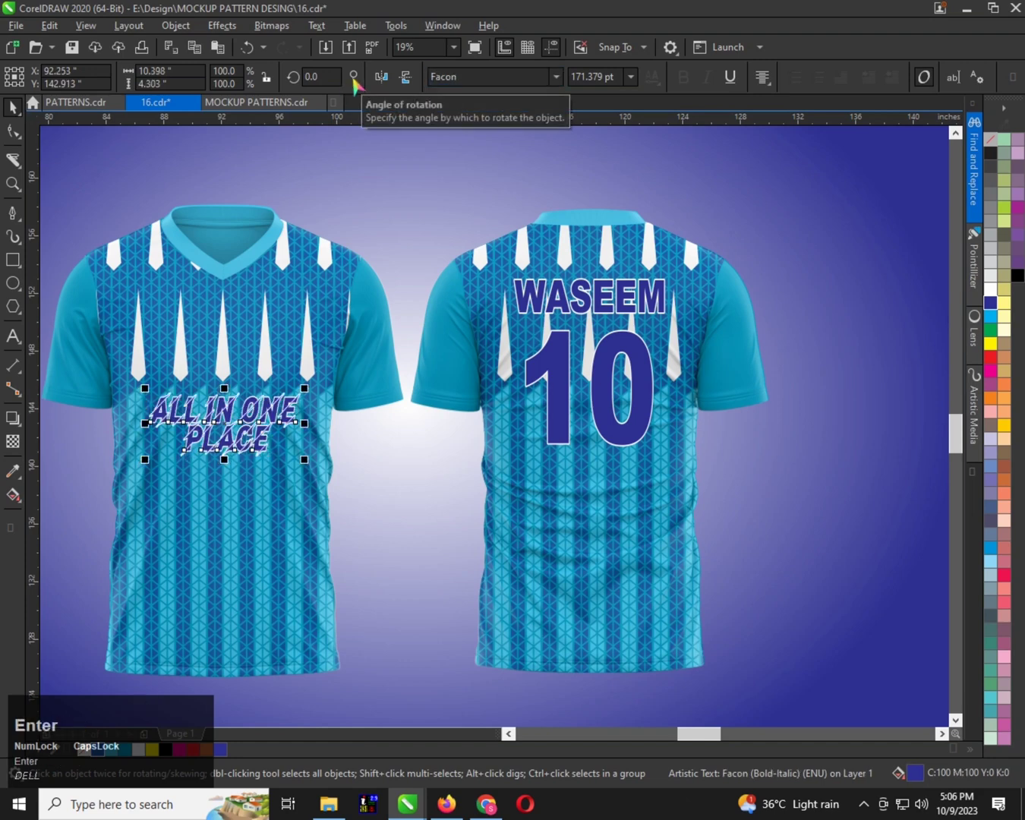
# Try no outline, a black outline and a pale yellow outline on the chest lettering, and undo these and the font change
pyautogui.rightClick(990, 139)
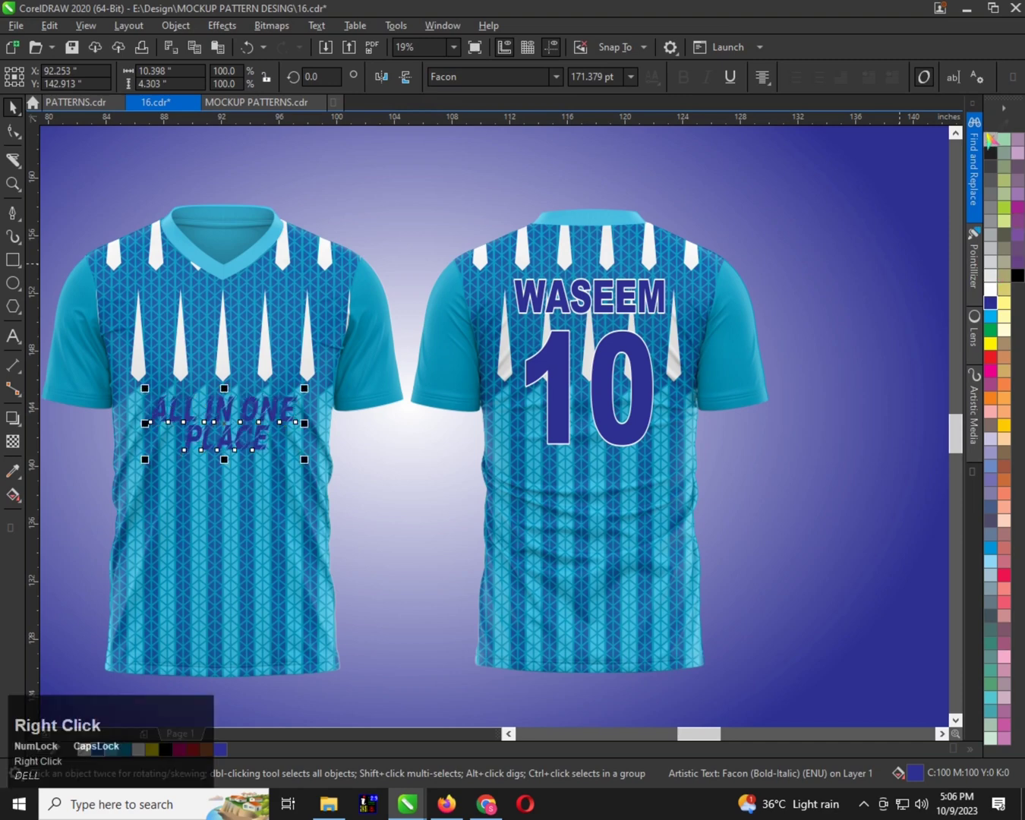
pyautogui.hotkey('ctrl', 'z')
pyautogui.rightClick(1017, 275)
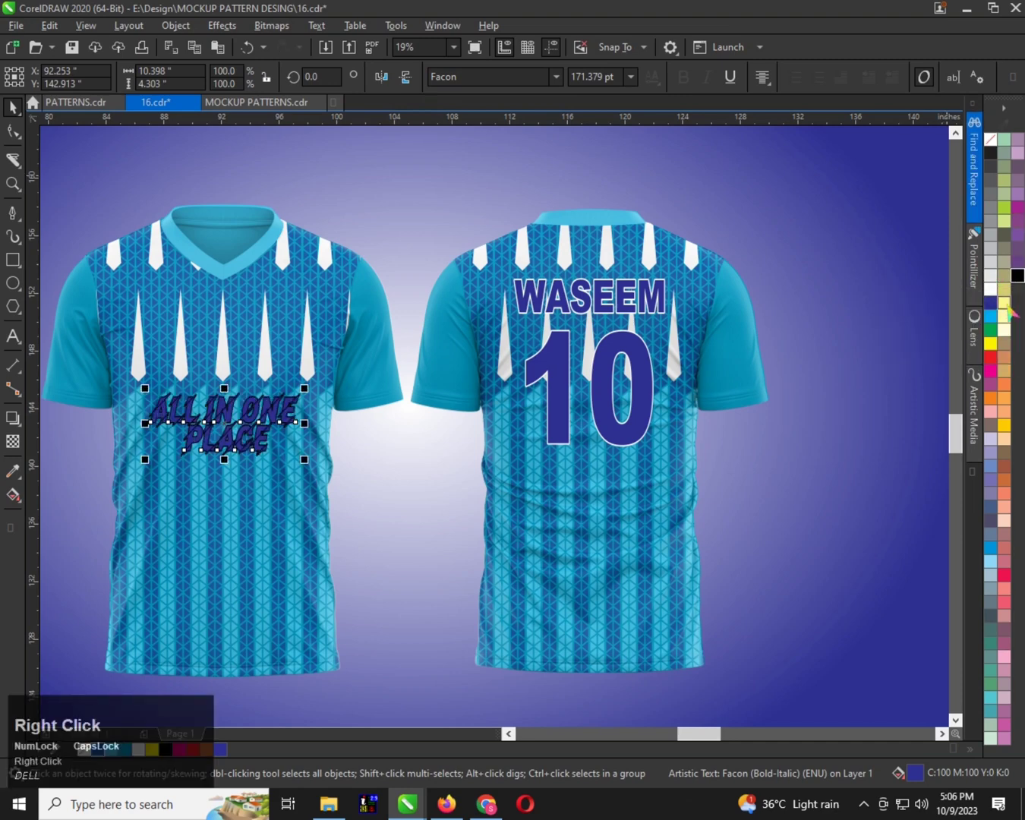
pyautogui.rightClick(1006, 307)
pyautogui.hotkey('ctrl', 'z')
pyautogui.hotkey('ctrl', 'z')
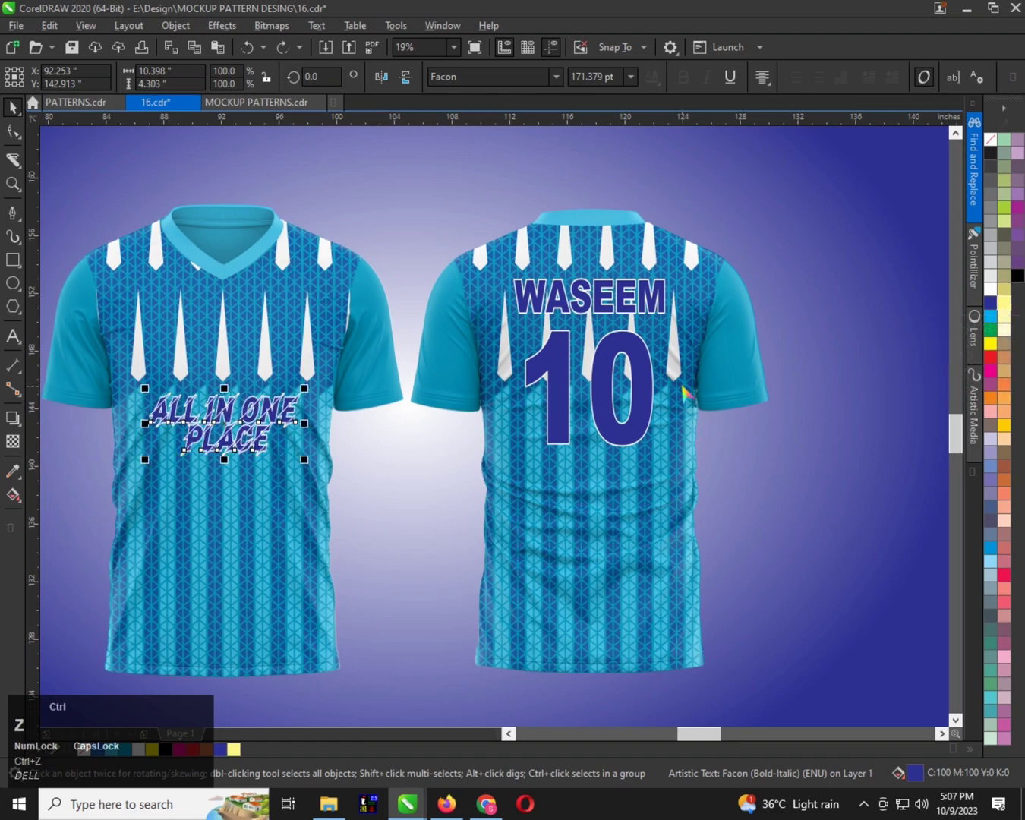
pyautogui.hotkey('ctrl', 'z')
# Delete the ALL IN ONE PLACE lettering from the front of the striped T-shirt
pyautogui.scroll(-2, 423, 423)
pyautogui.hotkey('ctrl', 'space')
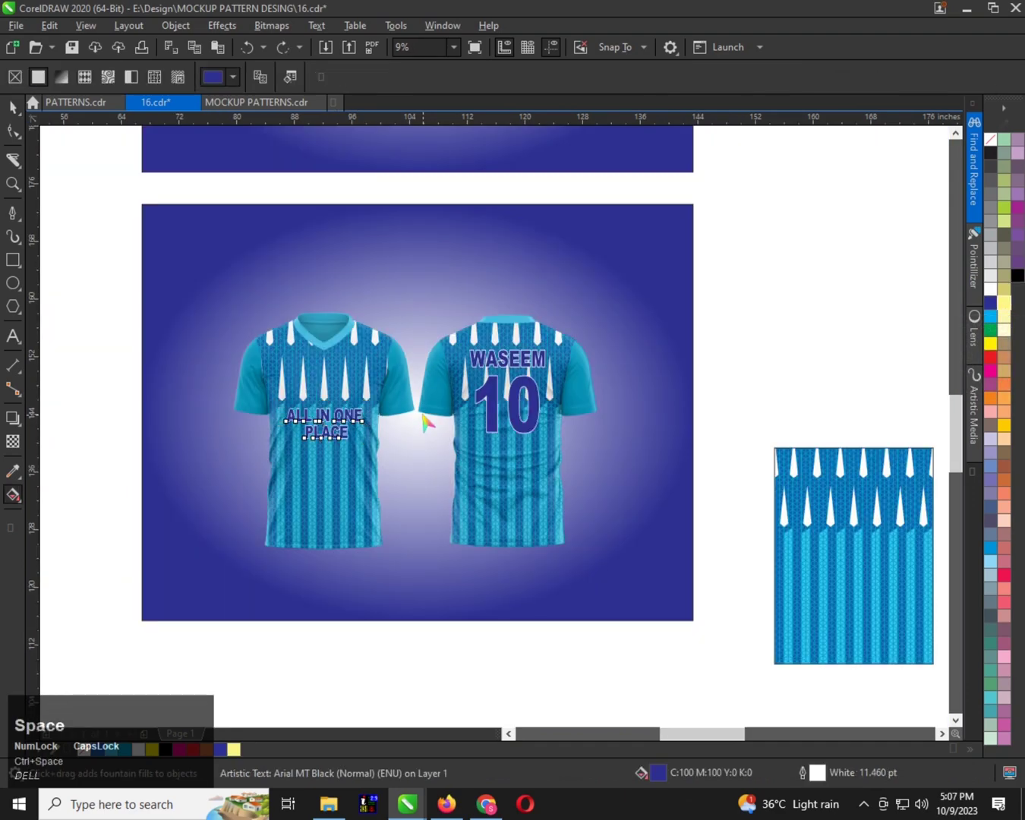
pyautogui.scroll(2, 423, 422)
pyautogui.press('Delete')
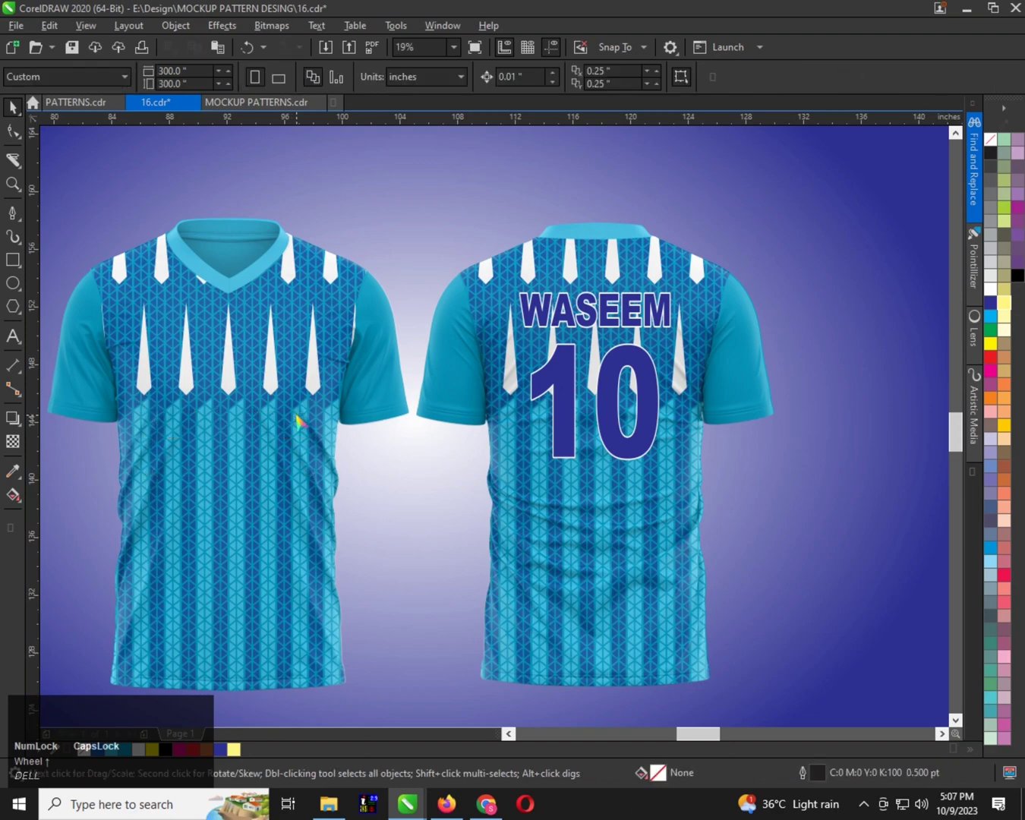
# Change the player name on the shirt's back to NAME and centre it horizontally on the shirt
pyautogui.scroll(-2, 294, 422)
pyautogui.scroll(2, 454, 371)
pyautogui.click(453, 372)
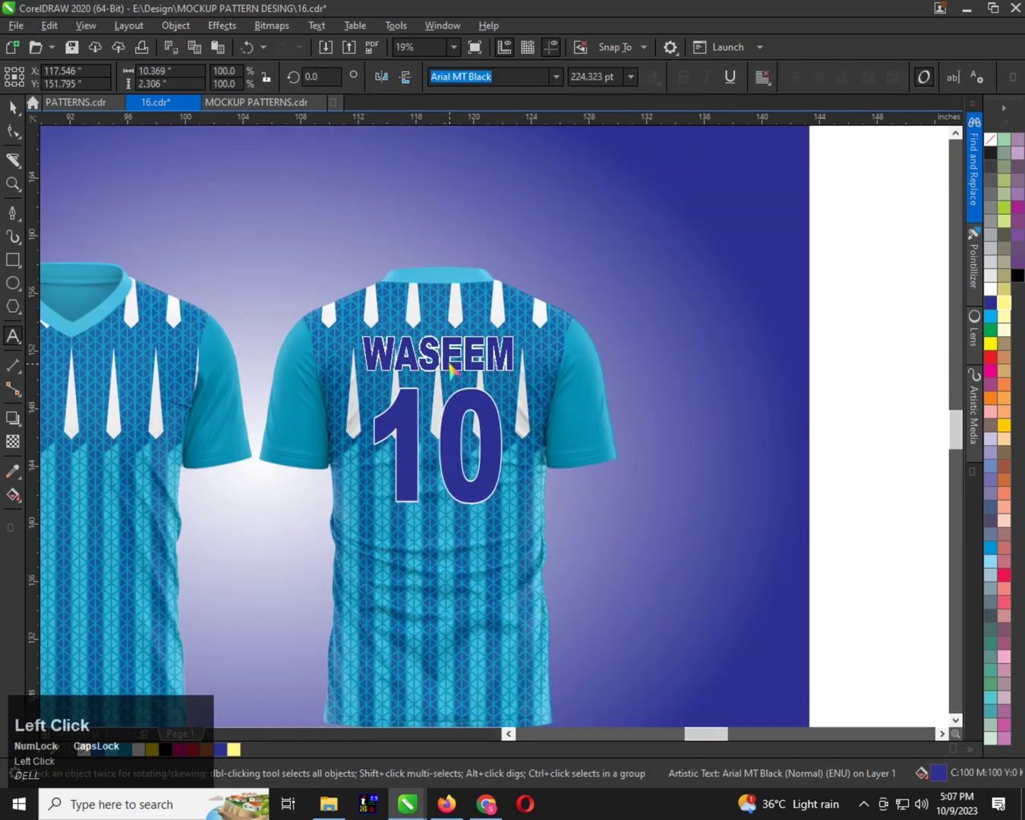
pyautogui.doubleClick(453, 371)
pyautogui.write('NAME')
pyautogui.hotkey('ctrl', 'space')
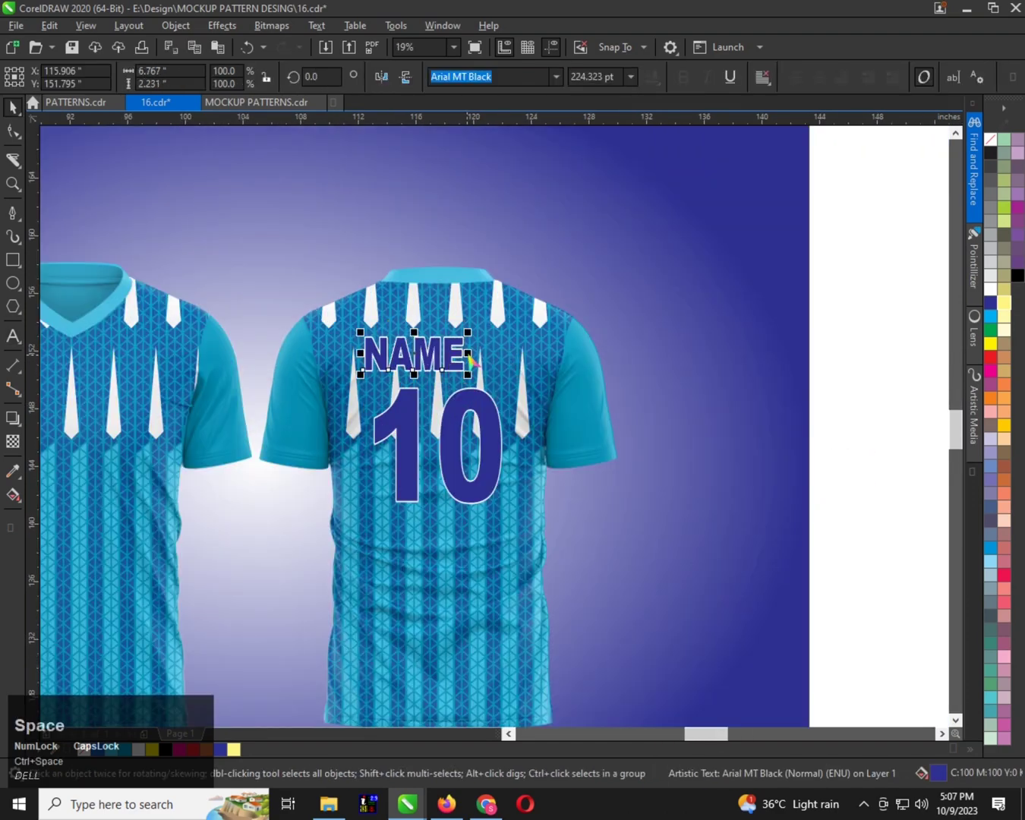
pyautogui.click(482, 355)
pyautogui.keyDown('shift'); pyautogui.click(503, 343); pyautogui.keyUp('shift')
pyautogui.press('c')
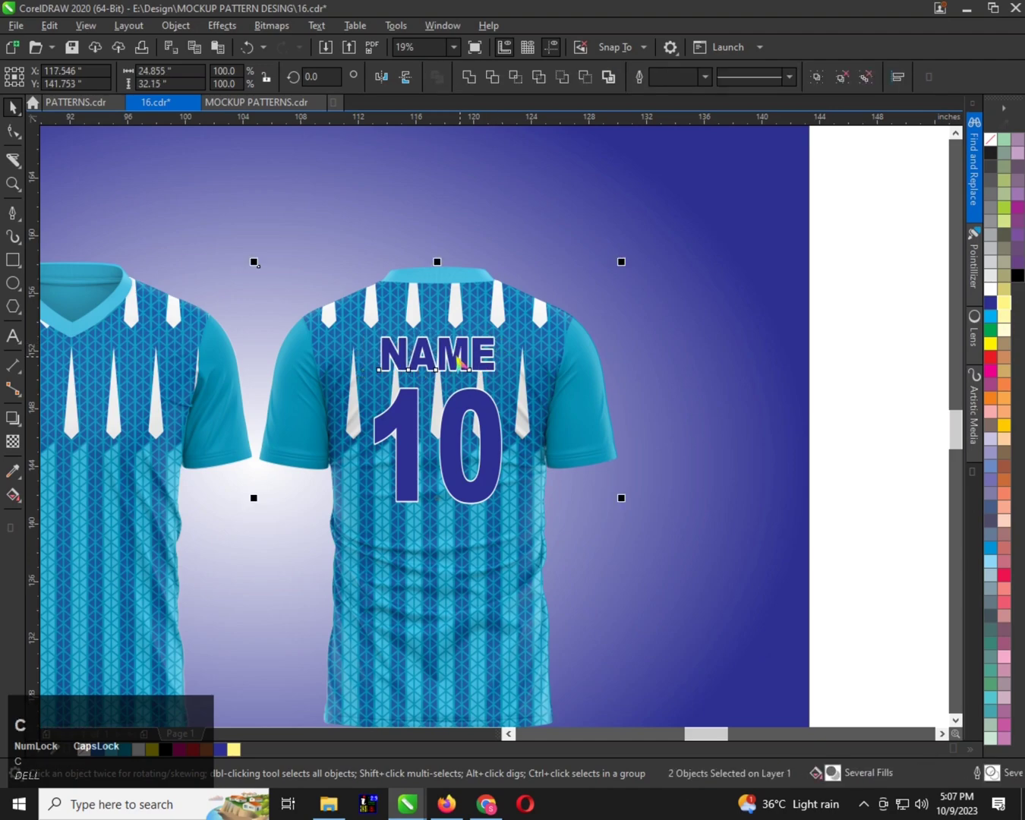
# Examine the striped pattern and fabric folds on the front shirt up close, and view both shirts of the mockup
pyautogui.click(460, 426)
pyautogui.scroll(-1, 460, 425)
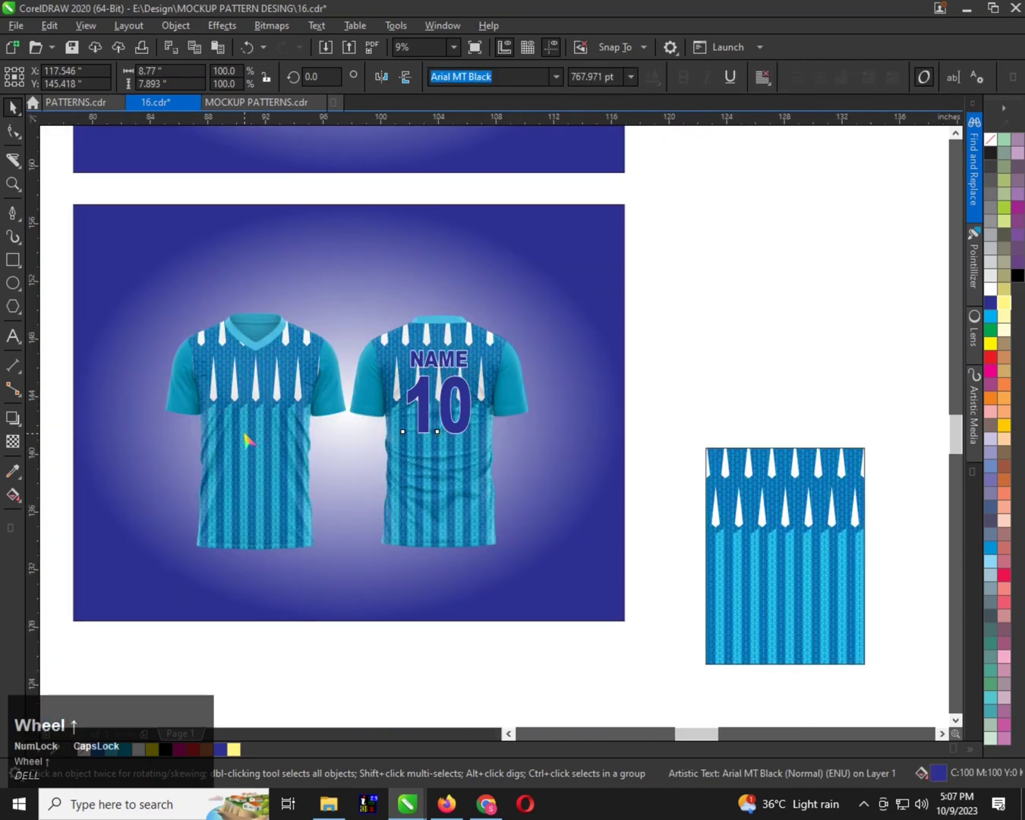
pyautogui.scroll(1, 251, 437)
pyautogui.scroll(2, 275, 458)
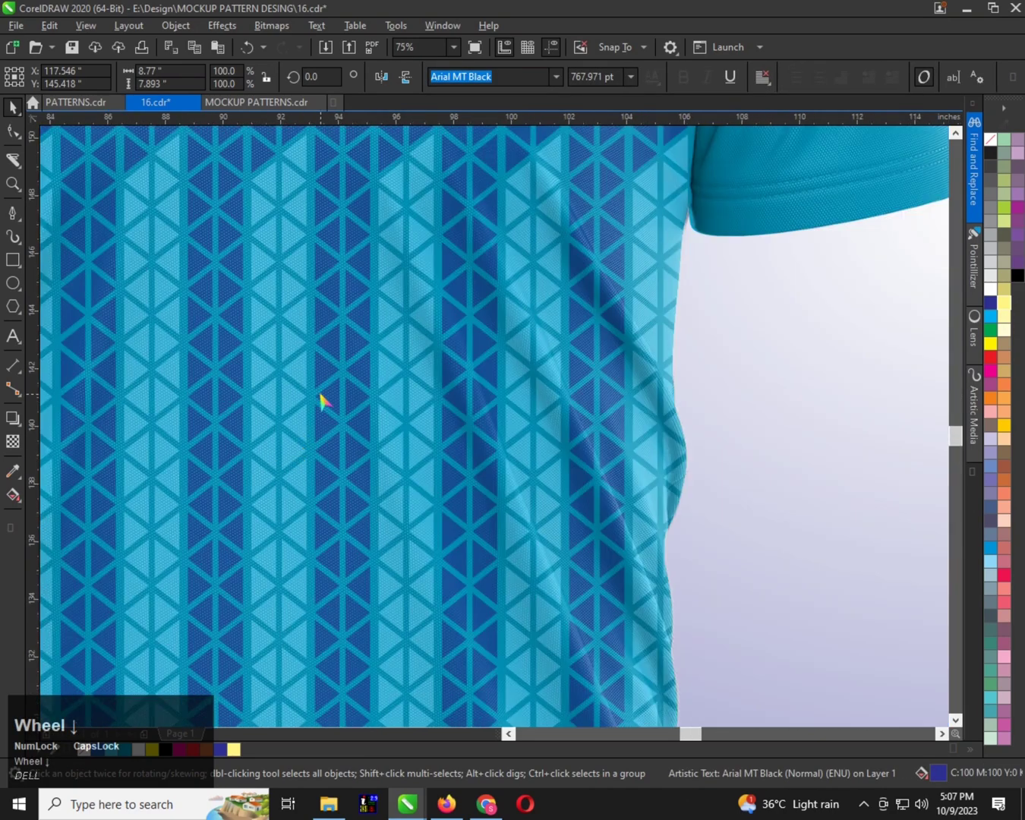
pyautogui.scroll(-3, 323, 396)
pyautogui.press('F2')
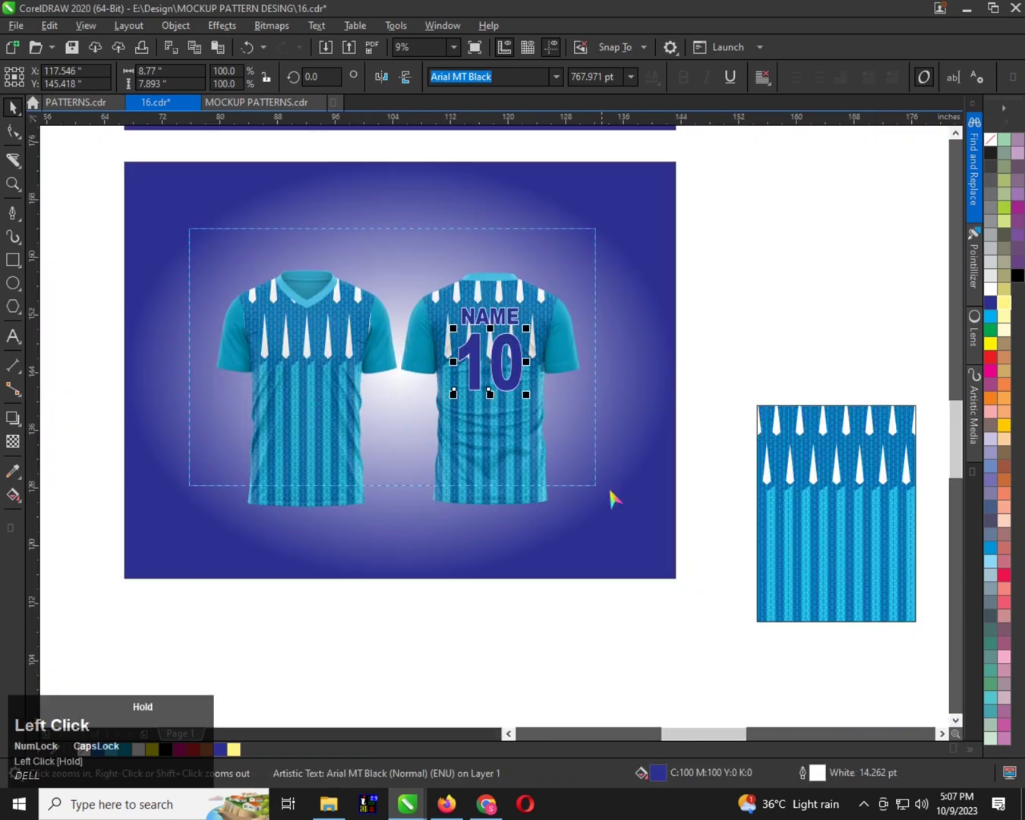